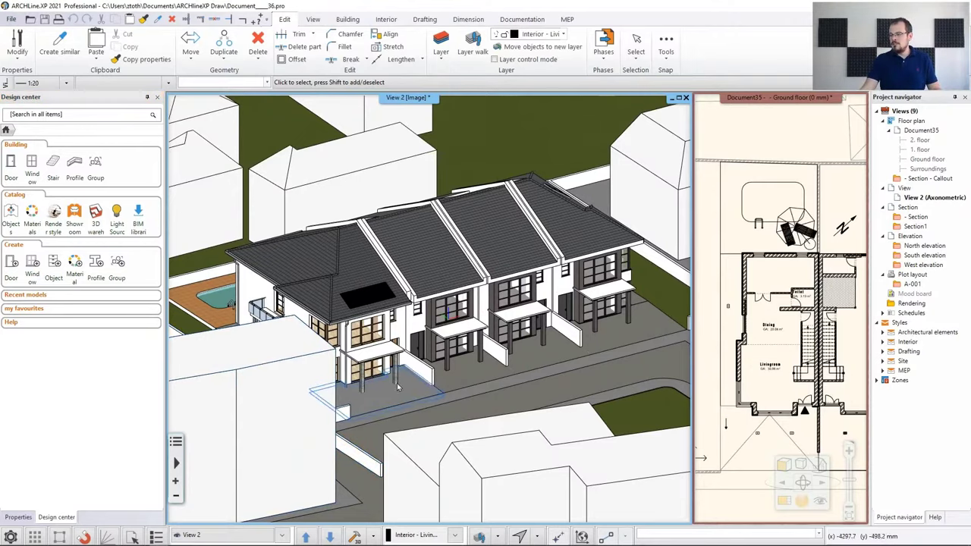
- Open the perspective camera settings and place the camera on the street, aimed straight at the front of the middle terraced houses
click(820, 503)
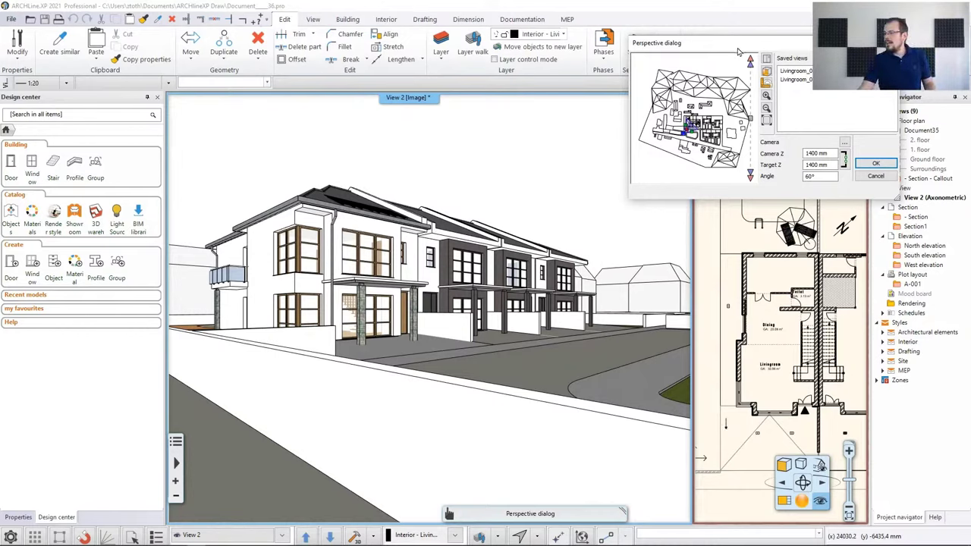
drag(743, 50, 598, 124)
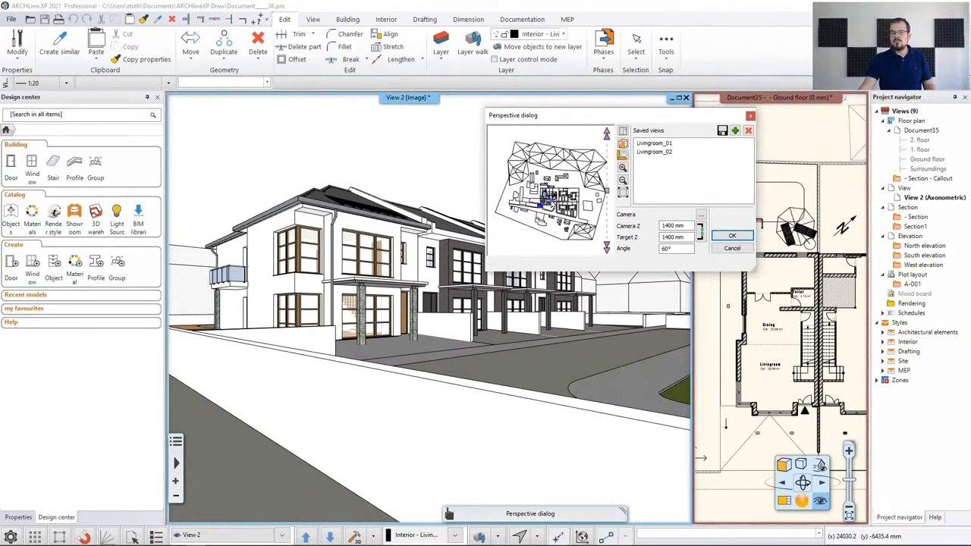
scroll(549, 200, up, 4)
scroll(549, 201, up, 3)
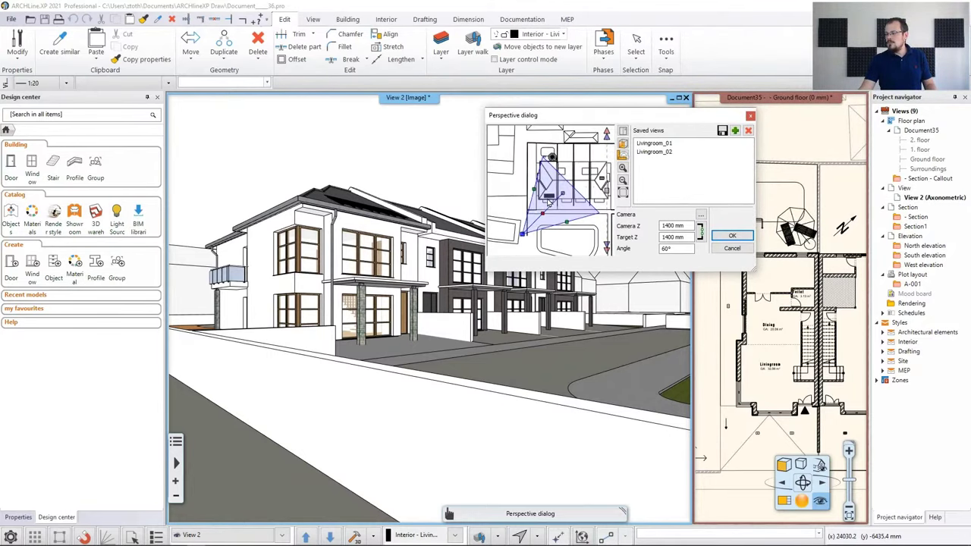
scroll(543, 141, up, 2)
click(543, 141)
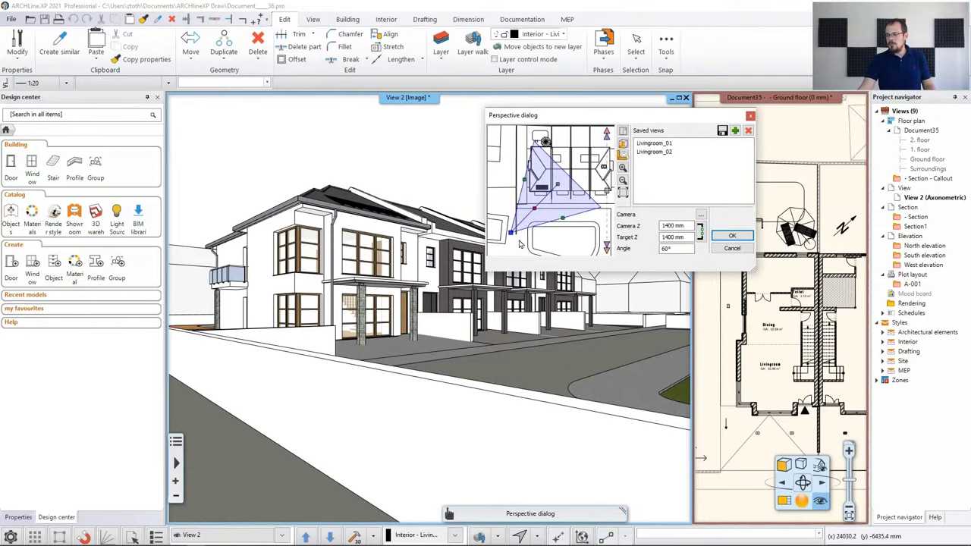
mouse_move(512, 233)
mouse_down()
mouse_move(518, 239)
mouse_move(515, 232)
mouse_up()
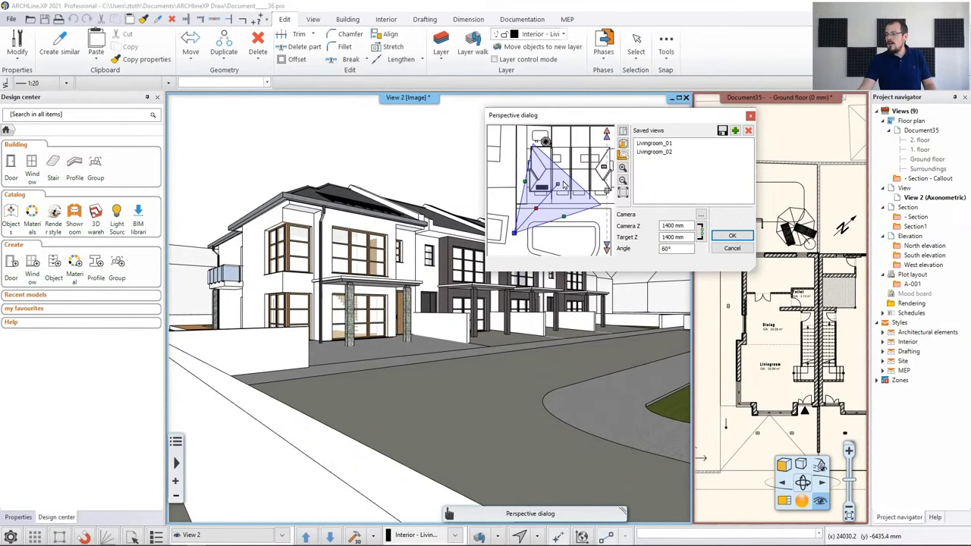
mouse_move(558, 188)
mouse_down()
mouse_move(542, 171)
mouse_move(551, 188)
mouse_up()
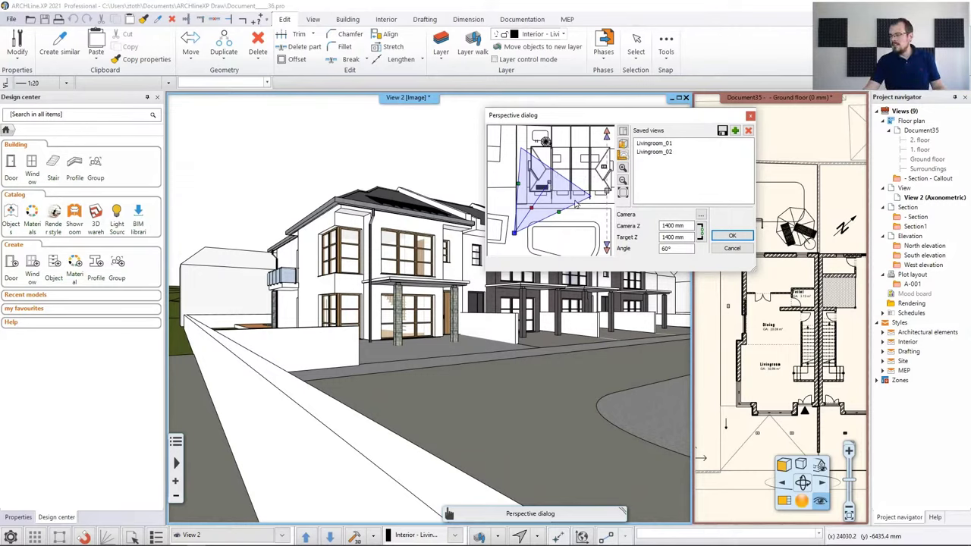
drag(513, 232, 567, 232)
drag(554, 184, 565, 179)
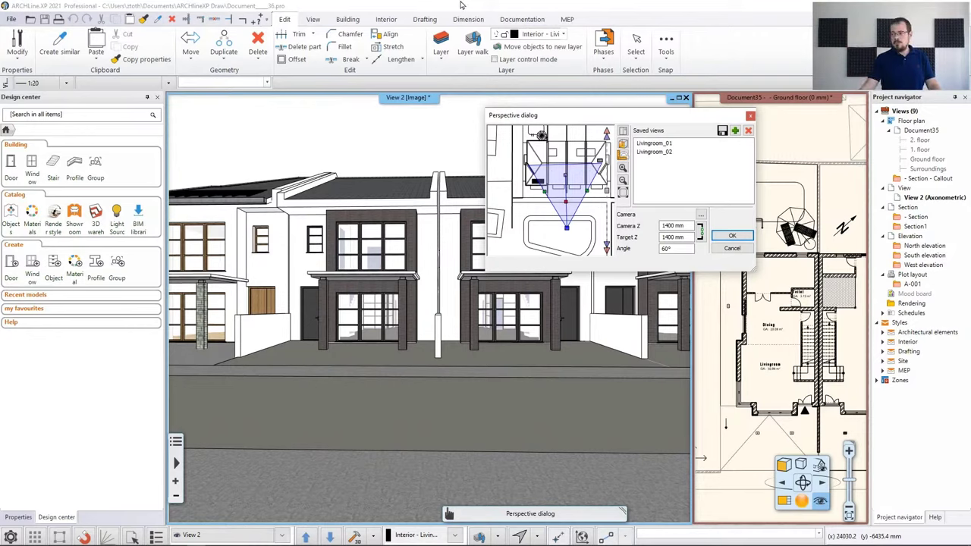
- Save the current perspective as a new view and name it Overview_front
click(734, 133)
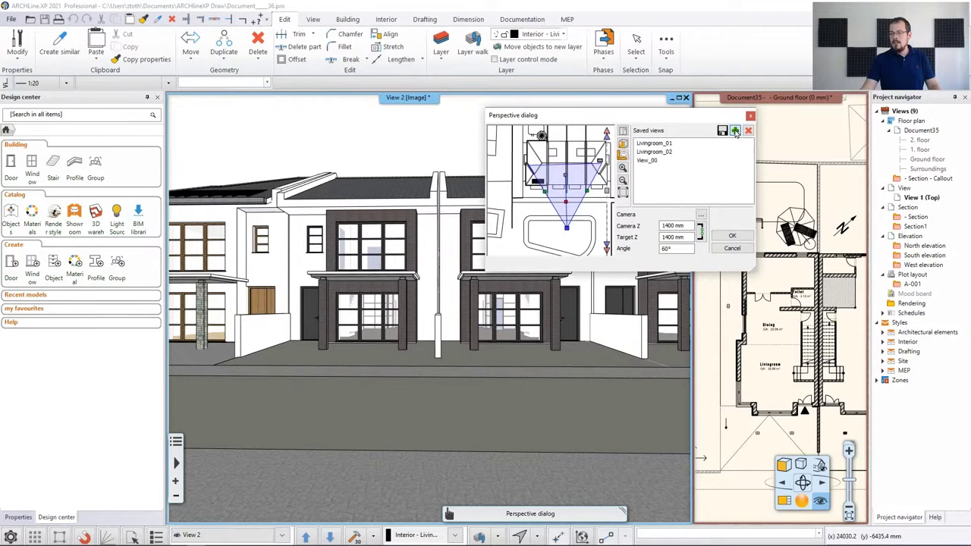
click(649, 162)
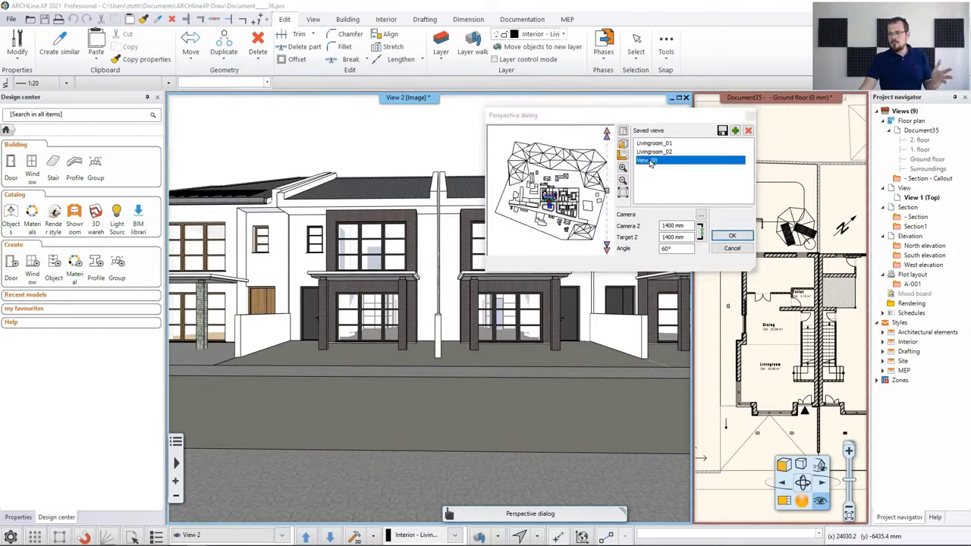
double_click(650, 162)
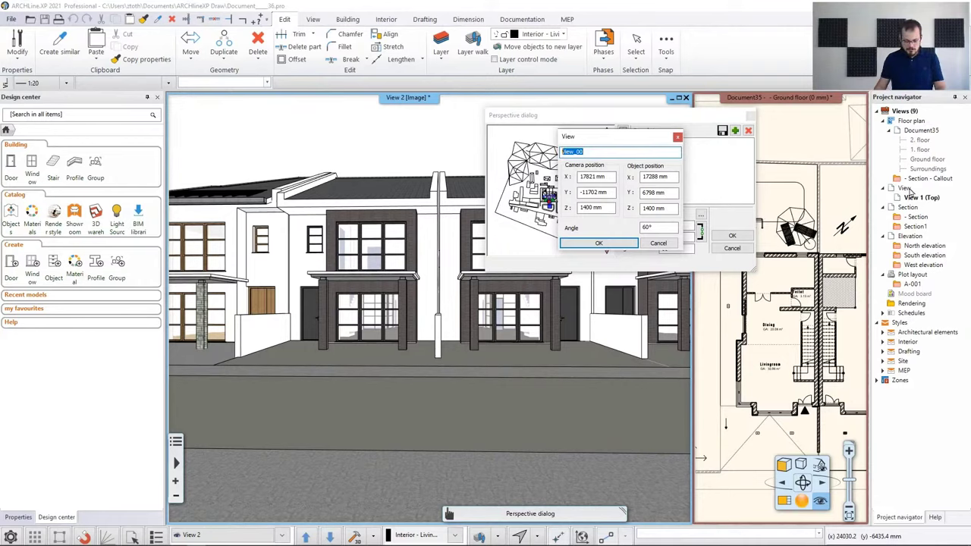
text(Overview_front)
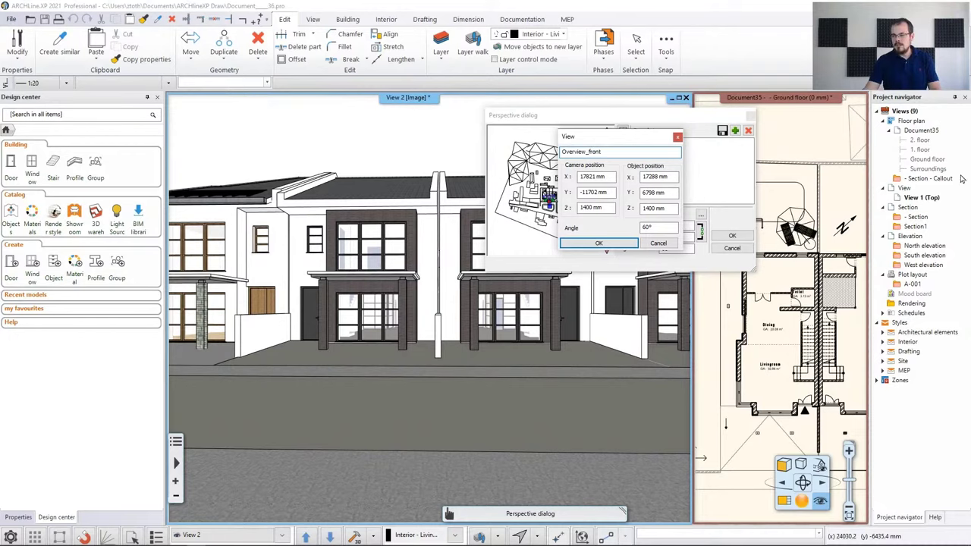
click(589, 243)
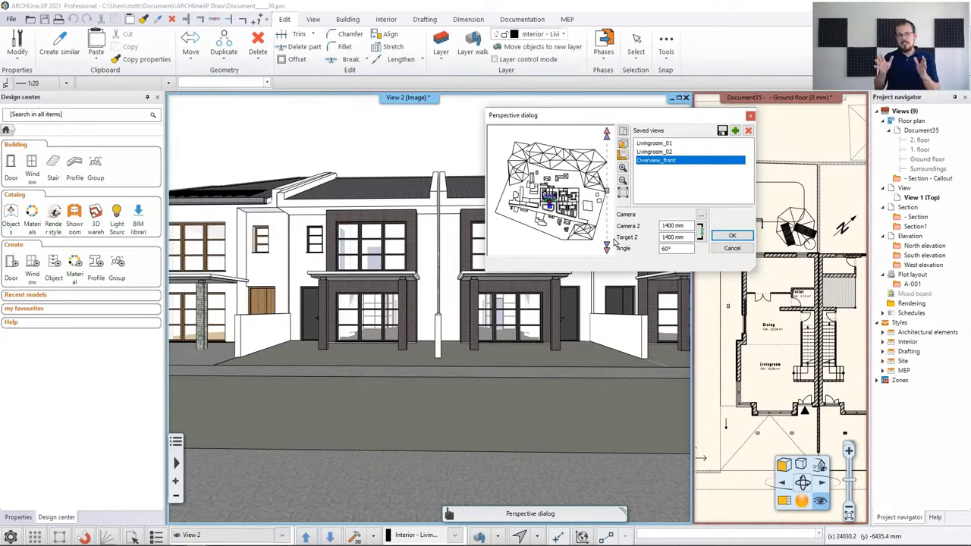
- Reposition the camera near the corner house with the stone columns, aiming it diagonally along the street facade of the row
scroll(549, 214, up, 4)
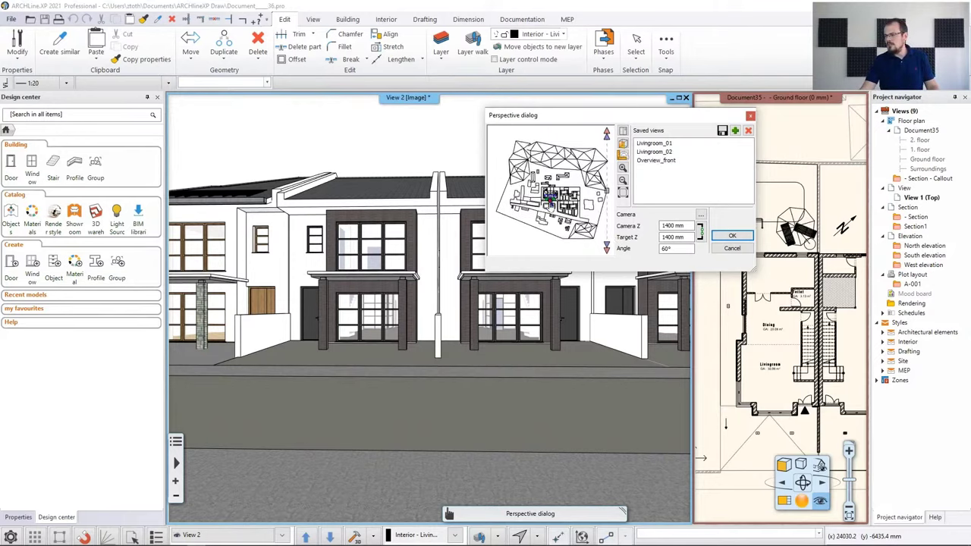
scroll(549, 214, up, 2)
drag(559, 179, 500, 199)
drag(551, 165, 539, 151)
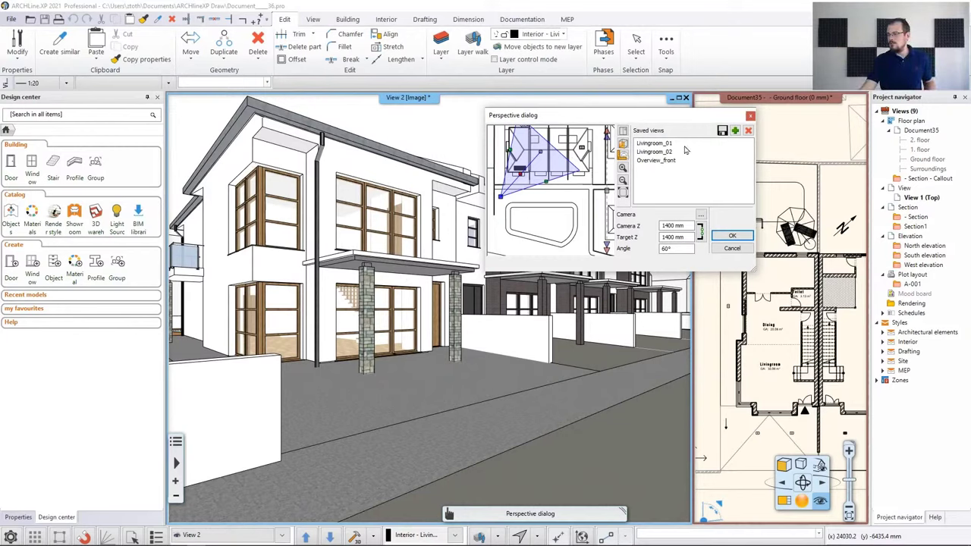
- Add this street-corner perspective to the saved views under the name Street_from_left
click(735, 131)
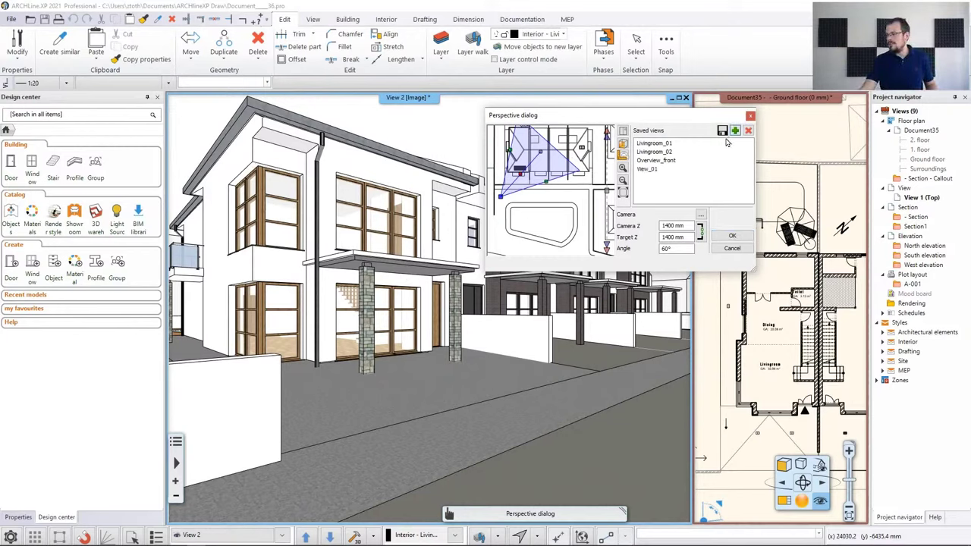
click(643, 170)
double_click(643, 170)
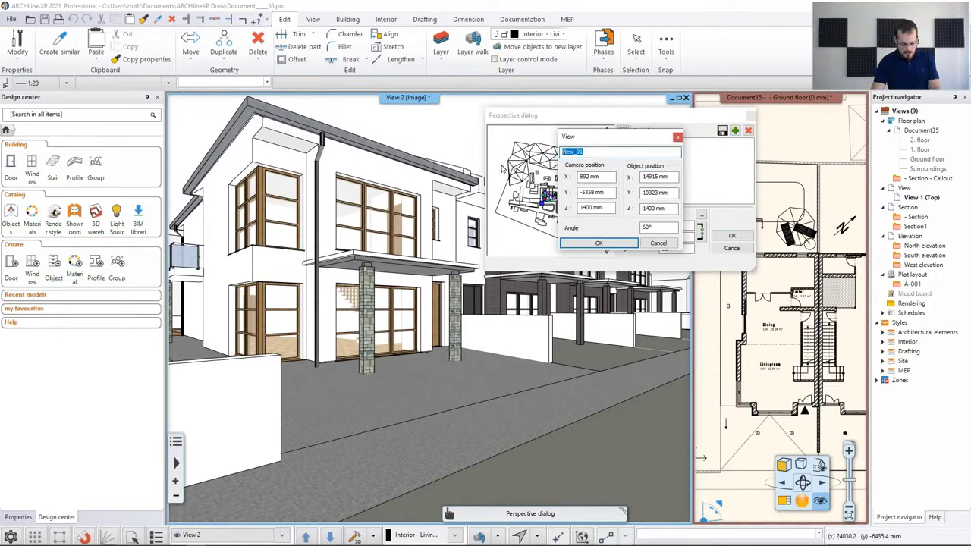
text(Street_)
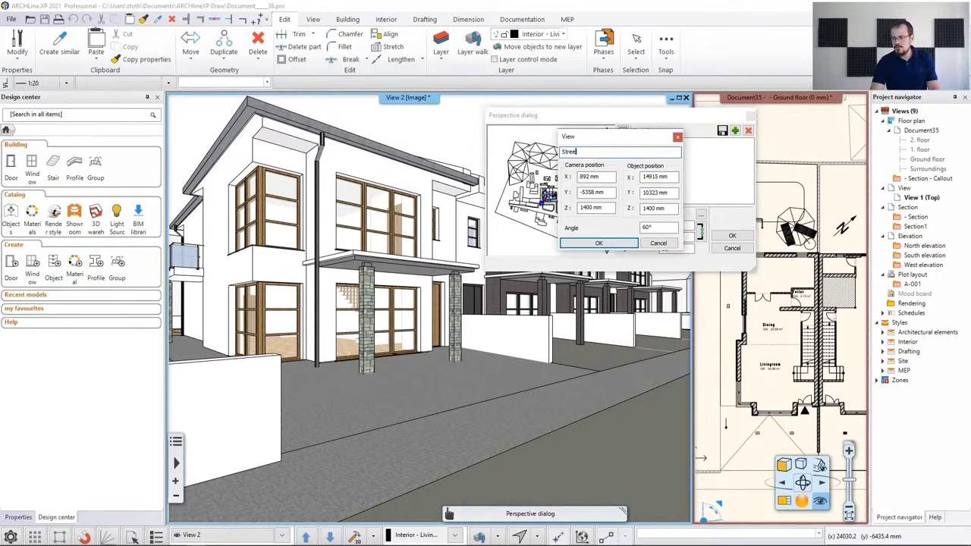
text(left)
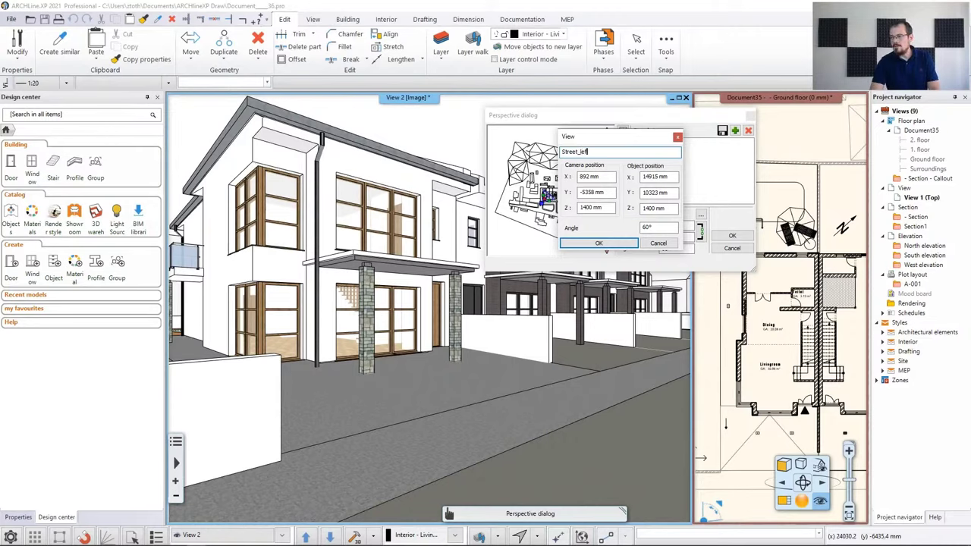
key(BackSpace)
key(BackSpace)
key(BackSpace)
key(BackSpace)
text(fro)
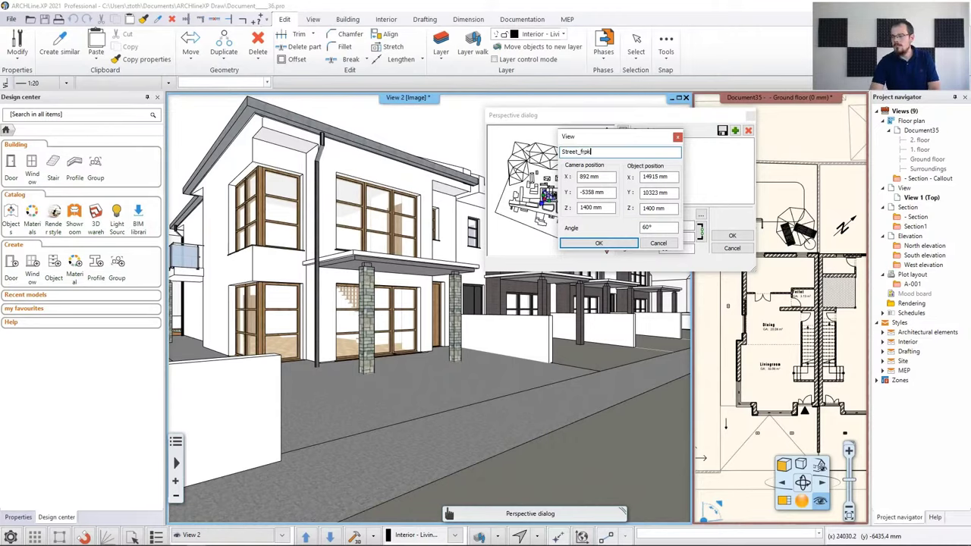
text(rom_left)
click(596, 244)
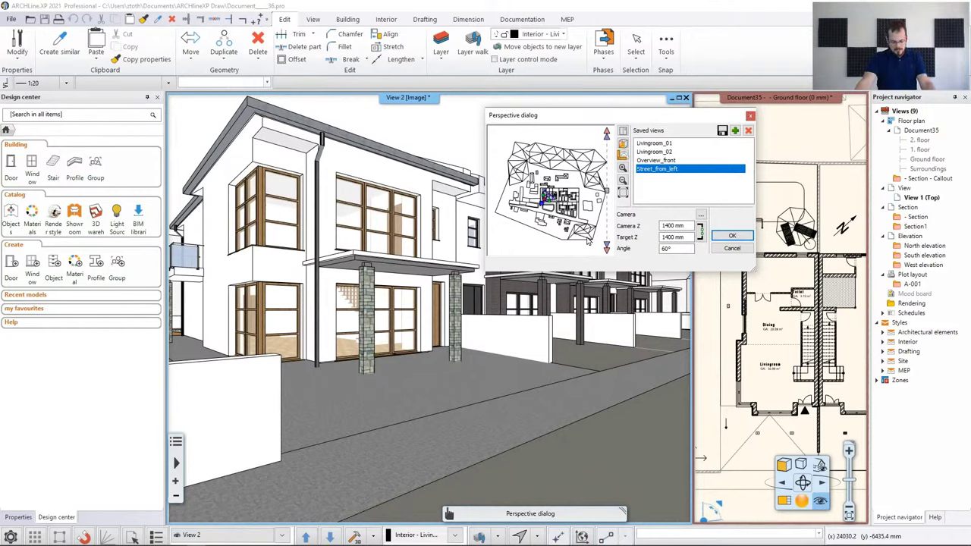
- Move the camera behind the corner house and aim it across the pool and parasol toward the rear facade
scroll(553, 193, up, 4)
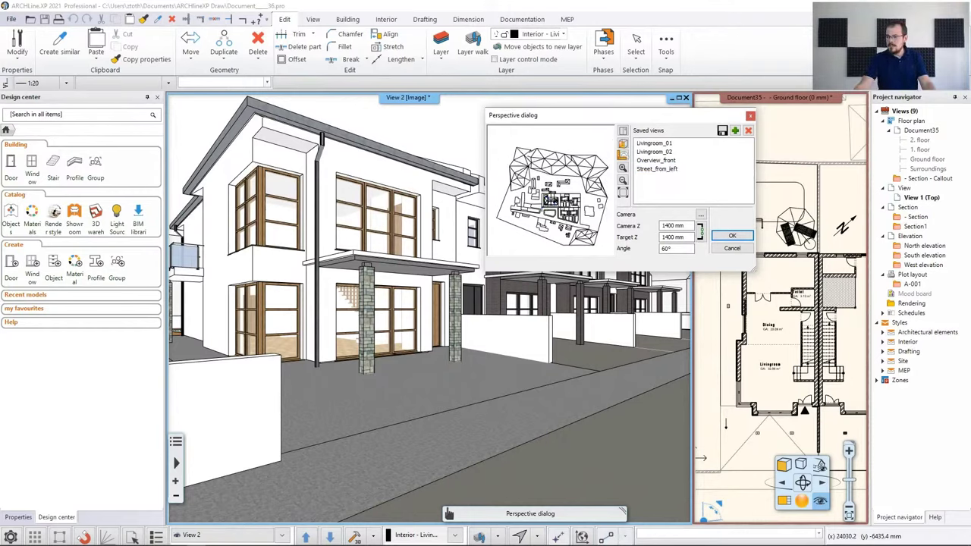
scroll(553, 193, up, 3)
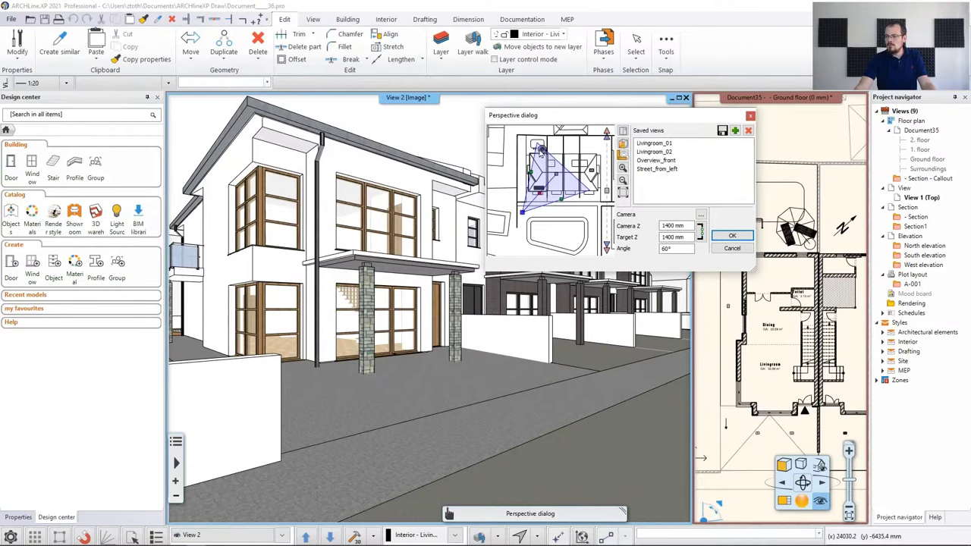
drag(524, 213, 530, 143)
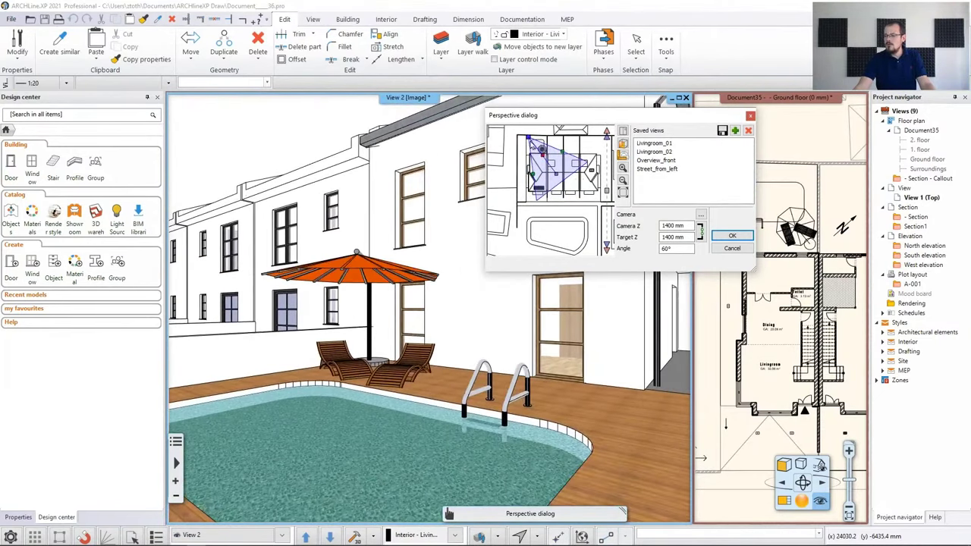
drag(587, 126, 718, 91)
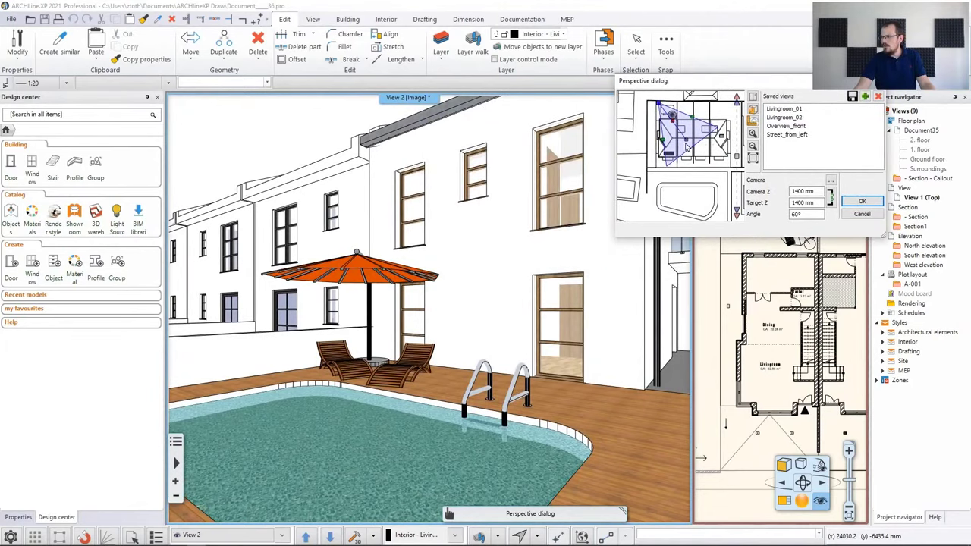
drag(686, 145, 689, 141)
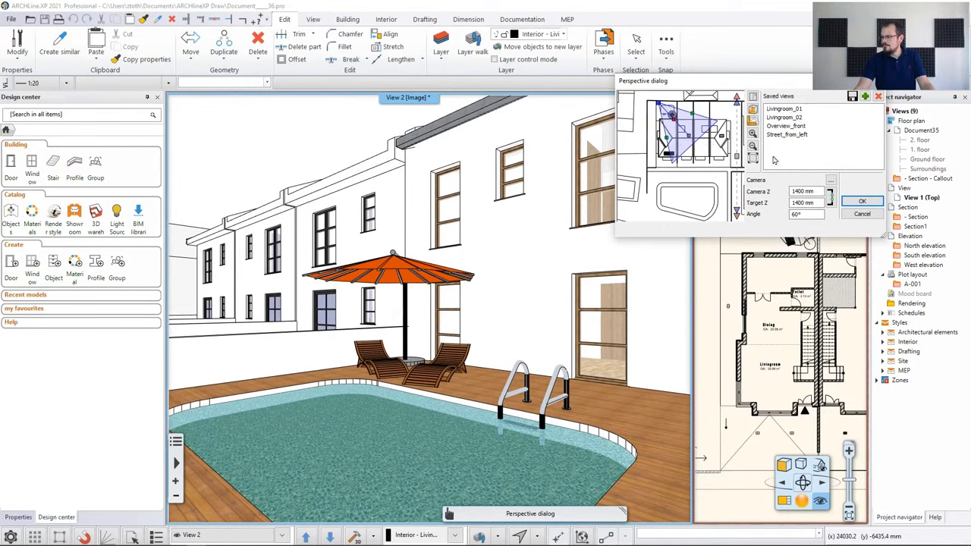
- Save the pool perspective as a view named Backyard and apply it to the 3D view
click(852, 97)
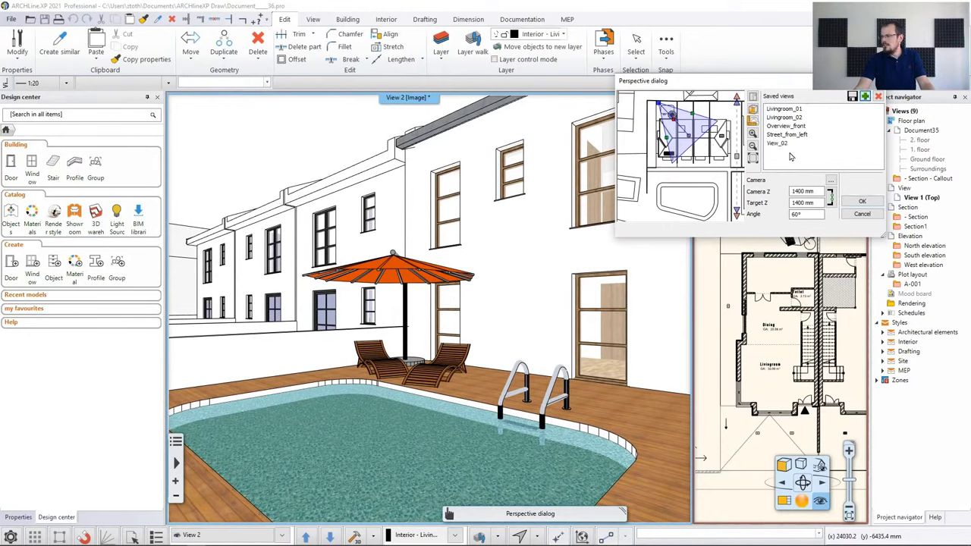
double_click(777, 143)
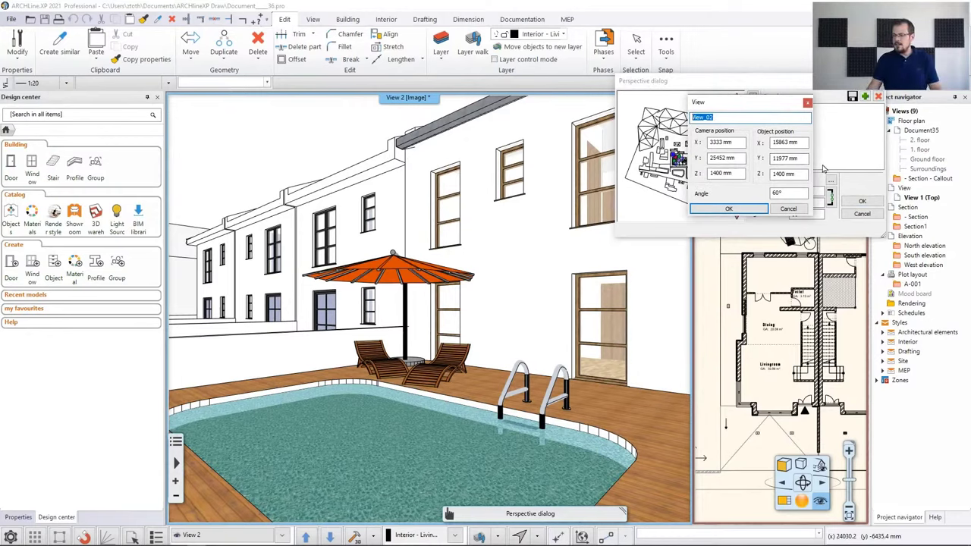
text(Backyard)
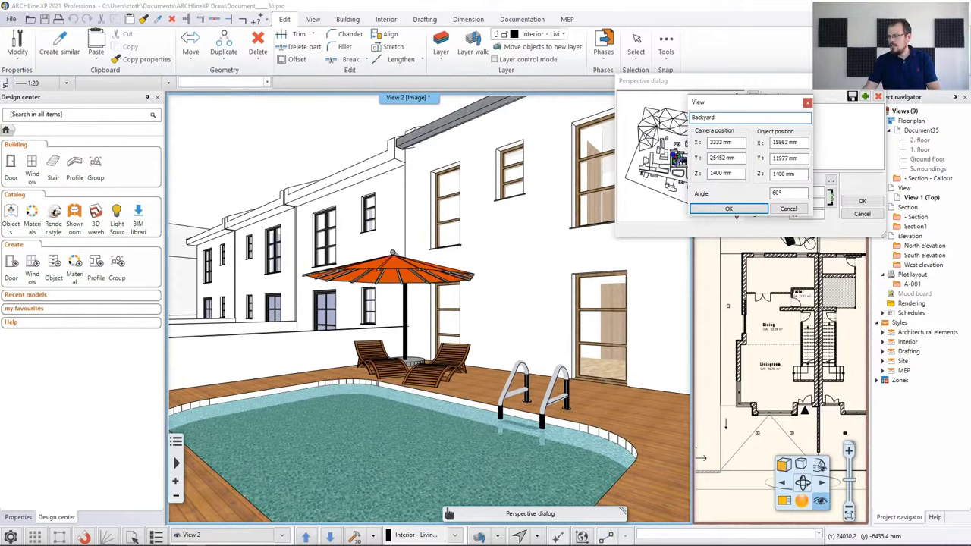
click(747, 211)
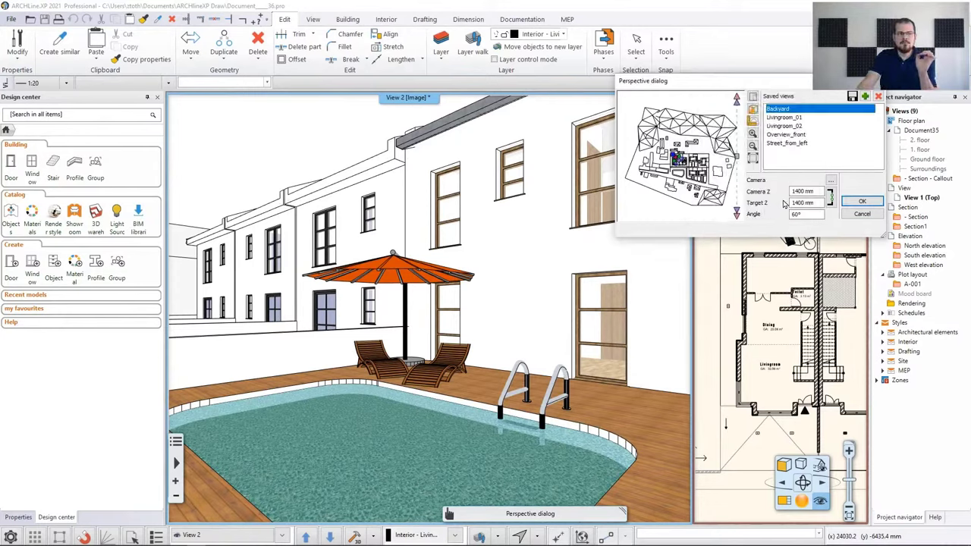
click(860, 203)
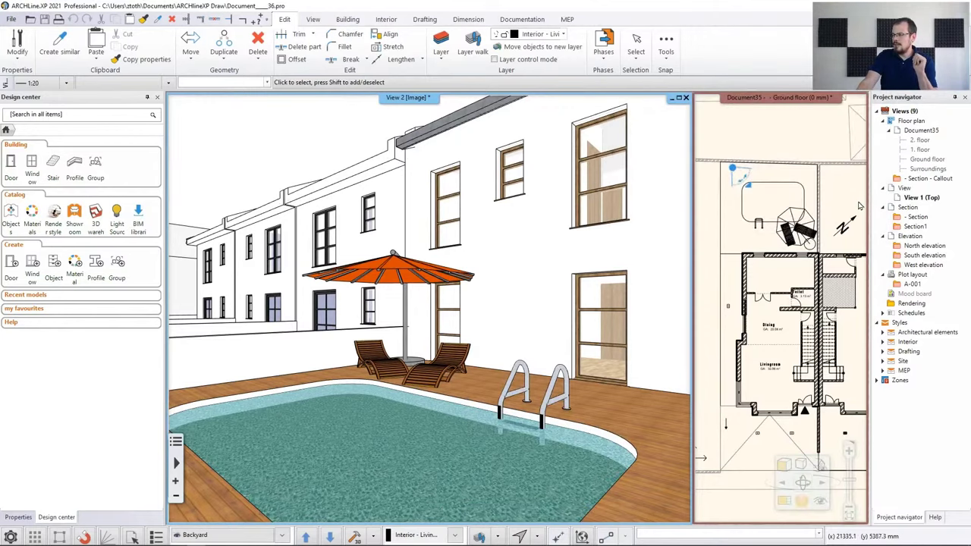
- Reopen the perspective settings, preview the saved views in turn, and apply Street_from_left to the 3D view
click(819, 504)
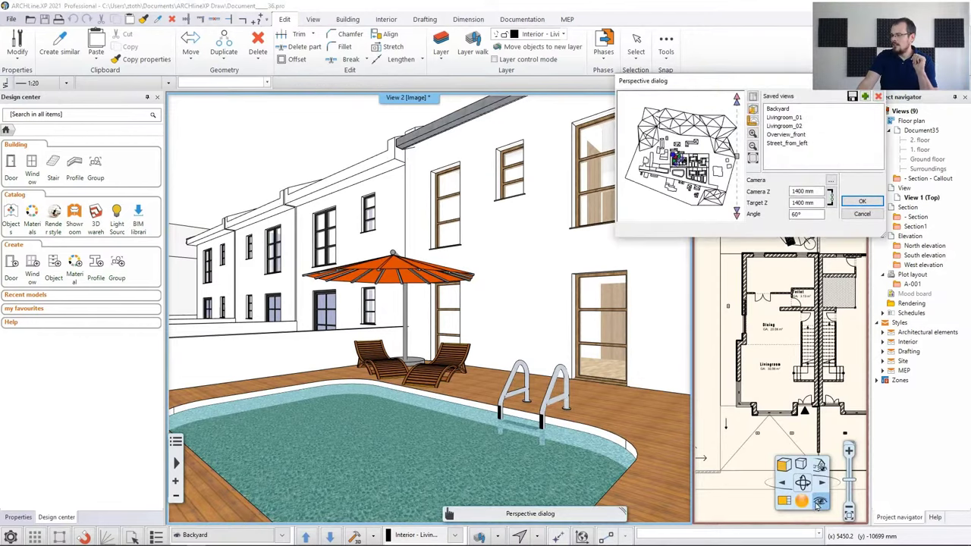
click(780, 110)
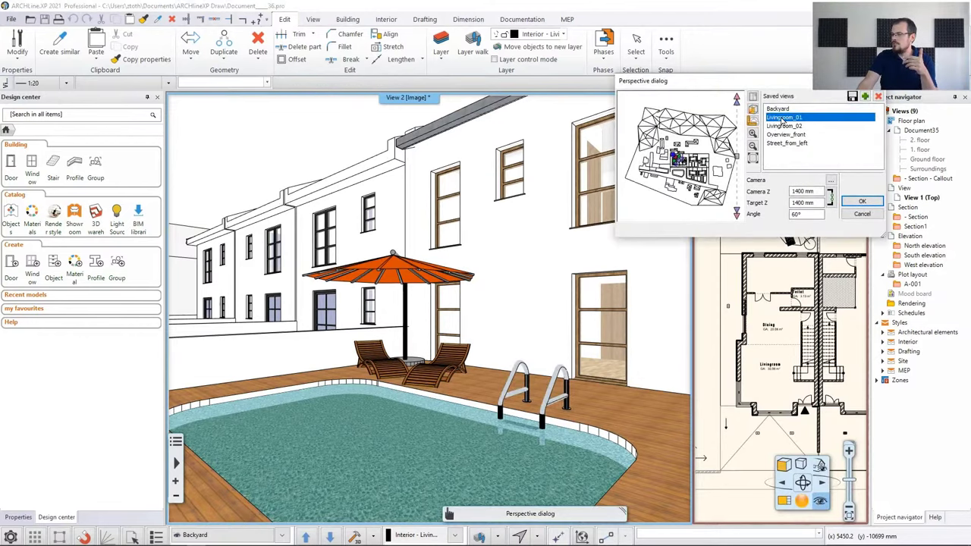
click(782, 117)
click(784, 126)
click(784, 134)
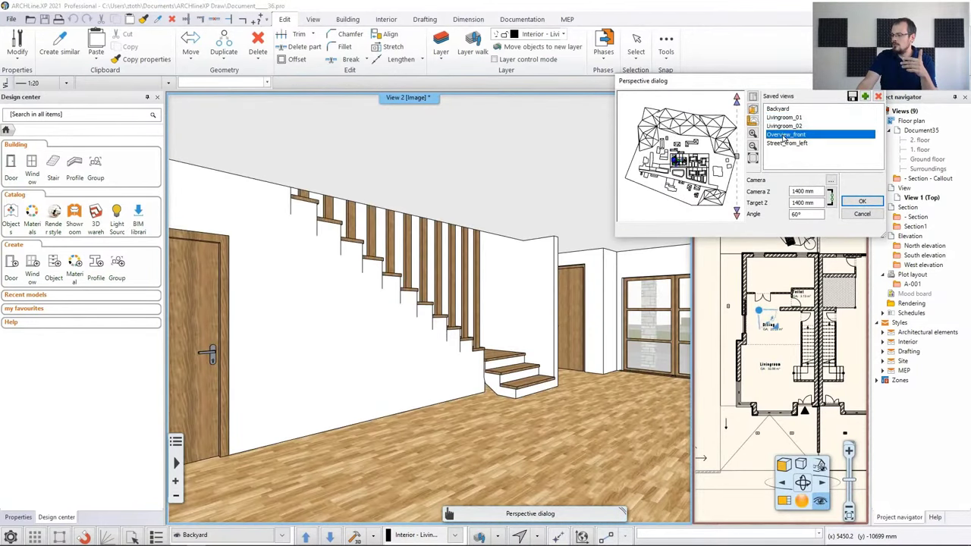
click(785, 144)
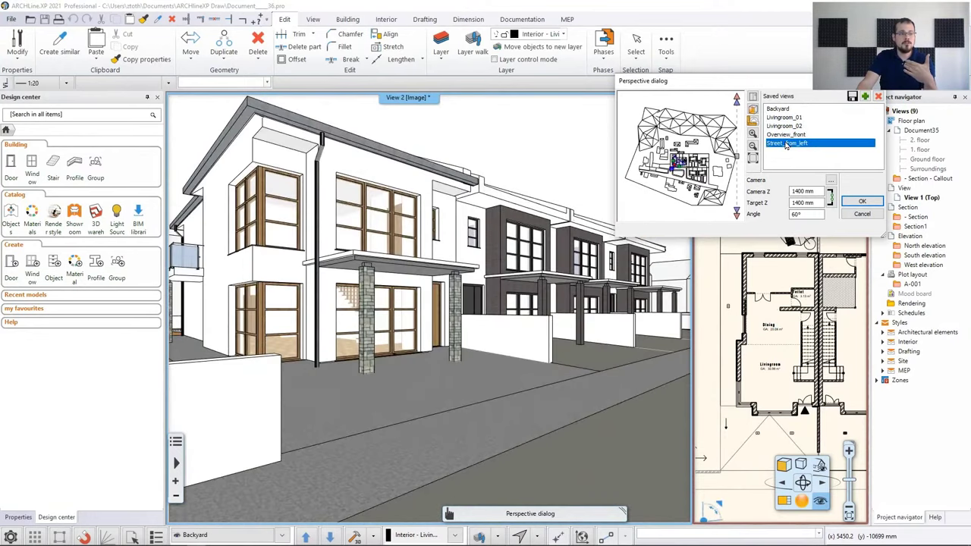
click(862, 201)
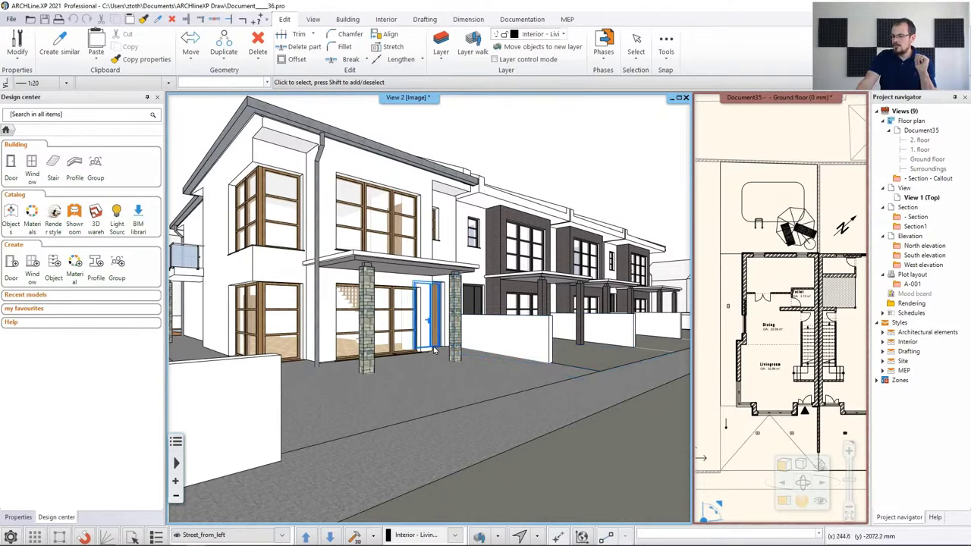
- Cycle the 3D view through the saved perspectives in both directions, ending on Street_from_left
click(308, 536)
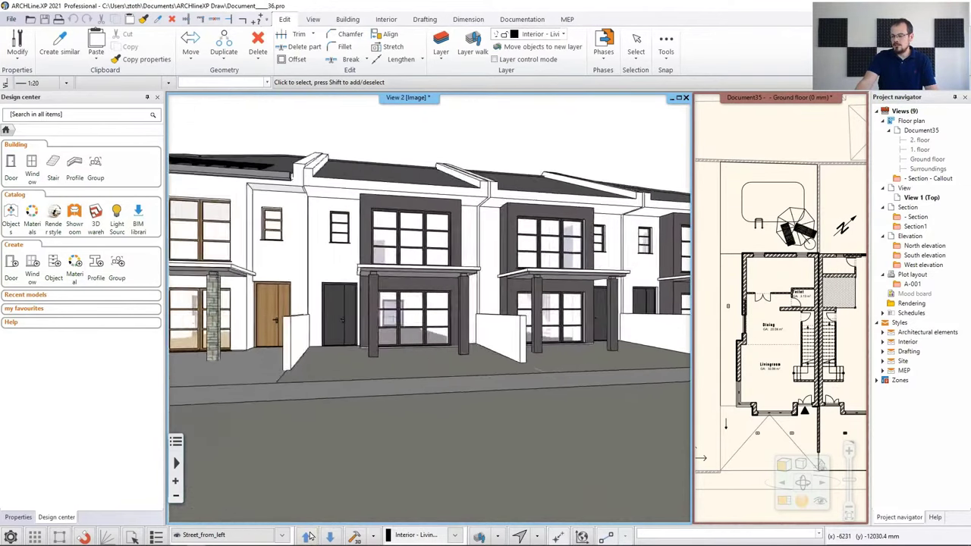
click(308, 537)
click(331, 537)
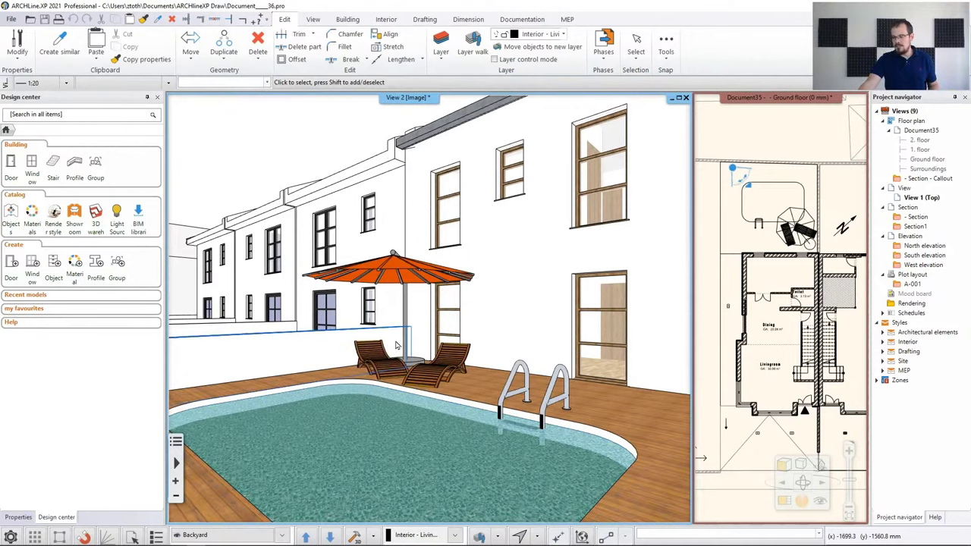
key(Page_Down)
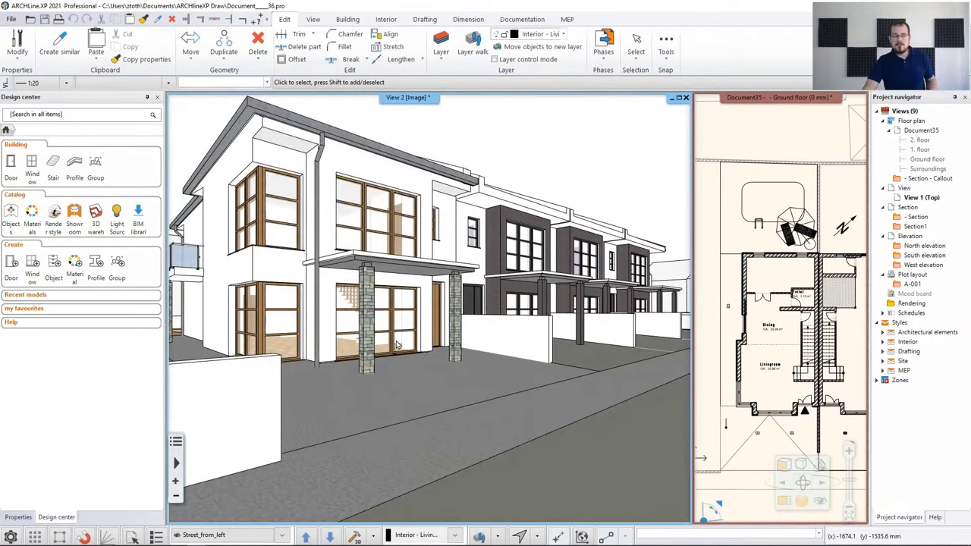
key(Page_Down)
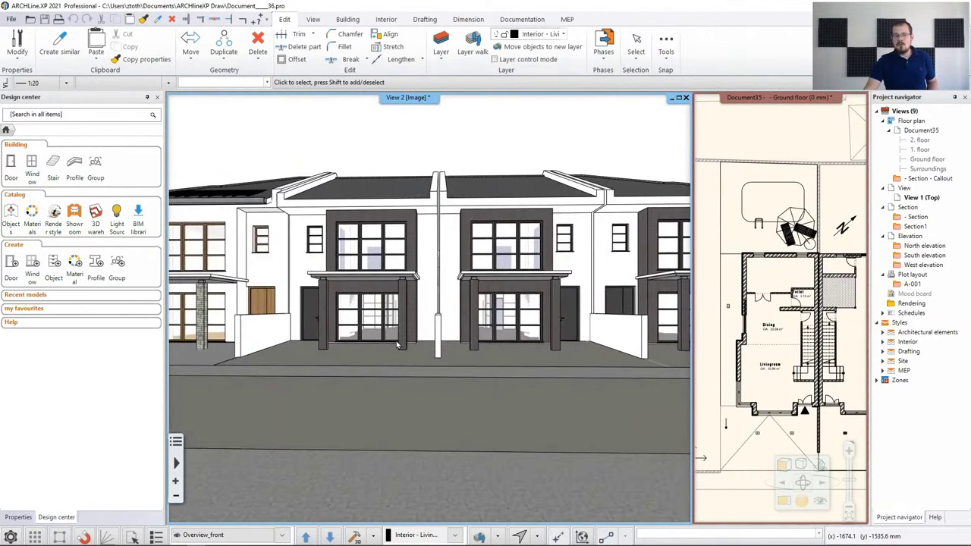
key(Page_Up)
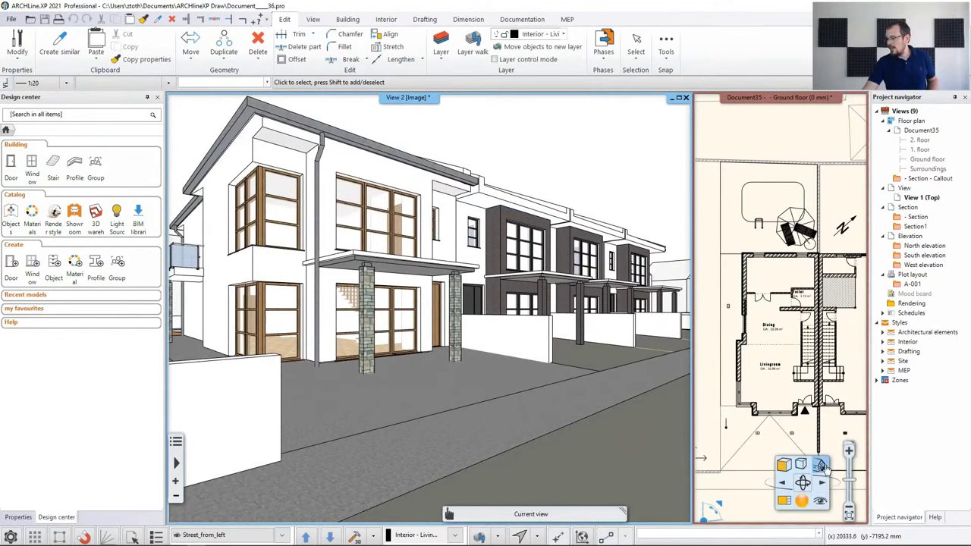
- Reopen the perspective settings and rename the saved view Street_from_left as 01_Street_from_left
click(819, 503)
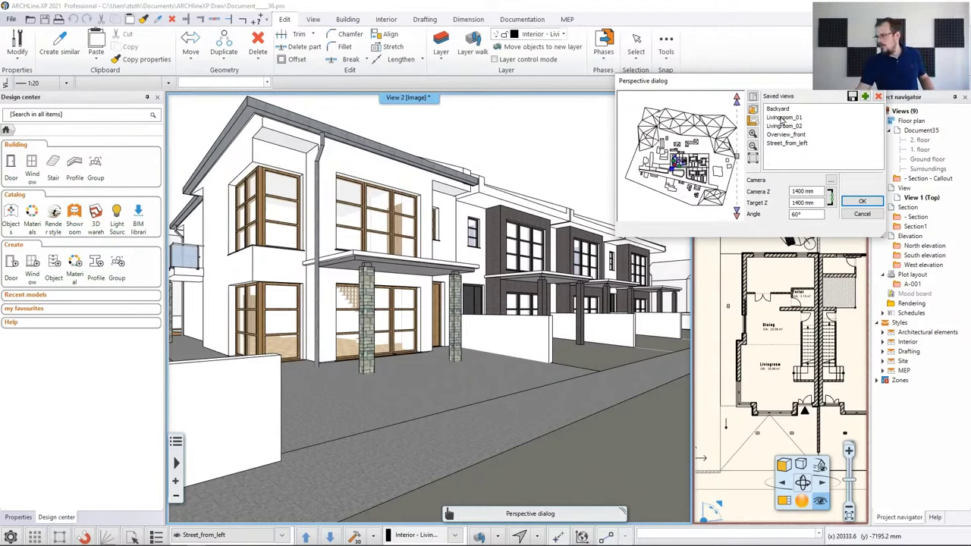
click(778, 143)
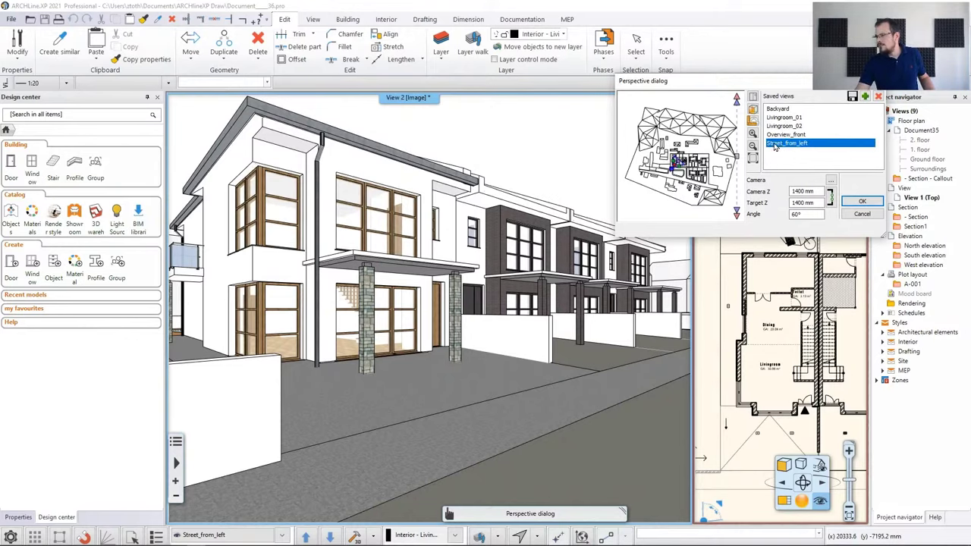
double_click(775, 144)
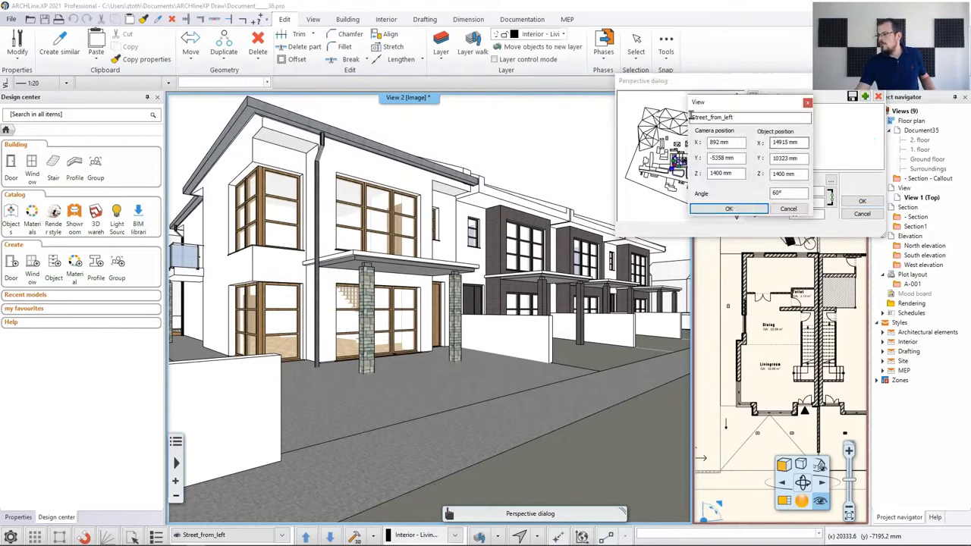
text(01_)
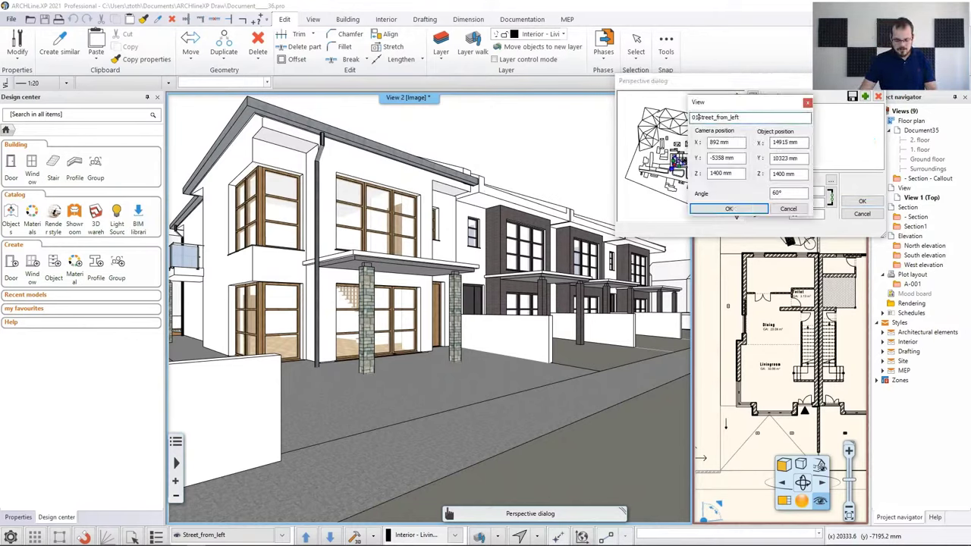
click(728, 208)
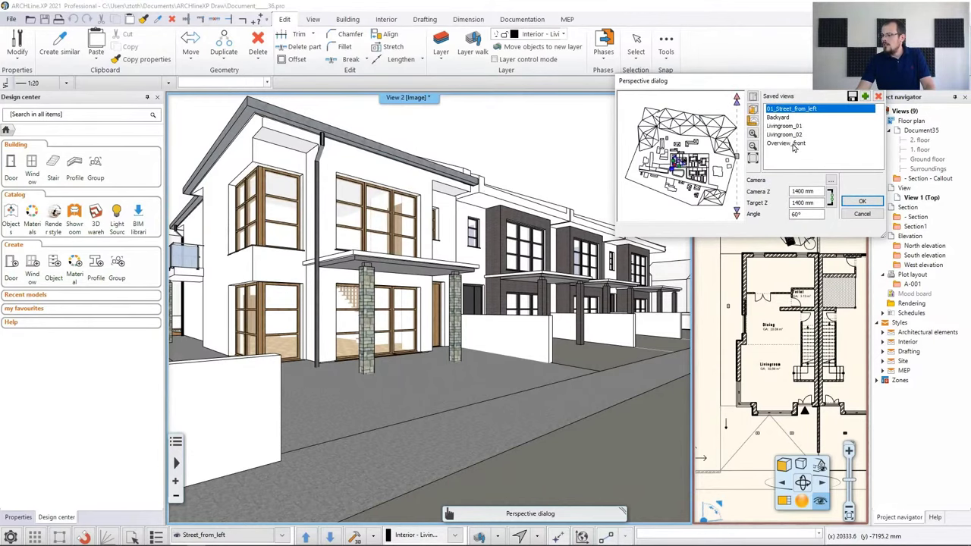
- Rename the saved view Overview_front as 02_Overview_front
click(794, 144)
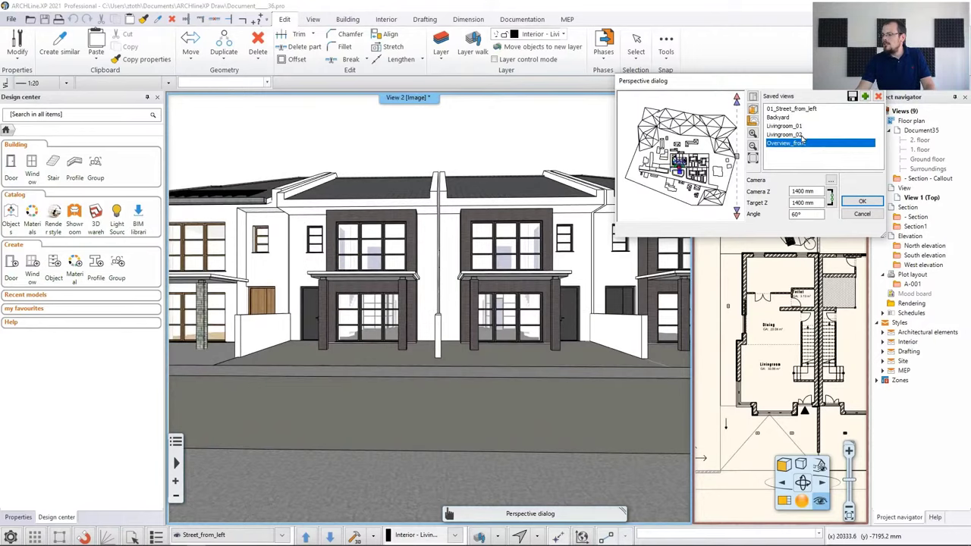
double_click(794, 144)
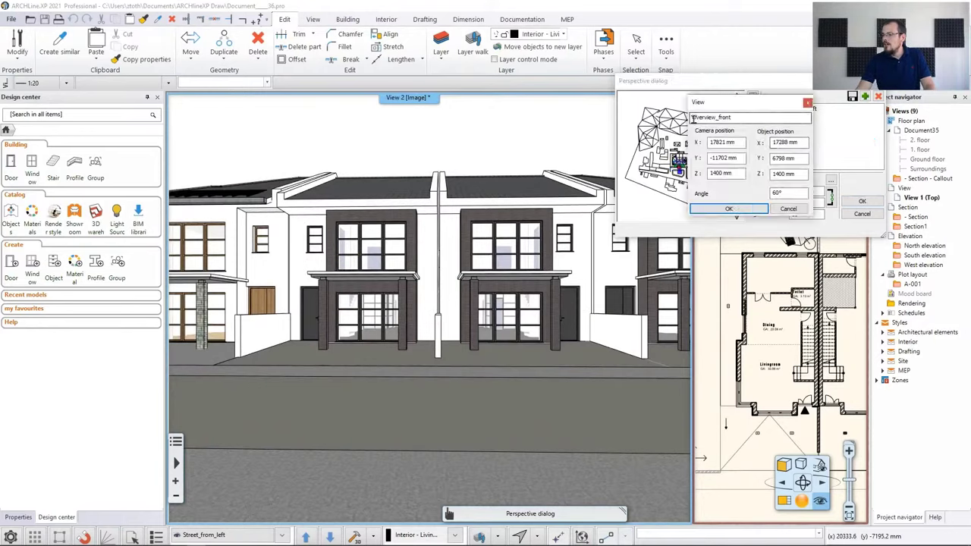
text(02_)
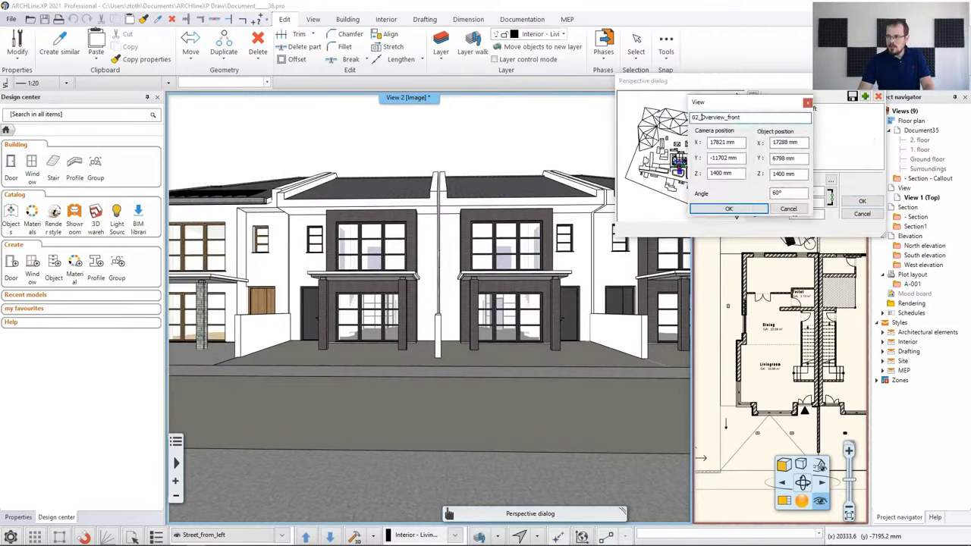
click(736, 212)
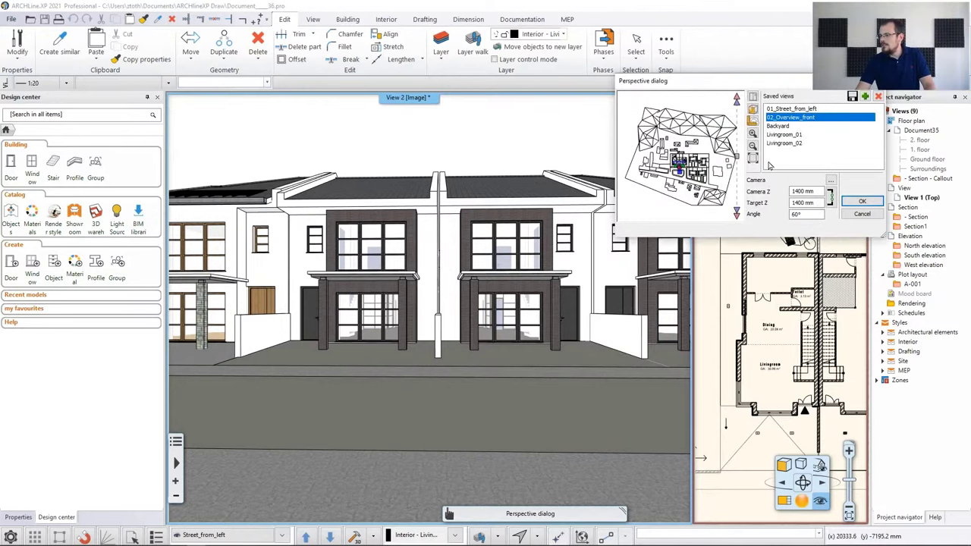
- Rename the saved view Backyard as 03_Backyard
click(781, 126)
double_click(778, 128)
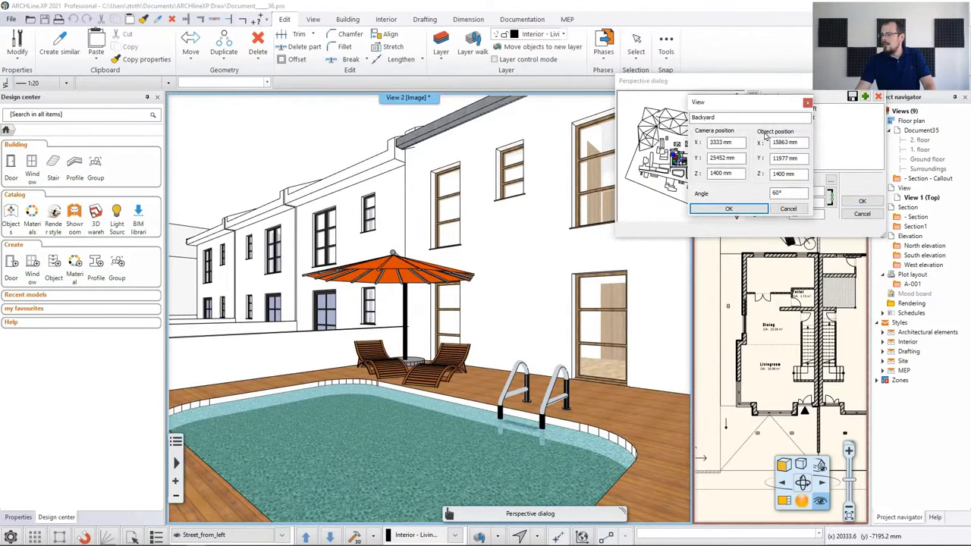
click(704, 117)
text(03_)
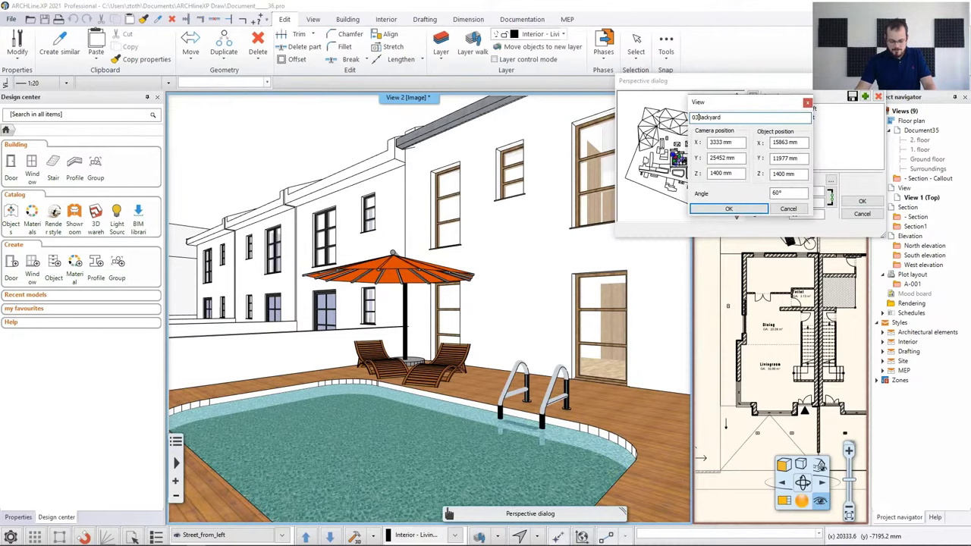
click(728, 208)
- Rename the saved view Livingroom_01 as 04_Livingroom_01
click(788, 135)
click(788, 143)
click(772, 135)
double_click(772, 135)
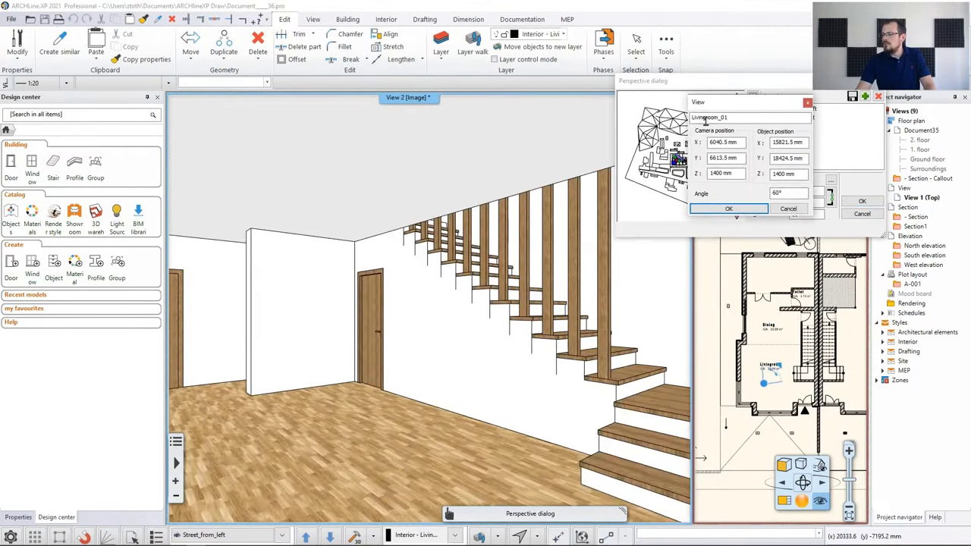
key(Home)
text(04_)
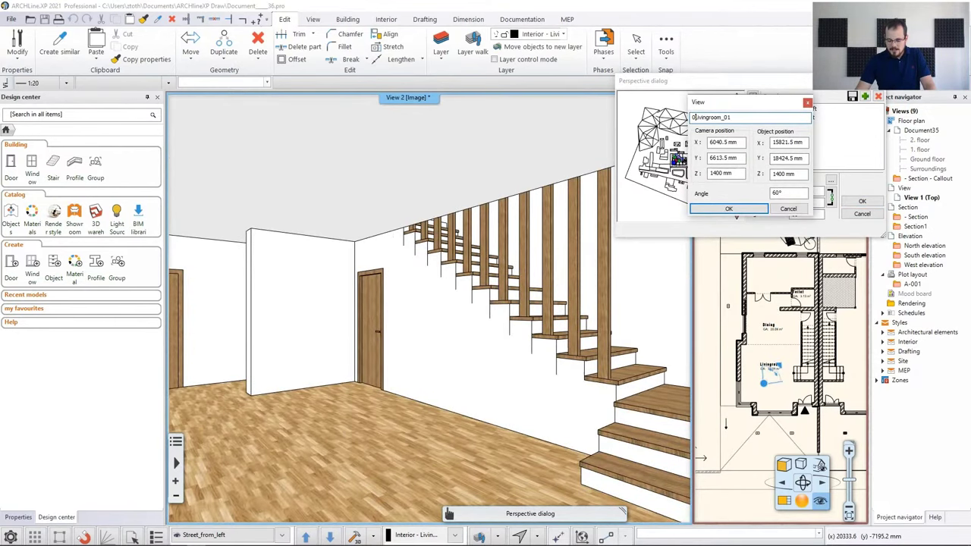
click(728, 208)
- Rename the saved view Livingroom_02 as 05_Livingroom_02 and apply it to the 3D view
click(773, 145)
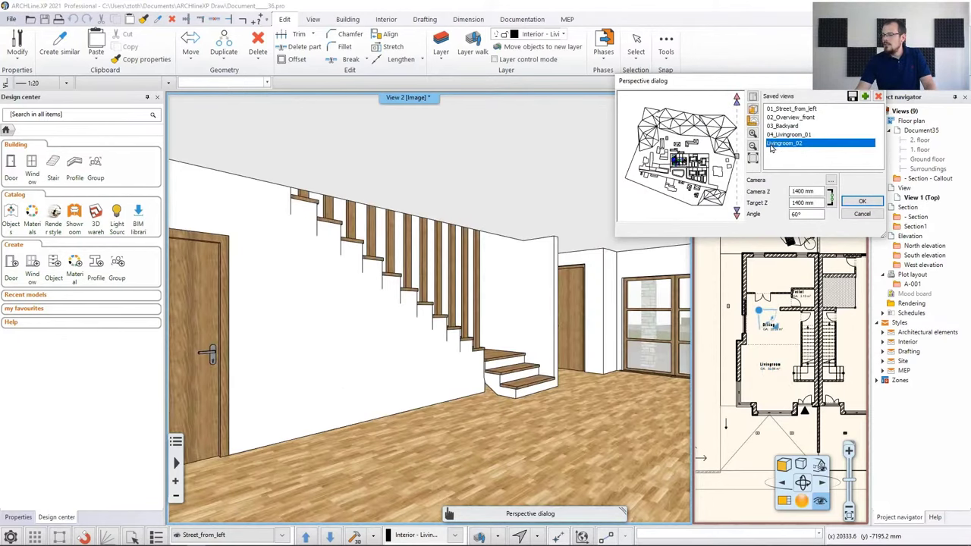
double_click(772, 145)
key(Home)
text(05_)
click(728, 208)
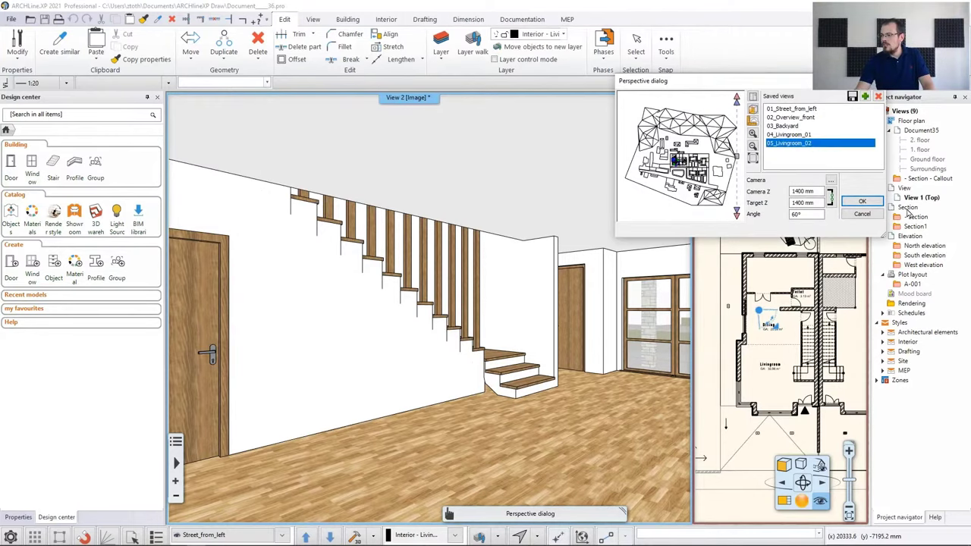
click(861, 201)
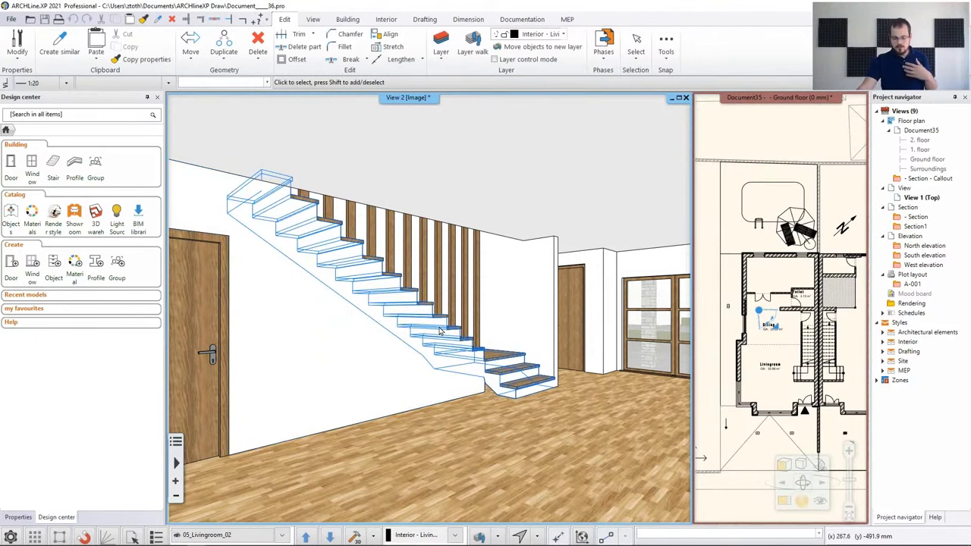
- Step the 3D view back through the numbered perspectives to 01_Street_from_left
key(Page_Up)
key(Page_Up)
key(Page_Up)
key(Page_Up)
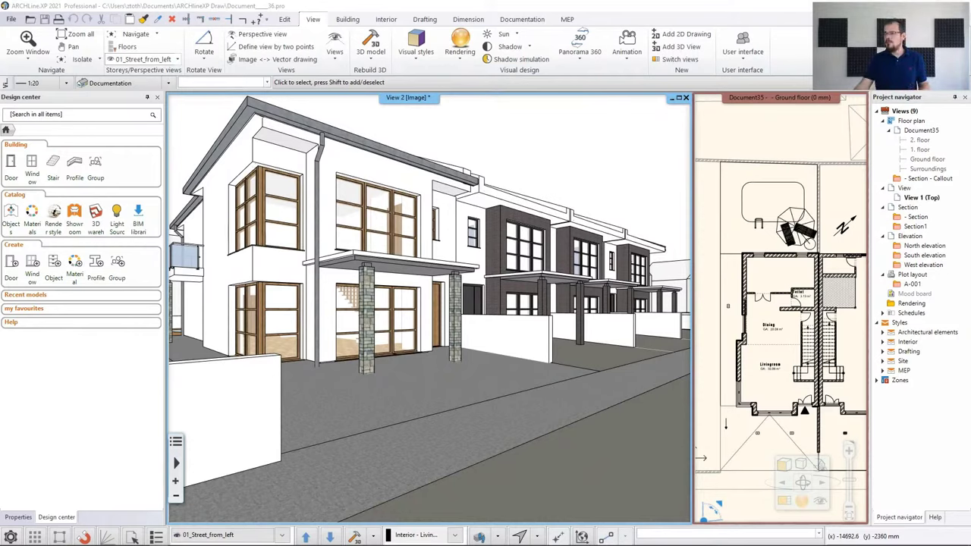
- Turn on shadows in the street perspective of the 3D view
click(529, 47)
click(508, 65)
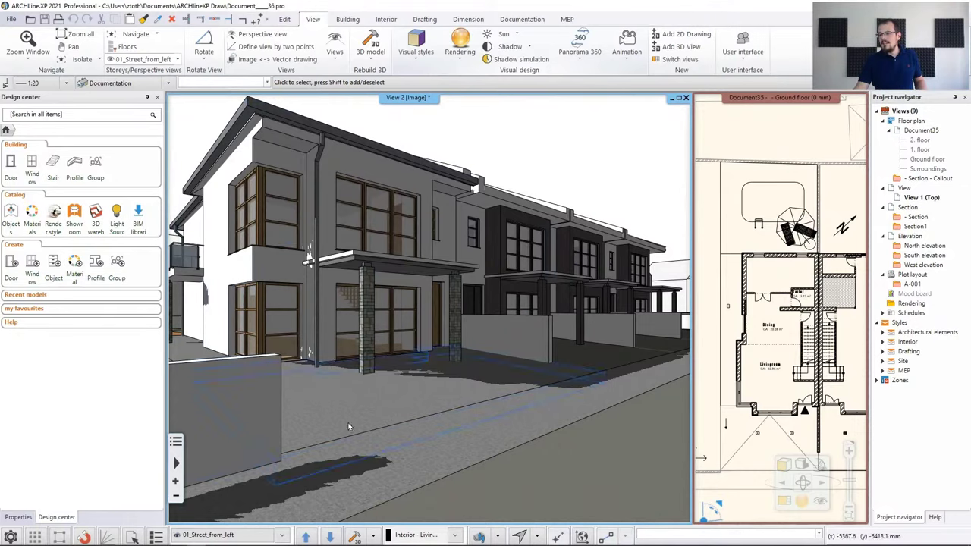
- Try Hard shadows as the shadow type in the graphics settings, and return it to Soft shadows
click(18, 517)
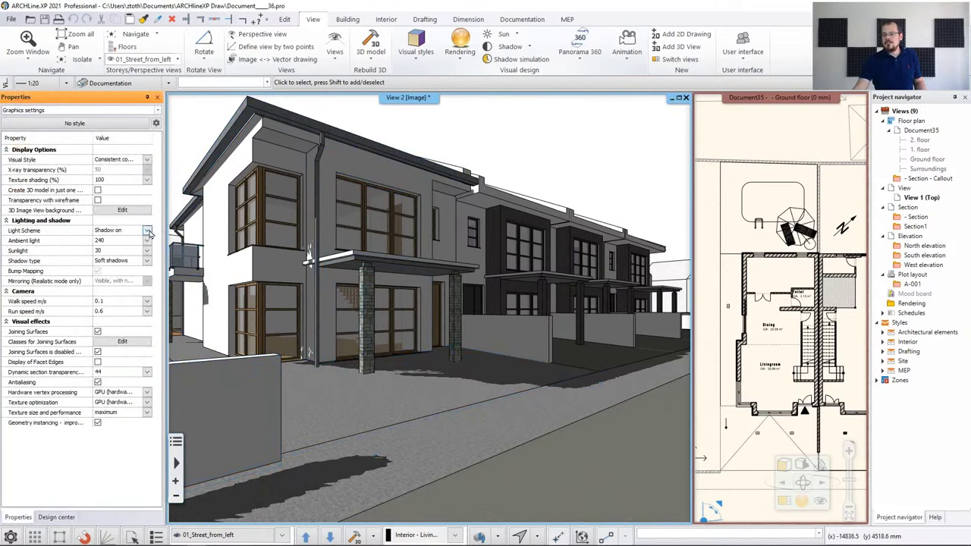
click(147, 261)
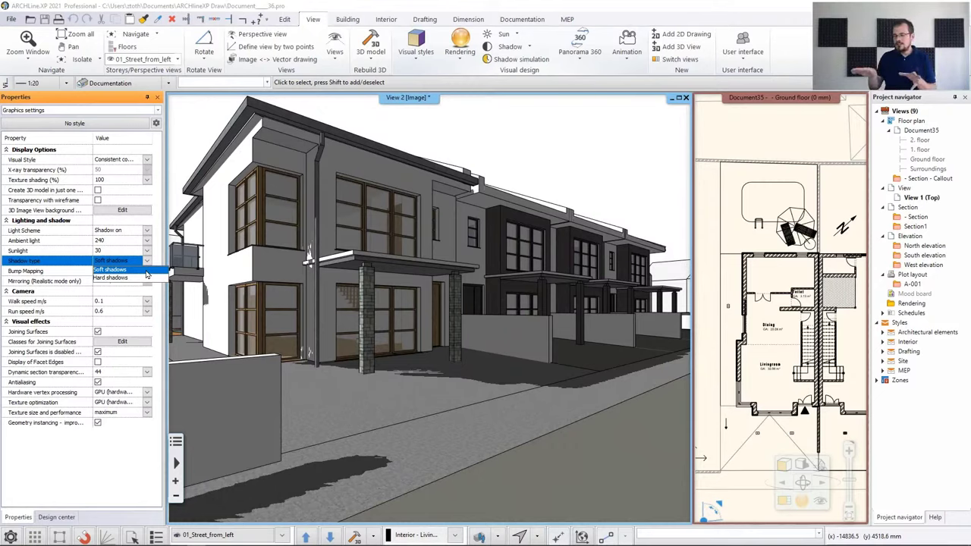
click(136, 279)
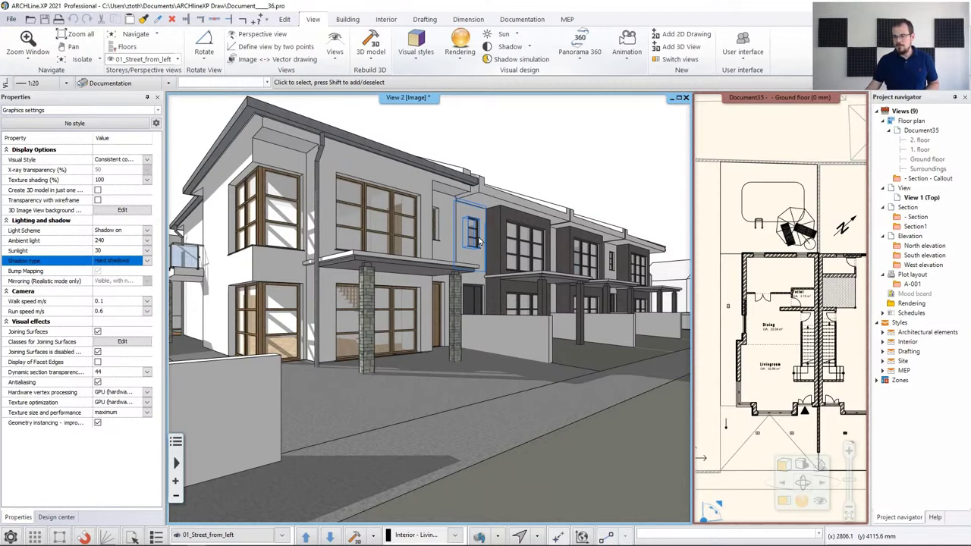
click(147, 260)
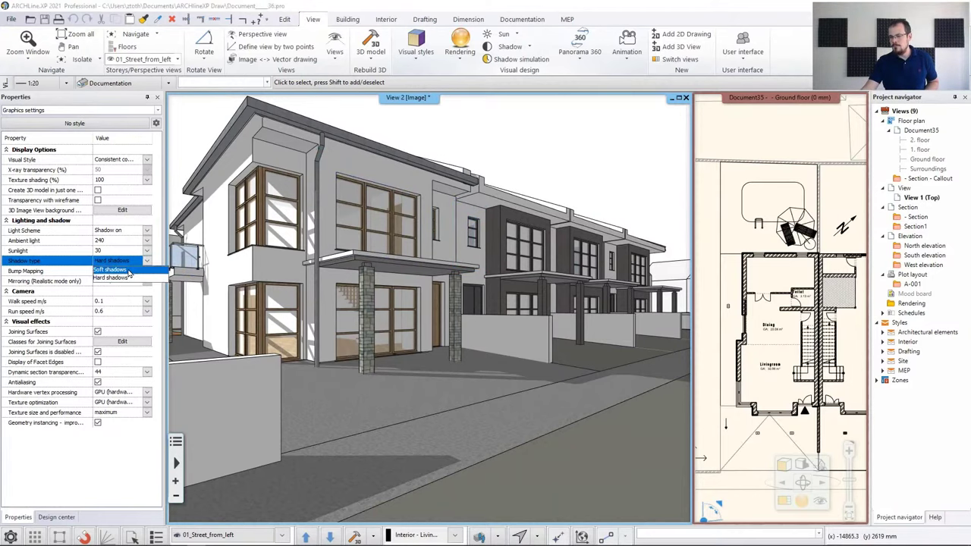
click(131, 277)
- Display the Heliodon around the corner house and move the sun along its arcs to light the front facades
middle_drag(447, 236, 475, 235)
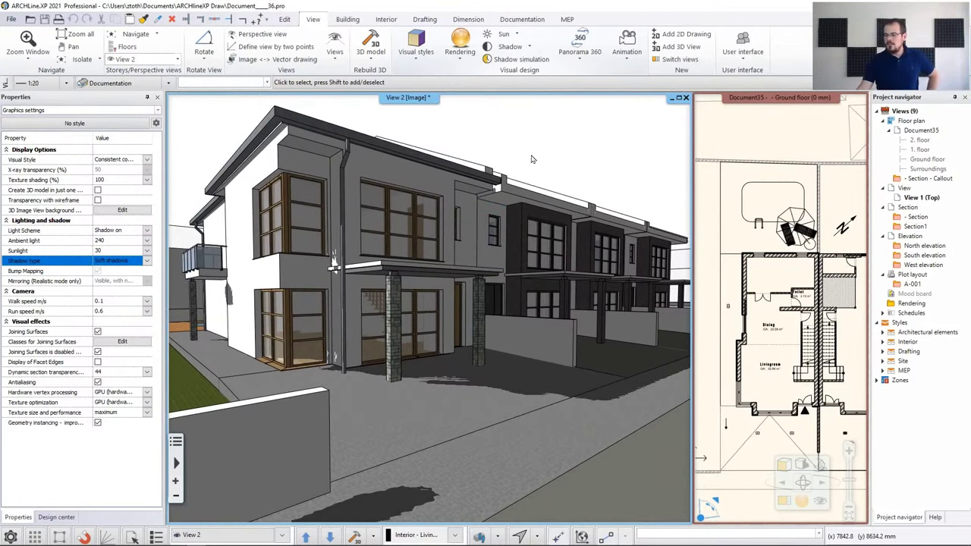
middle_drag(531, 228, 480, 309)
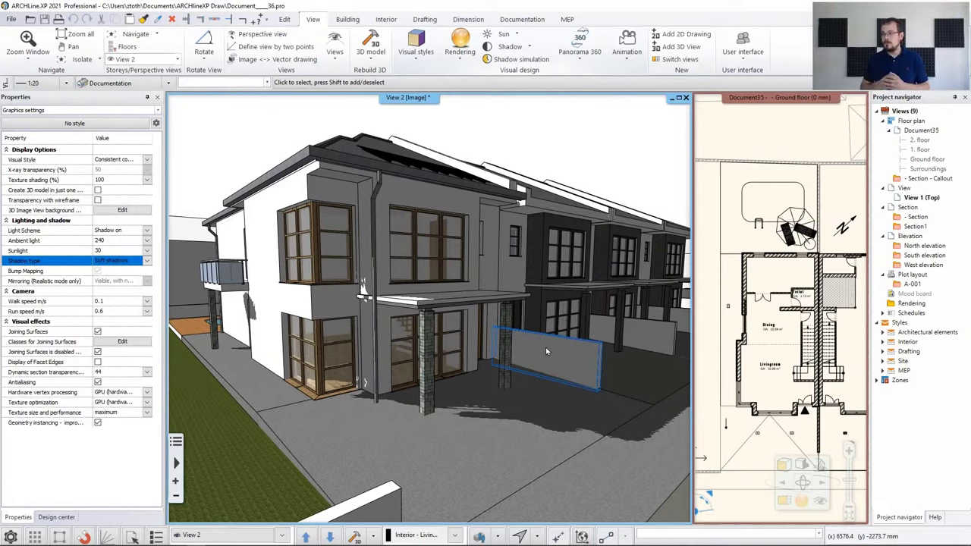
click(517, 35)
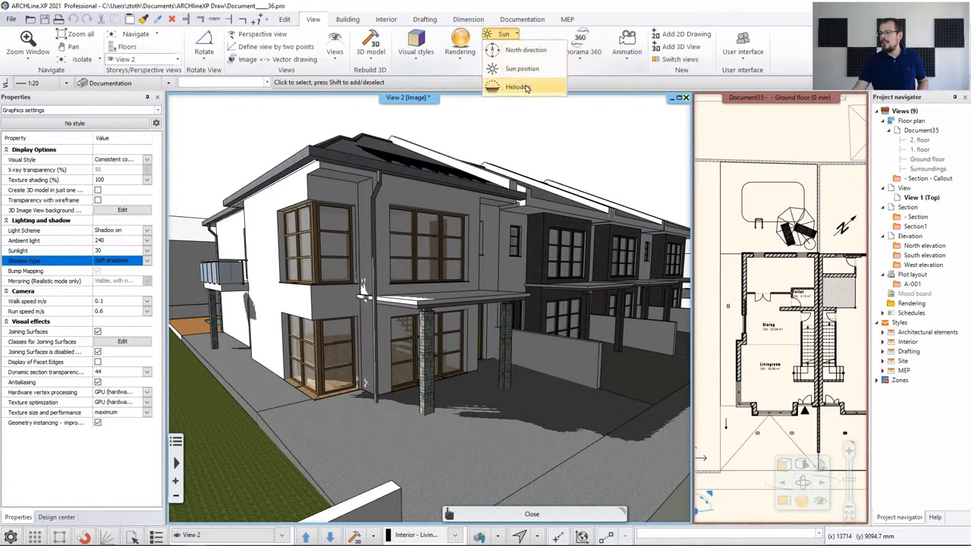
click(519, 87)
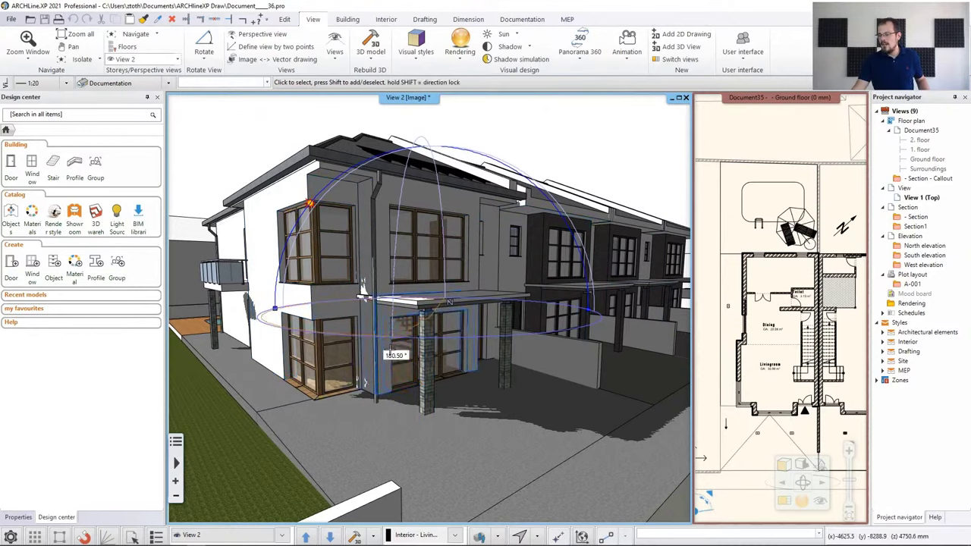
click(580, 346)
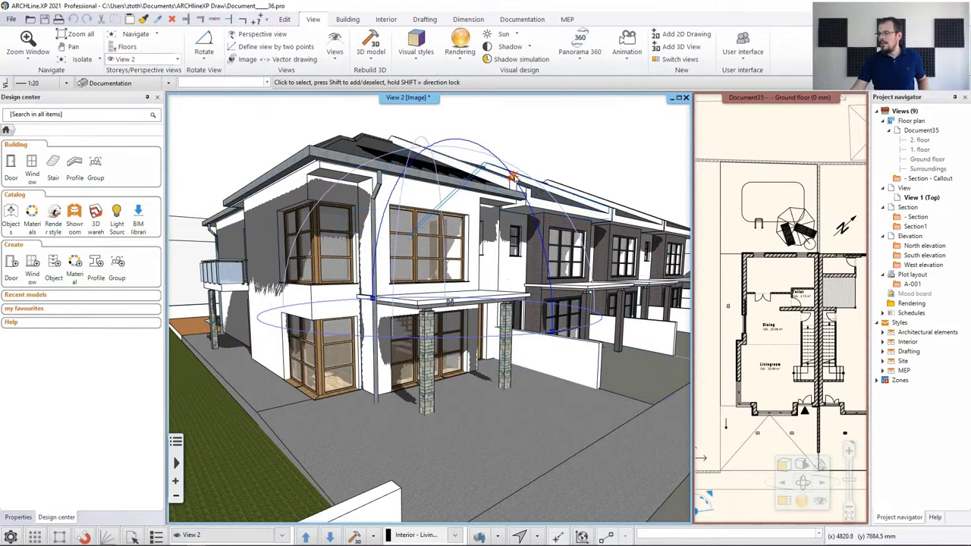
mouse_move(514, 179)
mouse_down()
mouse_move(544, 201)
mouse_move(578, 207)
mouse_move(529, 137)
mouse_up()
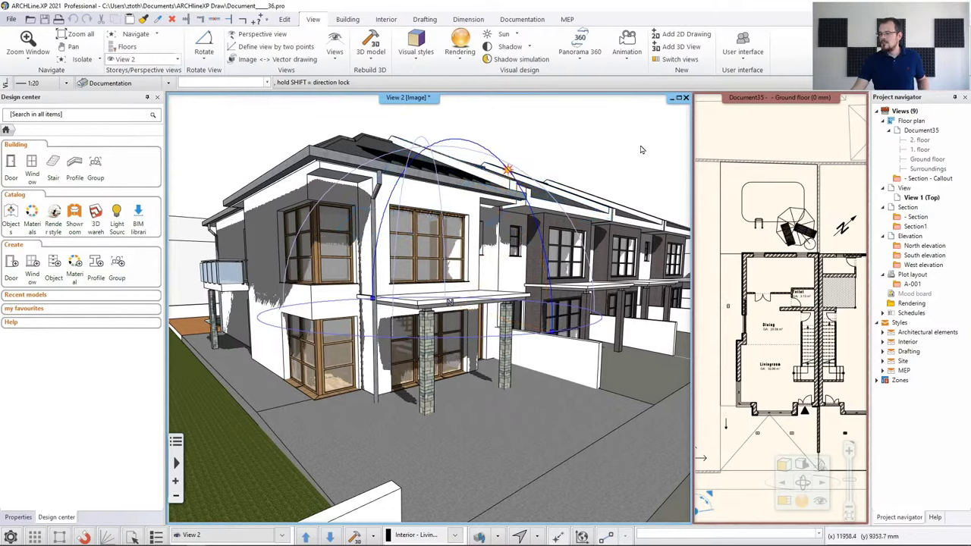
key(Escape)
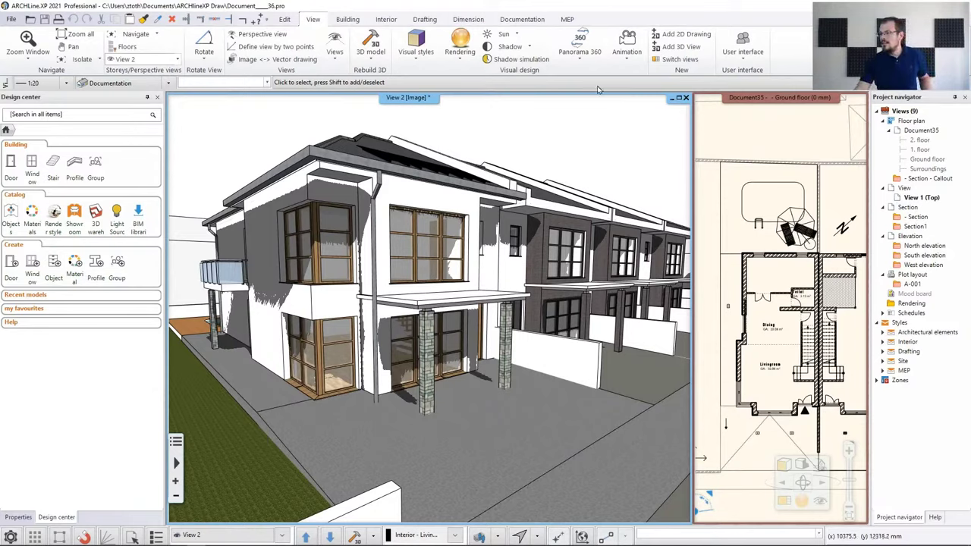
- Run a shadow simulation for the corner house with the time at 11:10 and the date at 22 April
click(530, 47)
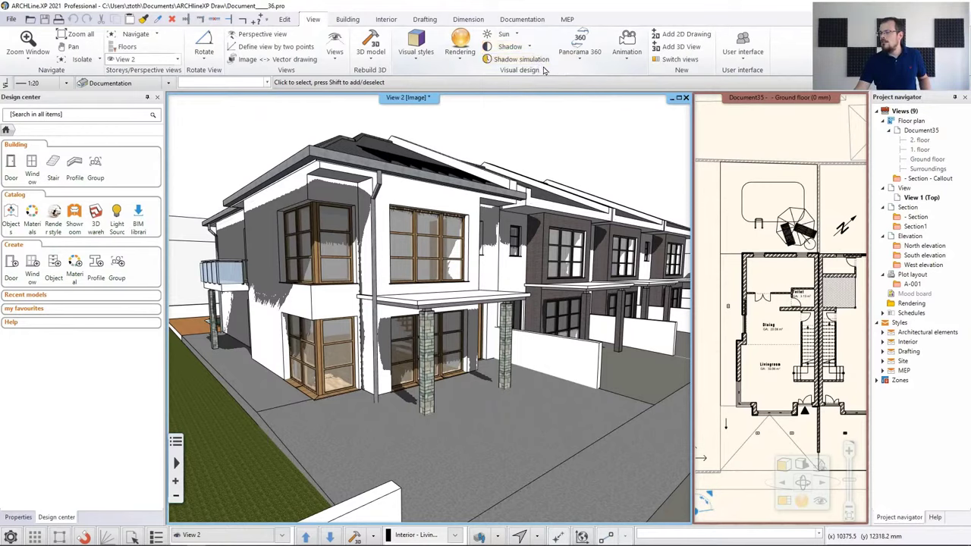
click(540, 60)
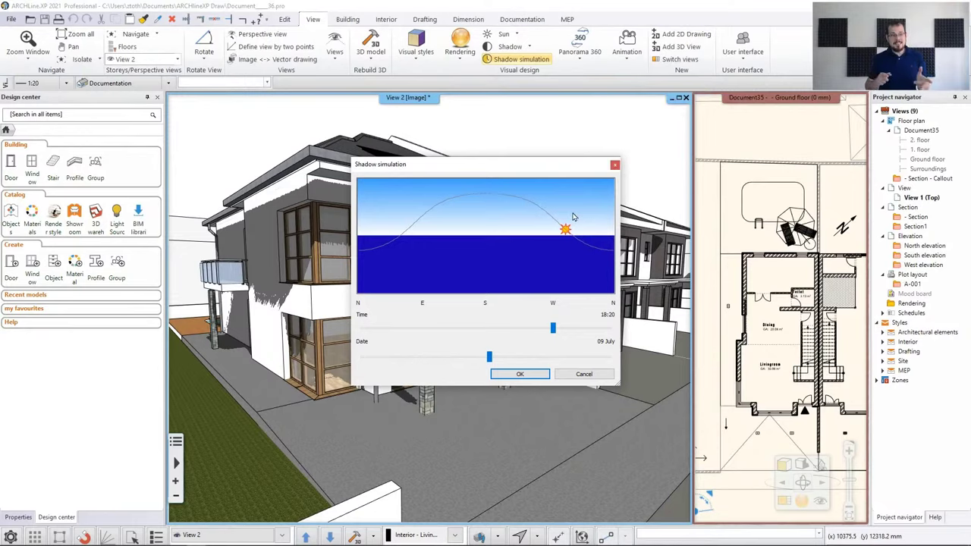
drag(506, 168, 770, 141)
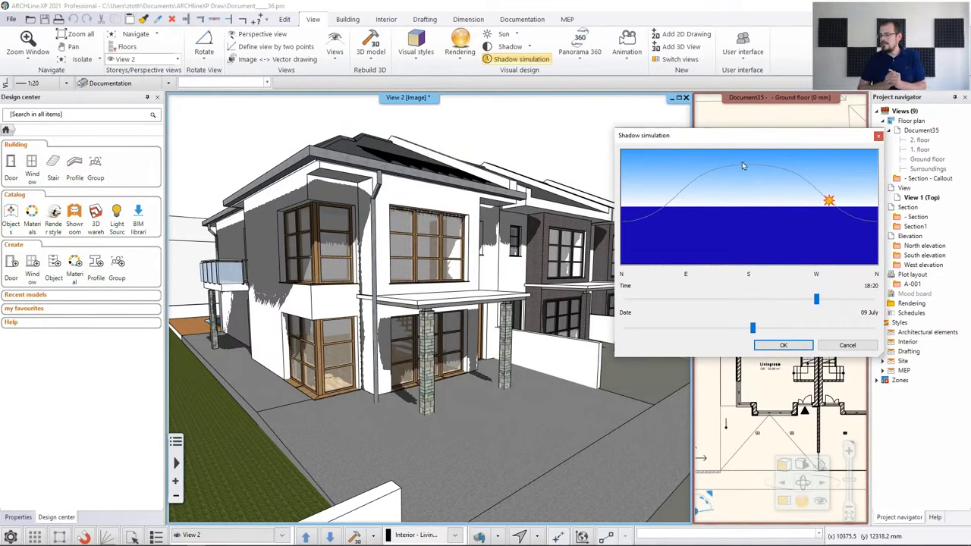
drag(817, 300, 701, 331)
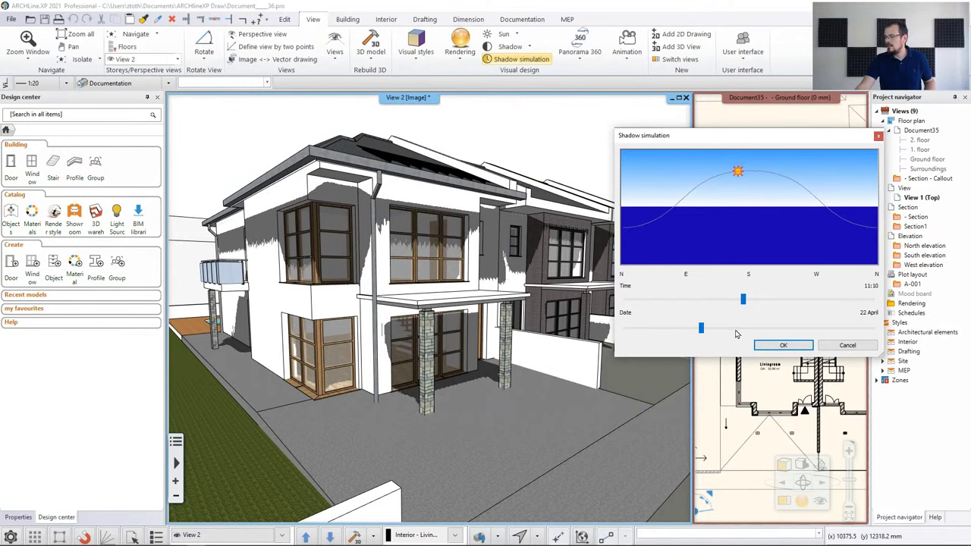
click(782, 345)
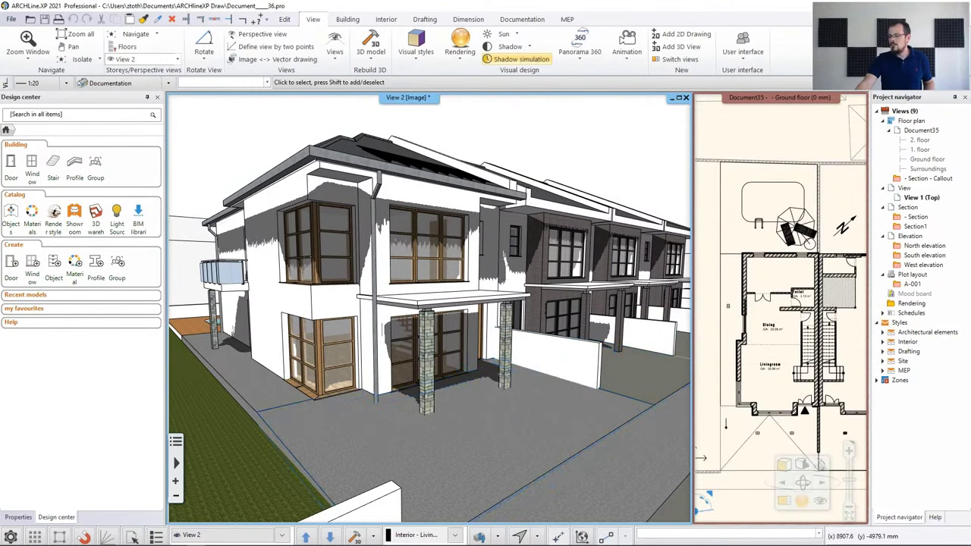
- Recall the saved perspective 01_Street_from_left in the 3D view
middle_drag(571, 358, 563, 354)
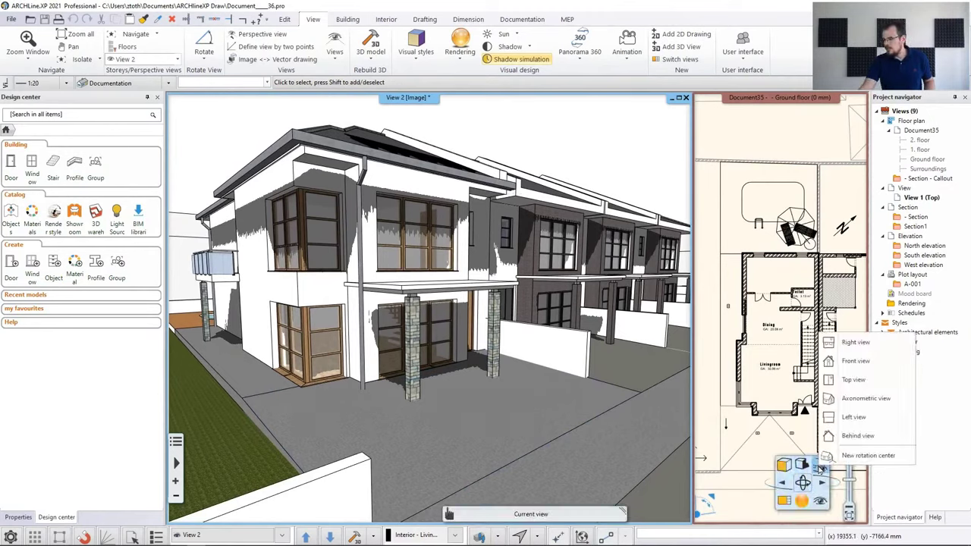
click(819, 502)
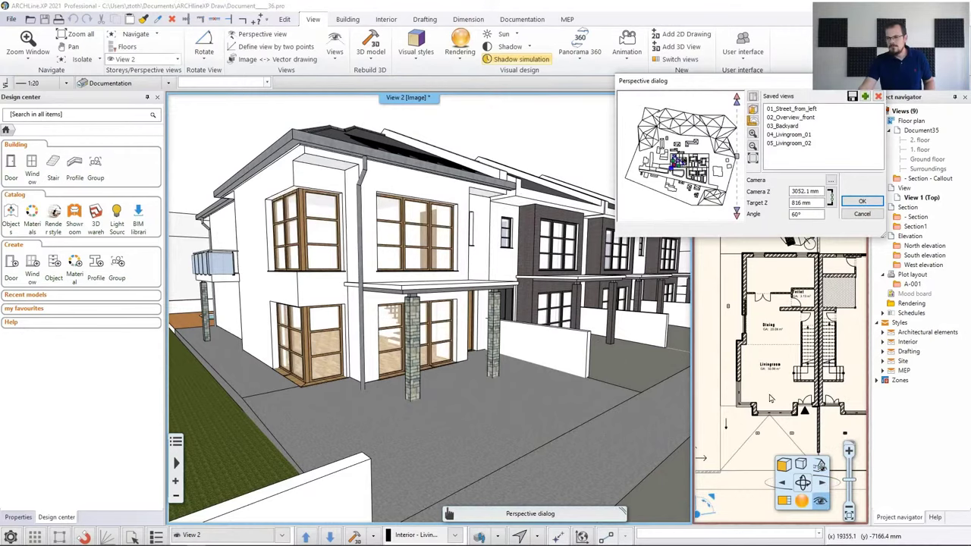
click(805, 110)
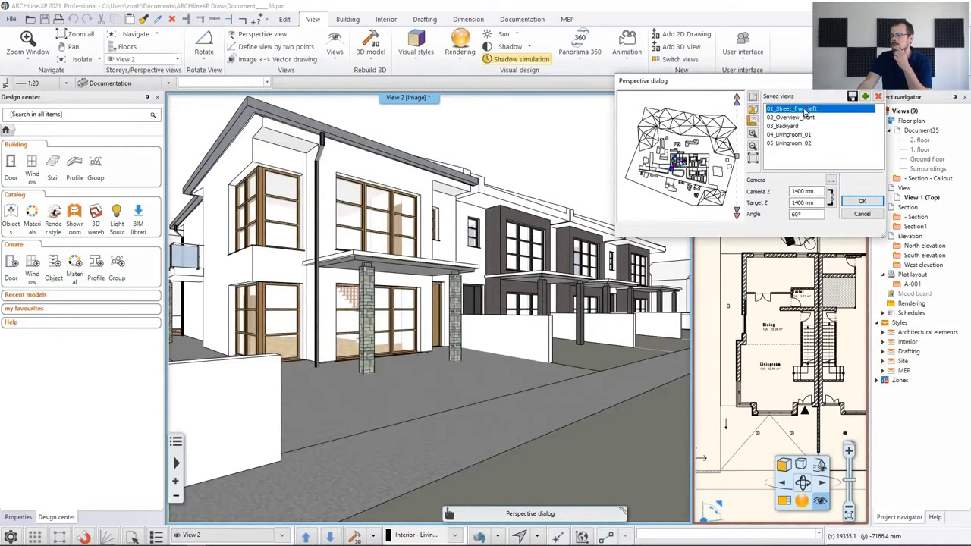
click(861, 202)
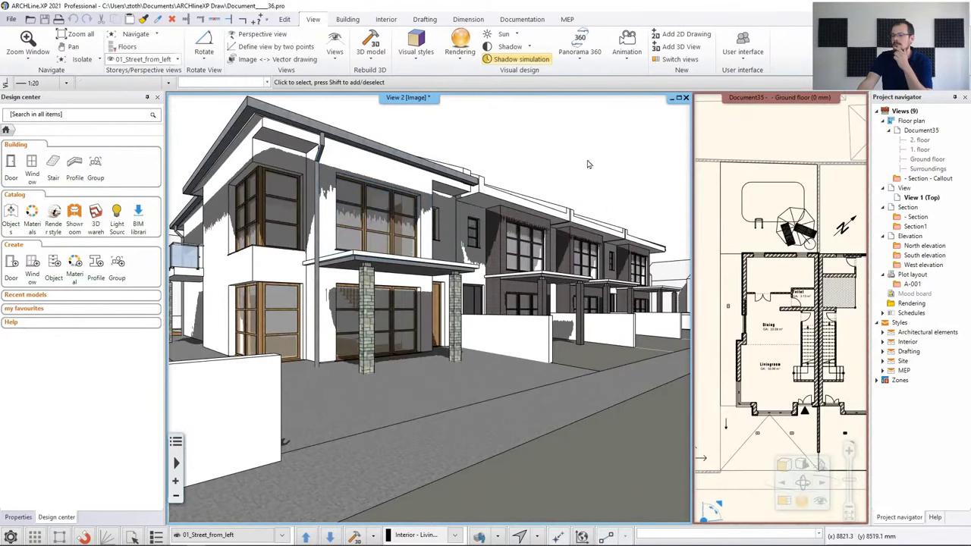
- Set the shadow type of the 3D view to Hard shadows in the graphics settings
click(18, 516)
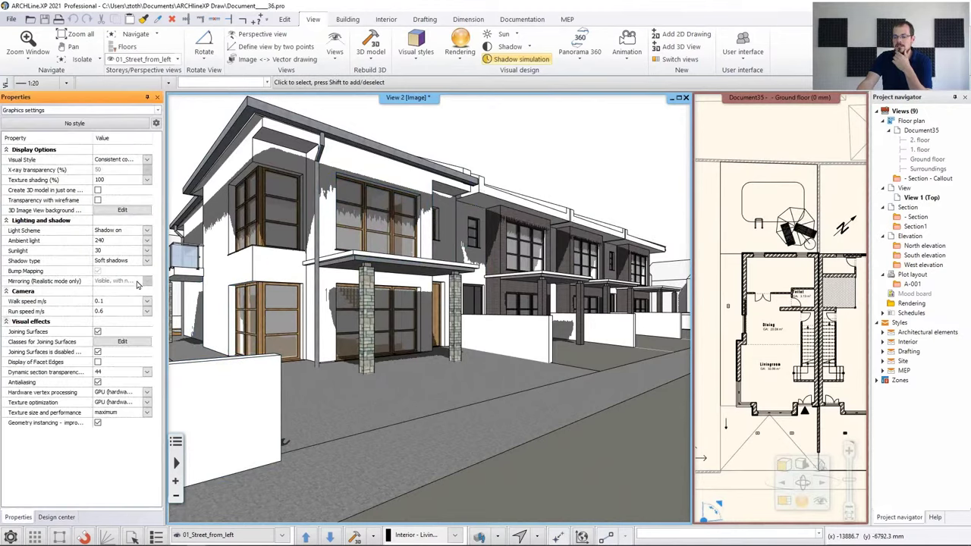
click(147, 261)
click(122, 277)
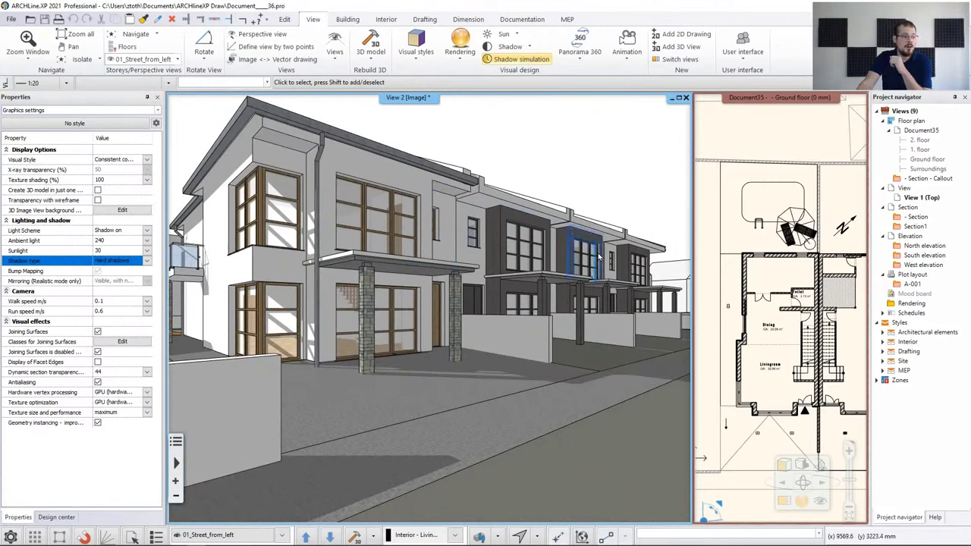
- Set the shadow simulation time to 10:00 for the street perspective
click(533, 61)
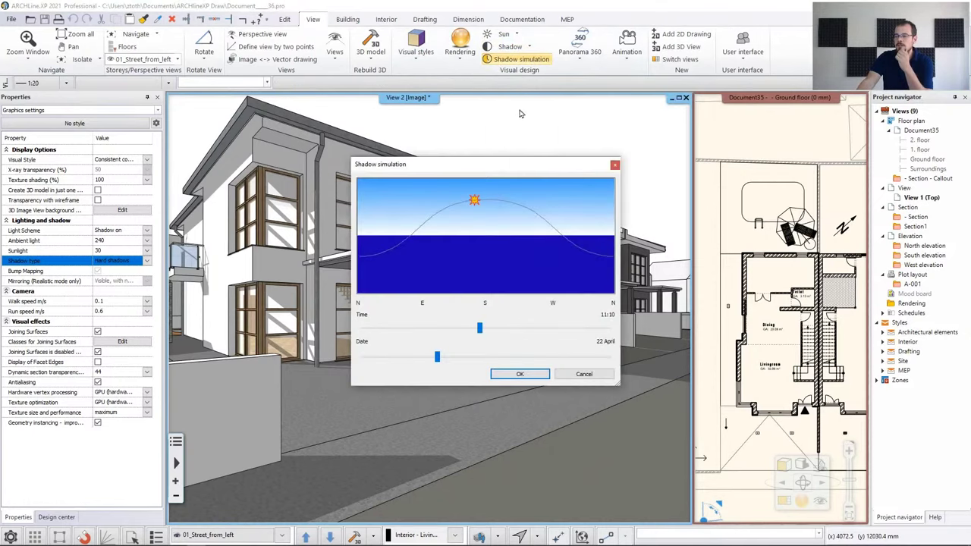
drag(531, 174, 763, 116)
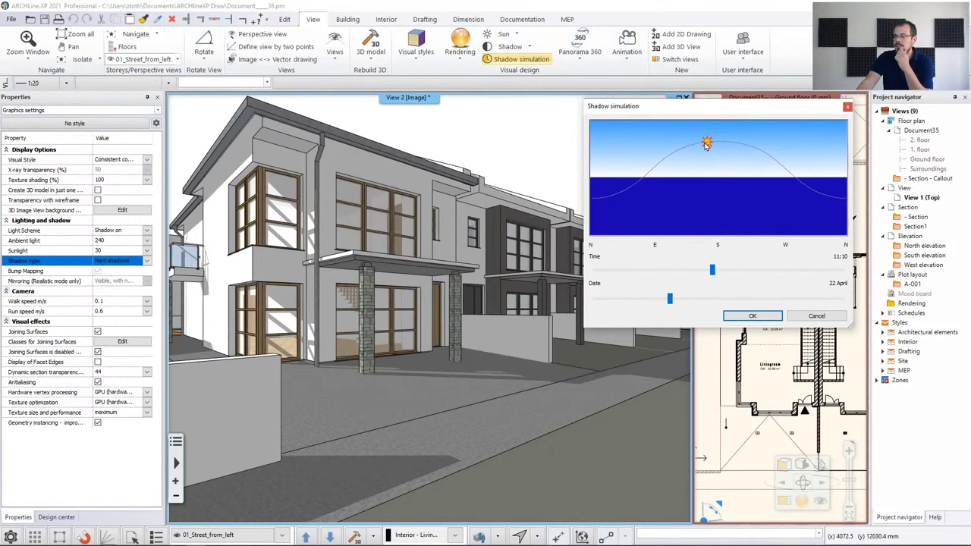
mouse_move(712, 269)
mouse_down()
mouse_move(722, 271)
mouse_move(699, 273)
mouse_up()
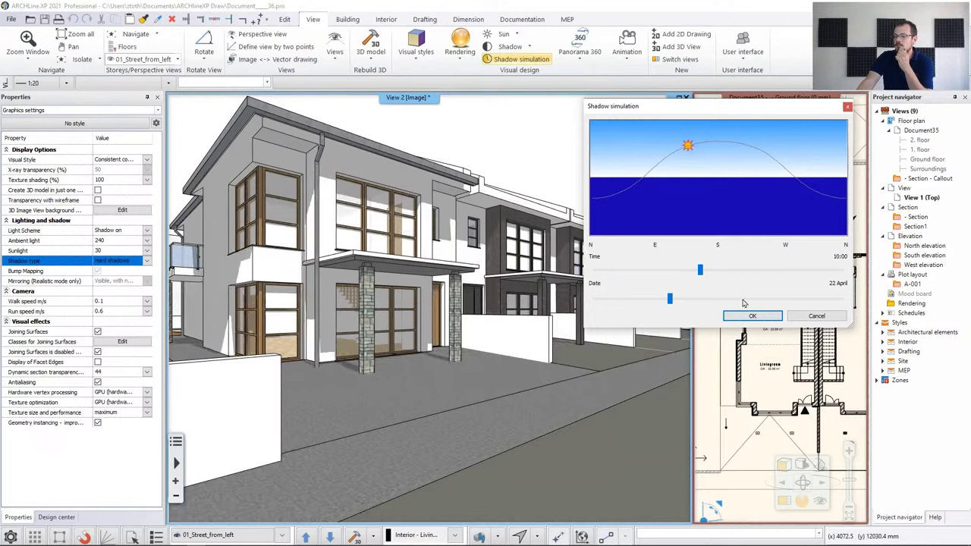
click(768, 321)
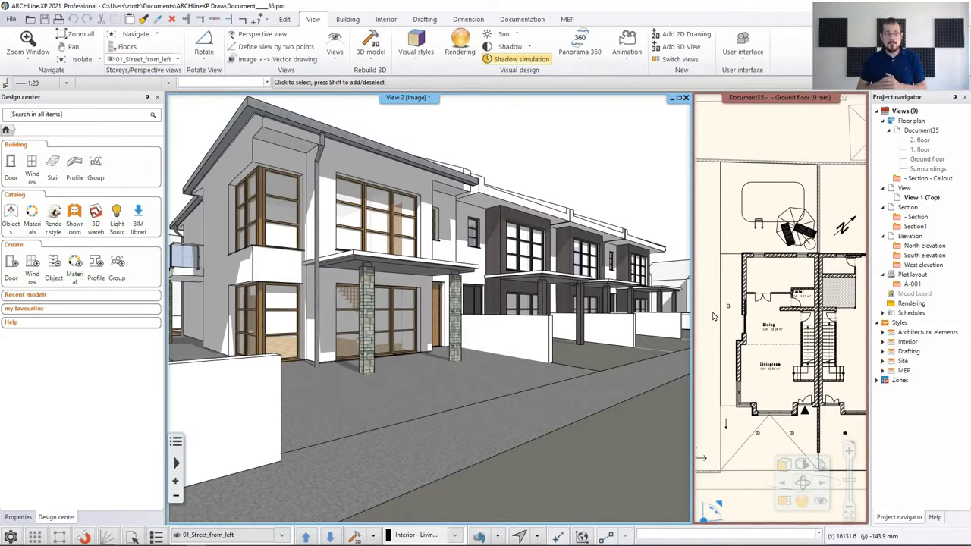
click(505, 34)
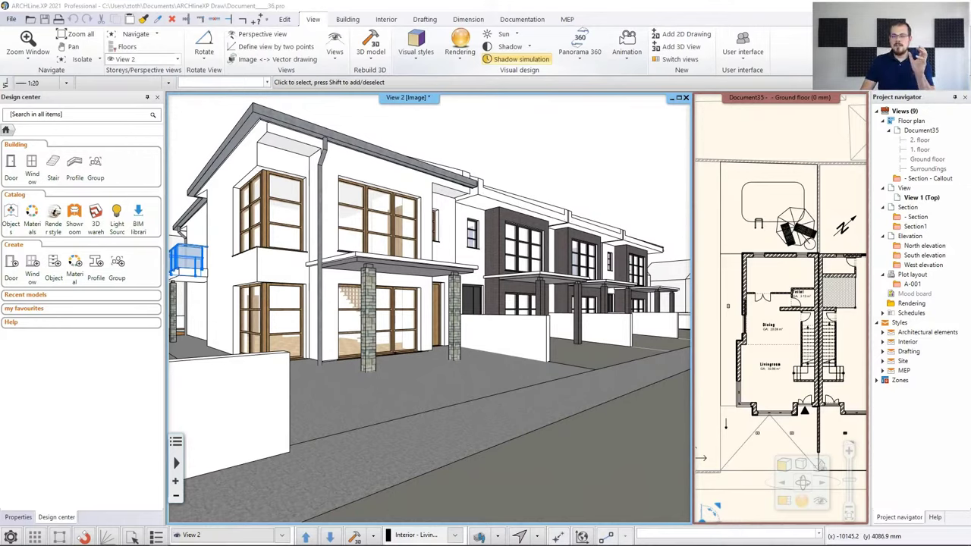
- Browse the global light sources to the Halogen category and check the options for importing IES light sources
click(116, 213)
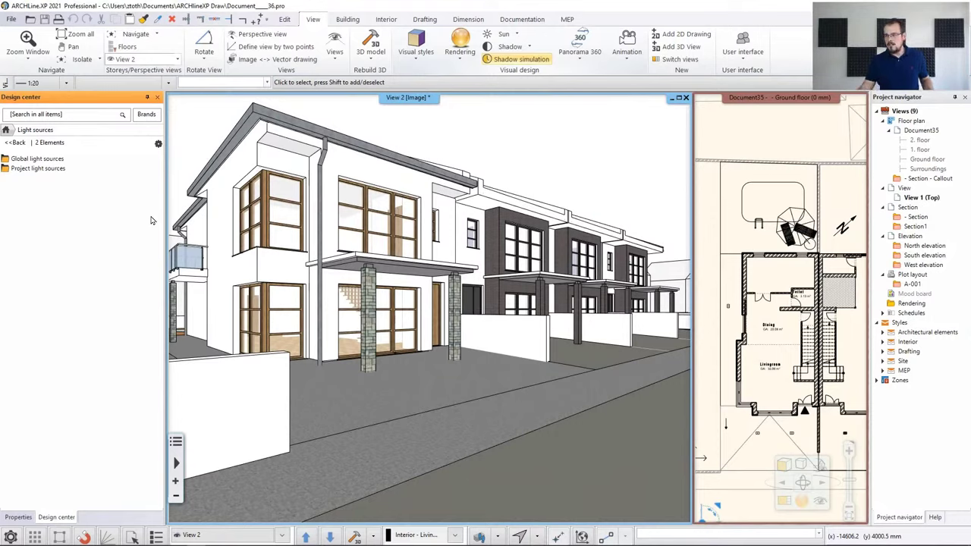
double_click(38, 158)
double_click(27, 179)
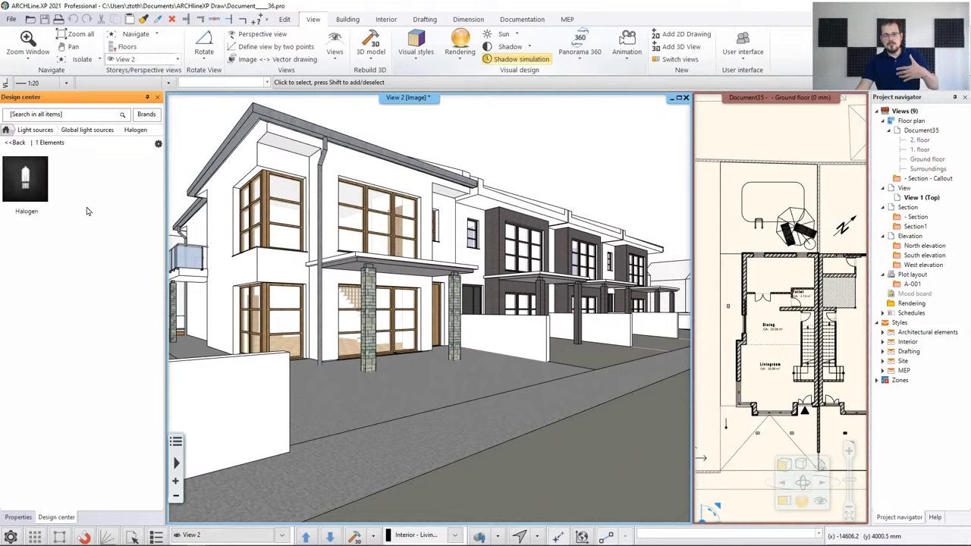
click(158, 144)
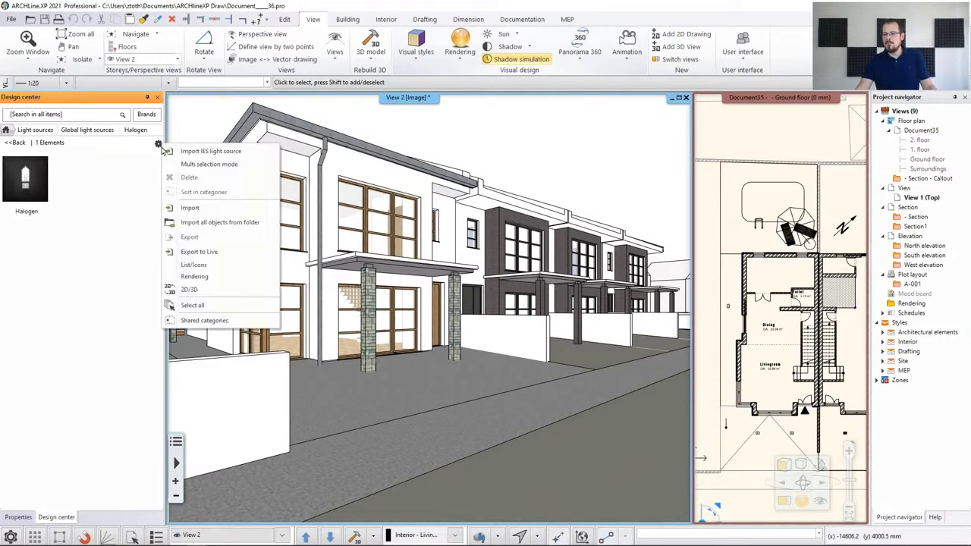
click(159, 151)
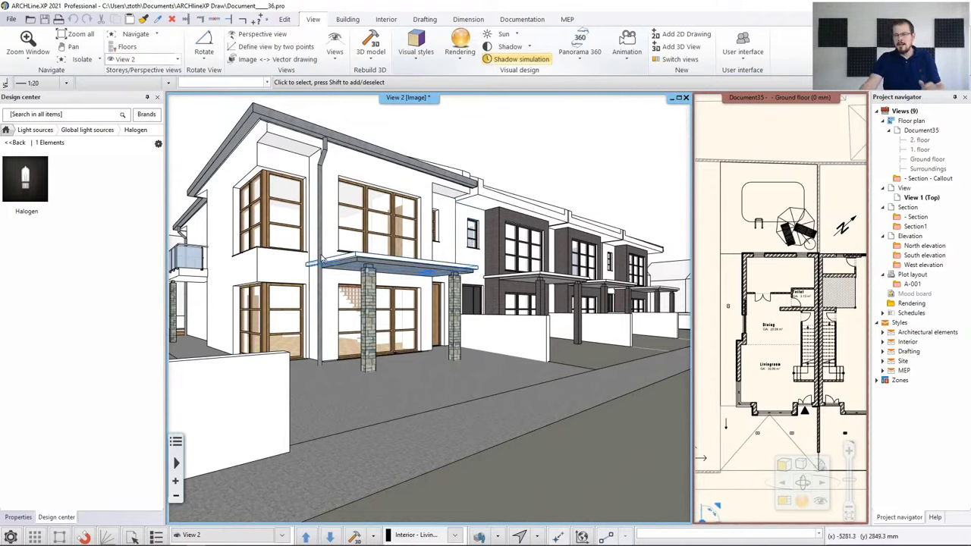
- Pick Ceiling lamp 3 from the Ceiling Lights category of the lighting objects and accept its placement settings
click(6, 131)
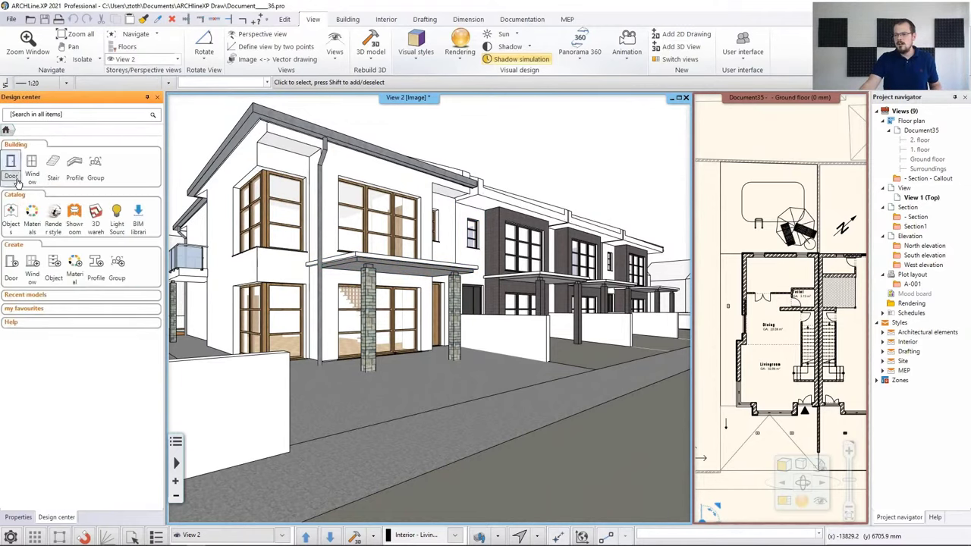
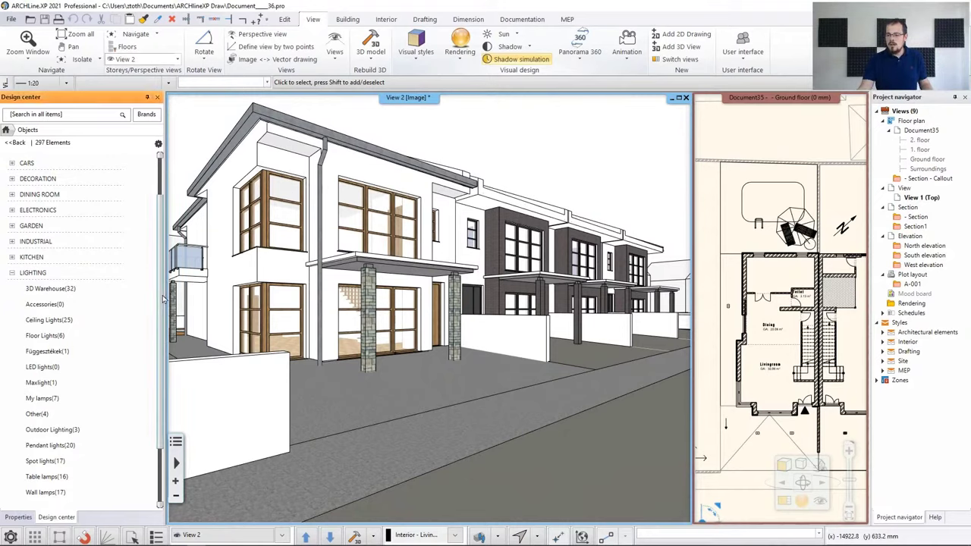
click(50, 320)
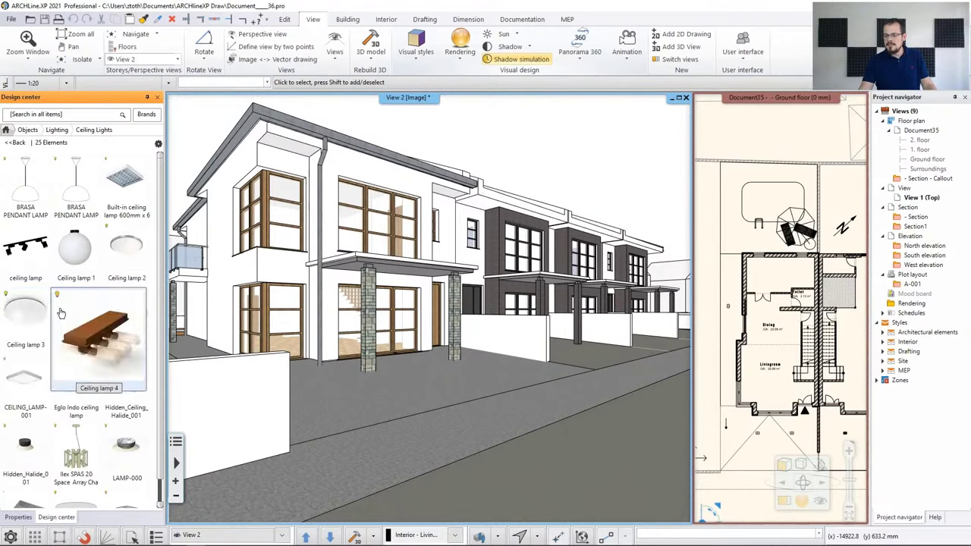
click(38, 320)
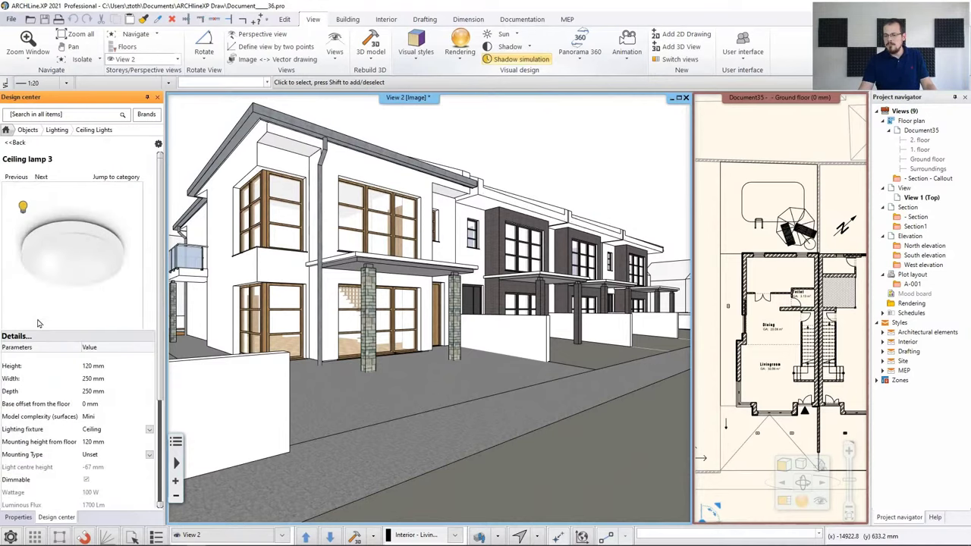
double_click(62, 271)
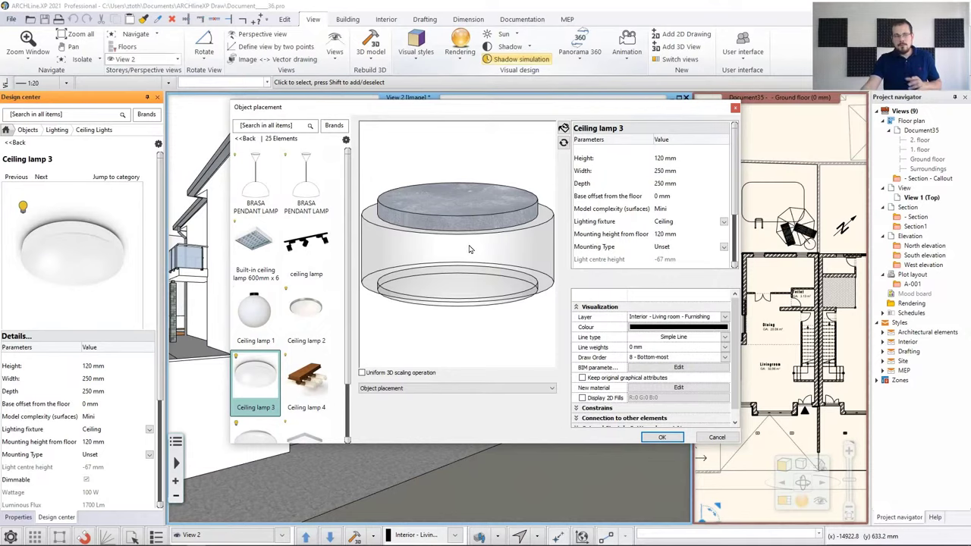
click(660, 440)
- Place Ceiling lamp 3 on the underside of the corner house's entrance canopy, between the two stone columns
scroll(660, 444, up, 5)
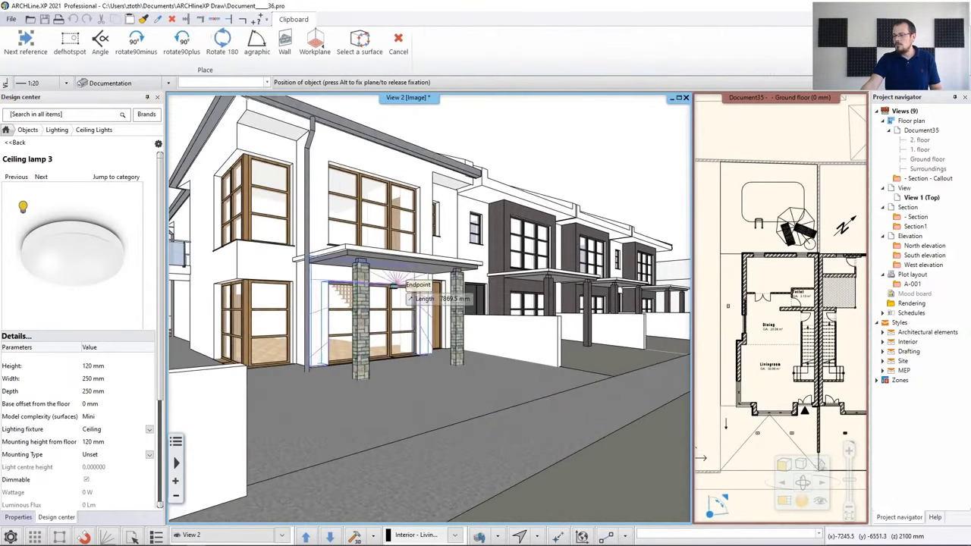
scroll(437, 288, up, 5)
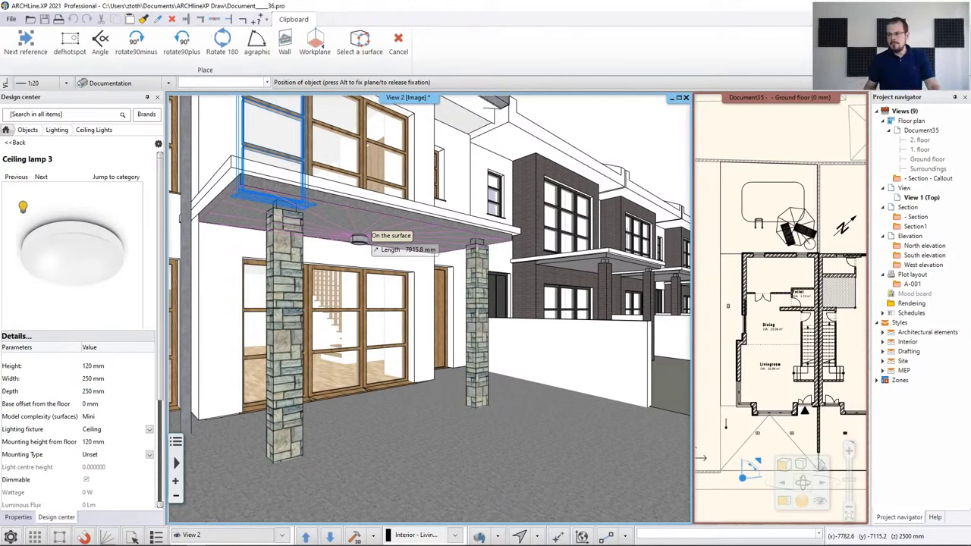
key(Escape)
drag(73, 269, 374, 231)
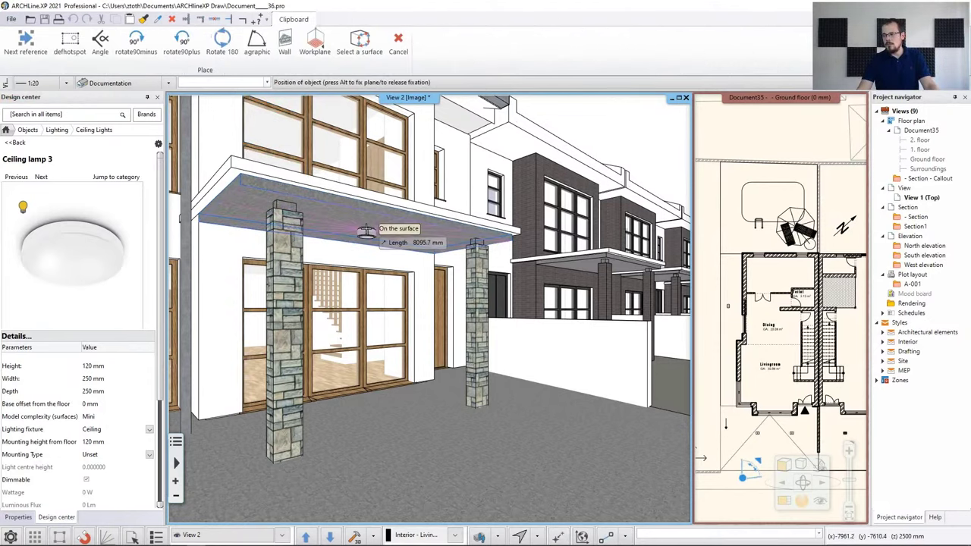
click(374, 231)
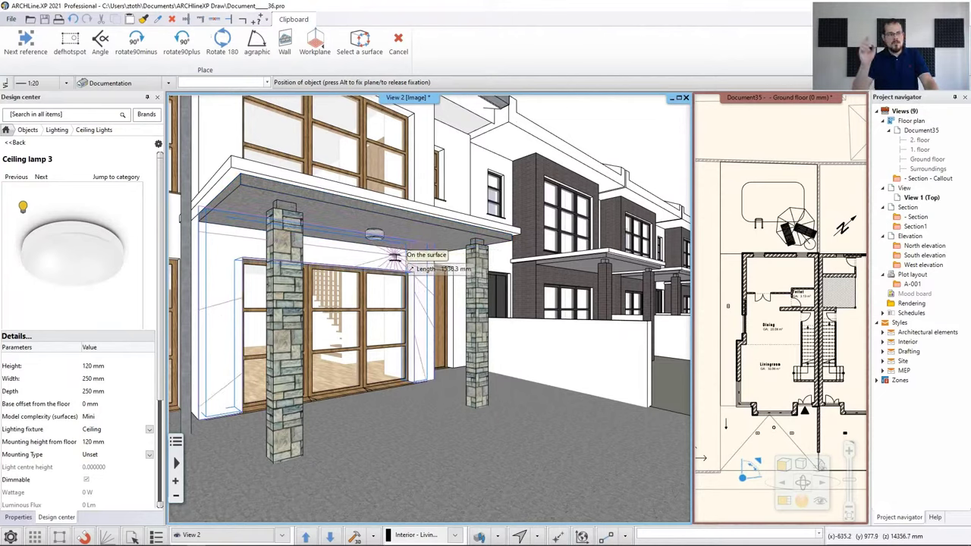
key(Escape)
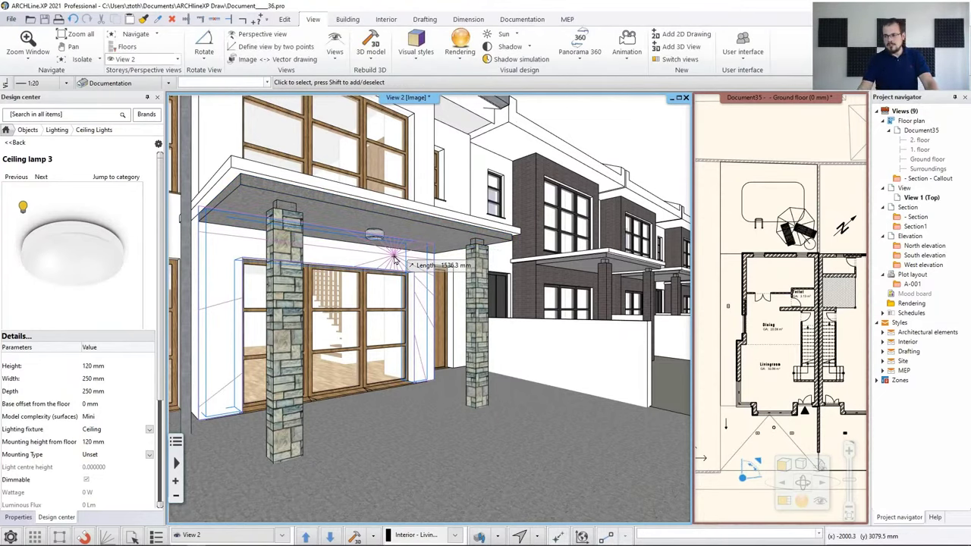
- Examine the properties of the ceiling lamp under the canopy and of the nearby stone column, leaving the lamp selected
click(379, 241)
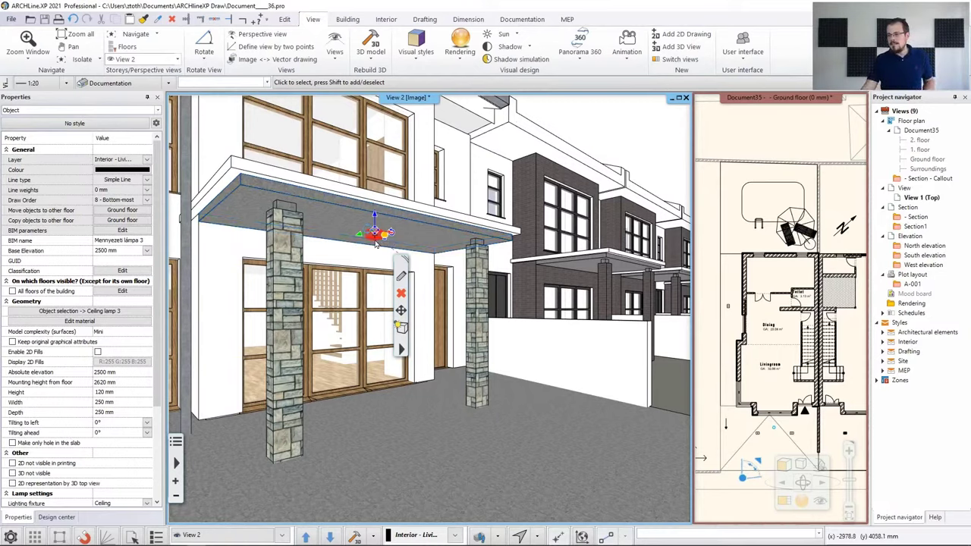
click(296, 292)
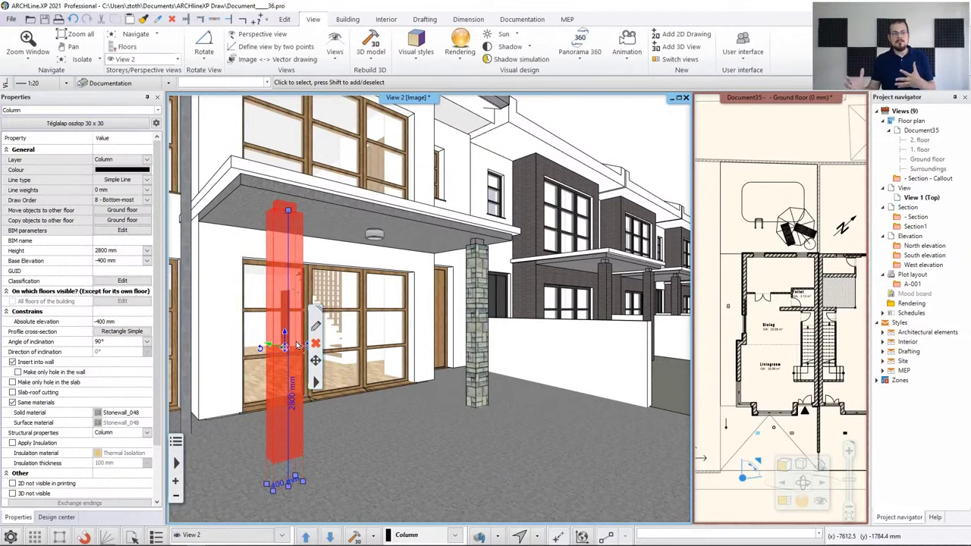
click(373, 233)
scroll(377, 228, up, 3)
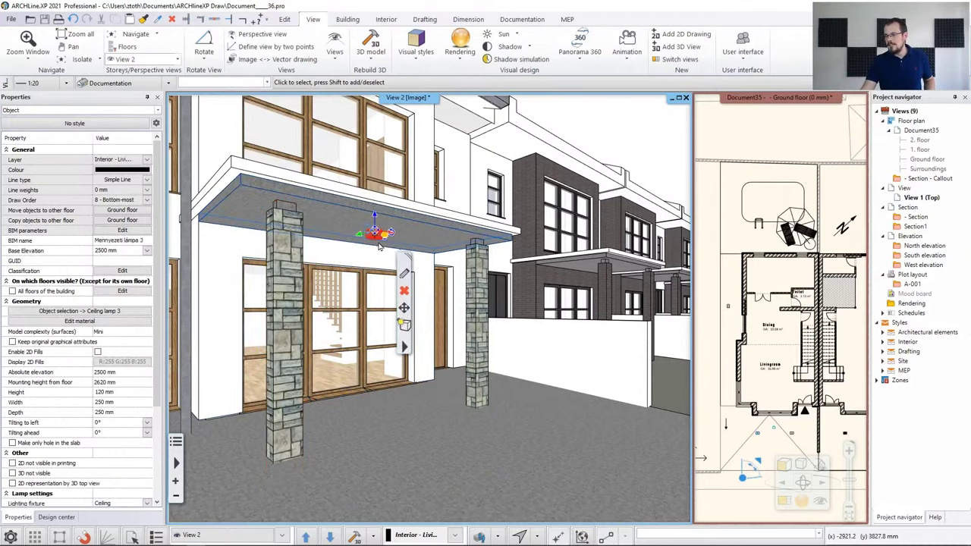
scroll(377, 227, down, 2)
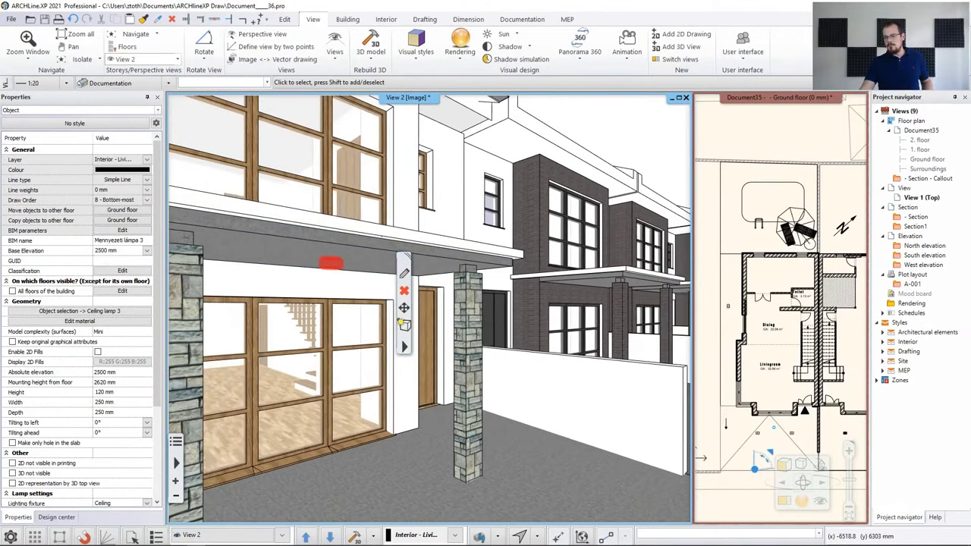
middle_drag(317, 203, 292, 197)
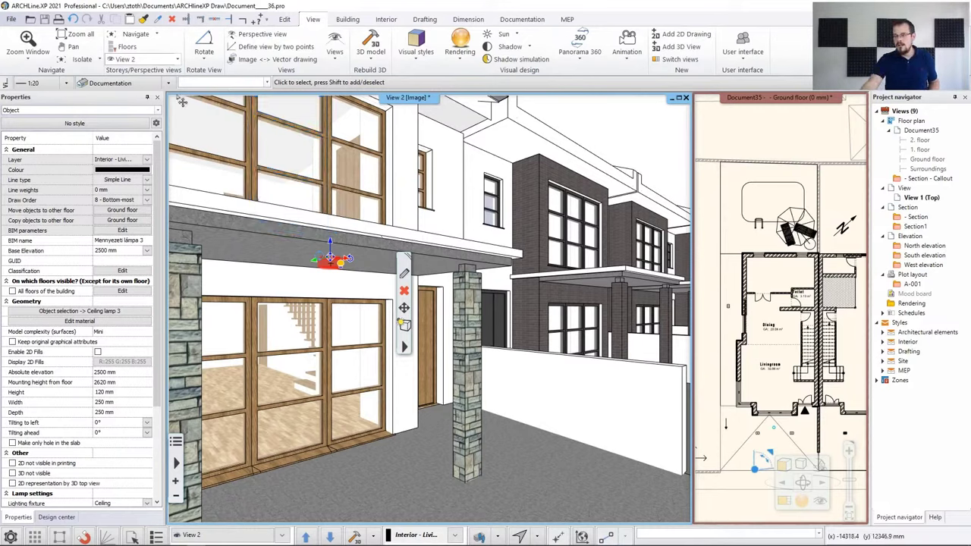
- Examine the light source parameters of the selected ceiling lamp, including dimming level and light solid radius, and deselect it
click(158, 110)
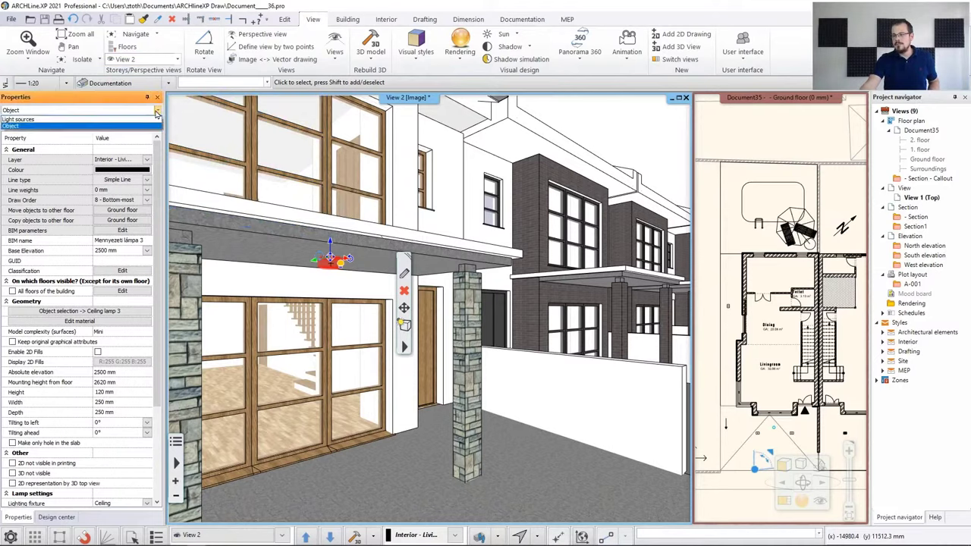
click(125, 124)
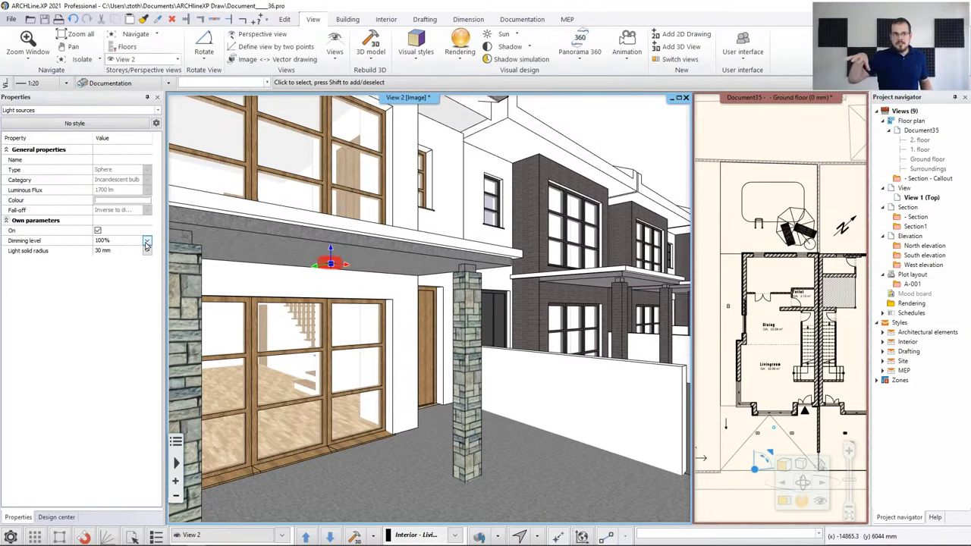
middle_drag(341, 228, 385, 210)
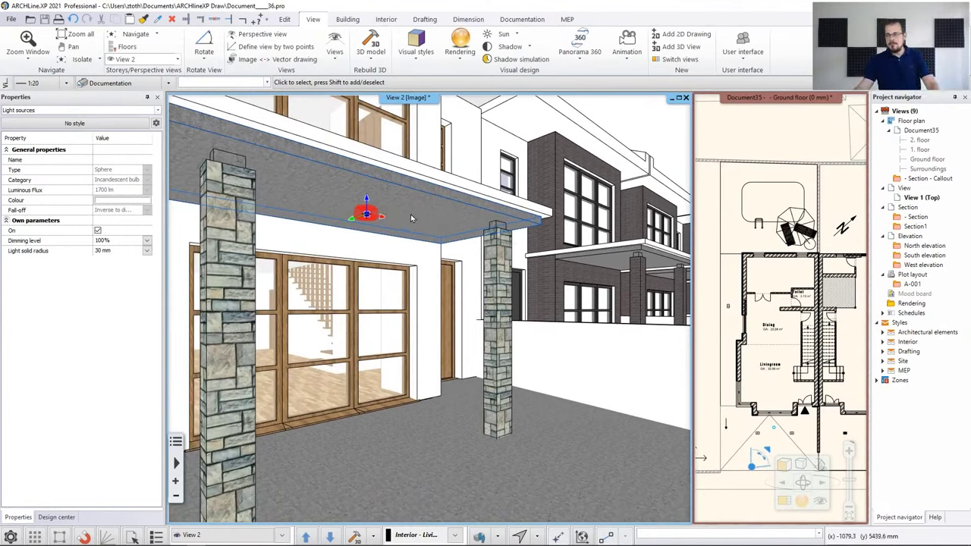
key(Escape)
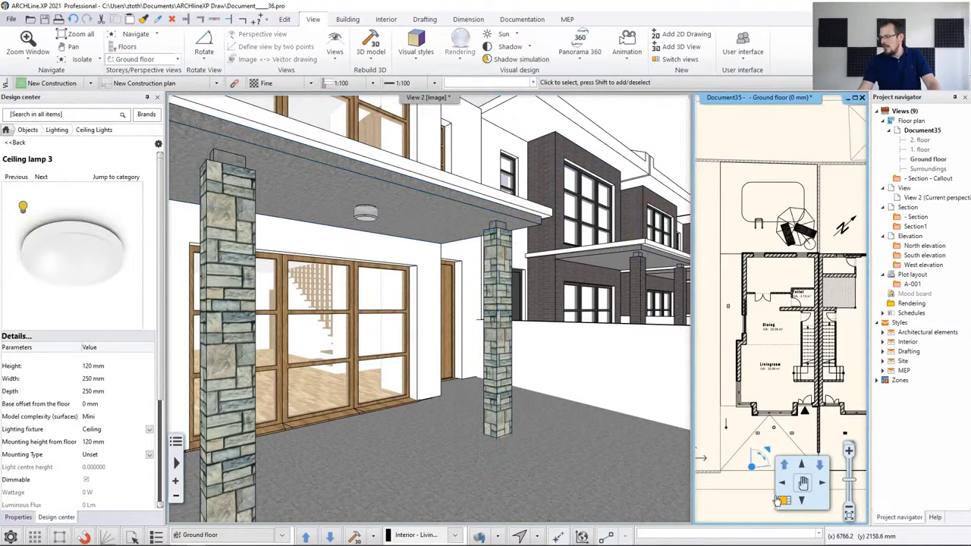
- Move the ceiling lamp on the ground floor plan into line with the midpoint of the front window between the two columns
click(781, 499)
scroll(416, 289, up, 3)
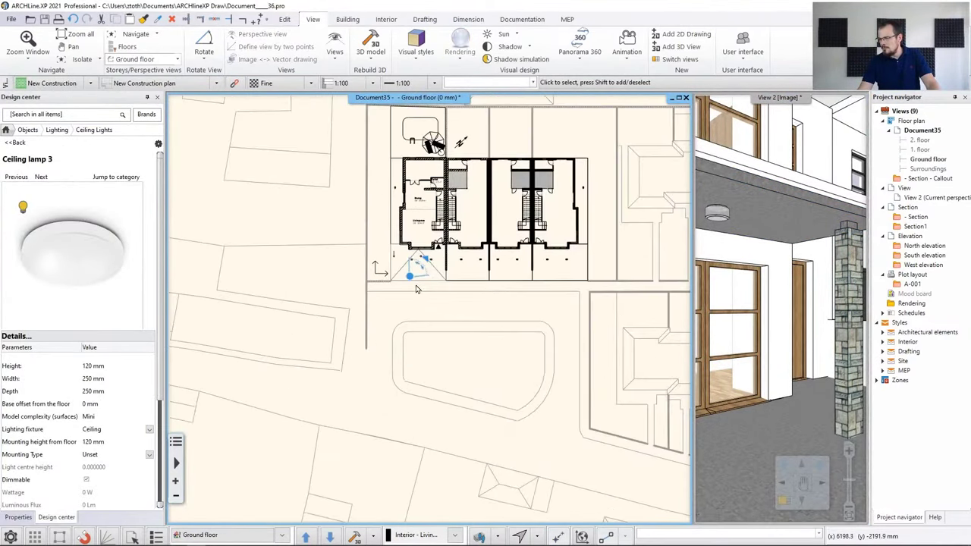
scroll(415, 289, up, 5)
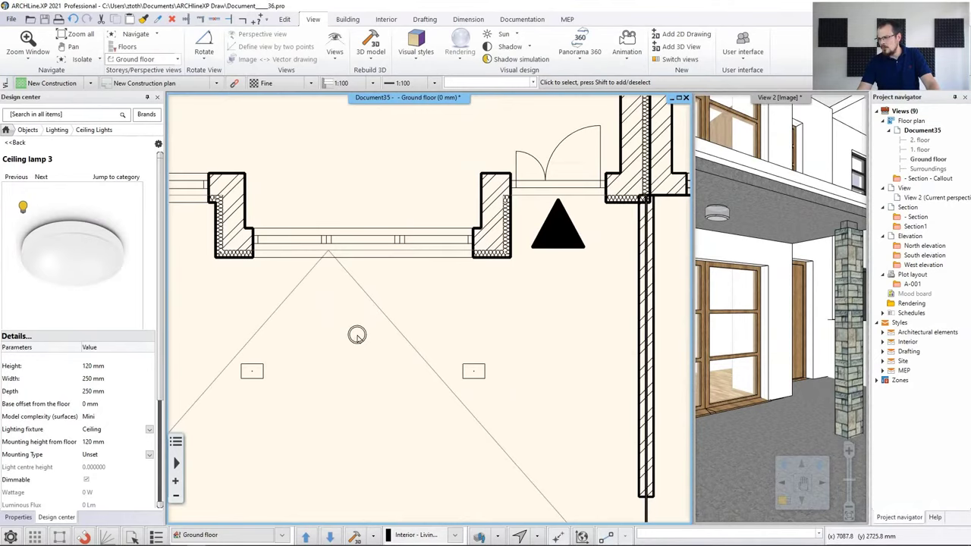
scroll(373, 288, up, 2)
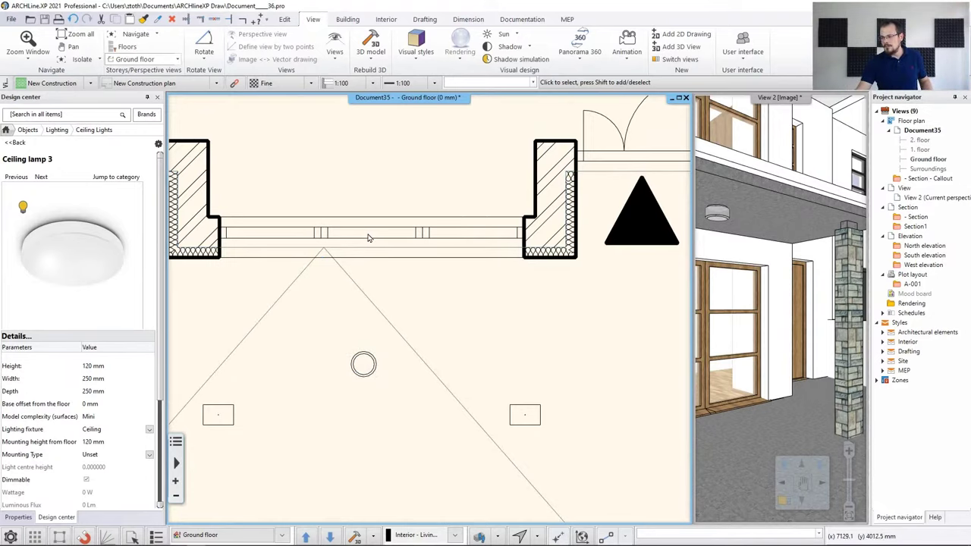
click(366, 356)
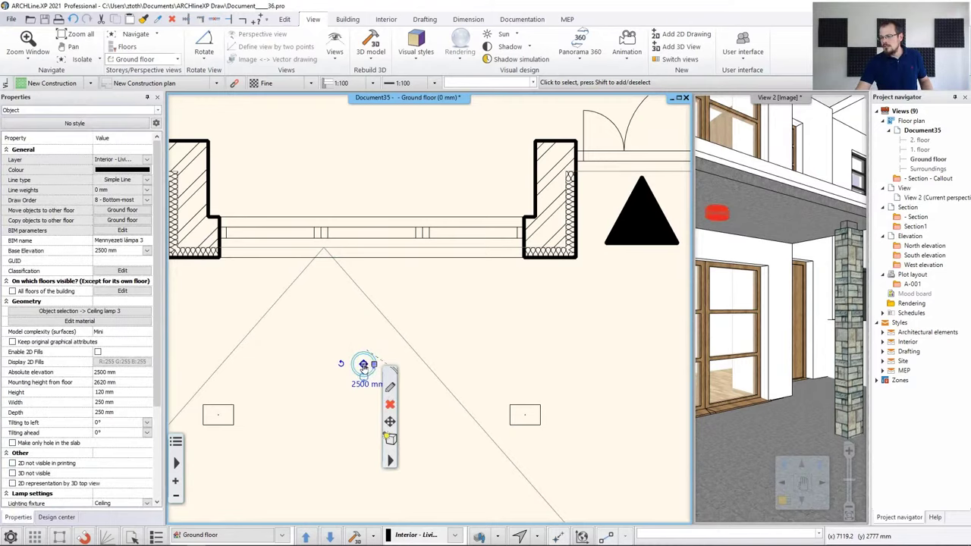
click(363, 364)
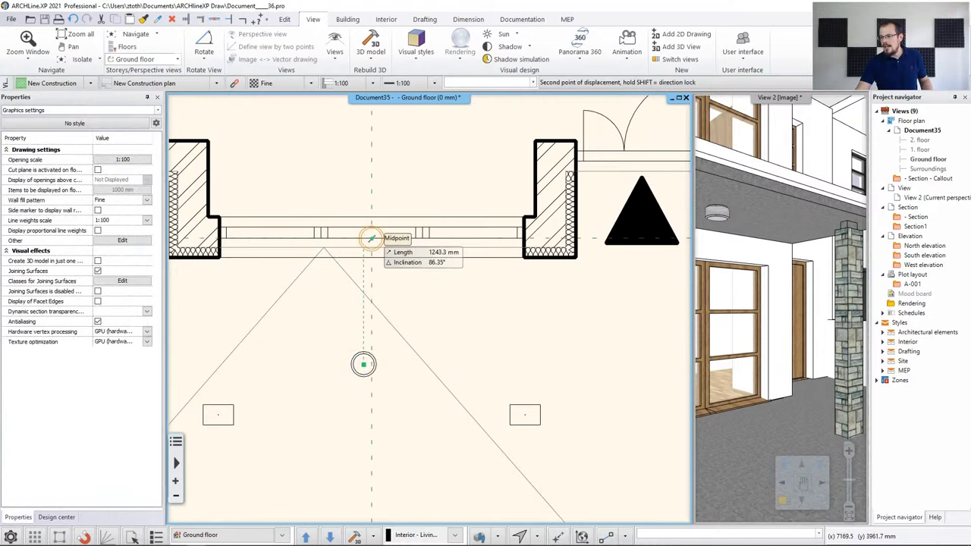
scroll(370, 367, up, 3)
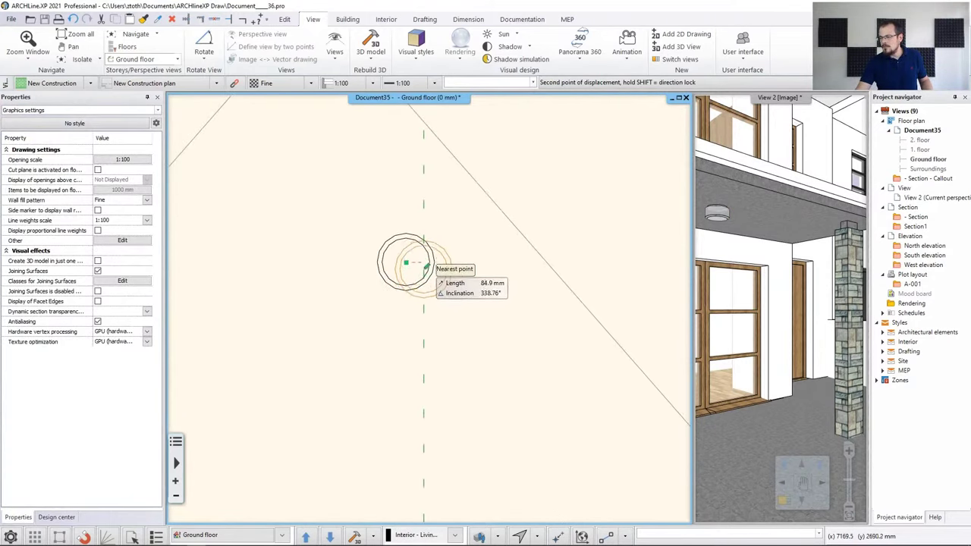
click(426, 302)
scroll(426, 303, down, 3)
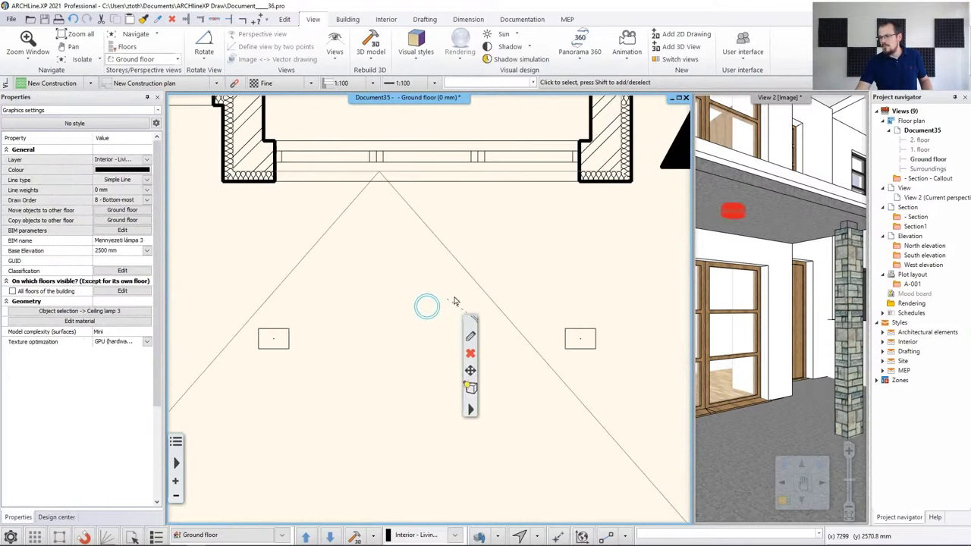
click(501, 283)
click(508, 304)
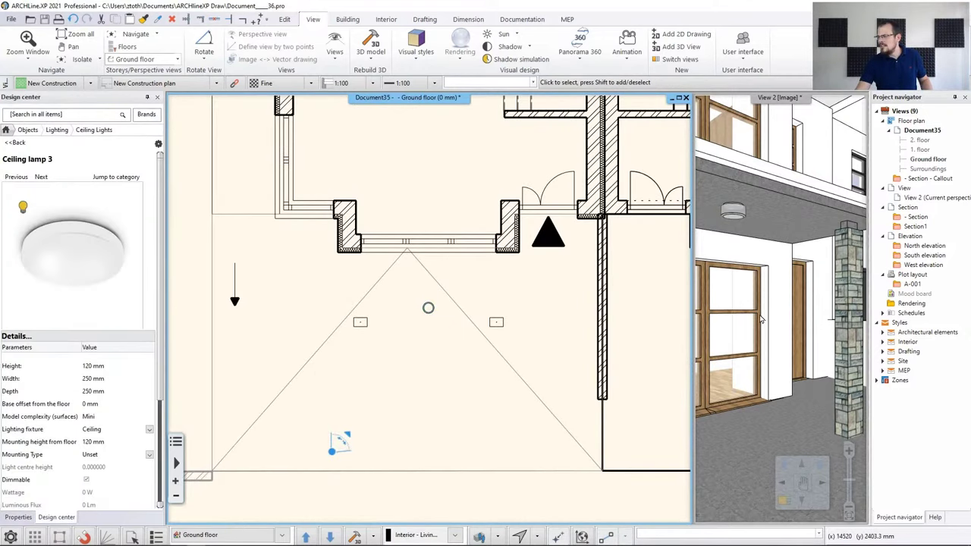
- Make View 2 the main window again and step through the saved perspective views to 01_Street_from_left
click(781, 410)
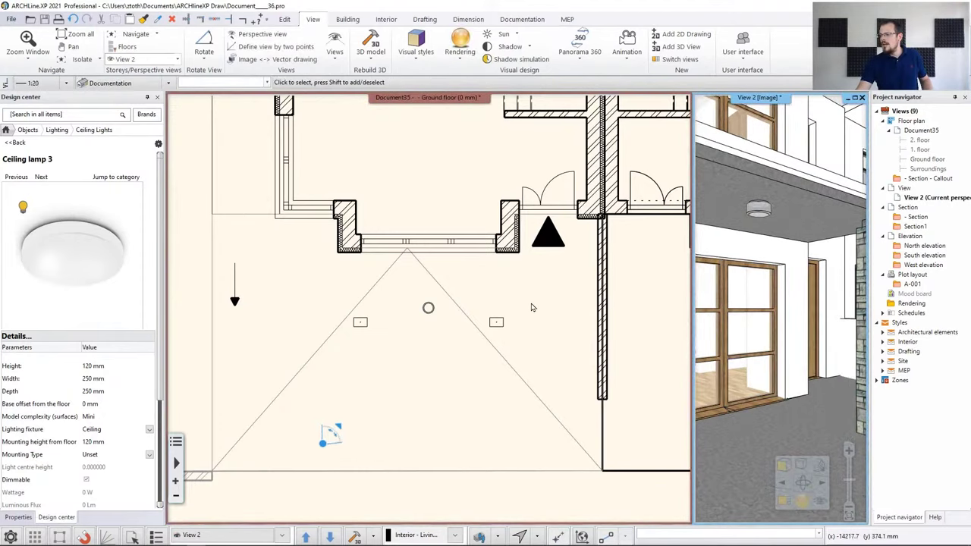
click(791, 508)
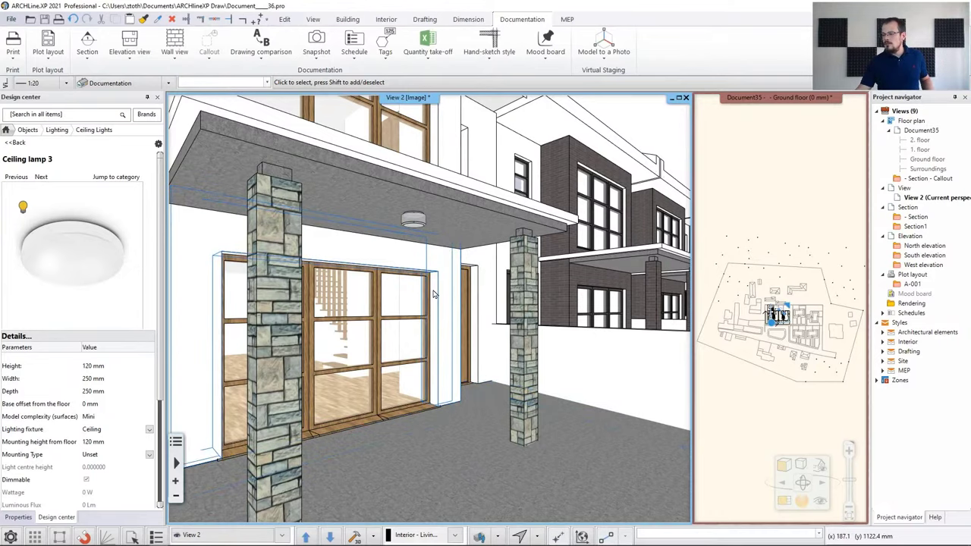
scroll(436, 296, down, 5)
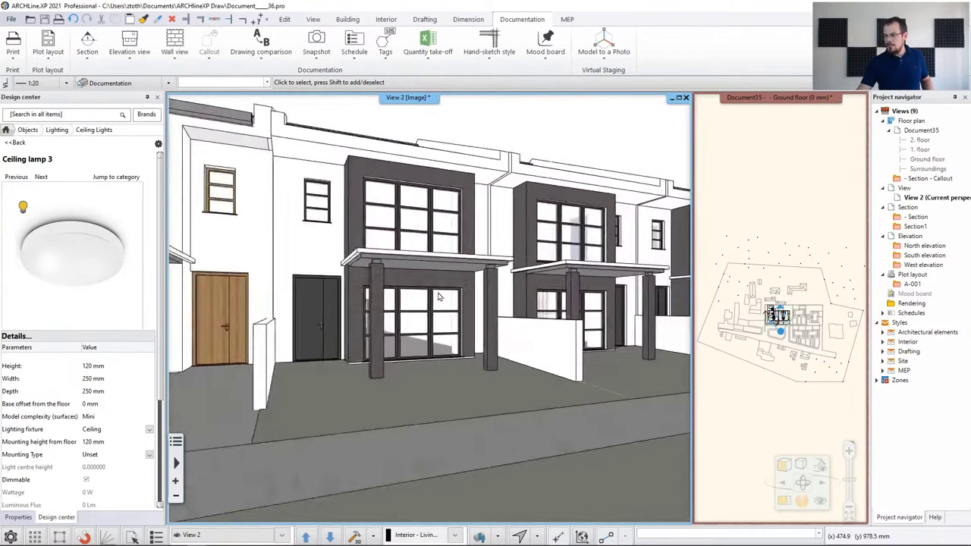
key(Page_Down)
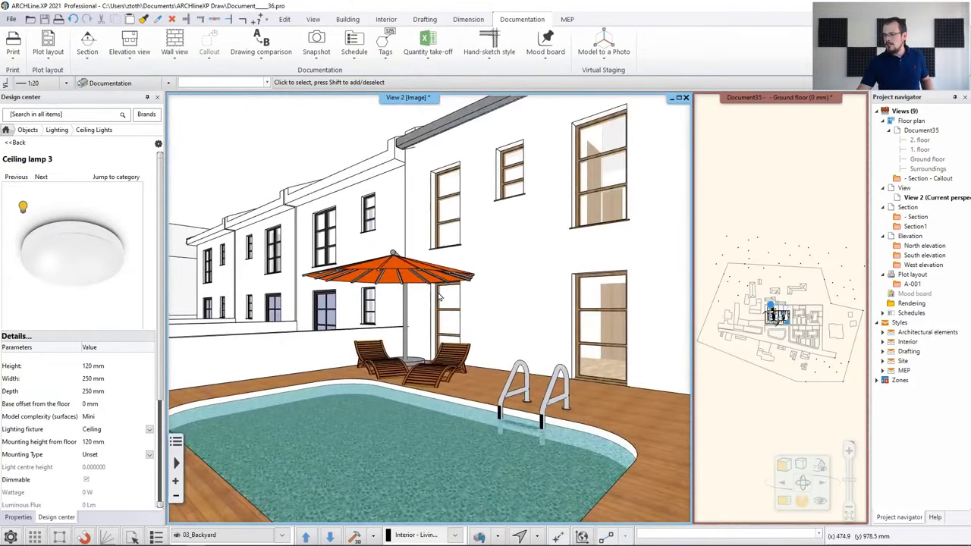
key(Page_Down)
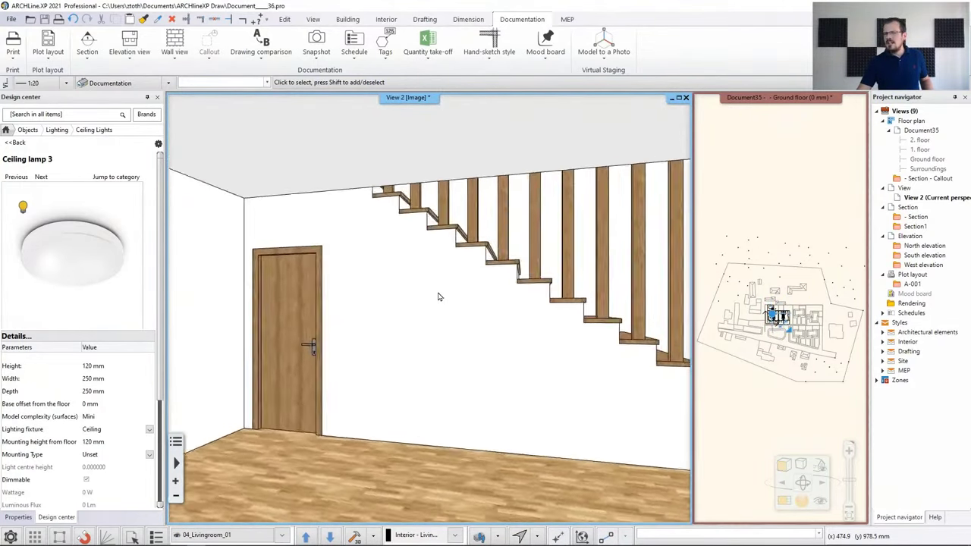
key(Page_Down)
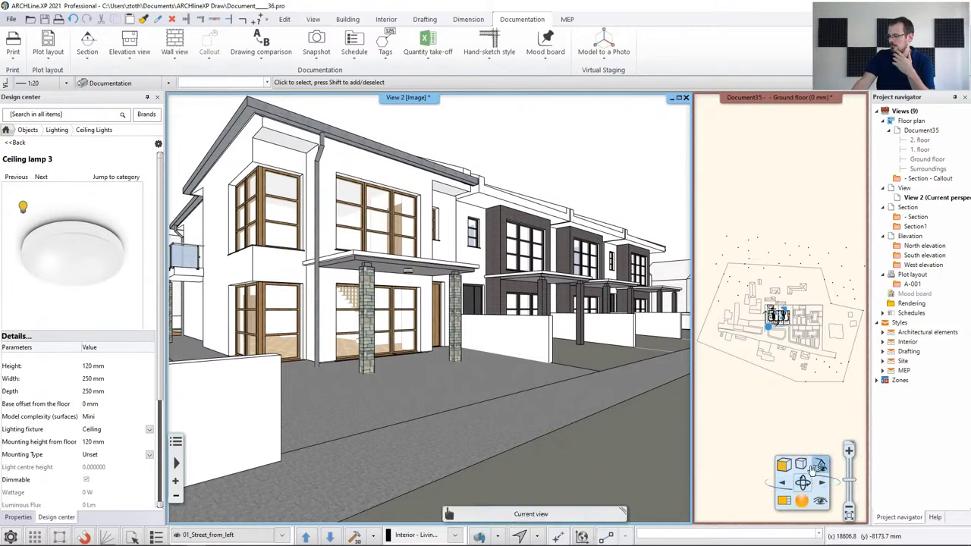
- Try the Hidden line removal, Coloured and Realistic display styles on the 3D view
click(785, 464)
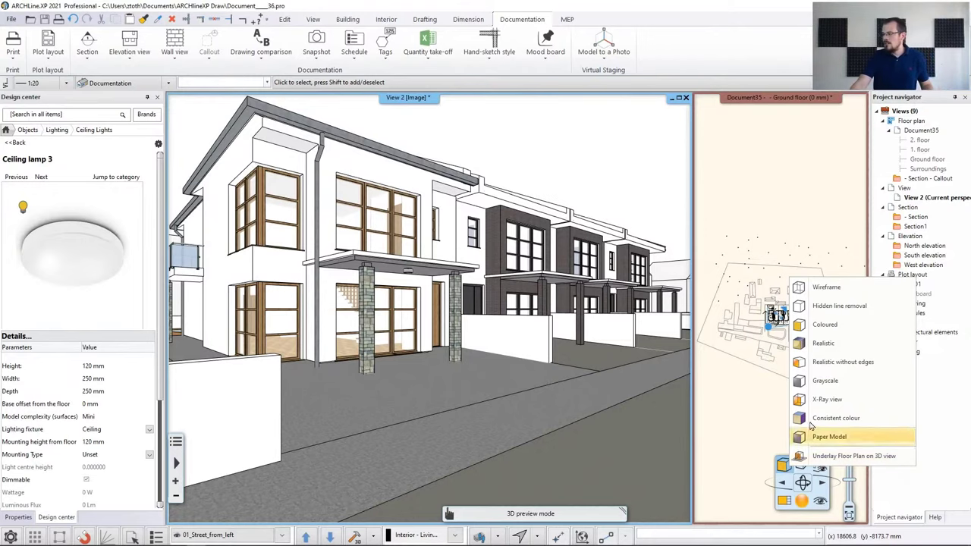
click(837, 306)
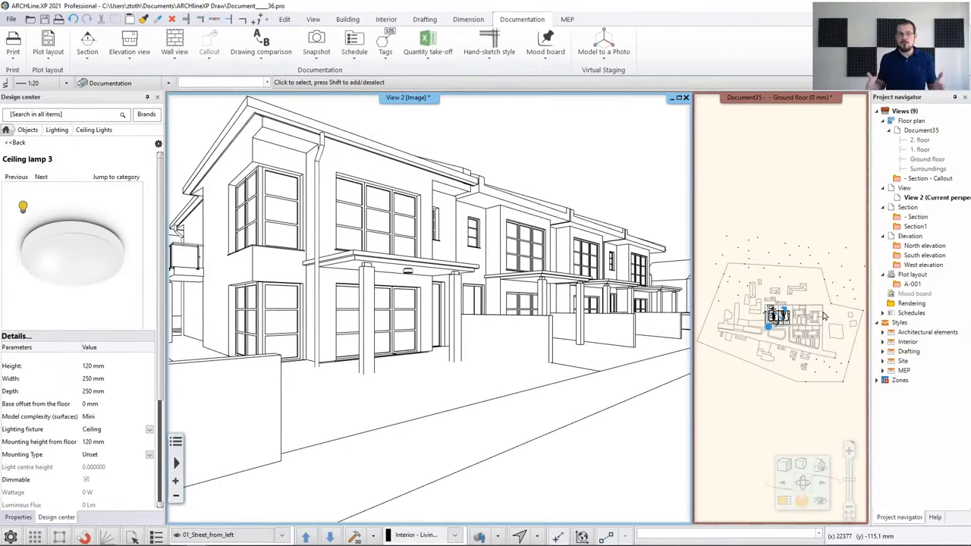
click(784, 464)
click(826, 323)
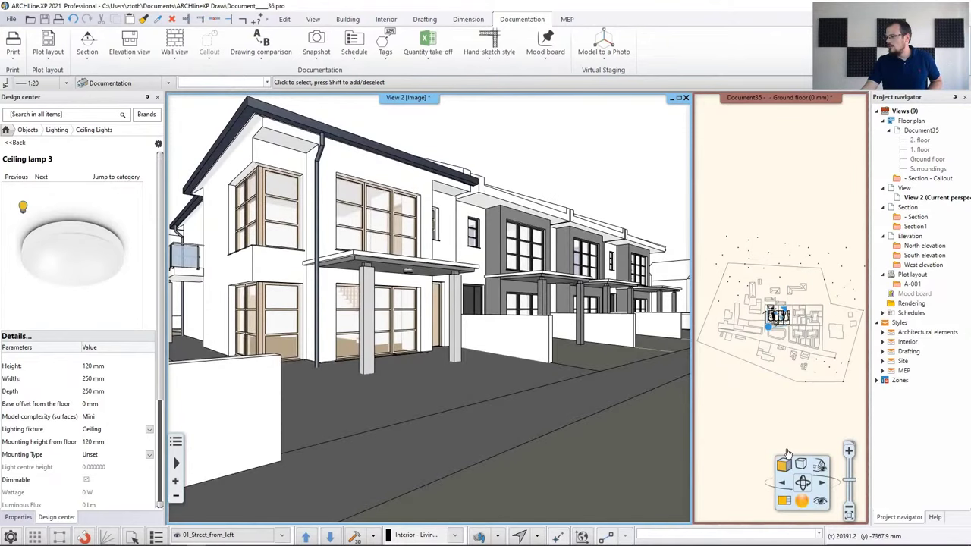
click(784, 464)
click(817, 342)
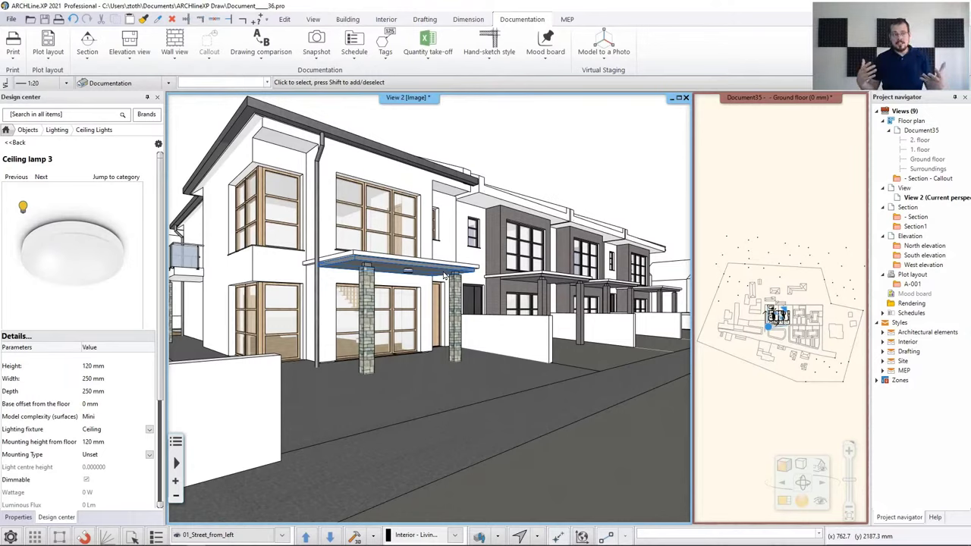
- Apply the Consistent colour style to the 3D view, inspect the corner house's front, and return to the 01_Street_from_left perspective
click(784, 466)
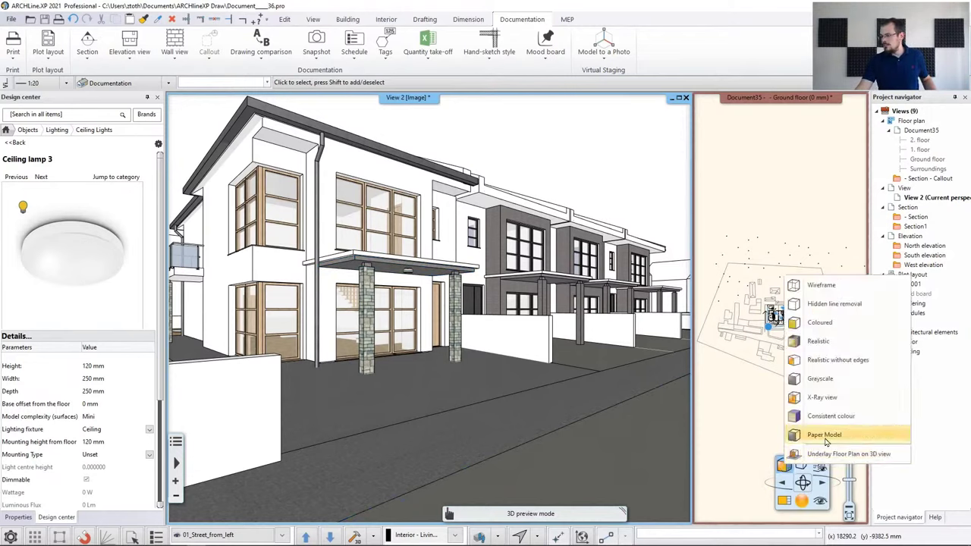
click(841, 415)
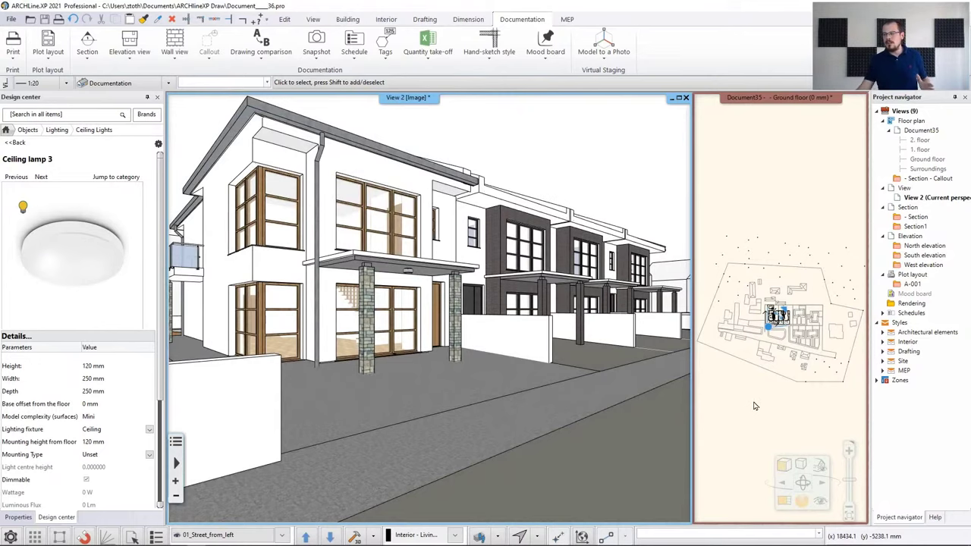
middle_drag(364, 278, 421, 239)
scroll(414, 271, up, 4)
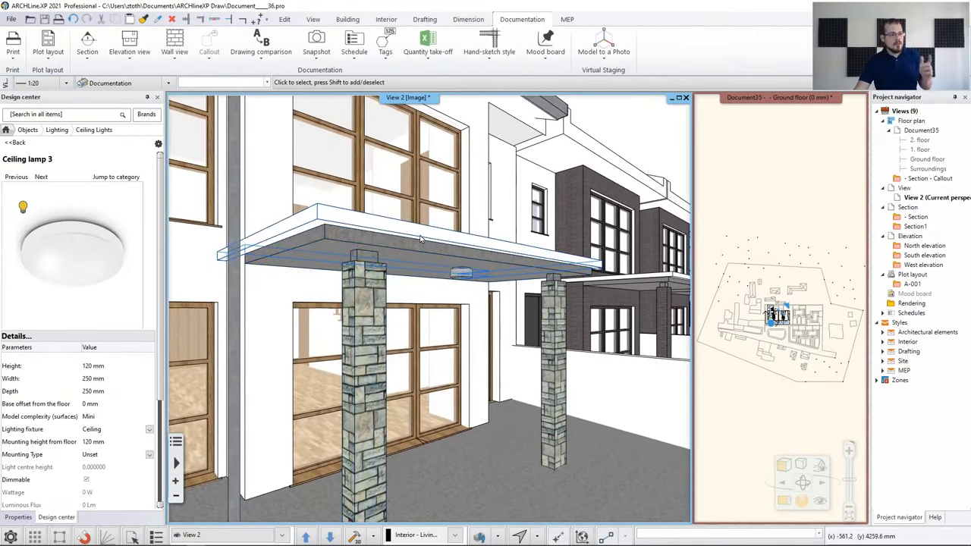
scroll(421, 239, down, 6)
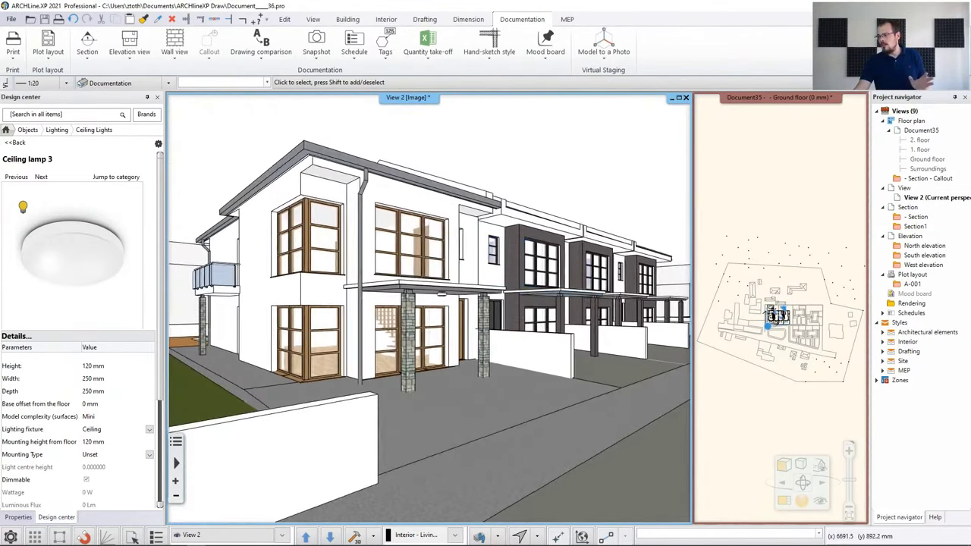
middle_drag(421, 239, 539, 269)
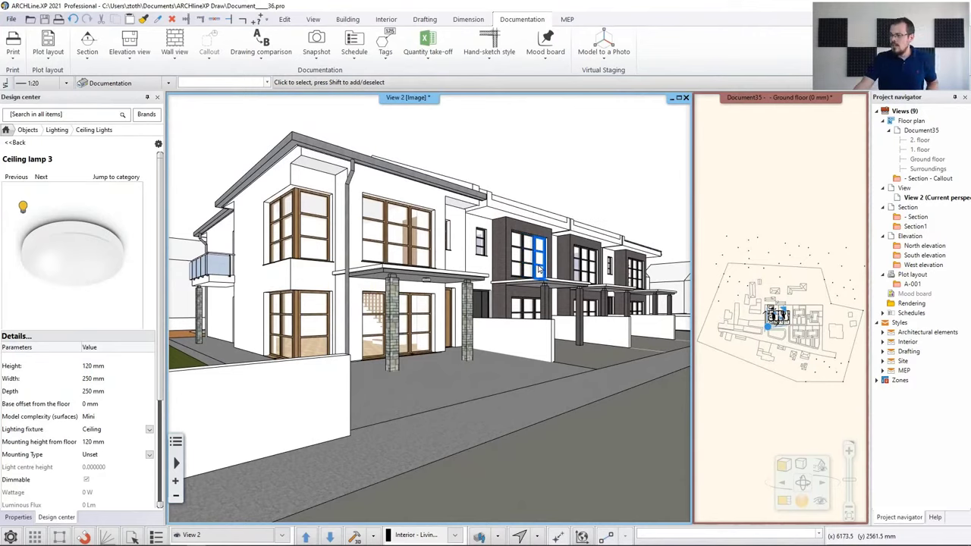
click(784, 466)
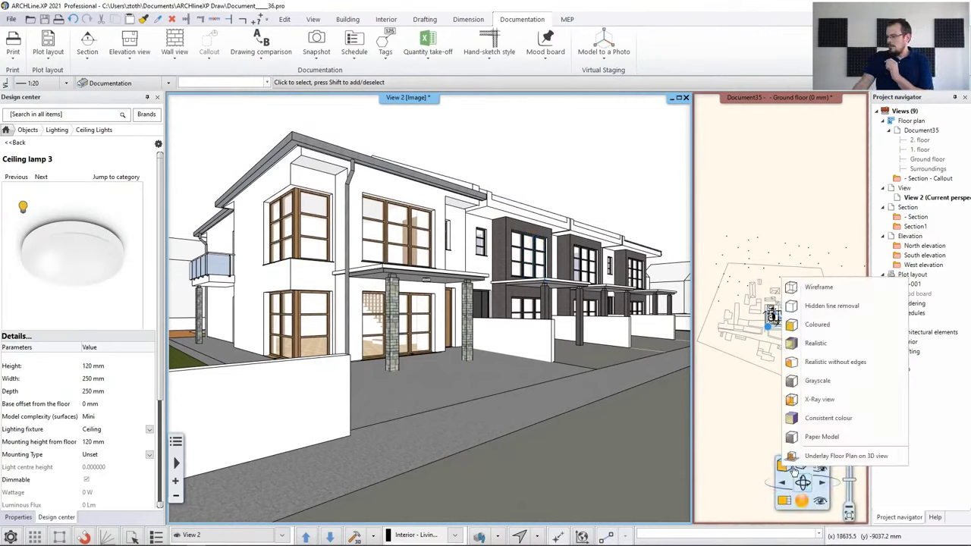
click(819, 422)
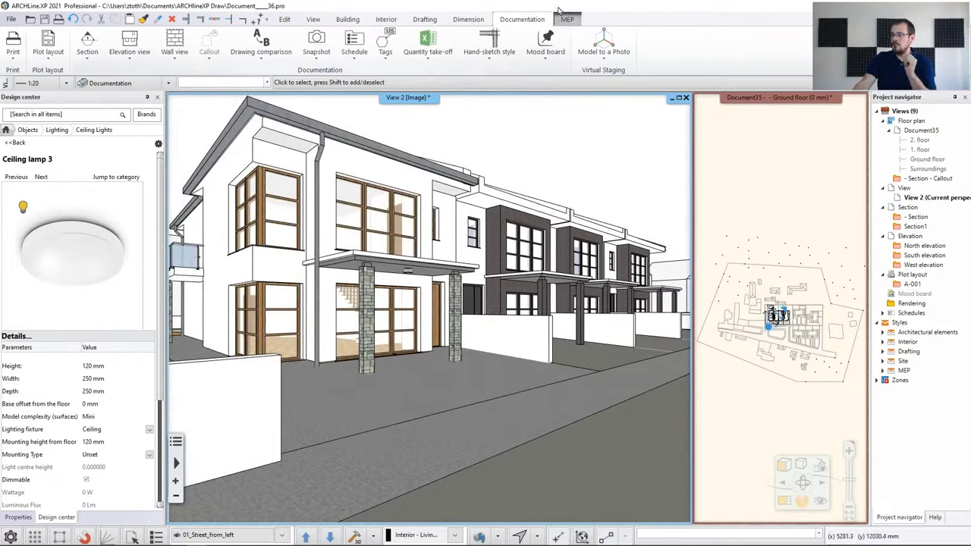
- Take a Snapshot 3D view of the current perspective at custom size 2048 in .jpg format, for saving as a file
click(317, 62)
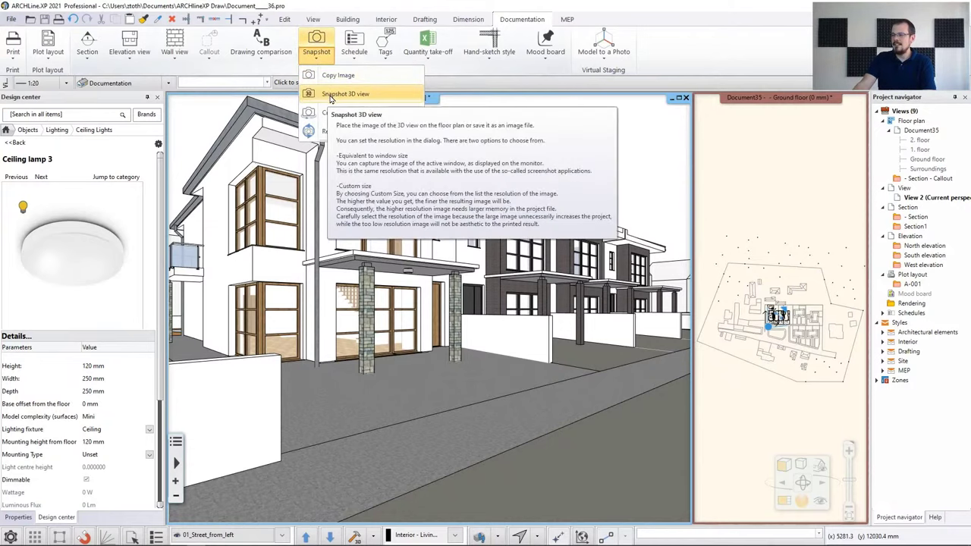
click(330, 96)
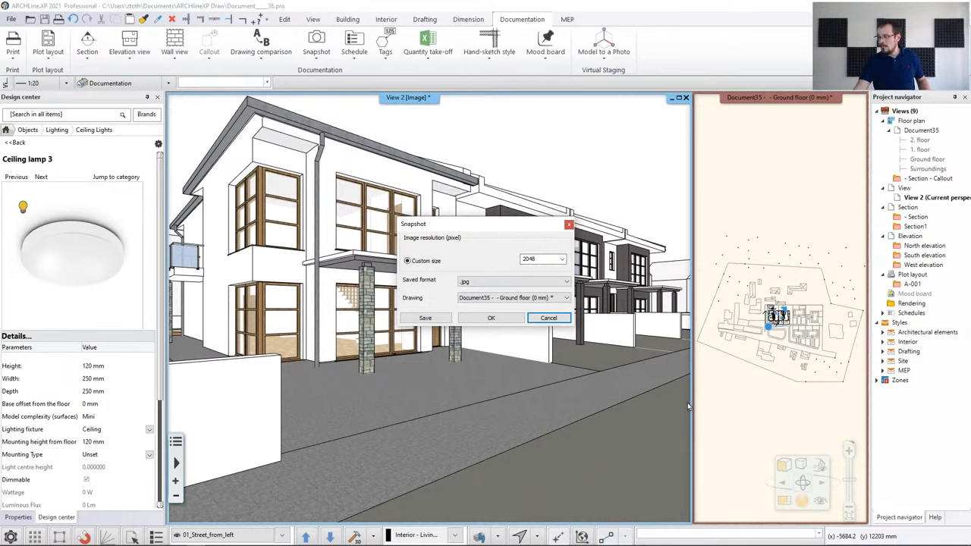
click(497, 283)
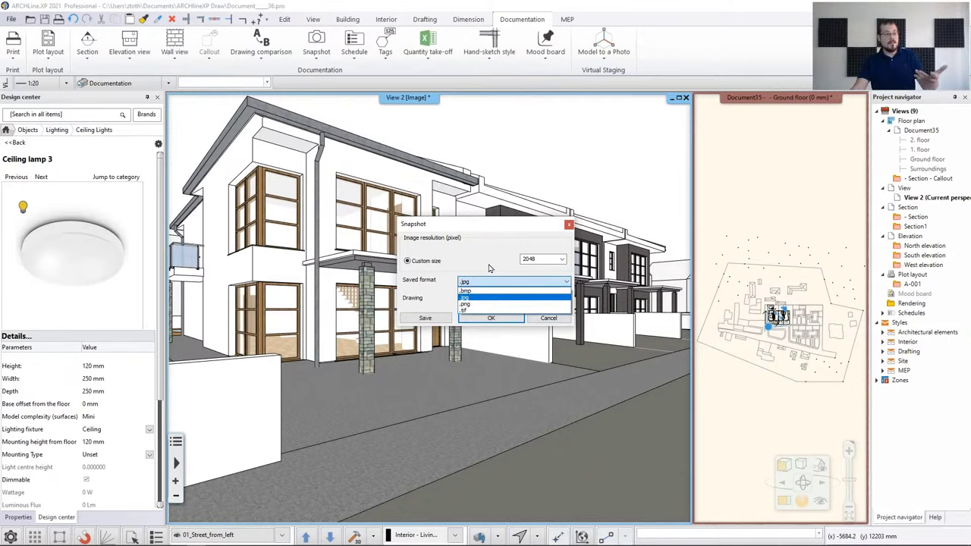
click(487, 258)
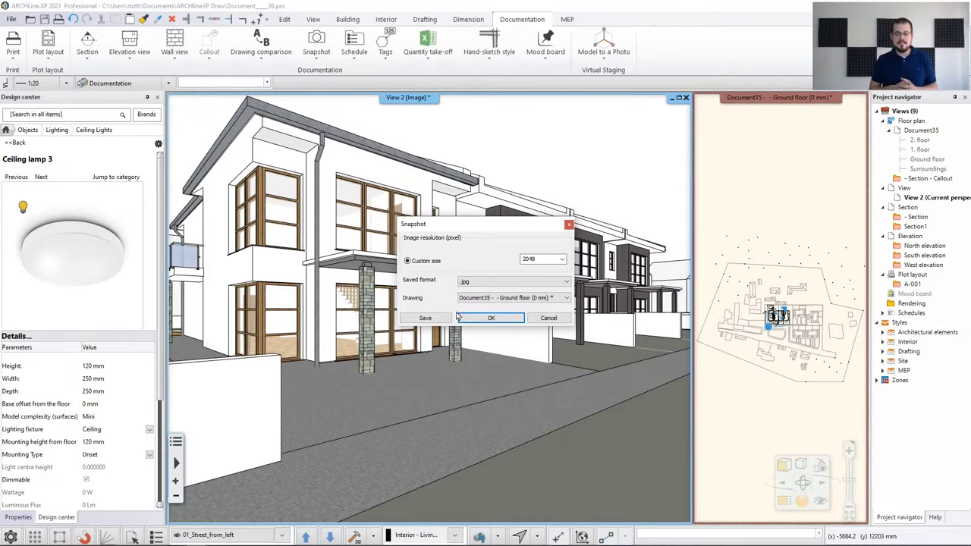
click(425, 317)
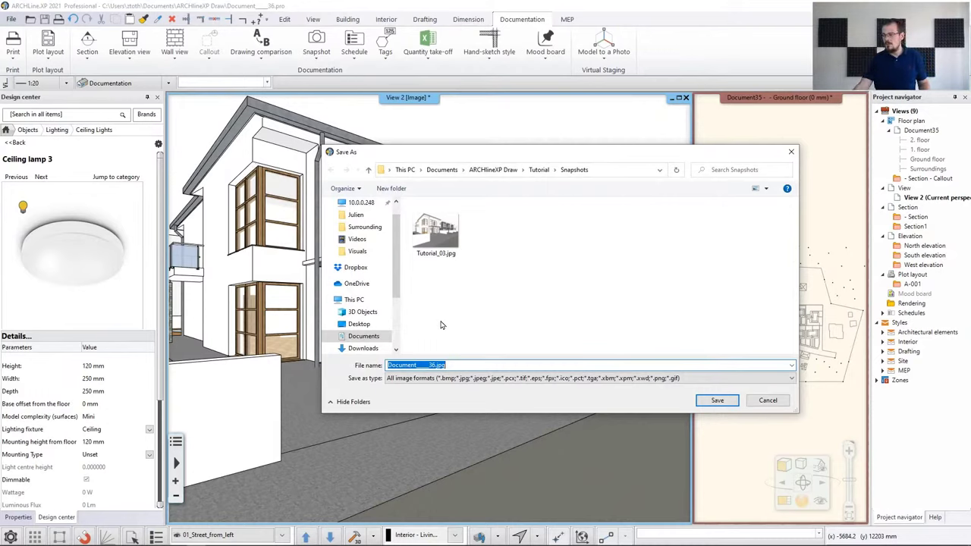
- Save the snapshot as Tutorial_04.jpg in the Snapshots folder and open the saved image
click(430, 365)
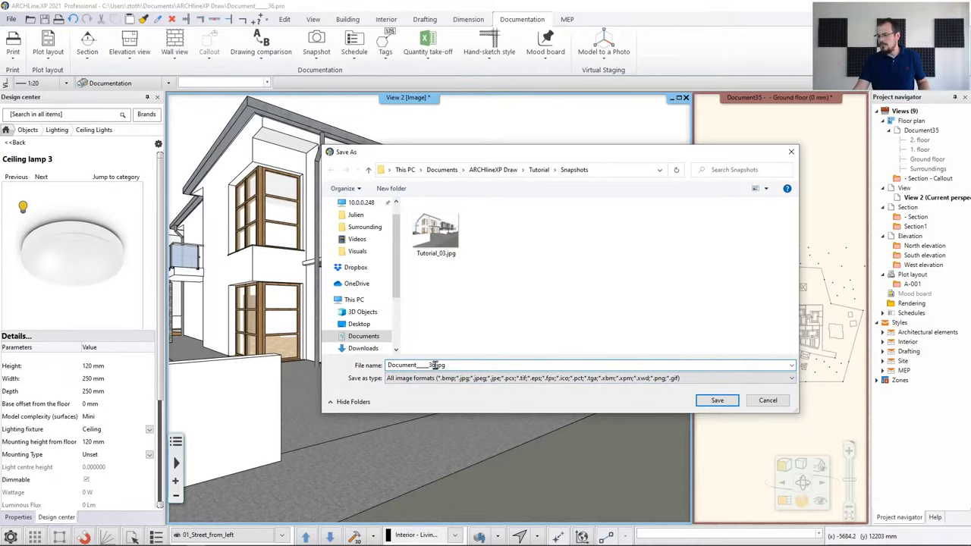
drag(435, 364, 387, 365)
text(Tutorial_)
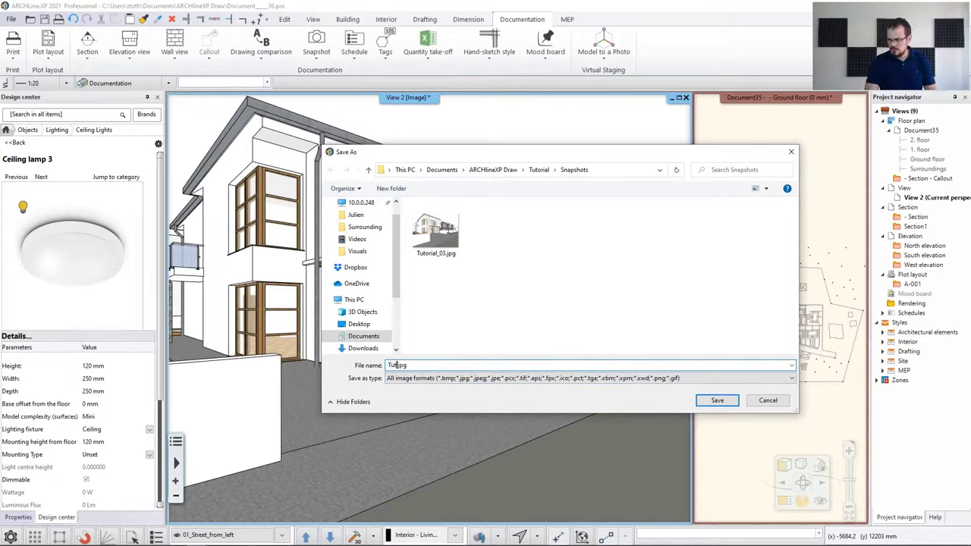
text(04)
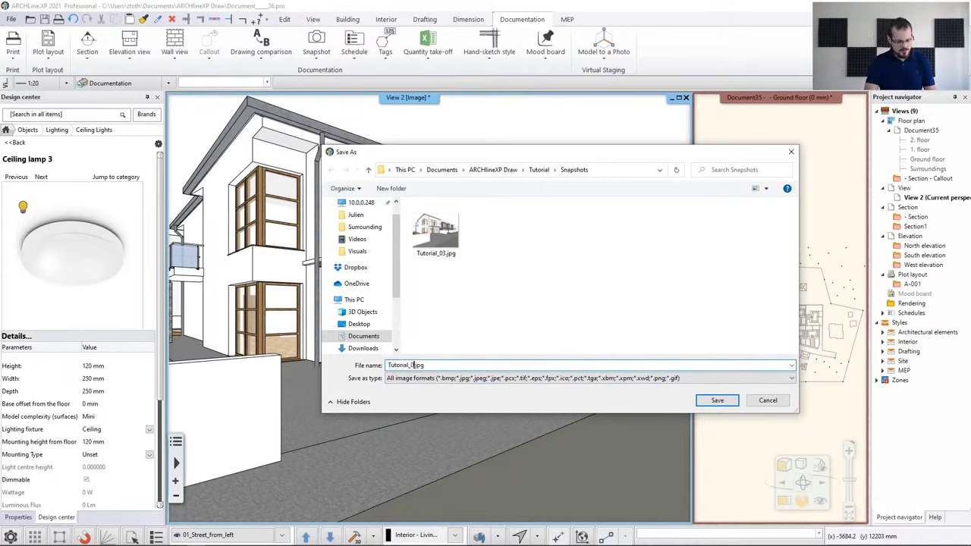
click(715, 400)
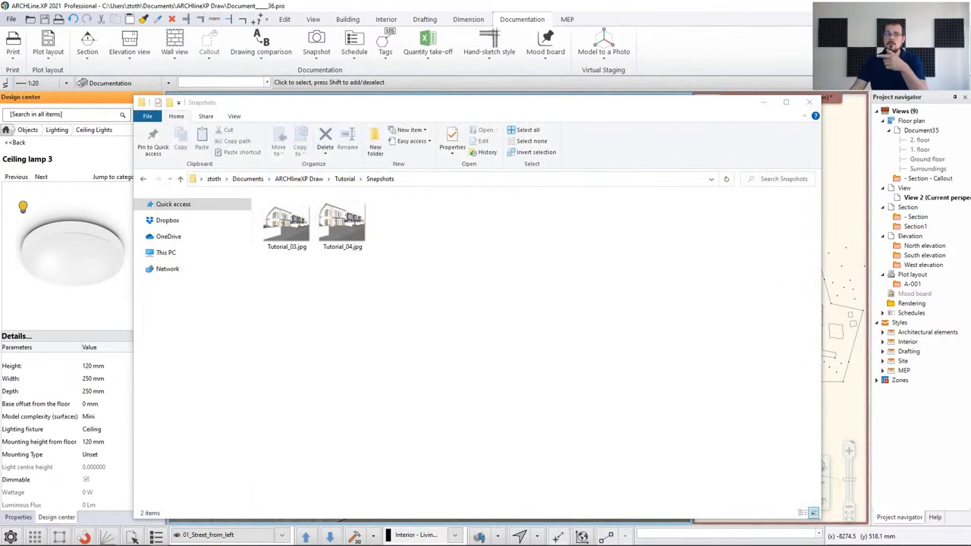
double_click(343, 220)
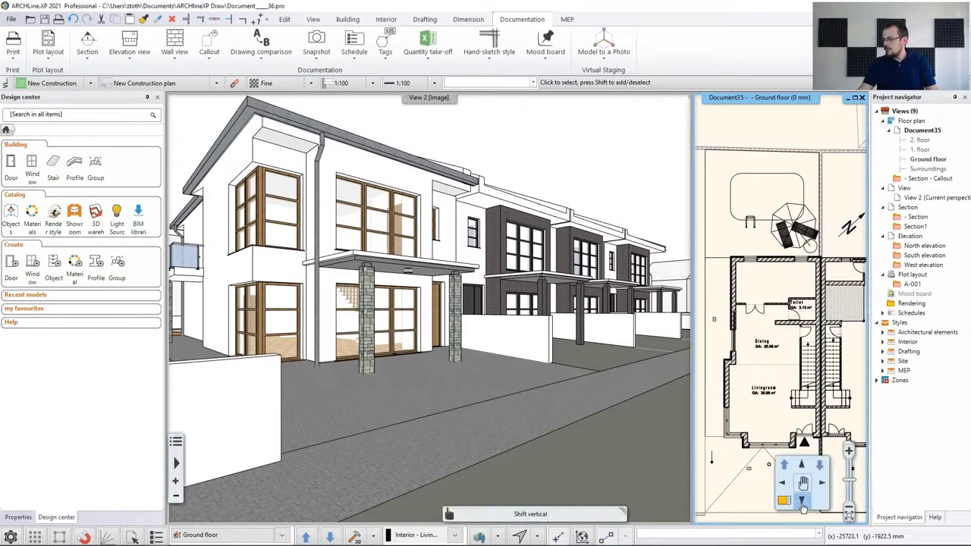
- Make View 2 the active window and switch it to the saved 03_Backyard perspective, turning the view toward the terrace and house corner
double_click(604, 416)
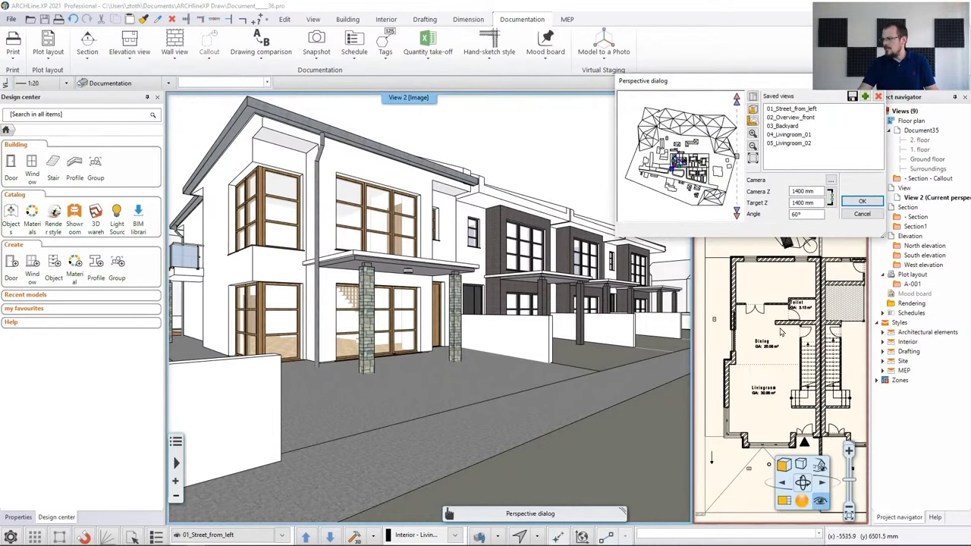
click(789, 126)
click(862, 201)
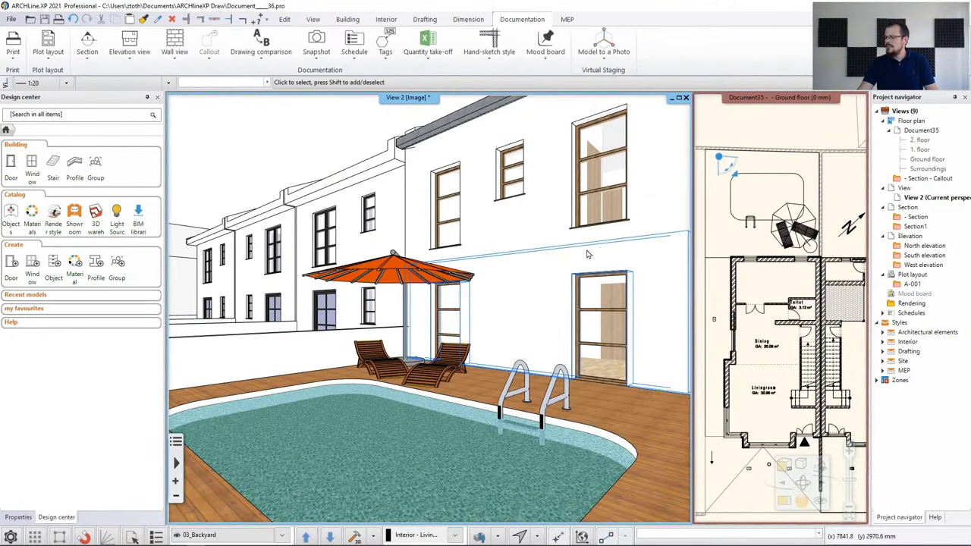
middle_drag(589, 254, 508, 379)
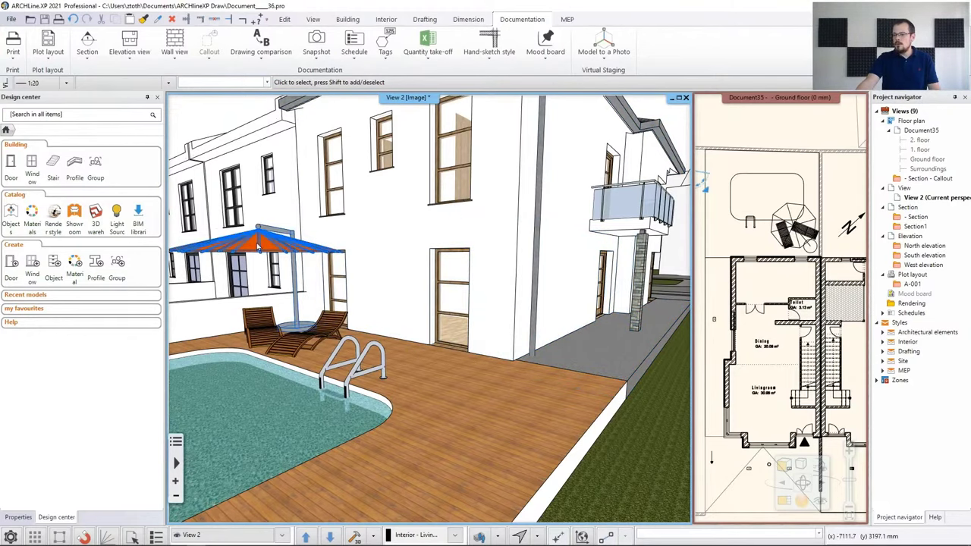
- Open the Render styles catalog and apply the Wood render style to the terrace deck beside the pool
click(53, 213)
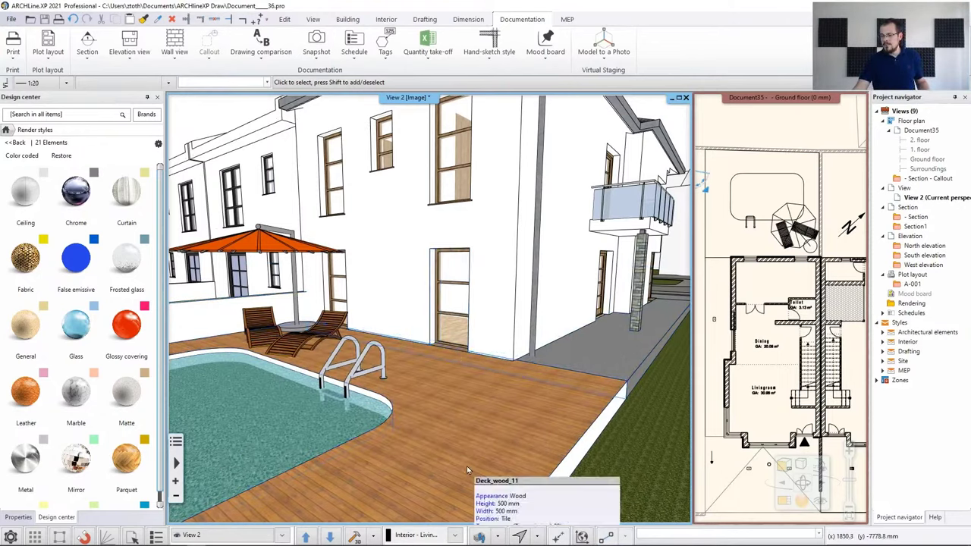
scroll(84, 341, down, 2)
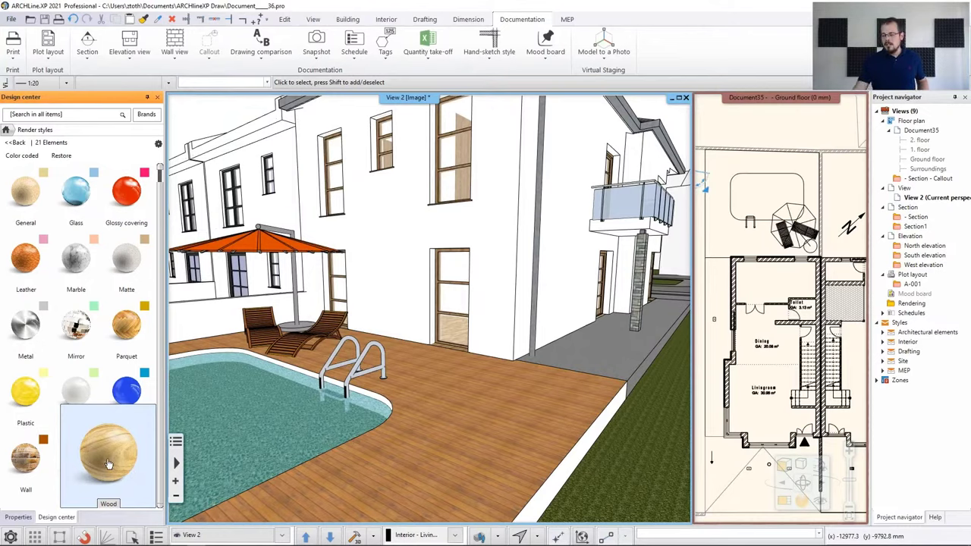
drag(110, 464, 455, 370)
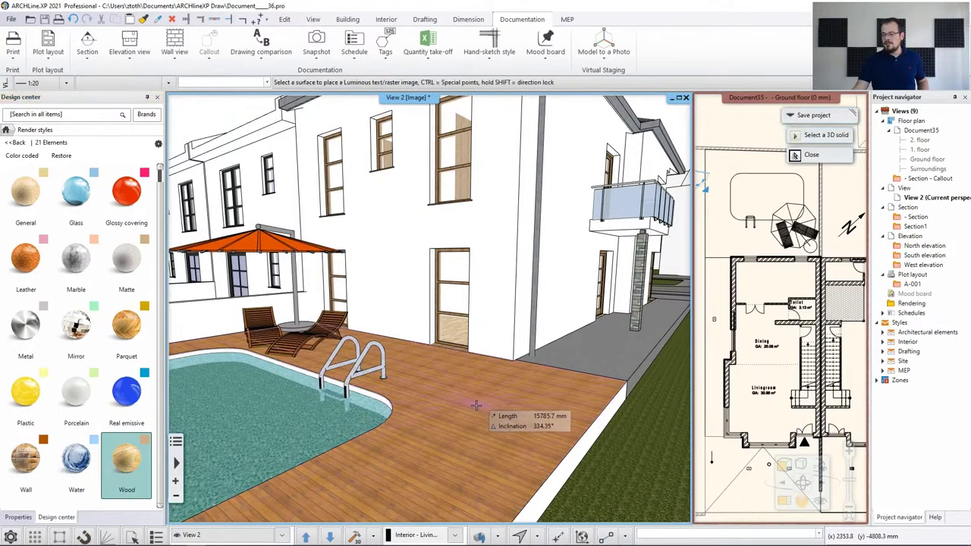
click(471, 400)
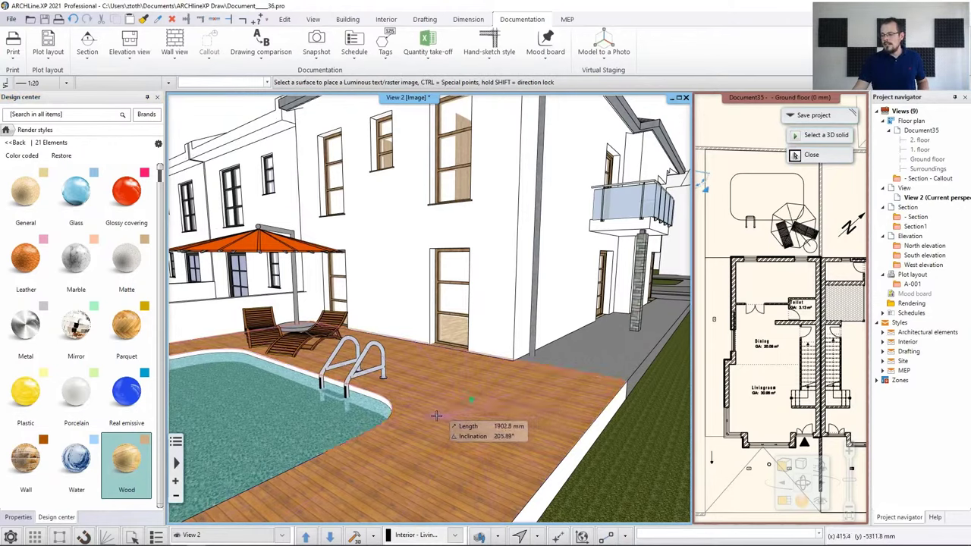
click(441, 399)
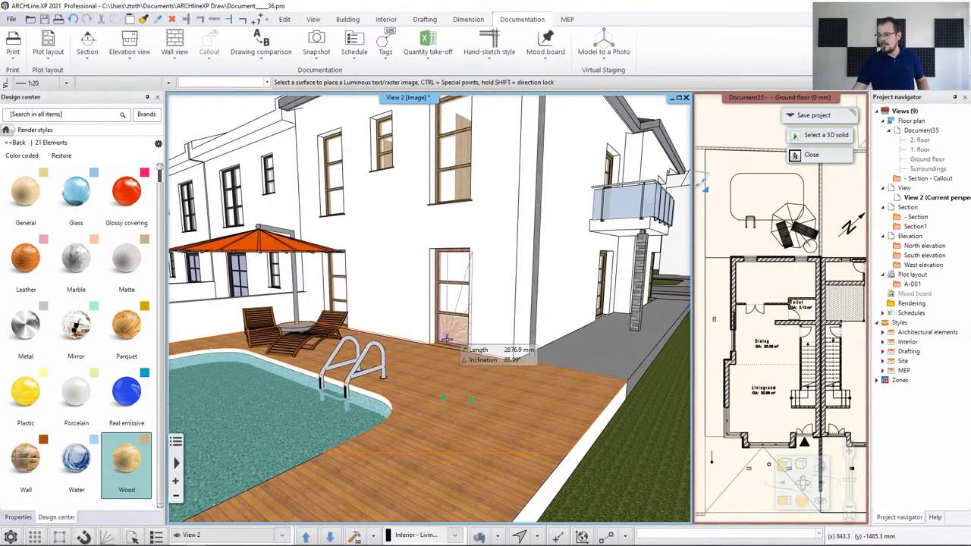
- Apply the Wood render style to the frame of the ground-floor terrace door and end the command
scroll(464, 380, up, 5)
scroll(458, 362, up, 2)
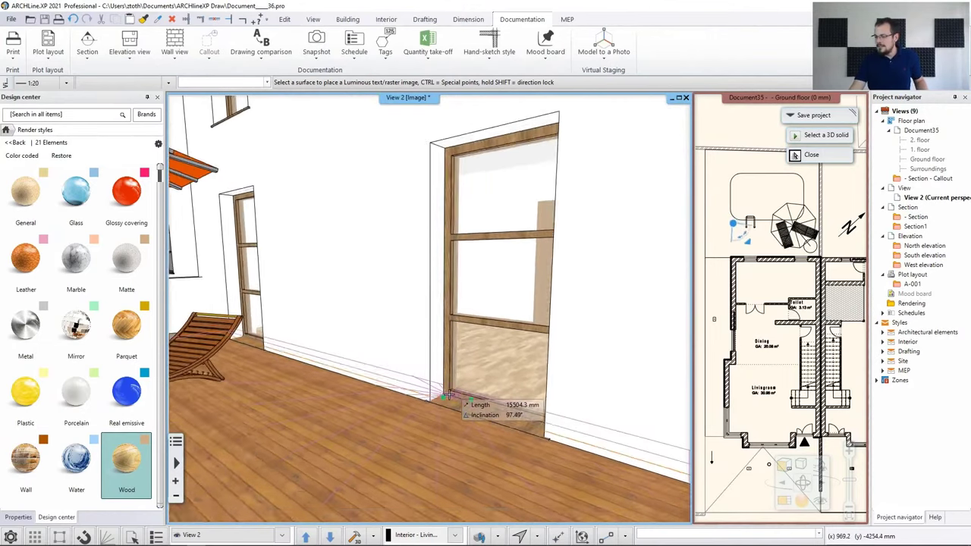
scroll(451, 410, up, 4)
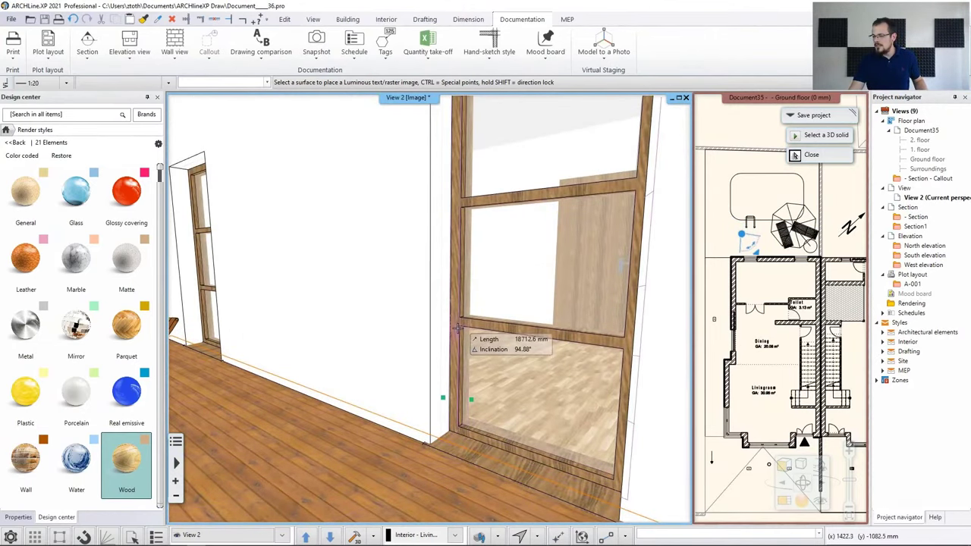
scroll(510, 320, down, 6)
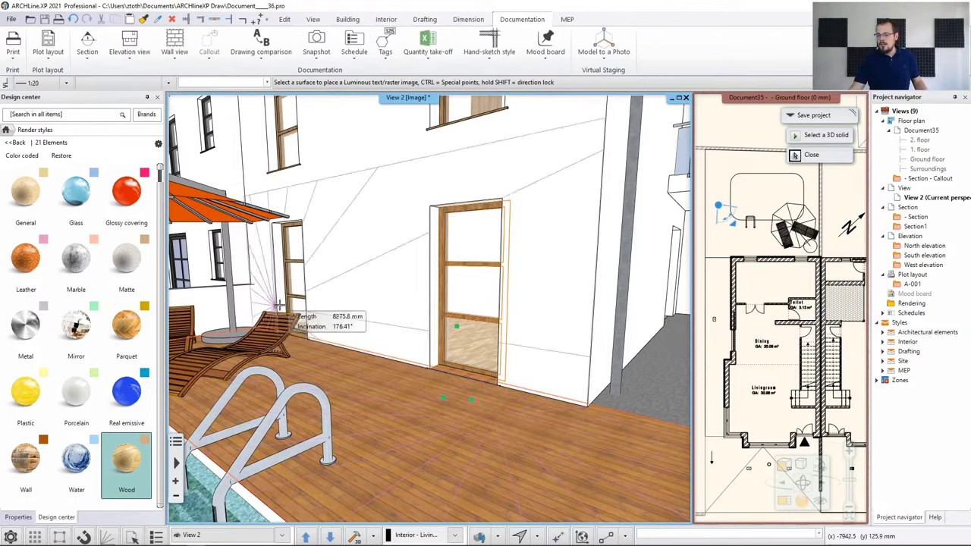
scroll(311, 304, down, 3)
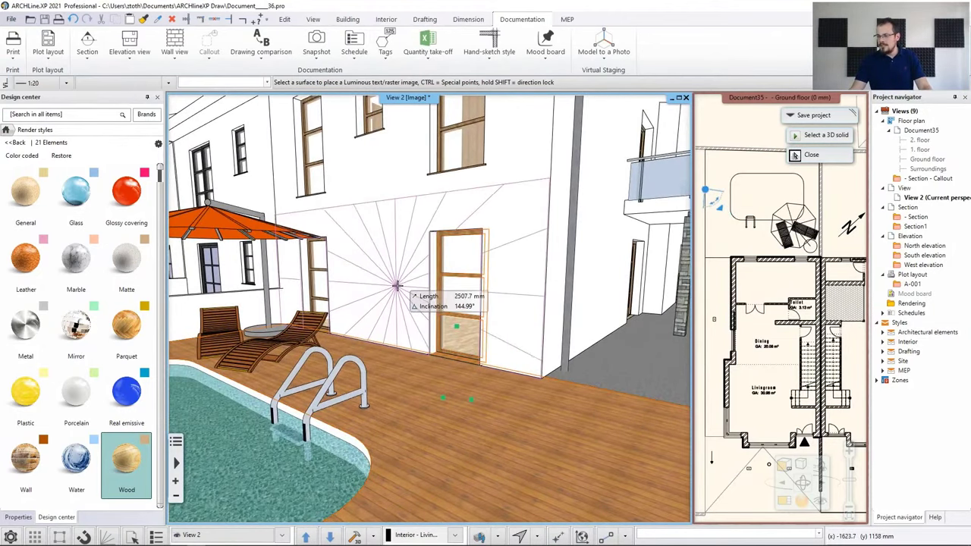
key(Escape)
- Apply the Wall render style to the ground-floor house wall and balcony edge, and the Wood style to the nearer sun lounger
click(26, 455)
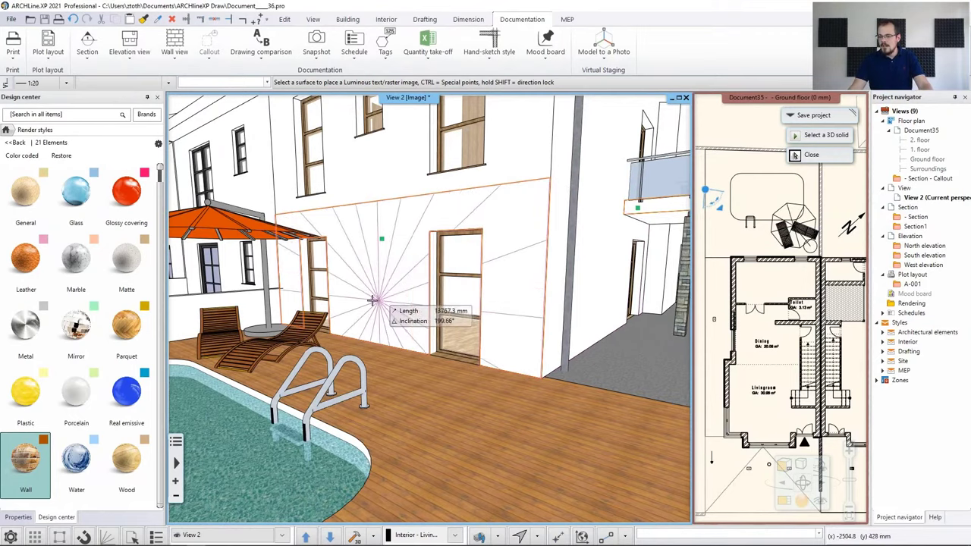
click(118, 462)
click(258, 354)
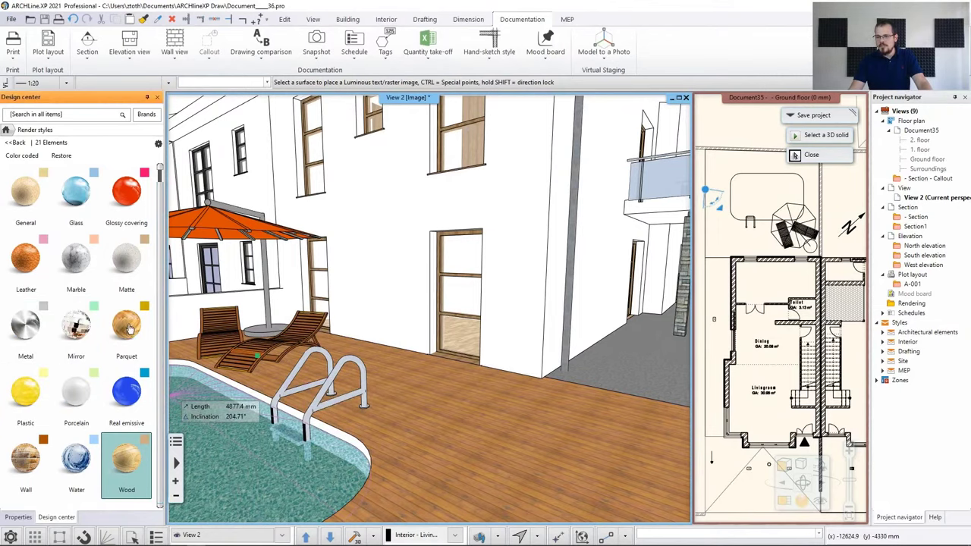
- Apply the Chrome render style to the pool ladder's handrails and end the command
scroll(76, 334, up, 2)
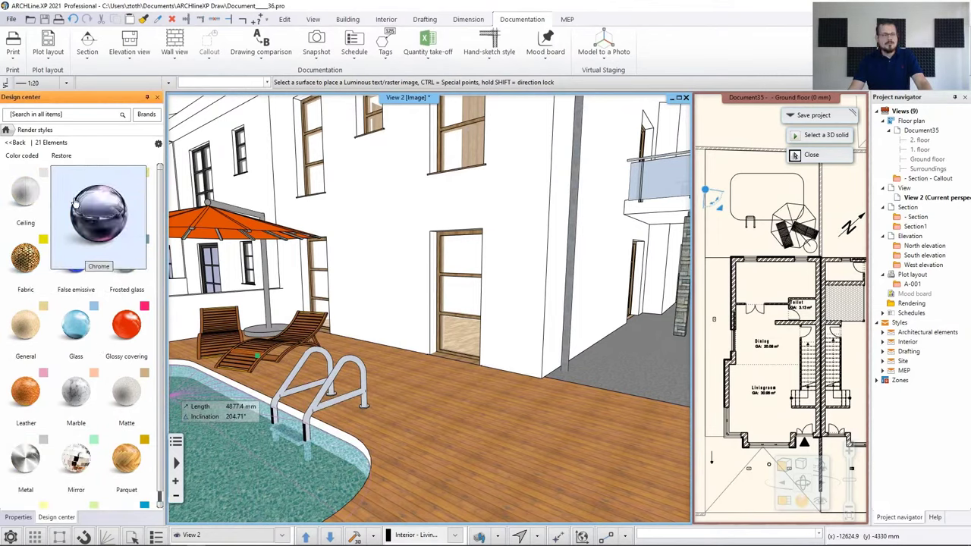
click(76, 193)
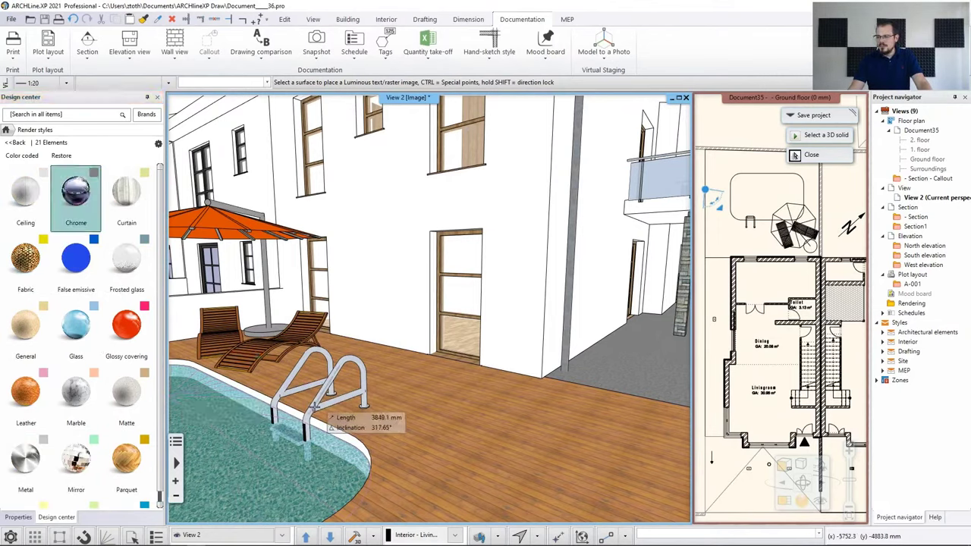
scroll(310, 423, up, 3)
scroll(305, 428, down, 1)
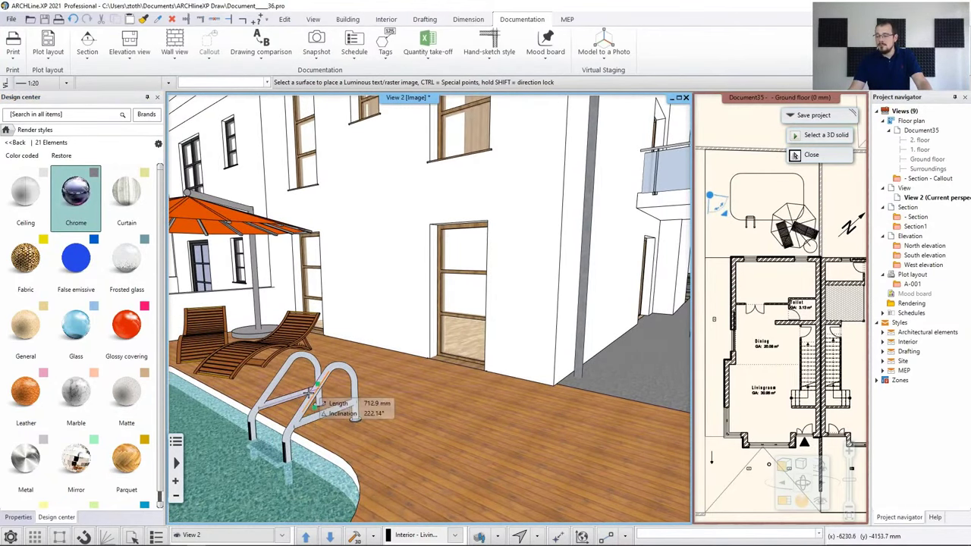
key(Escape)
- Apply the Water render style to the pool's water surface and end the command
middle_drag(305, 401, 422, 355)
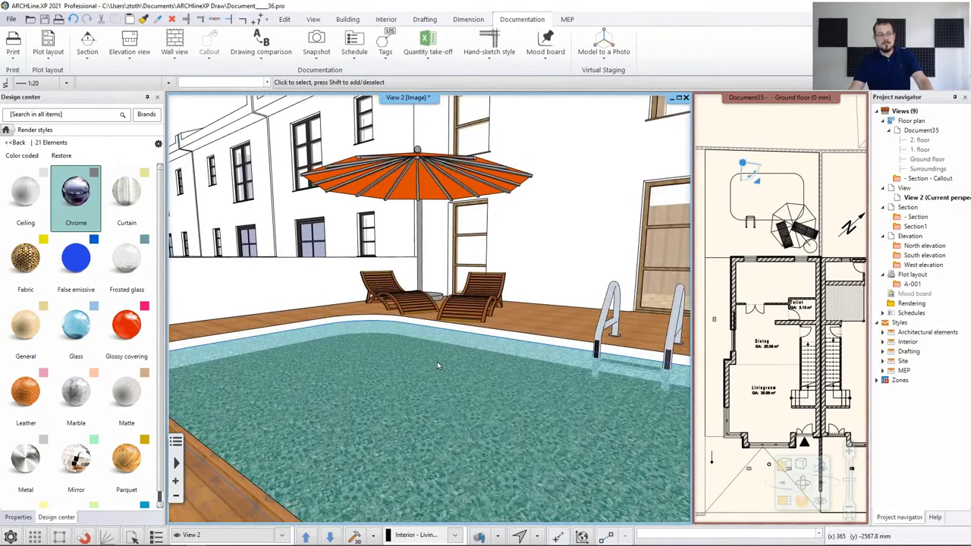
mouse_move(436, 361)
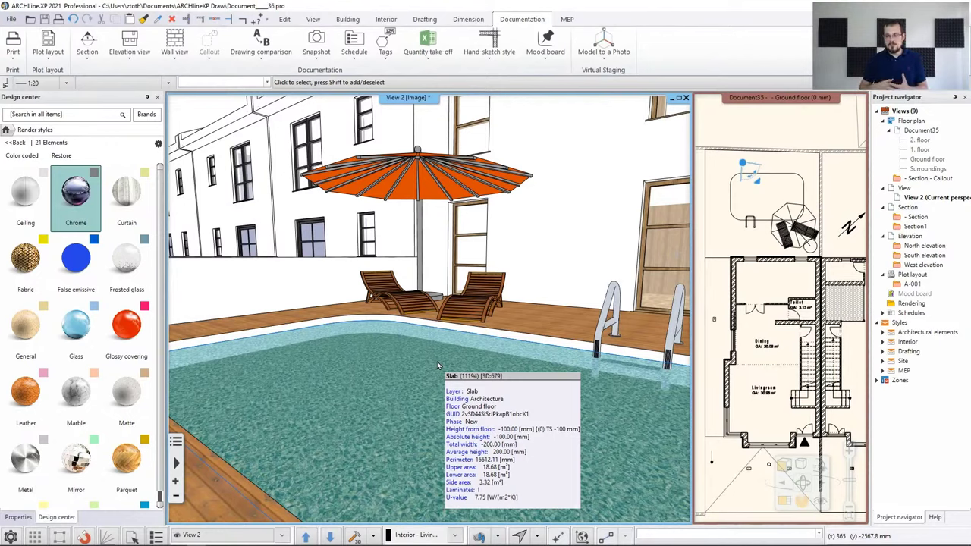
scroll(68, 463, down, 3)
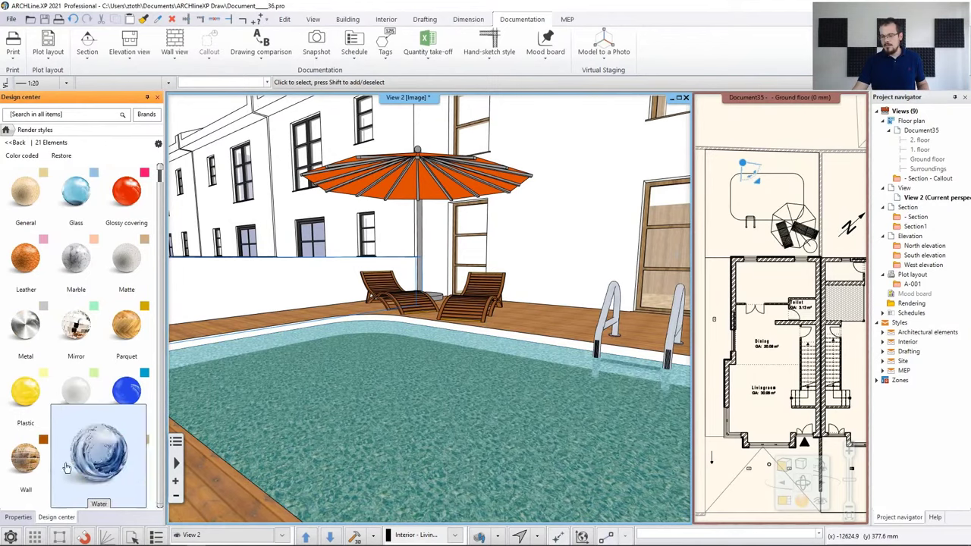
click(72, 462)
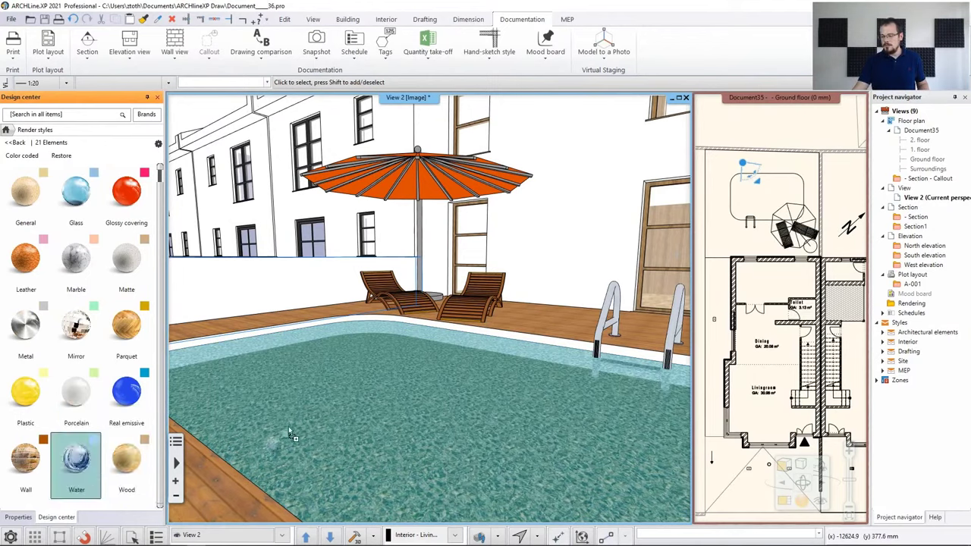
click(415, 415)
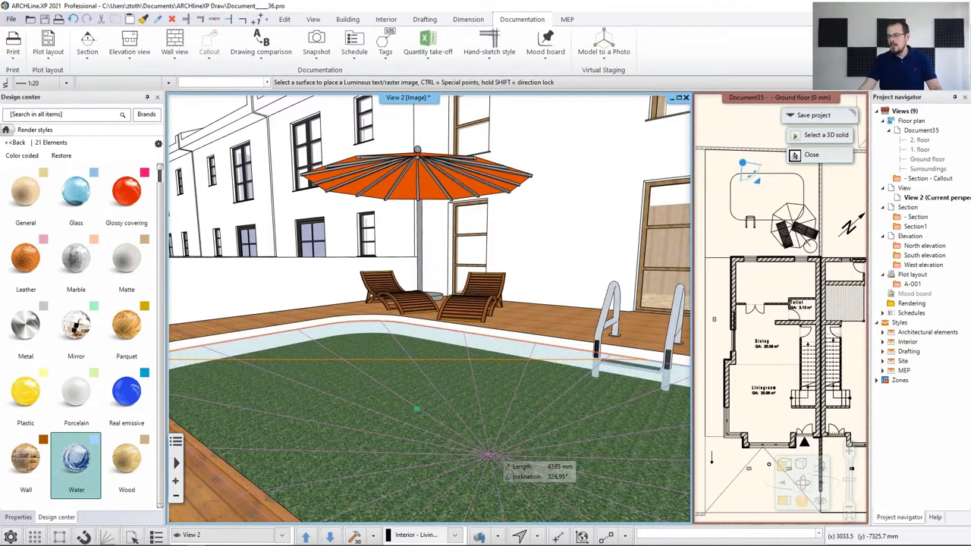
key(Escape)
mouse_move(509, 387)
middle_down()
mouse_move(424, 390)
mouse_move(496, 380)
middle_up()
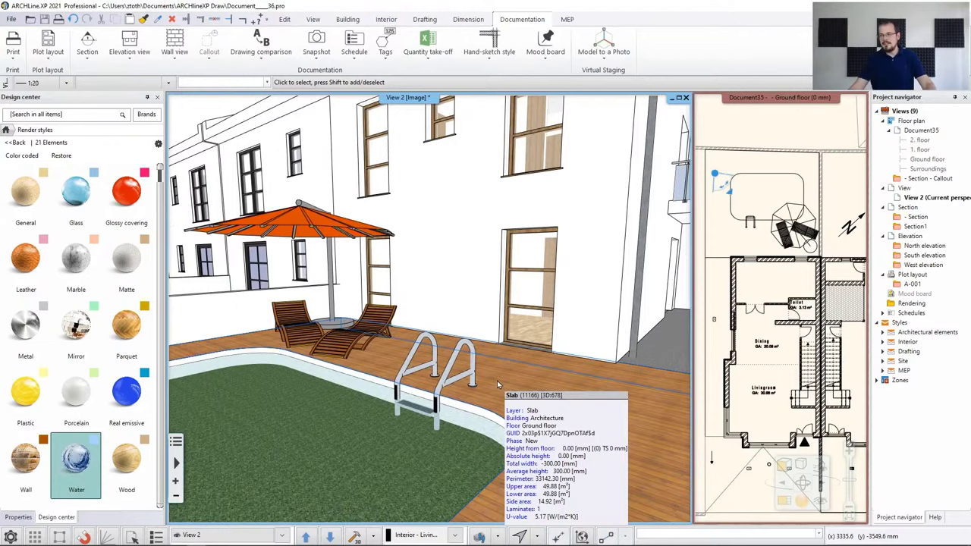
middle_drag(521, 374, 557, 243)
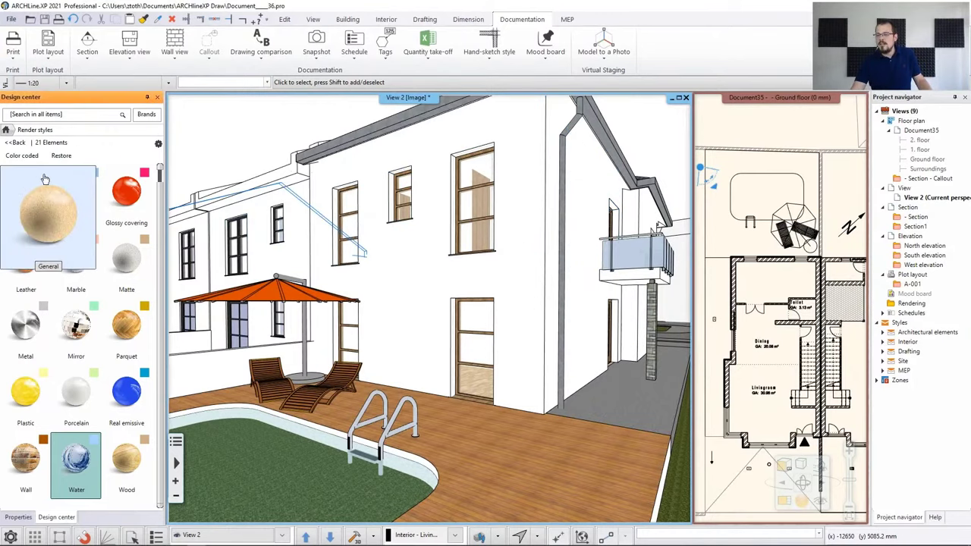
mouse_move(86, 184)
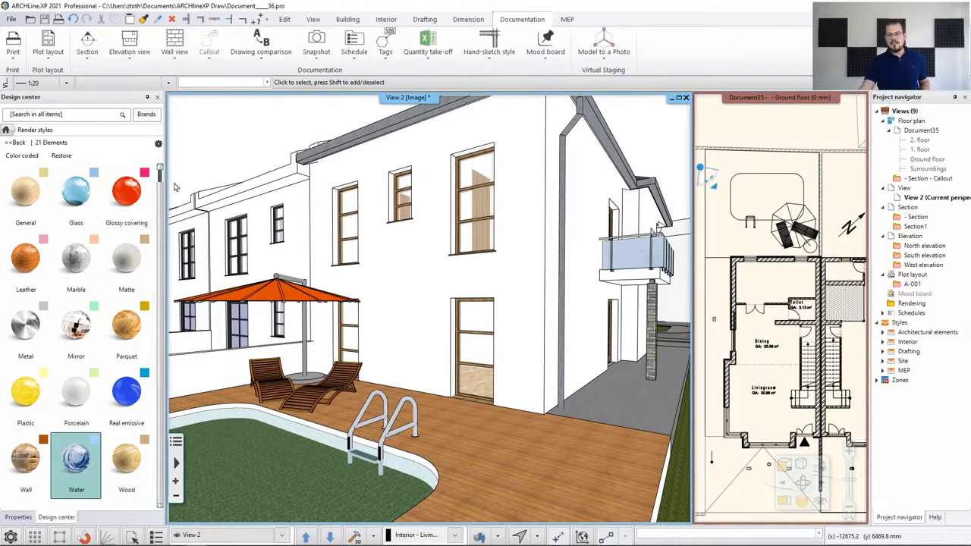
- Display the 3D model color coded by render style and inspect the colors on the walls, windows and pool
mouse_move(187, 218)
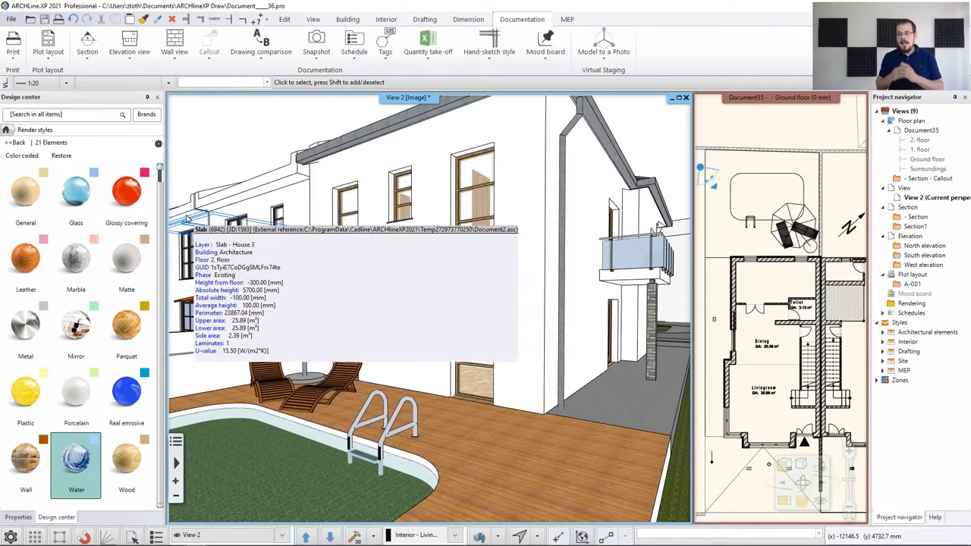
click(23, 156)
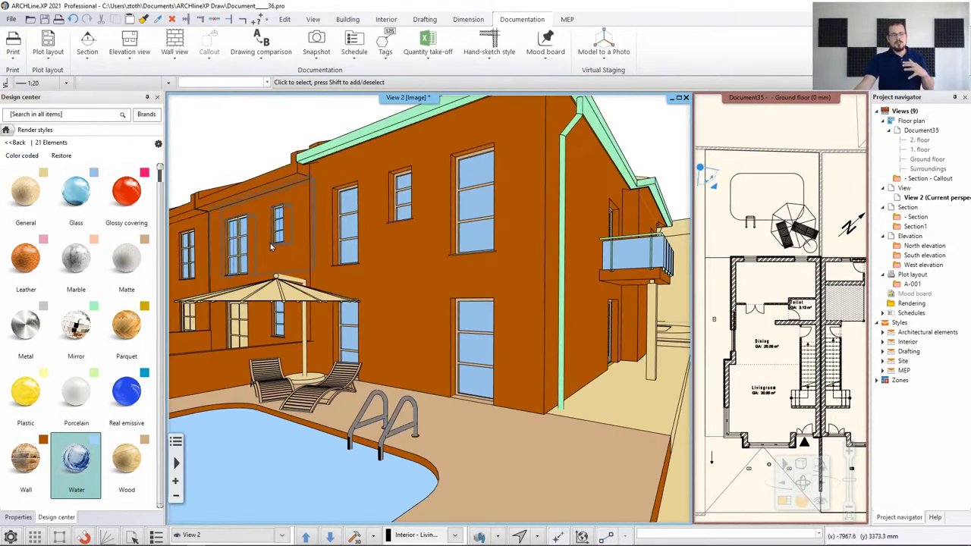
mouse_move(270, 246)
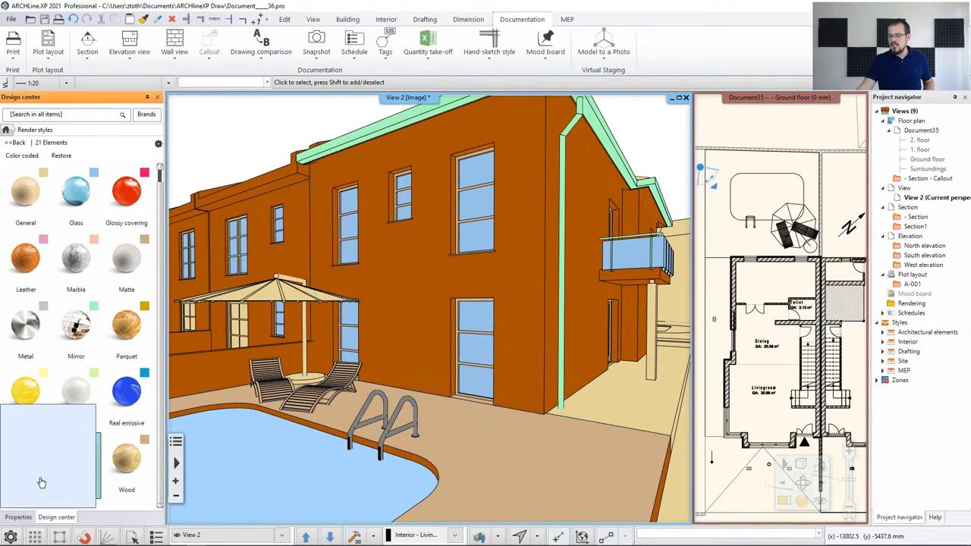
click(104, 470)
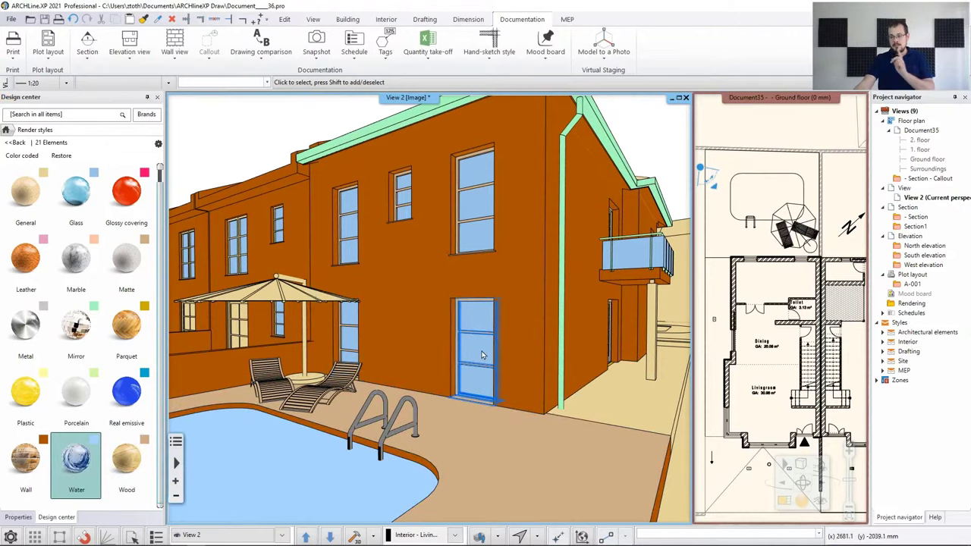
middle_drag(481, 354, 481, 387)
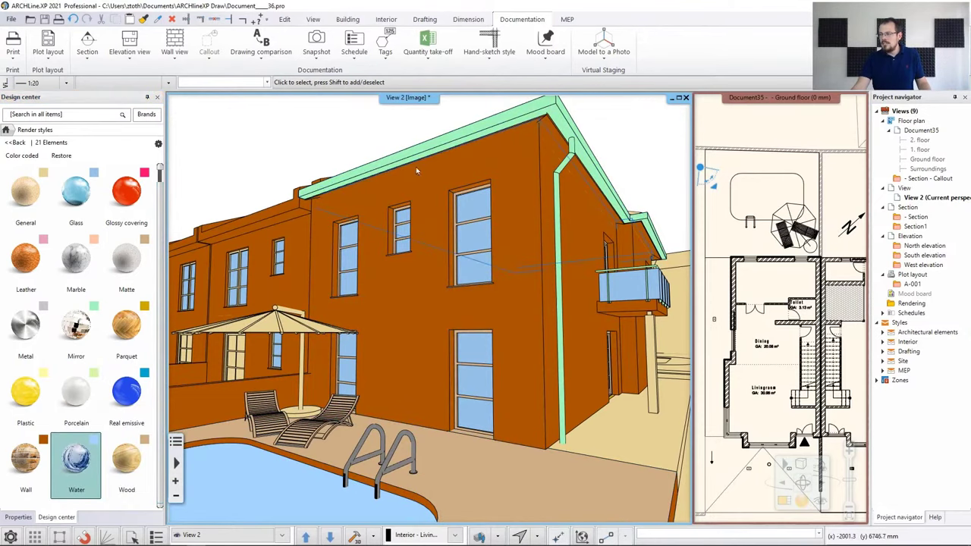
- Apply the Metal render style to the roof gutter and the Glass render style to the large upper-floor window's pane
click(36, 355)
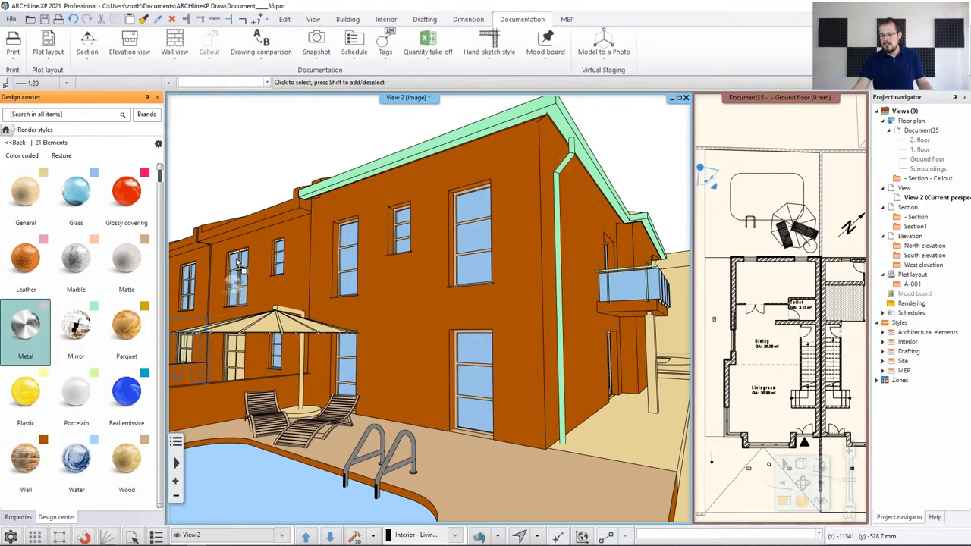
click(347, 175)
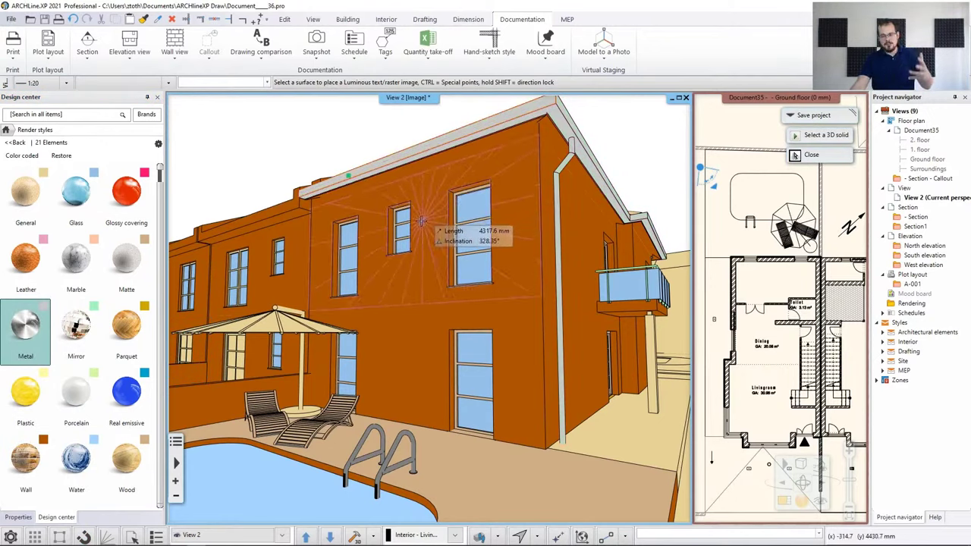
click(85, 208)
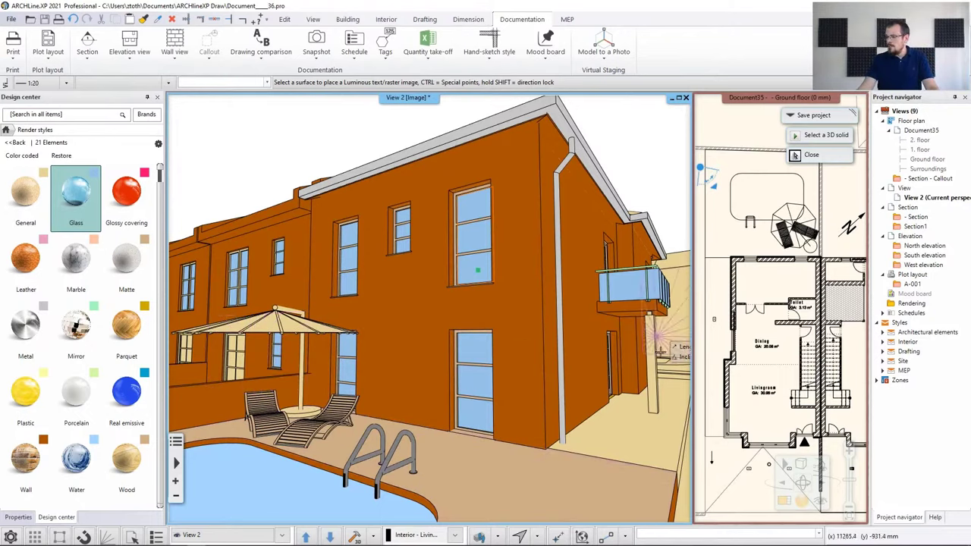
- Apply the Wall render style to the pillar under the balcony and restore the normal material display
click(25, 482)
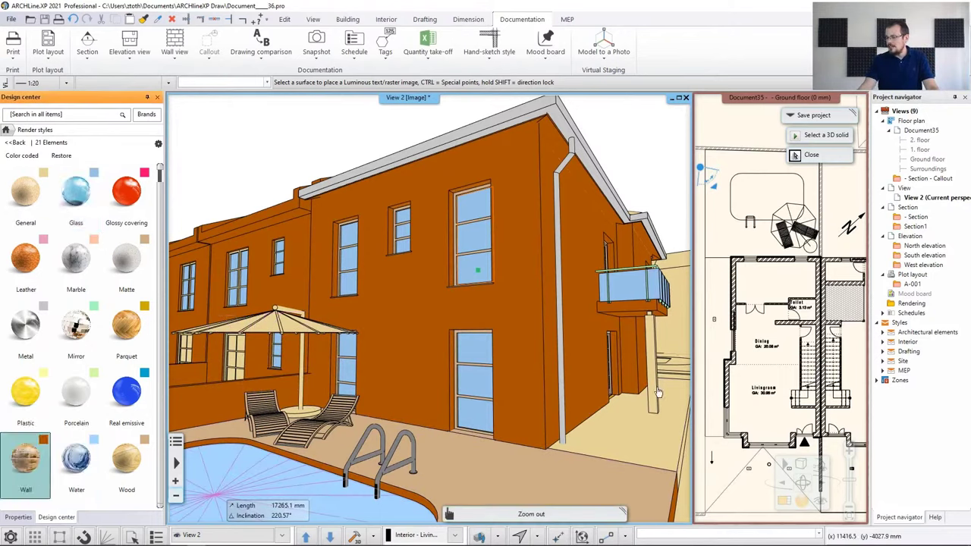
click(656, 409)
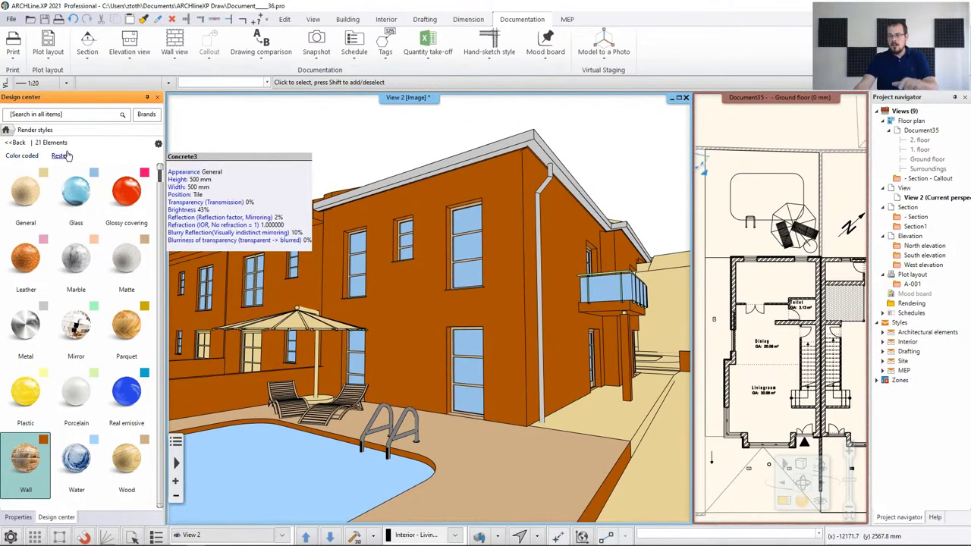
click(65, 155)
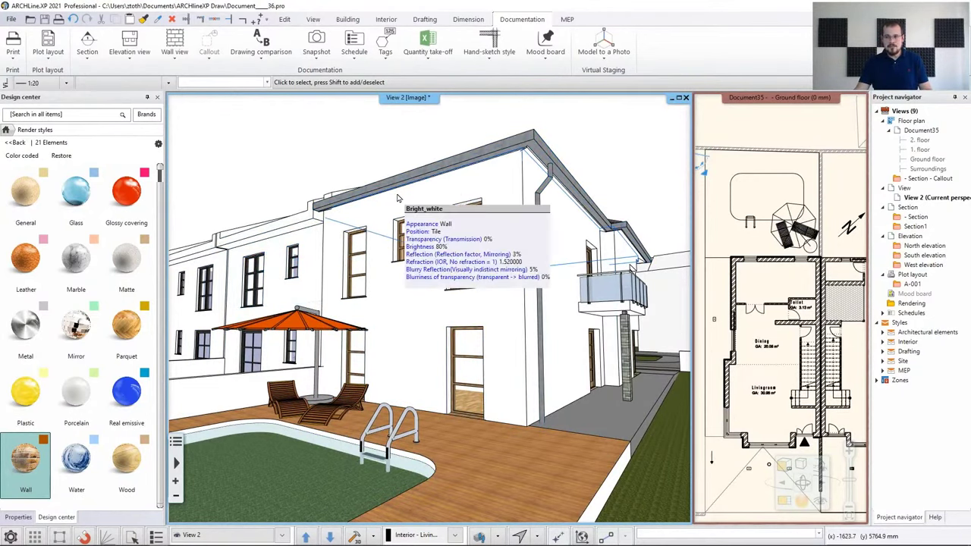
- Turn off Same materials for the upper-floor side wall behind the balcony and set its exterior finish face to Brick6
middle_drag(526, 219, 374, 209)
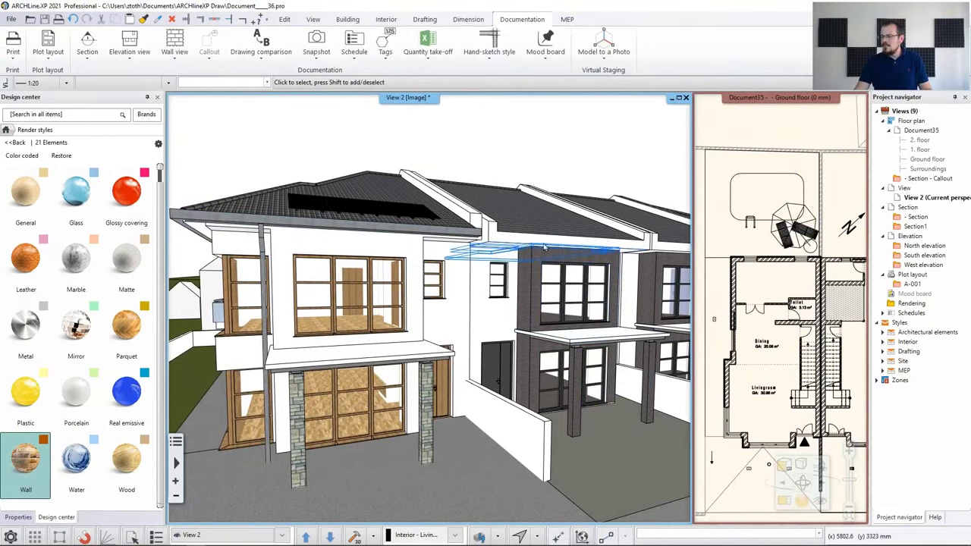
scroll(540, 269, up, 1)
mouse_move(539, 269)
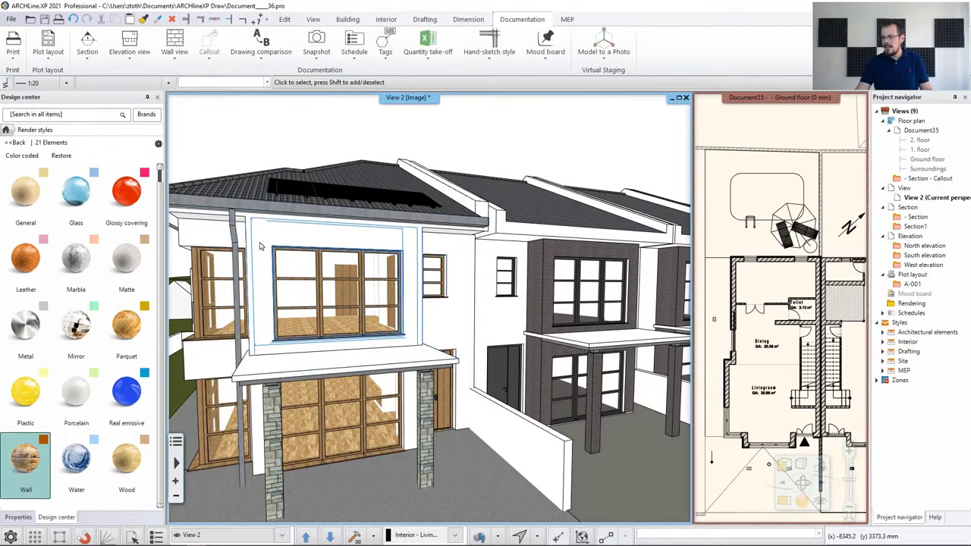
middle_drag(380, 351, 594, 141)
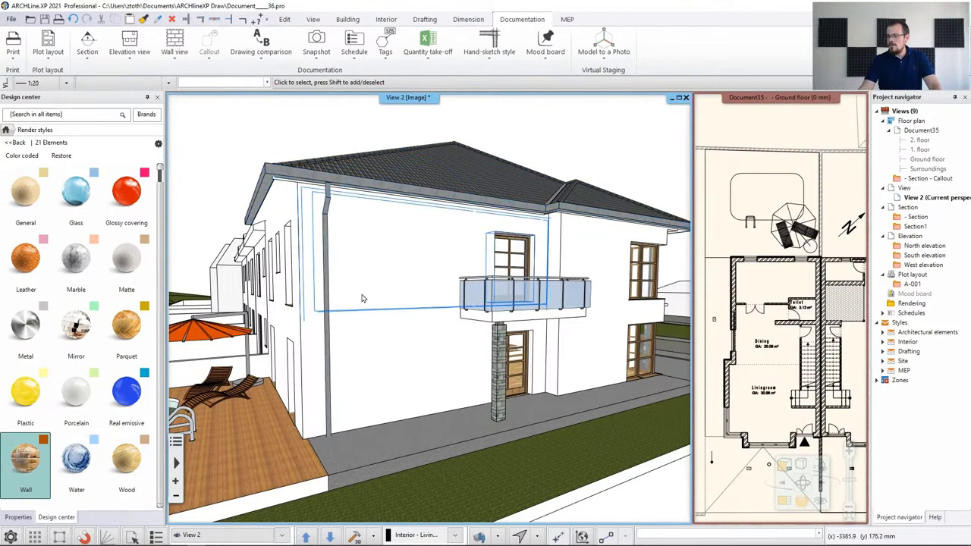
click(429, 307)
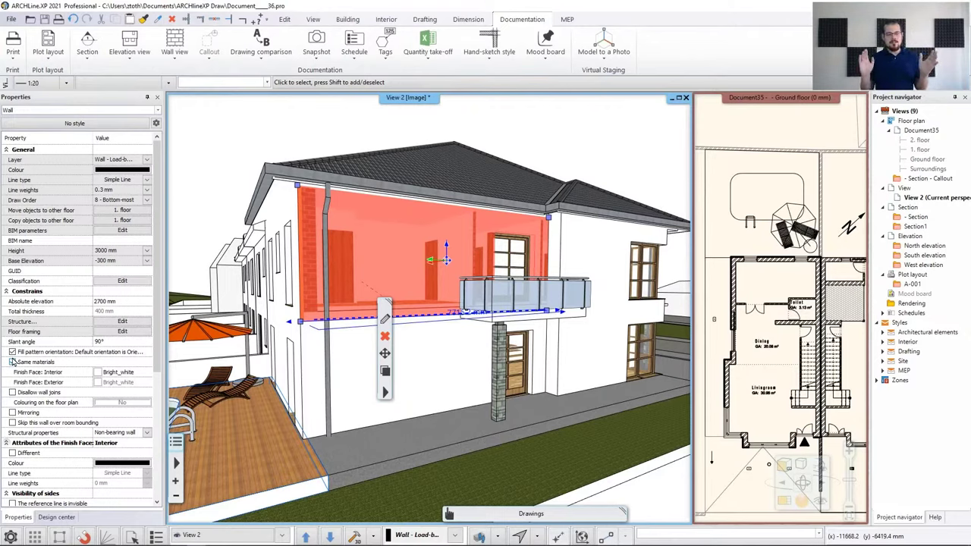
click(12, 363)
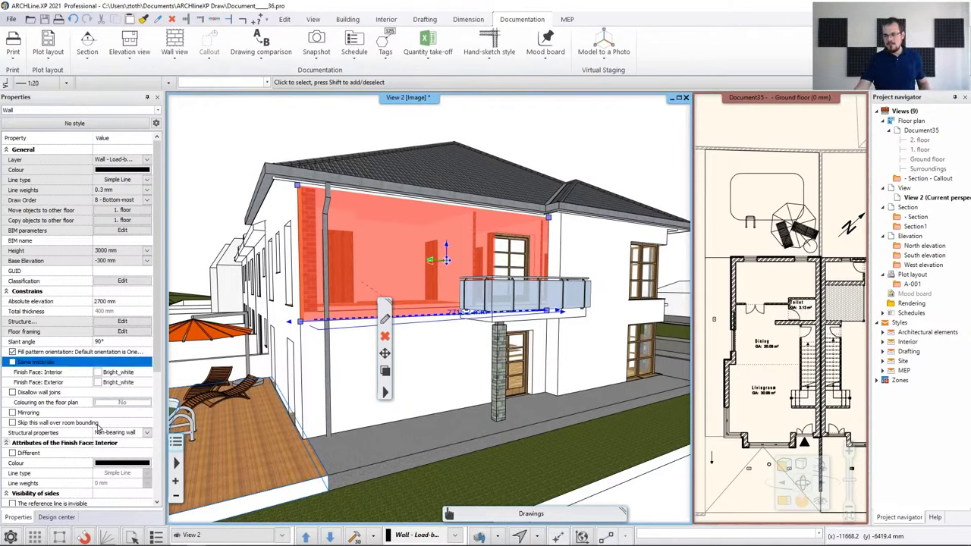
click(117, 383)
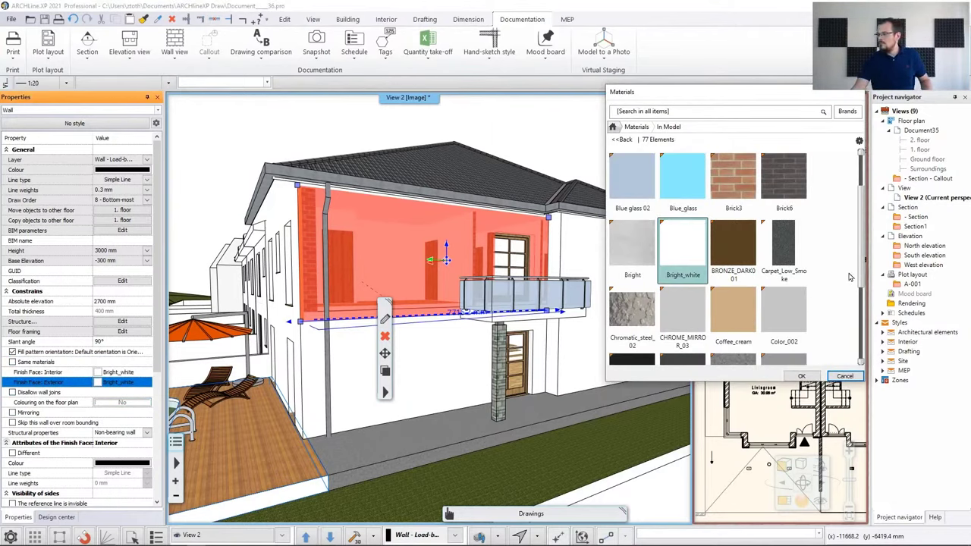
mouse_move(805, 197)
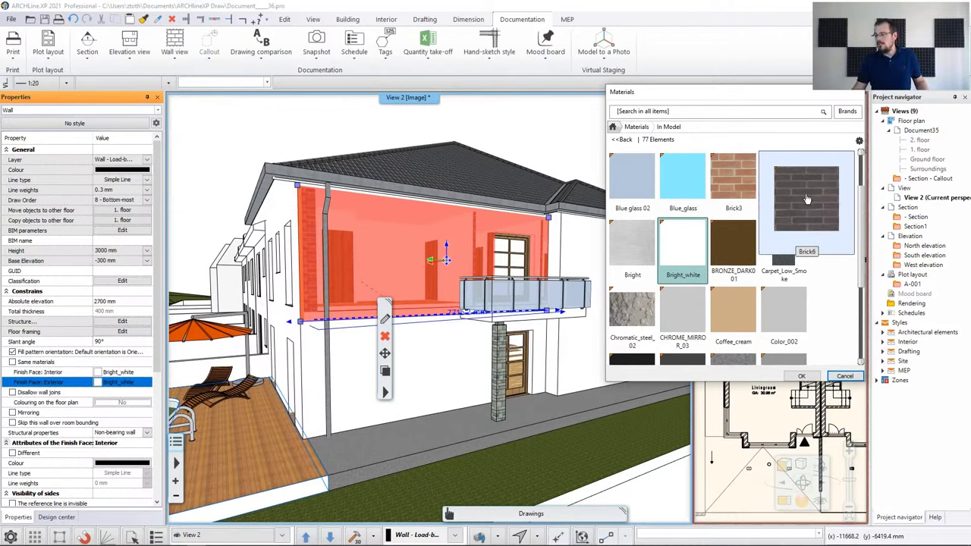
click(806, 199)
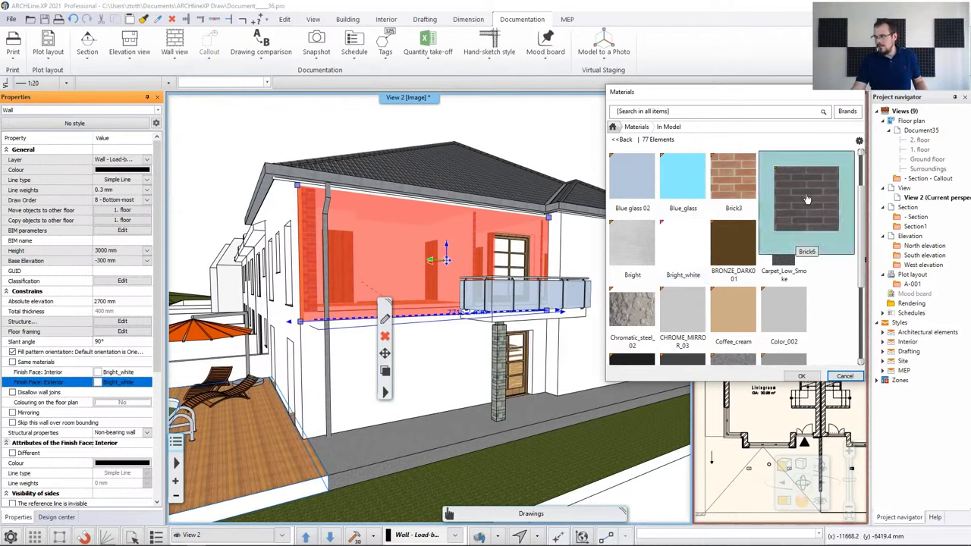
click(801, 376)
key(Escape)
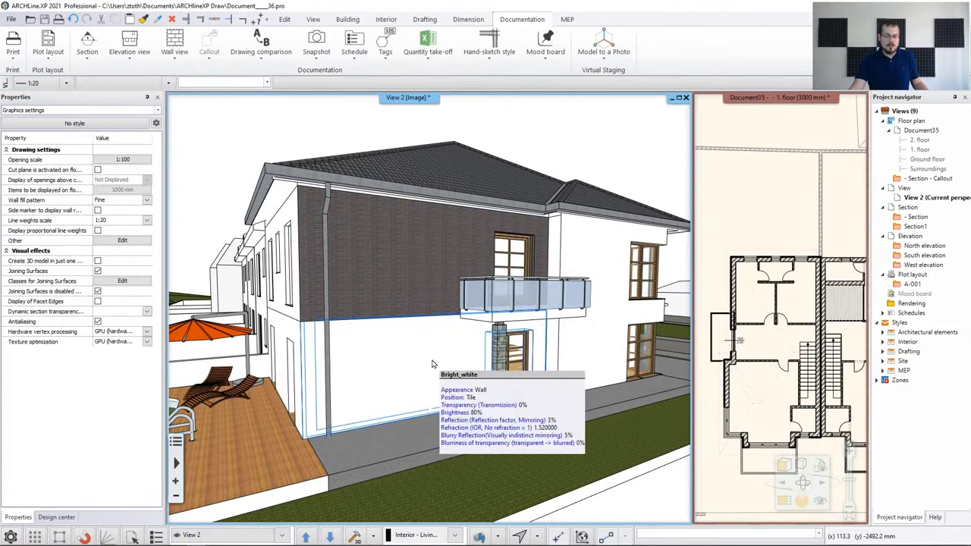
- Turn off Same materials for the ground-floor side wall below the balcony and set its exterior finish face to Brick6
click(388, 370)
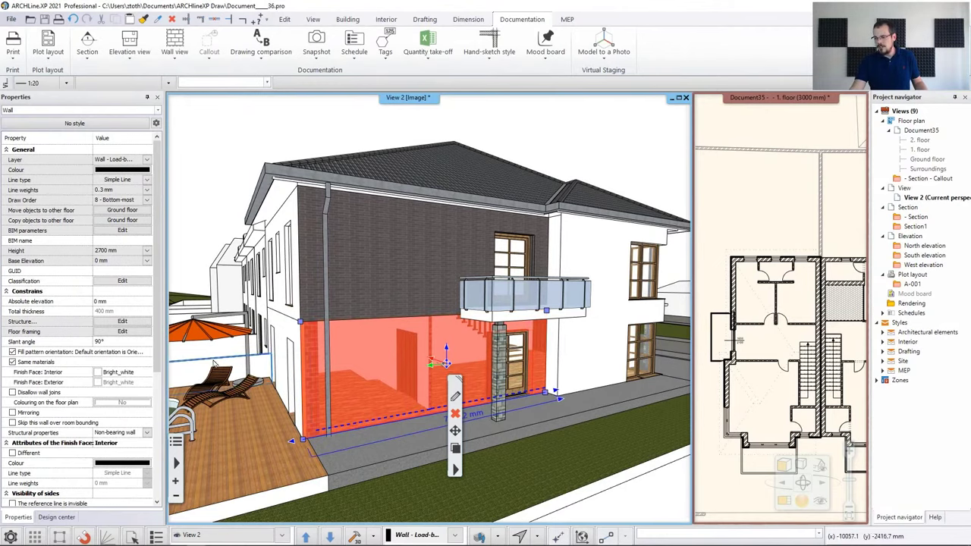
click(12, 362)
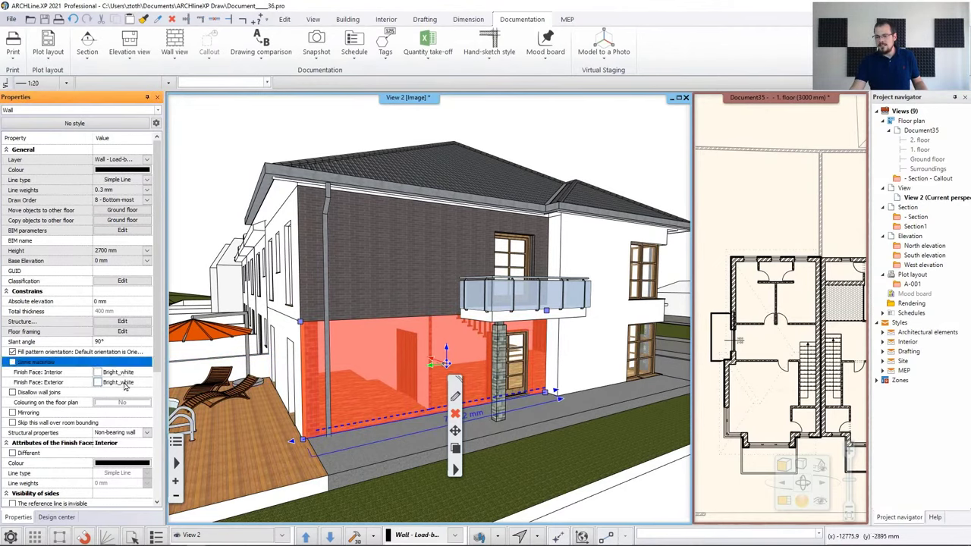
click(121, 382)
click(783, 182)
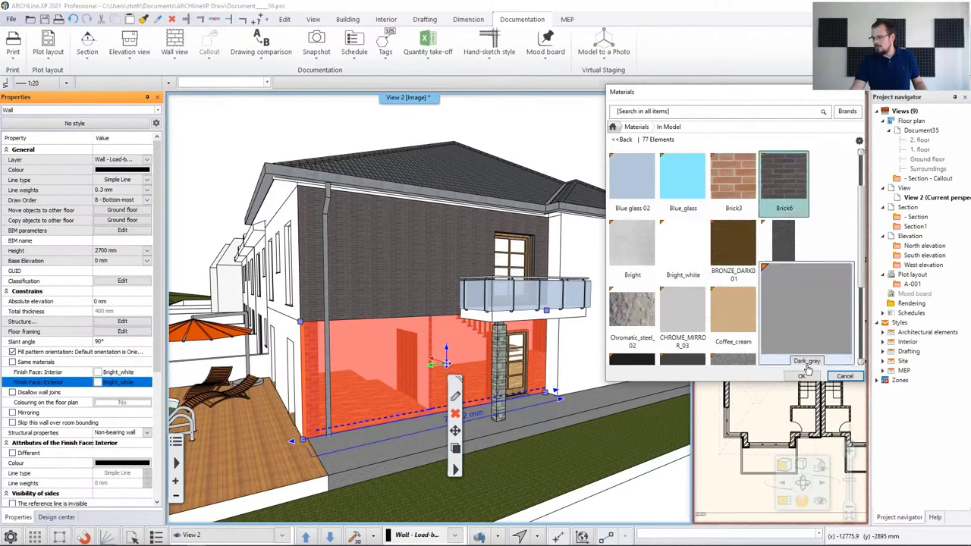
click(803, 376)
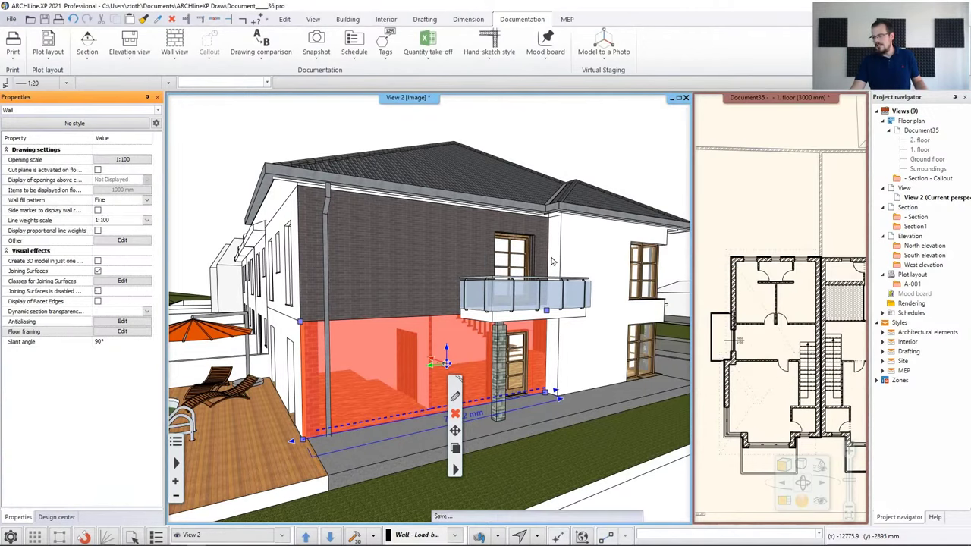
key(Escape)
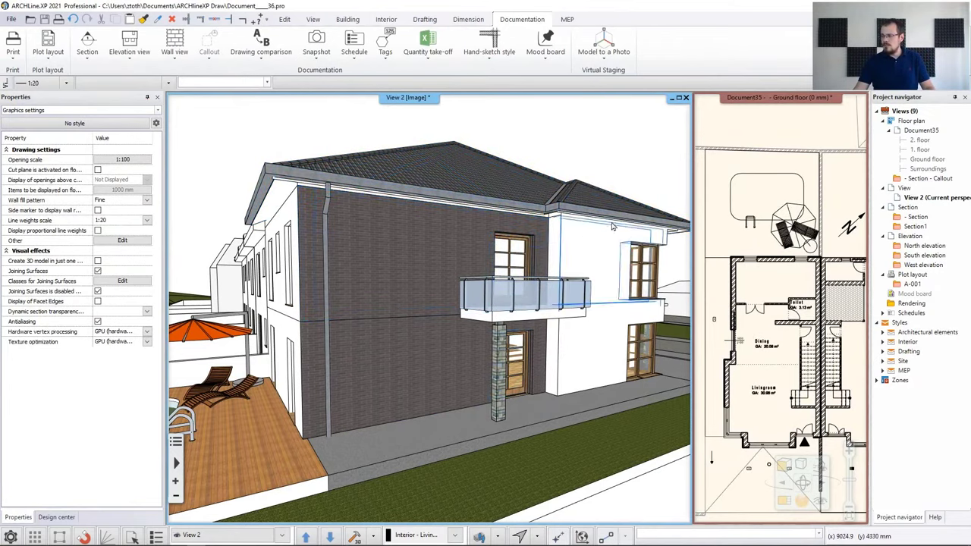
- Return the Design center from the render styles to its home page
scroll(554, 204, up, 3)
middle_drag(553, 203, 474, 200)
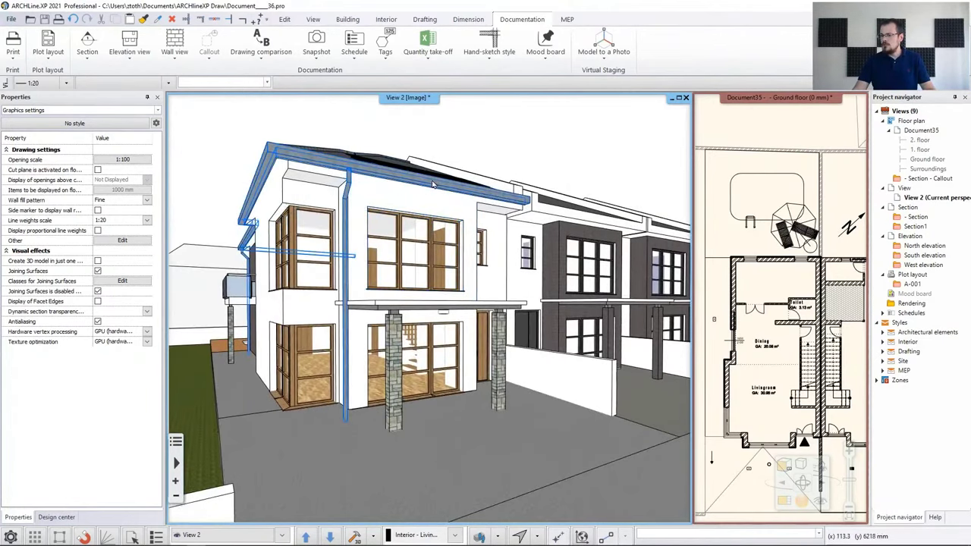
click(460, 156)
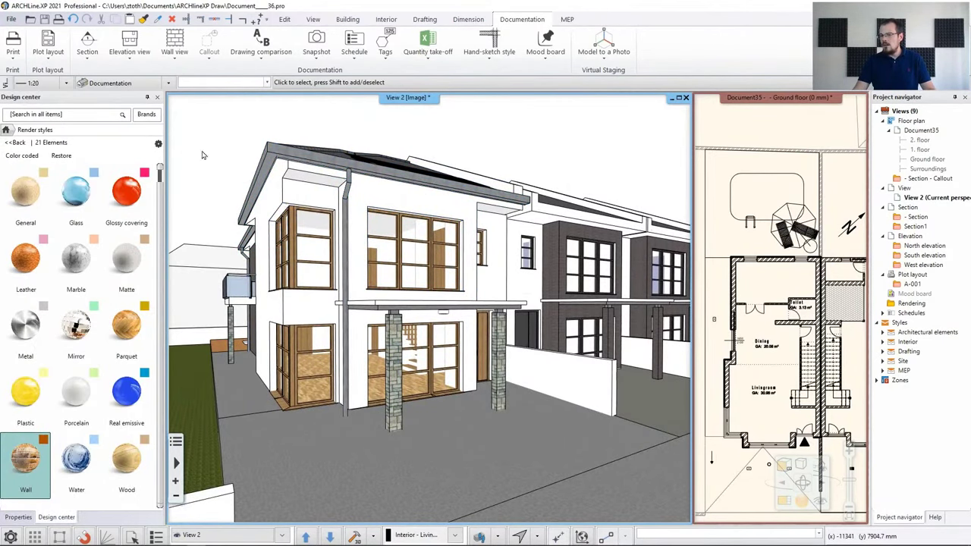
click(6, 130)
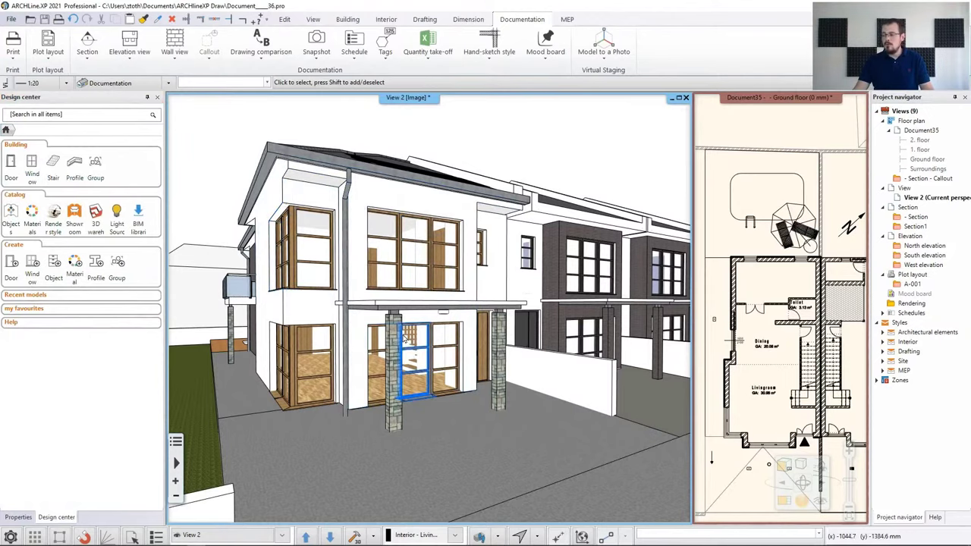
- Turn off Same materials for the three upper-floor walls of the front bay above the porch and set their exterior finish to Brick6
middle_drag(319, 263, 430, 313)
click(334, 211)
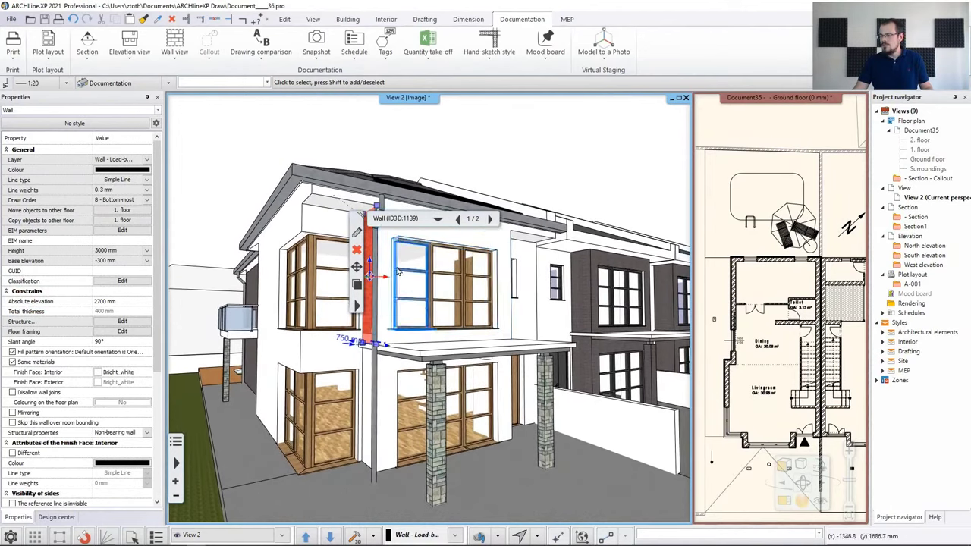
shift+click(430, 313)
middle_drag(560, 273, 603, 347)
shift+click(604, 347)
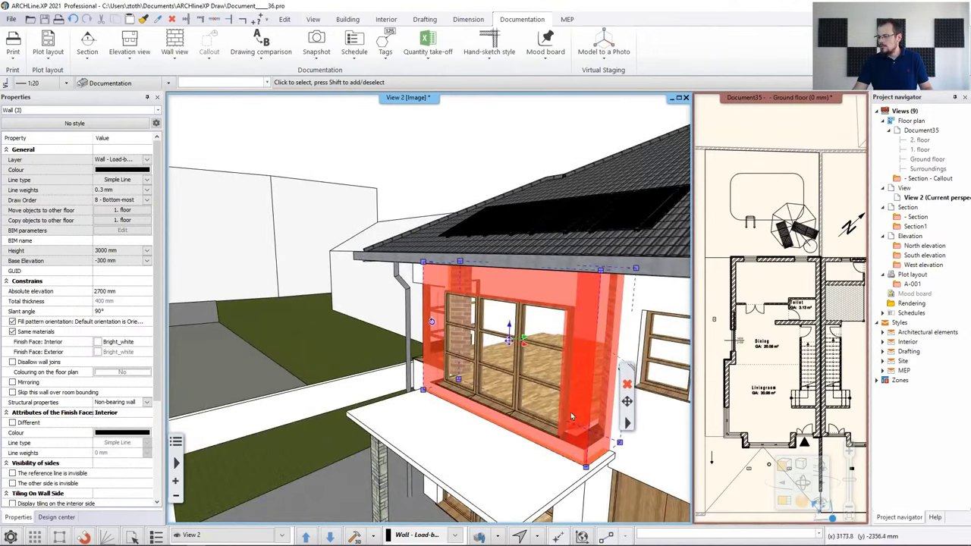
middle_drag(571, 412, 488, 269)
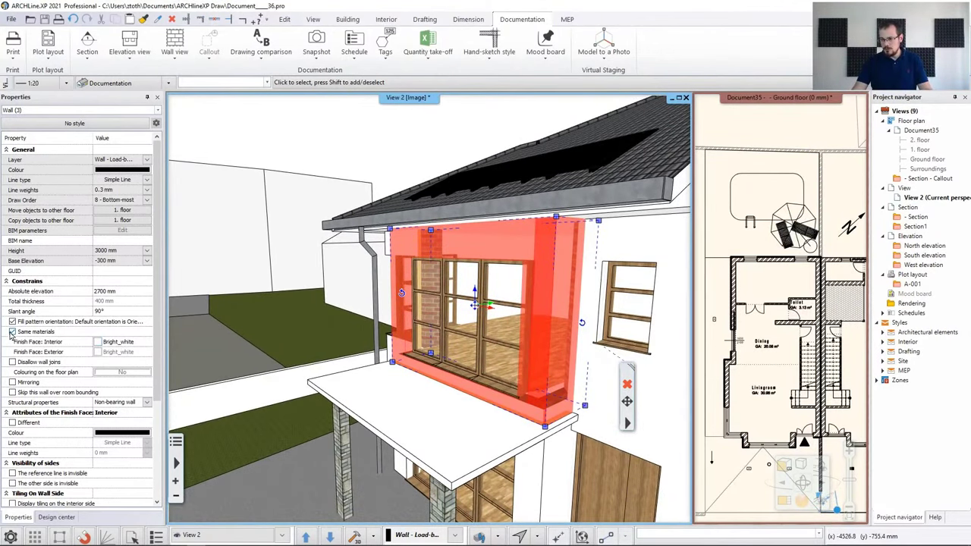
click(12, 332)
click(125, 353)
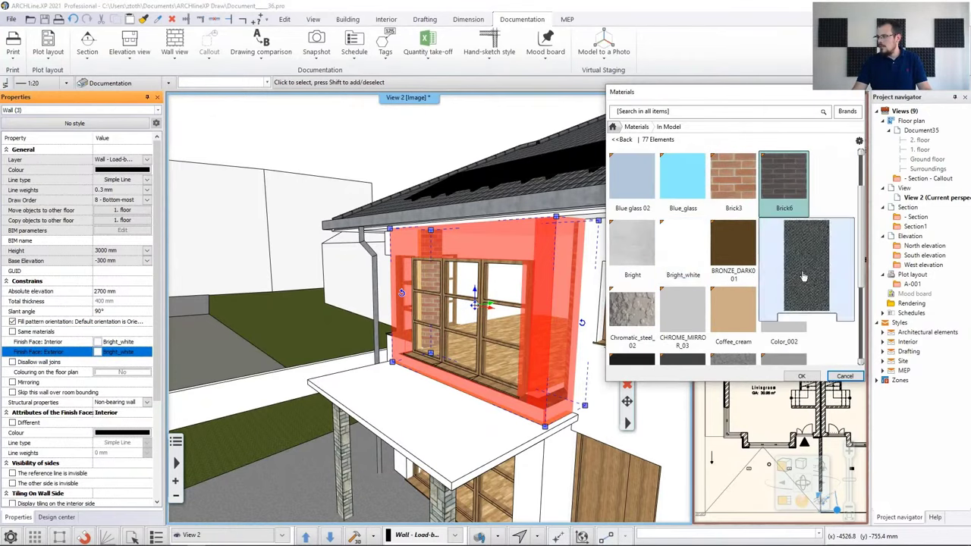
click(801, 376)
key(Escape)
- Turn off Same materials for the three ground-floor walls of the front bay under the porch and set their exterior finish to Brick6
middle_drag(616, 518, 490, 301)
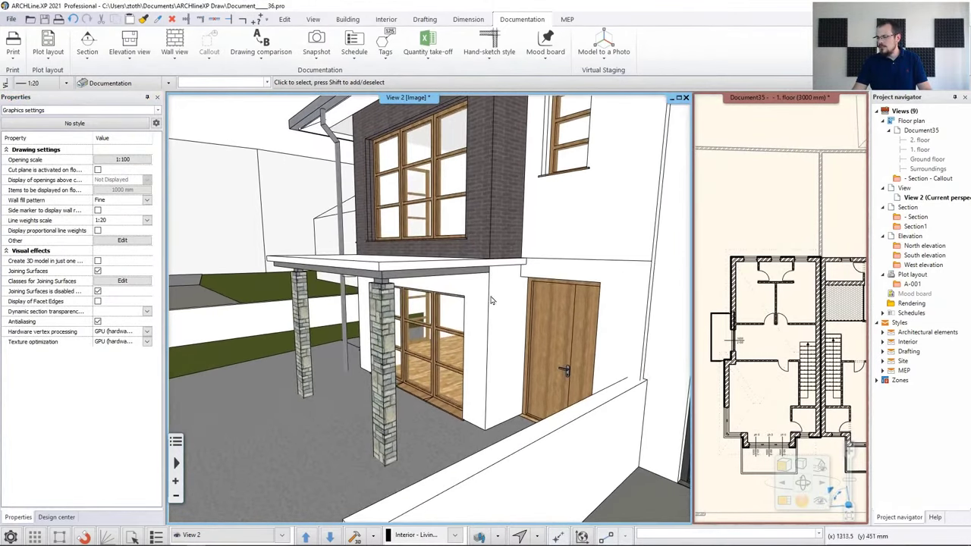
click(498, 348)
shift+click(376, 306)
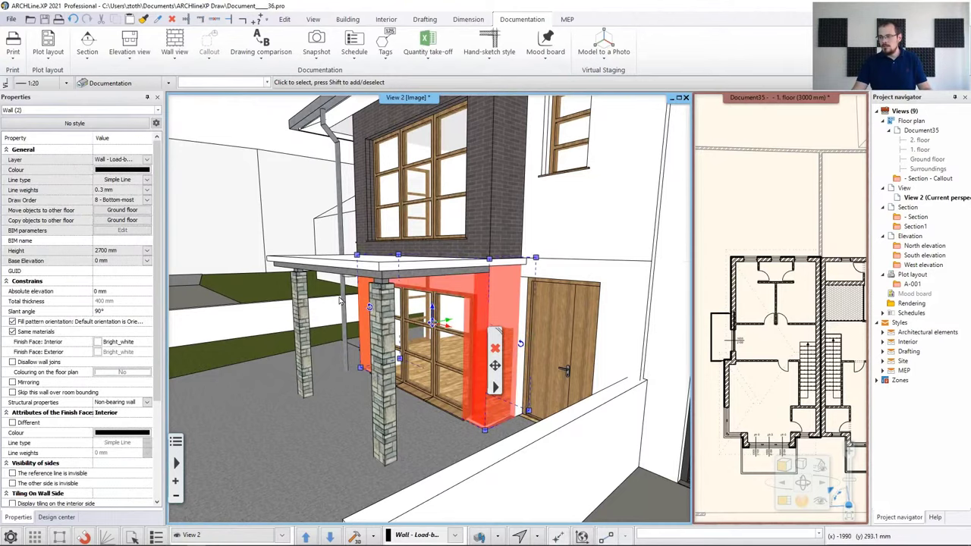
middle_drag(358, 307, 379, 303)
middle_drag(587, 373, 310, 362)
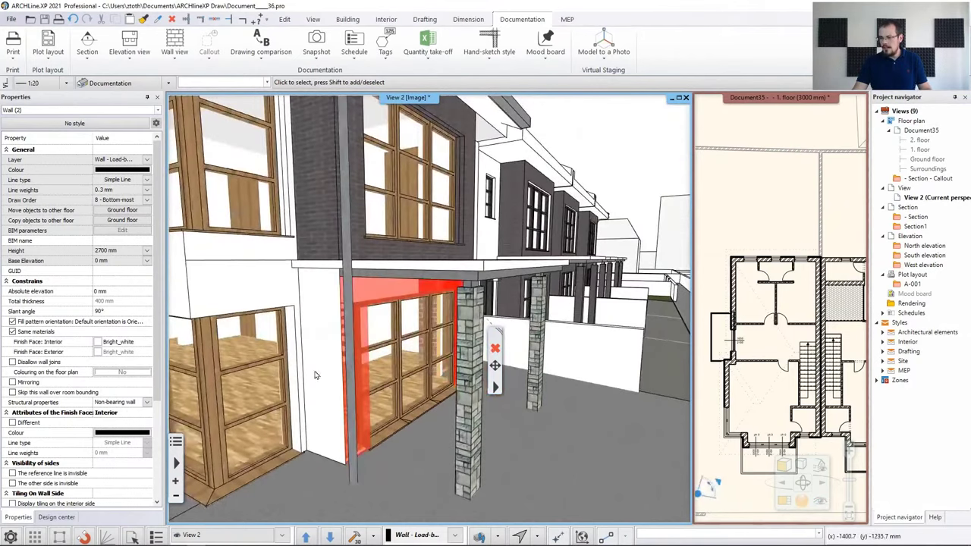
shift+click(310, 361)
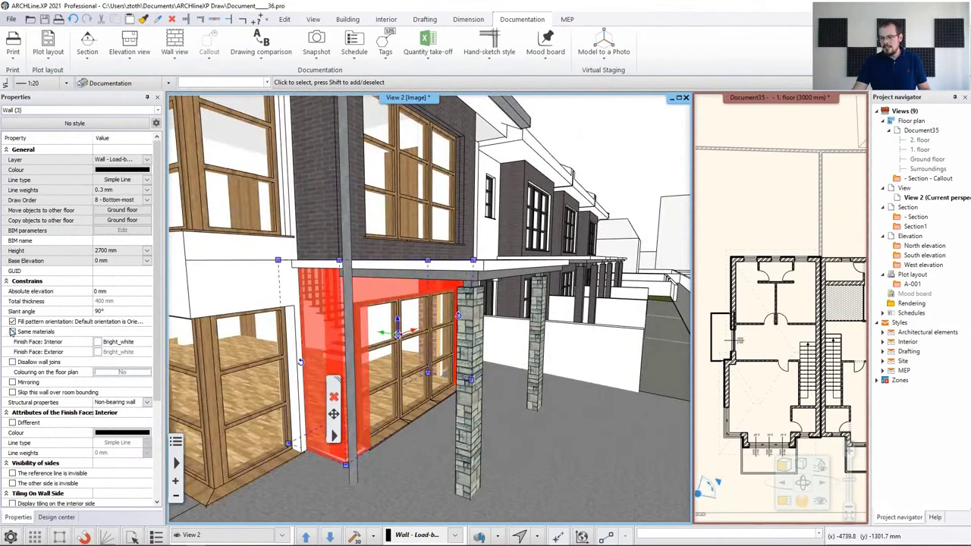
click(12, 332)
click(123, 352)
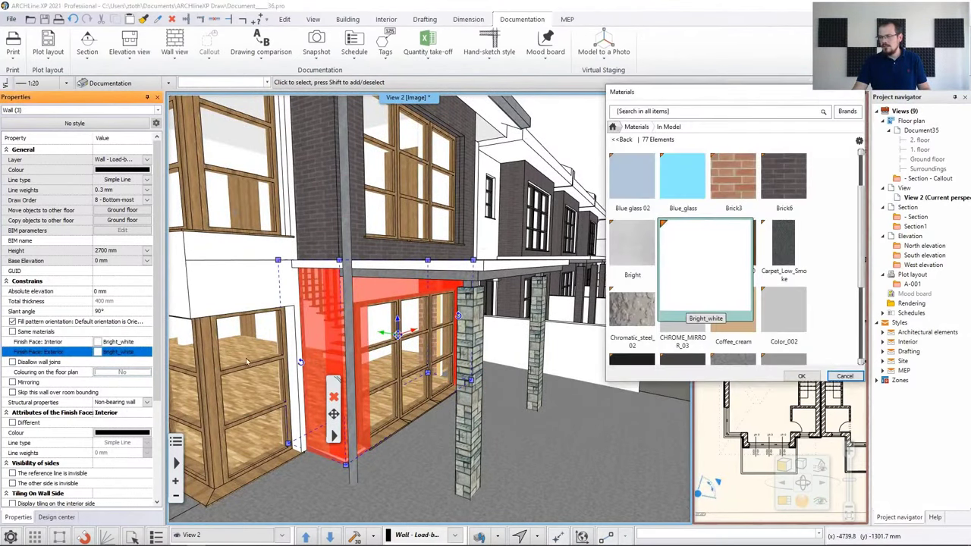
click(769, 196)
click(801, 375)
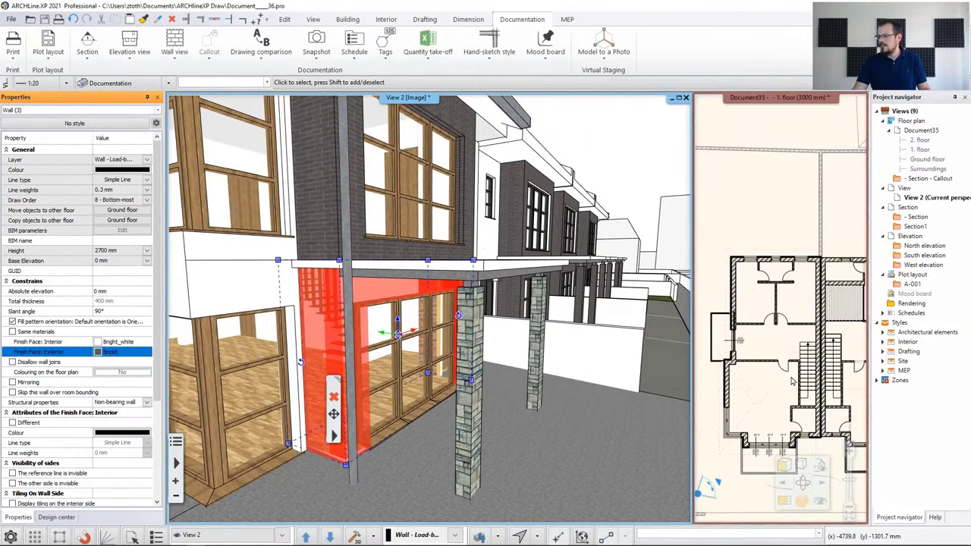
key(Escape)
- Look up the exterior brick material of the upper front bay wall in the Design center using Find material
drag(515, 244, 560, 211)
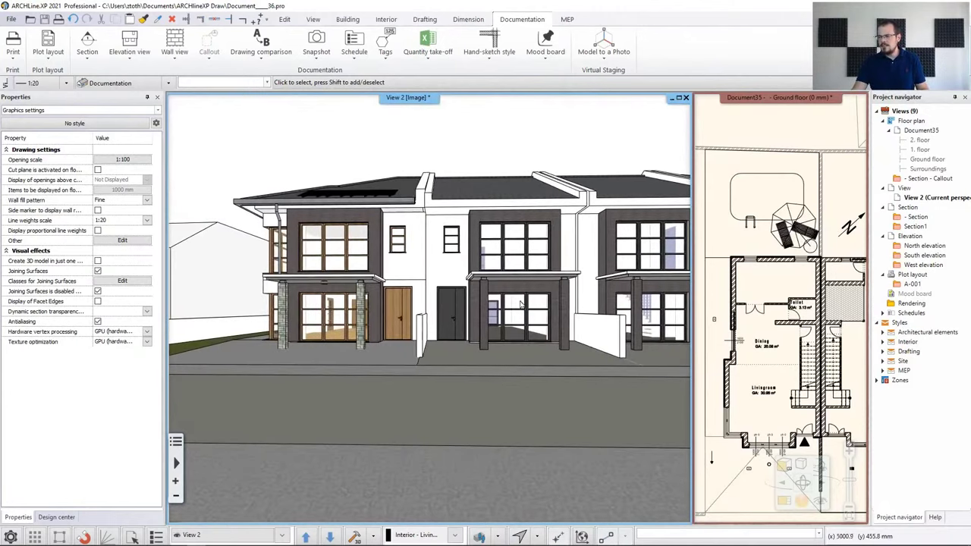
scroll(336, 313, up, 5)
scroll(336, 313, up, 3)
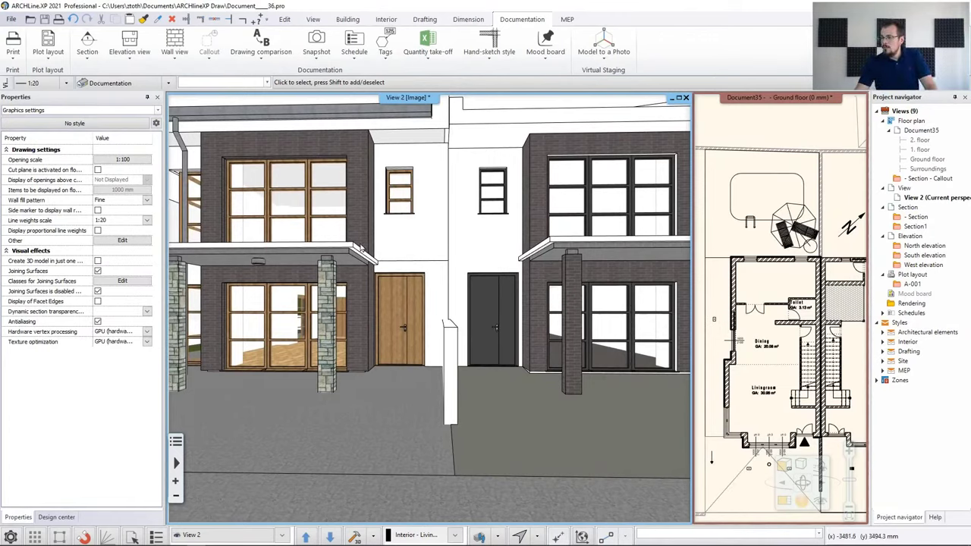
click(360, 199)
right_click(361, 195)
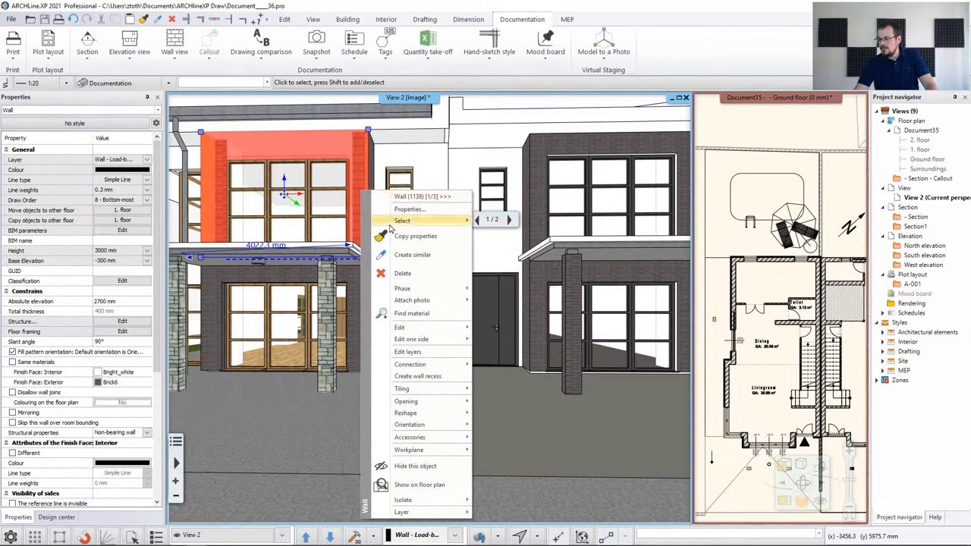
click(423, 313)
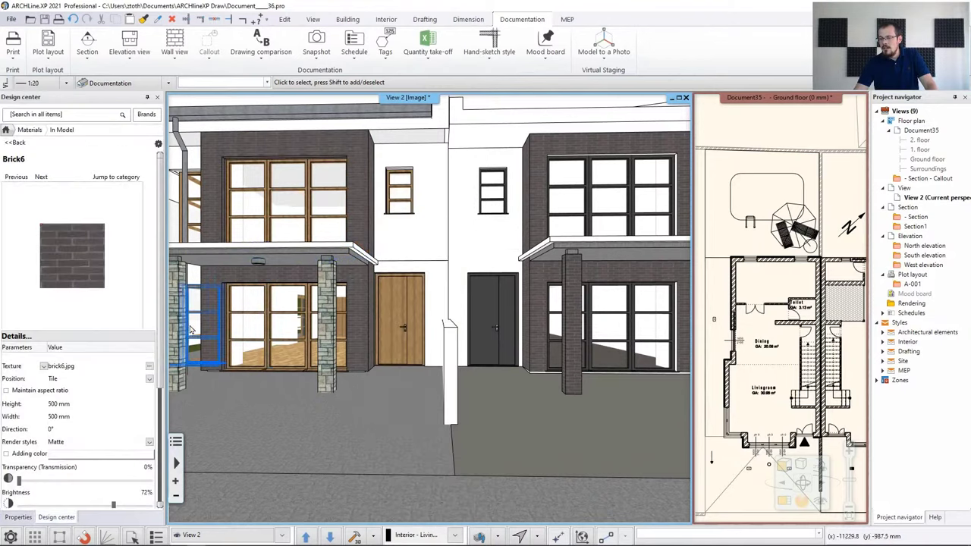
- Replace the stone material of the porch columns with Brick6 on this object only
mouse_move(75, 260)
mouse_down()
mouse_move(232, 286)
mouse_move(327, 317)
mouse_up()
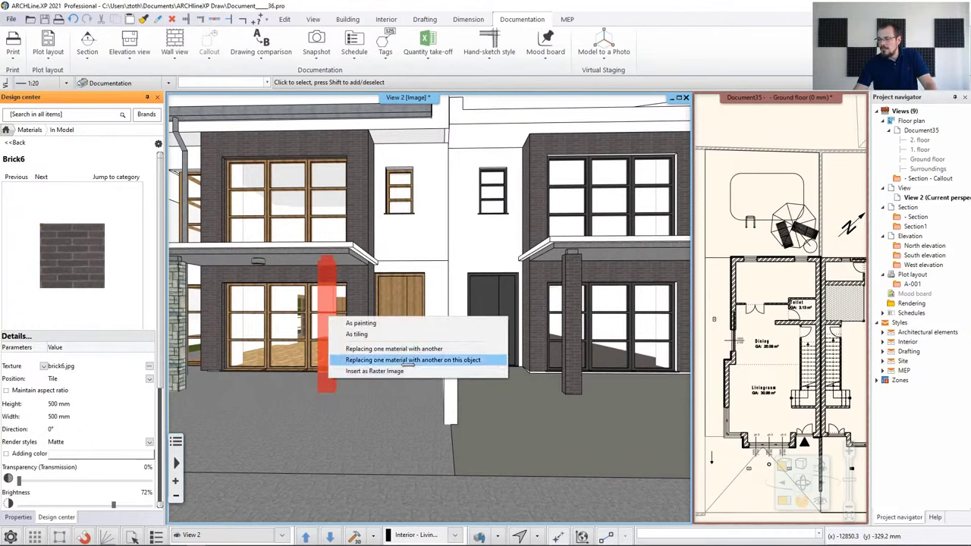
click(426, 361)
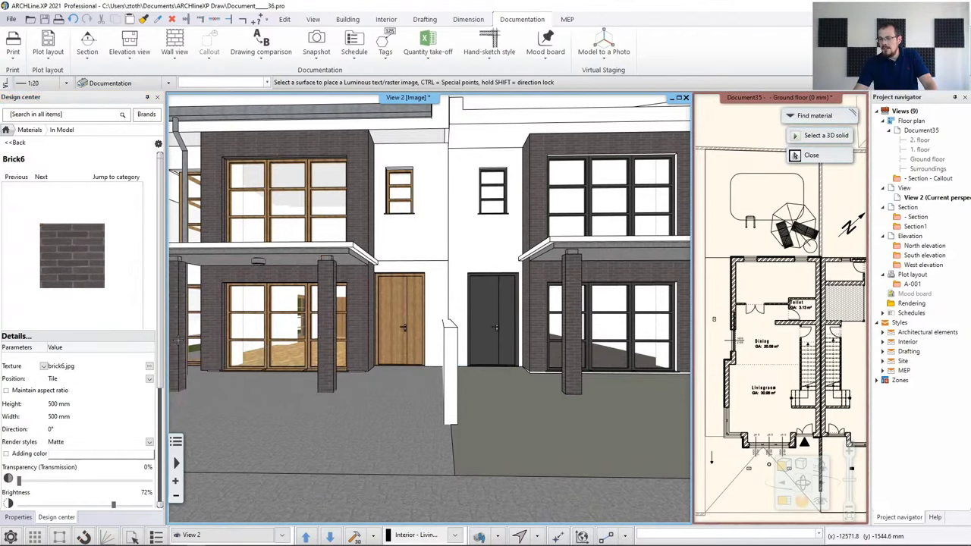
click(233, 326)
middle_drag(233, 326, 479, 295)
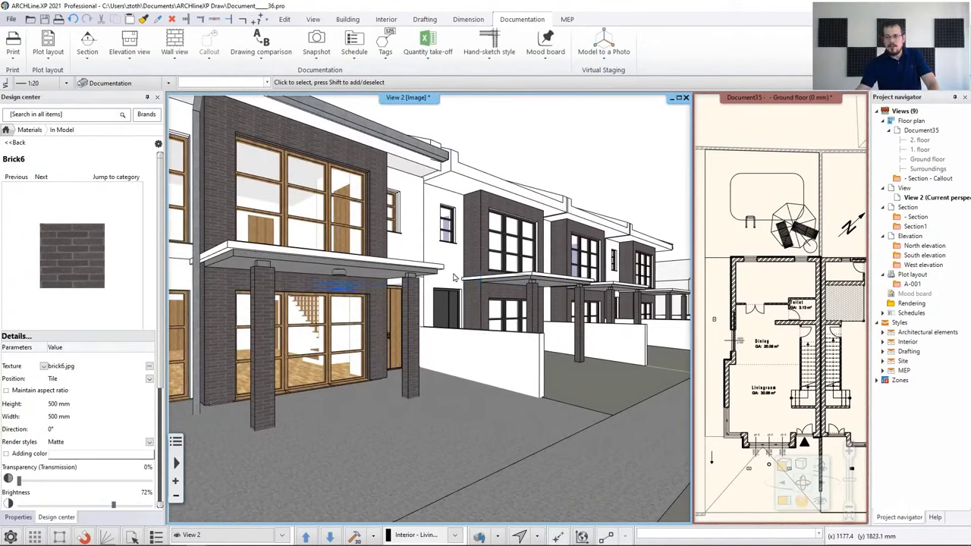
- Open the render styles in the Design center and display the model color coded by render style
click(43, 144)
click(15, 143)
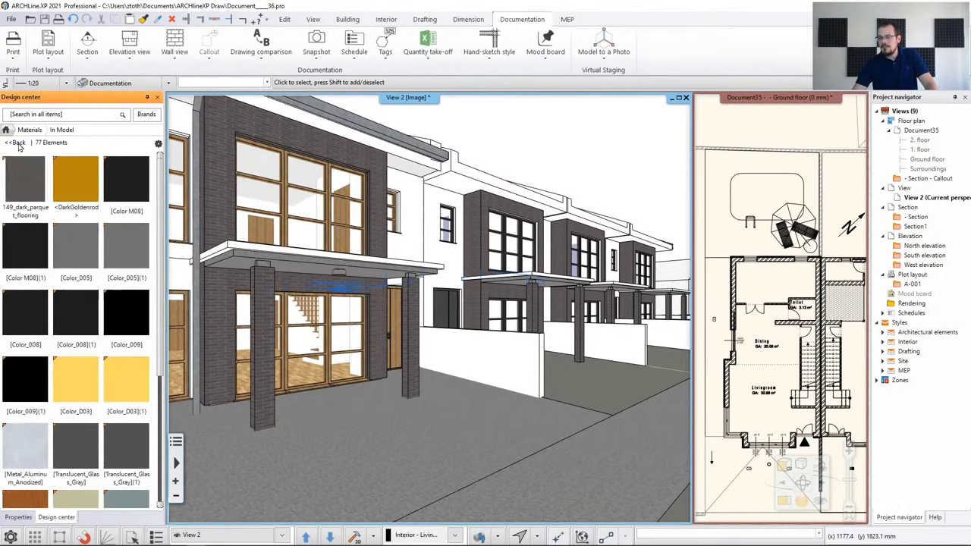
click(7, 130)
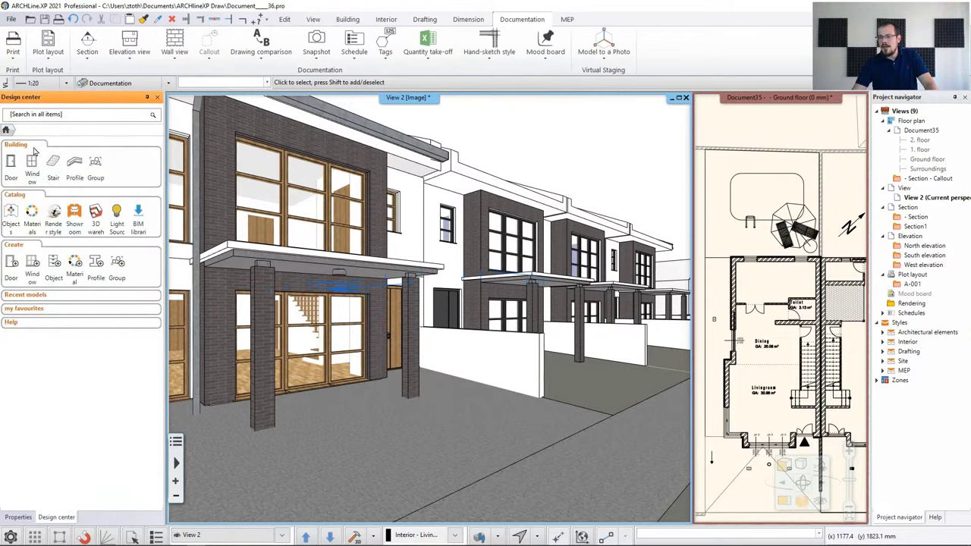
click(54, 212)
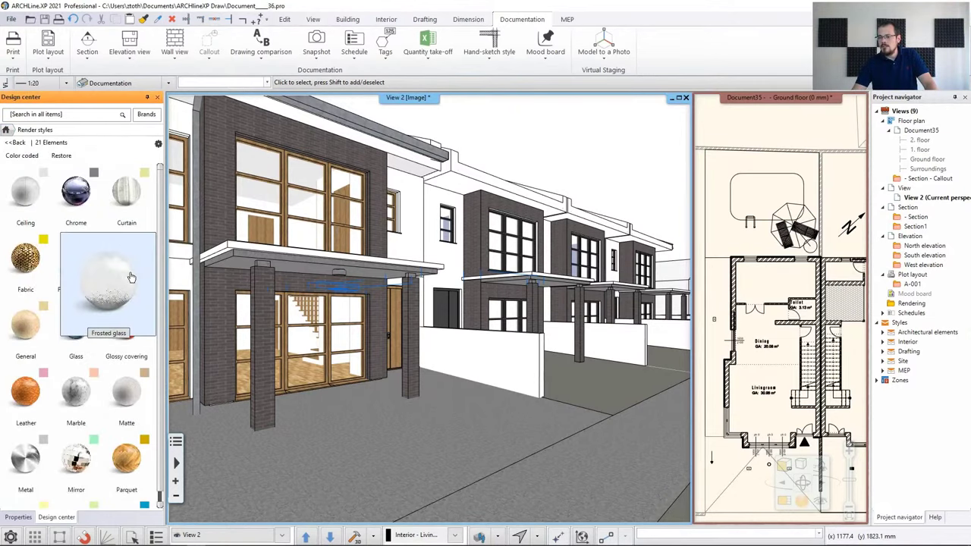
click(22, 156)
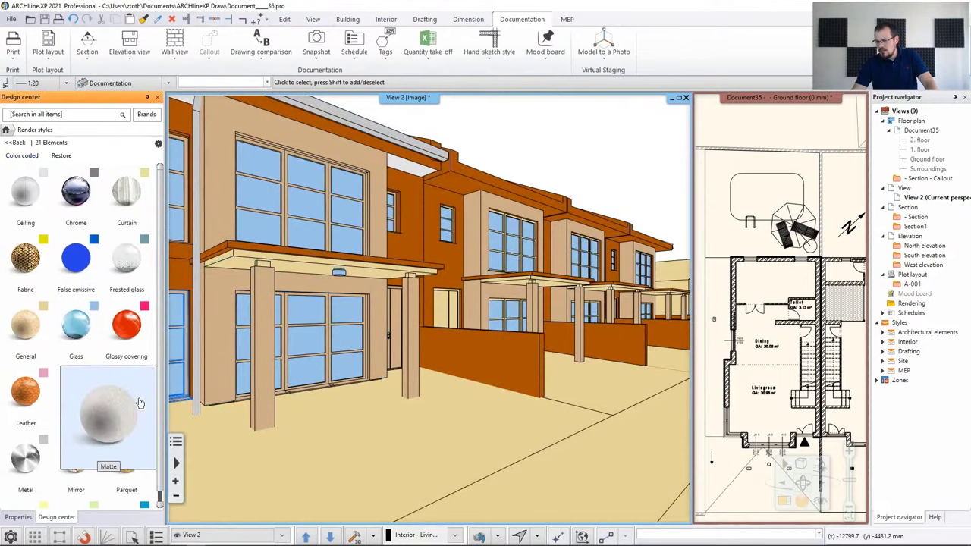
- Inspect the render style colors on the house walls, glazing and columns, and restore the normal material display
middle_drag(250, 208, 311, 152)
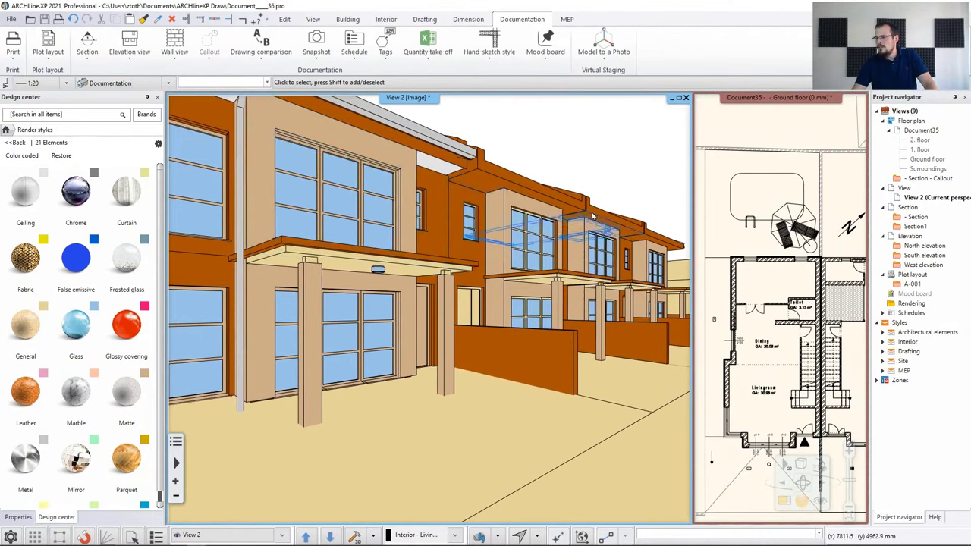
mouse_move(544, 247)
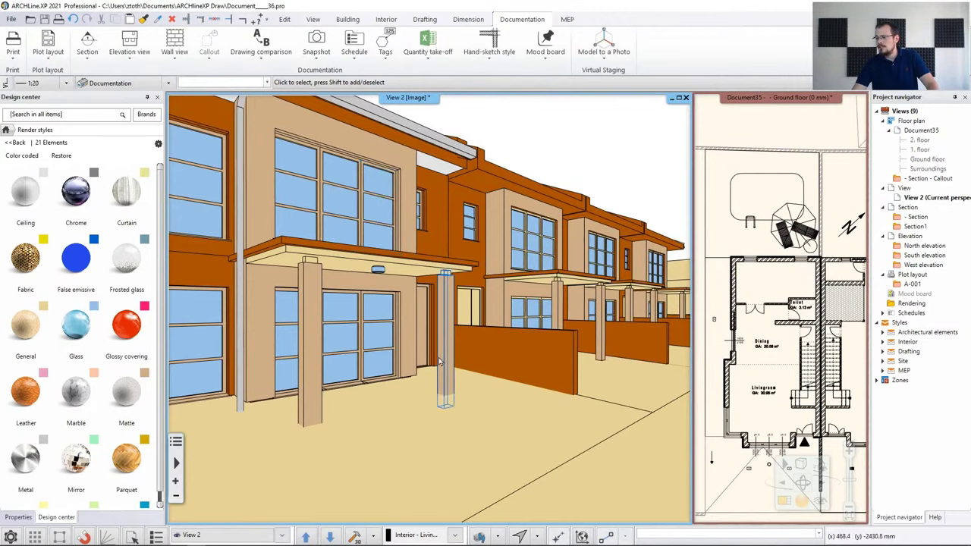
middle_drag(341, 326, 227, 304)
click(61, 156)
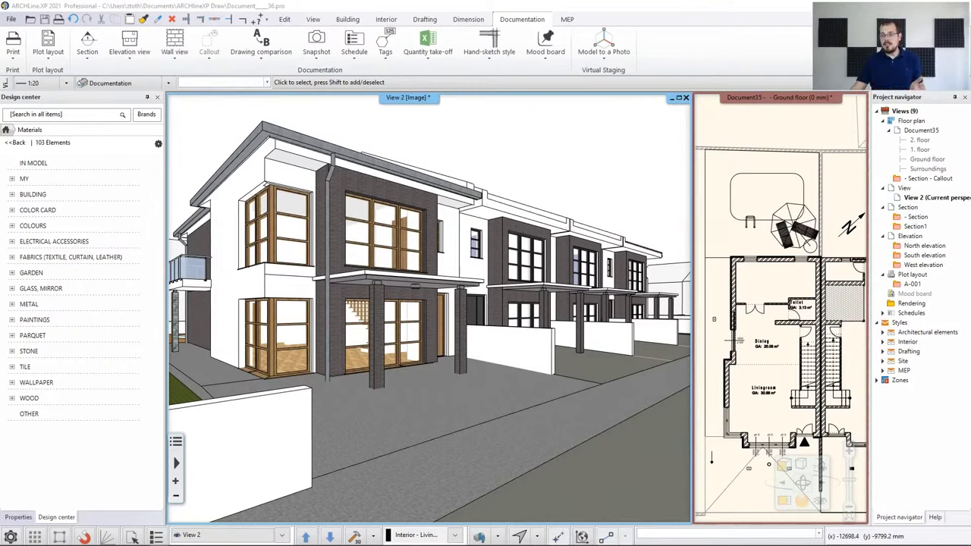
- Create a new material from the Materials catalog and clear its default name
click(157, 147)
click(179, 160)
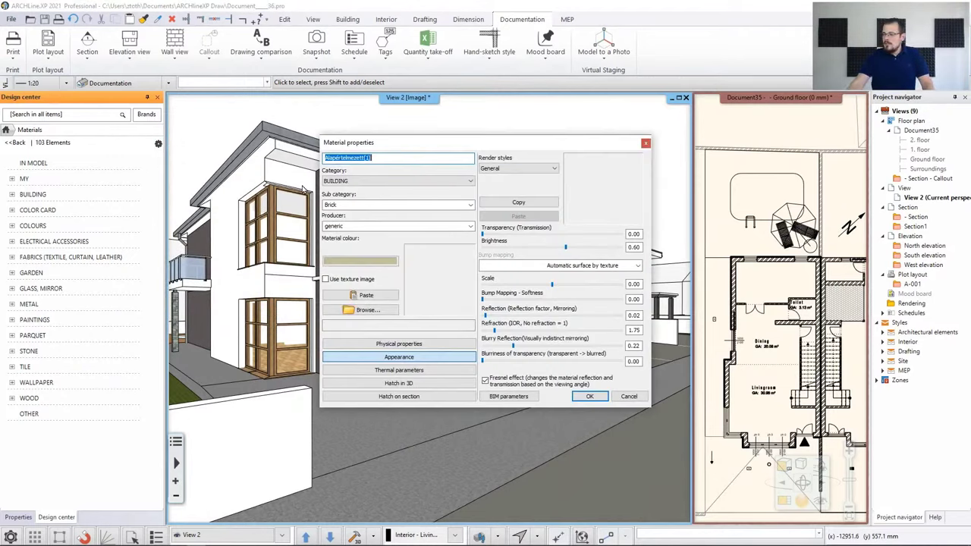
key(Delete)
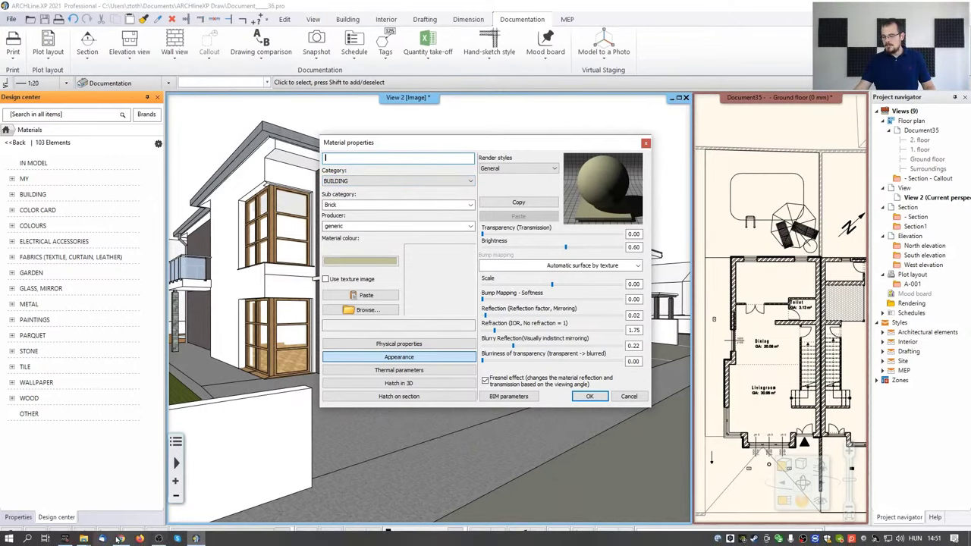
- Switch to the browser and open the diffuse JPG map of the Beige Wall 001 texture on Poly Haven
click(121, 539)
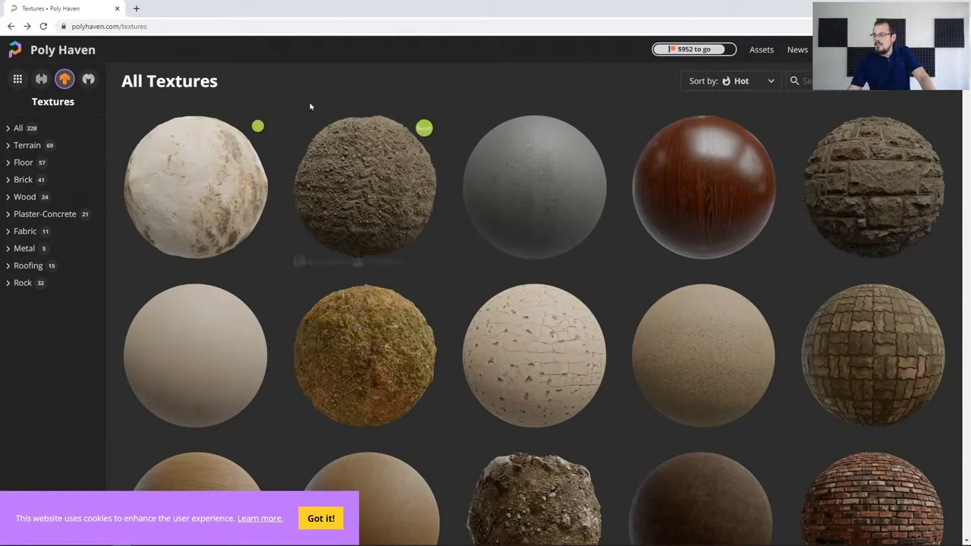
click(219, 328)
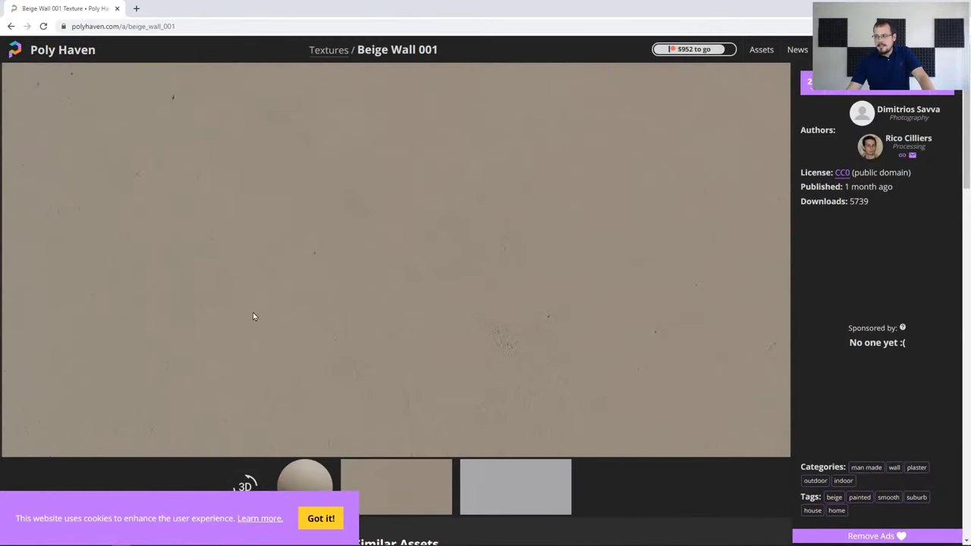
click(945, 92)
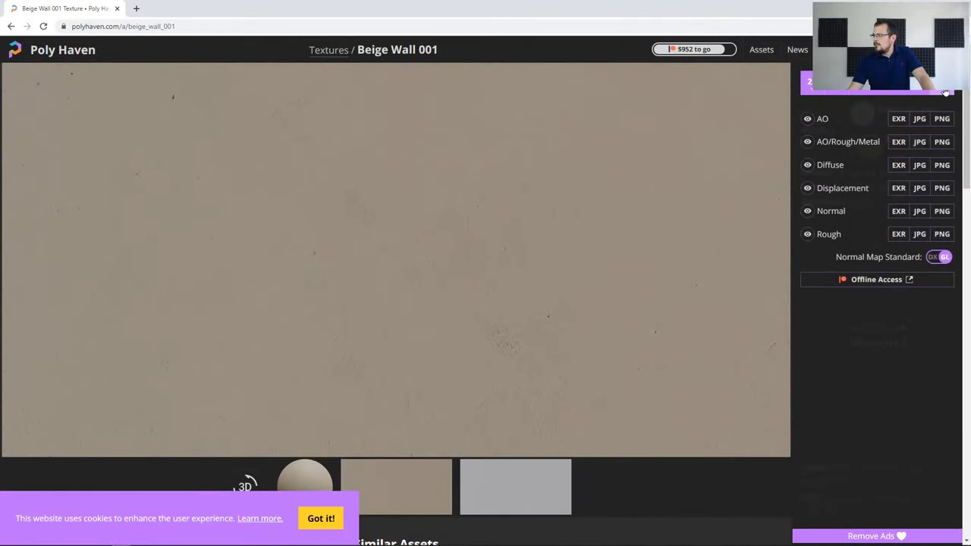
click(919, 166)
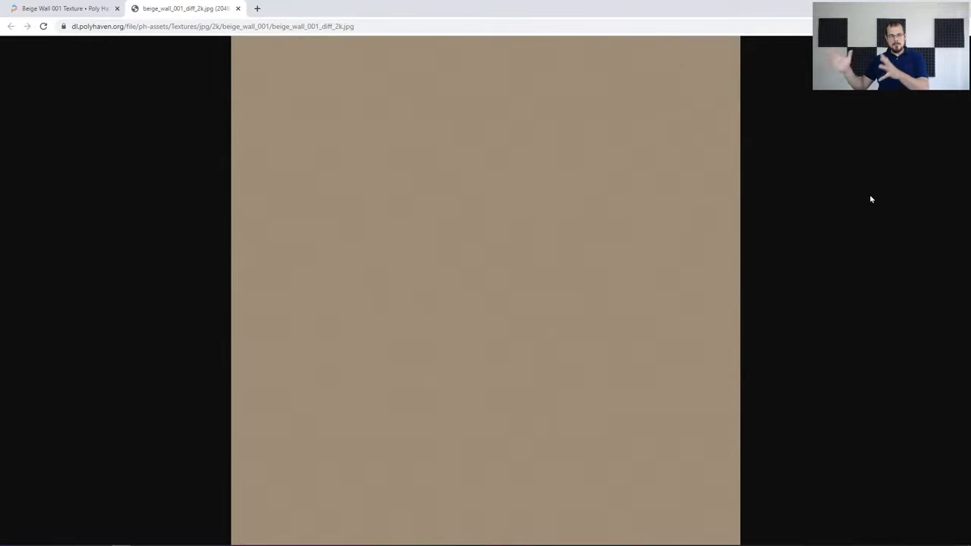
right_click(490, 203)
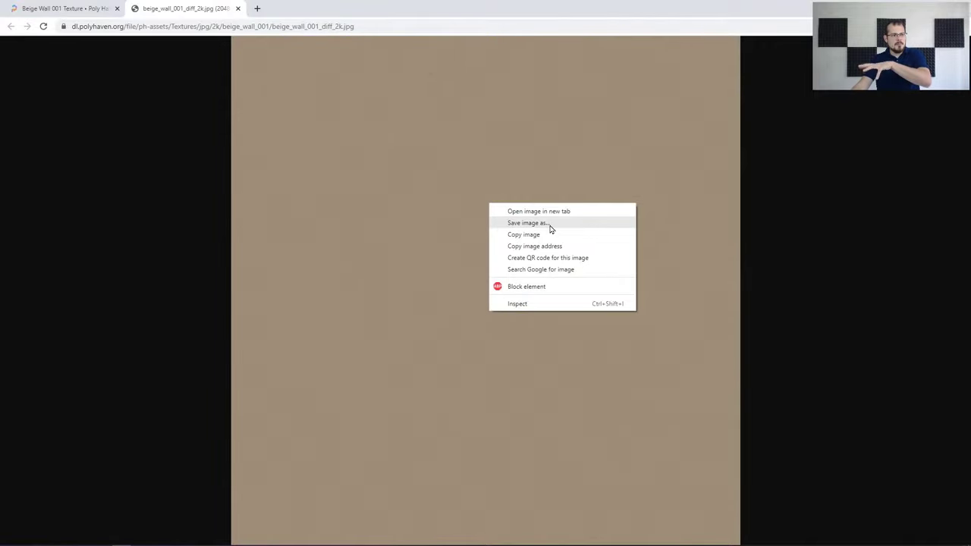
click(227, 256)
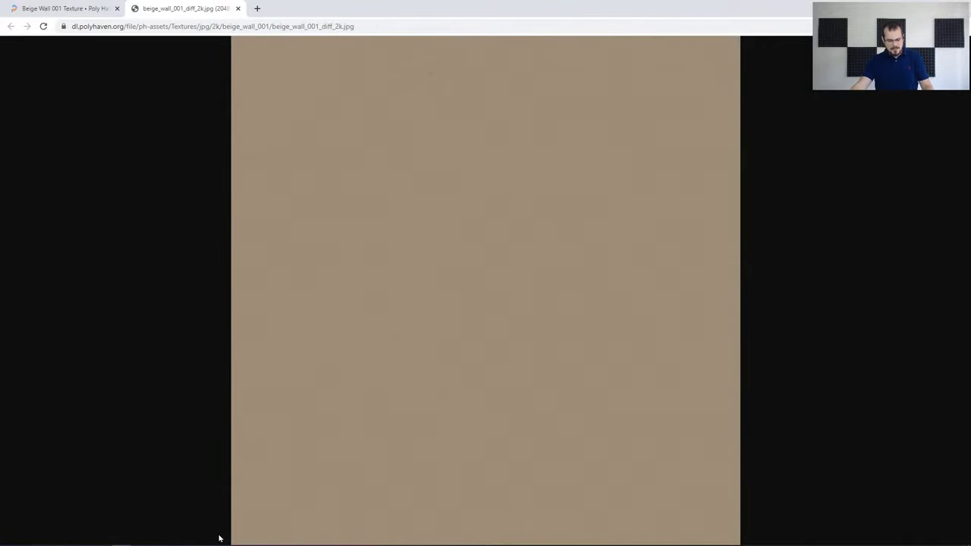
- Switch back to ARCHLine.XP and load beige_wall_001_diff_2k.jpg from the Textures folder as the new material's texture image
mouse_move(189, 537)
key(super)
click(195, 541)
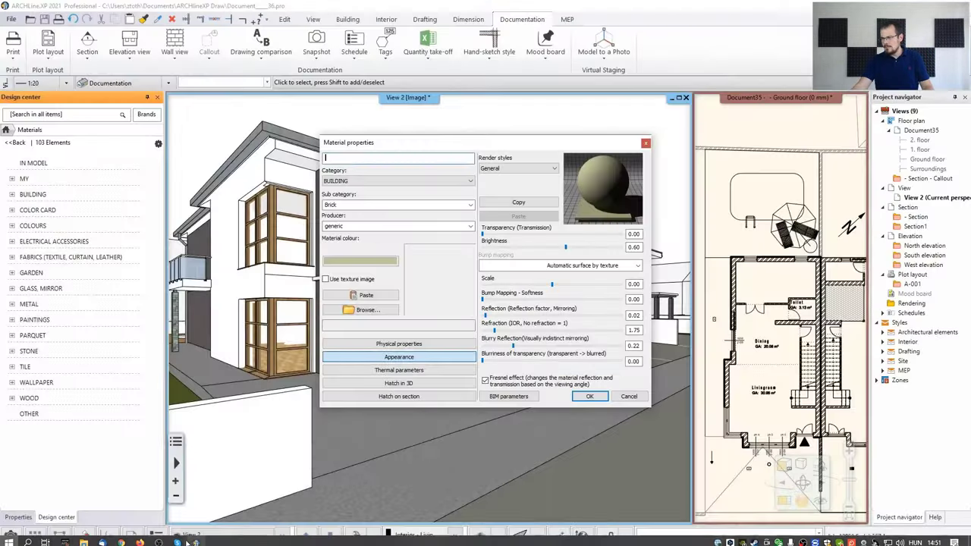
click(375, 310)
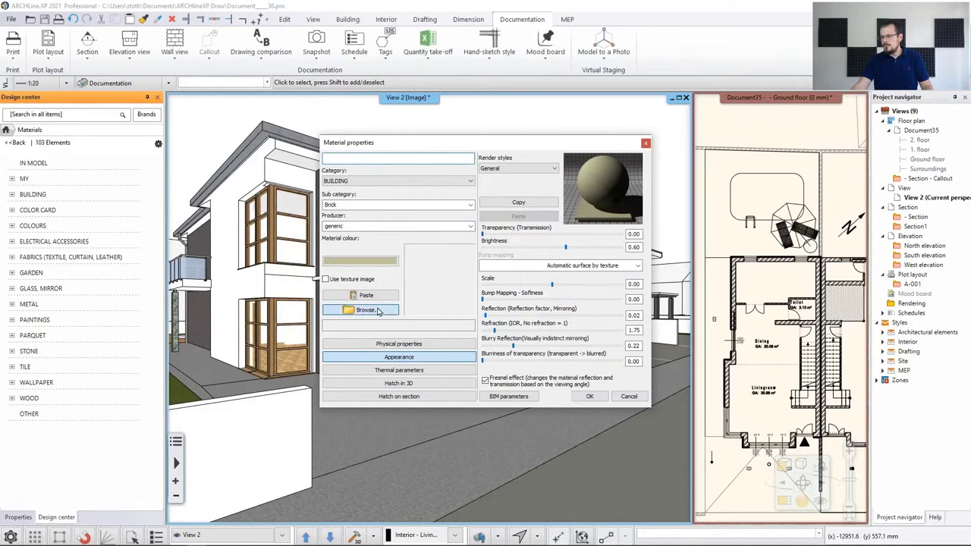
click(380, 224)
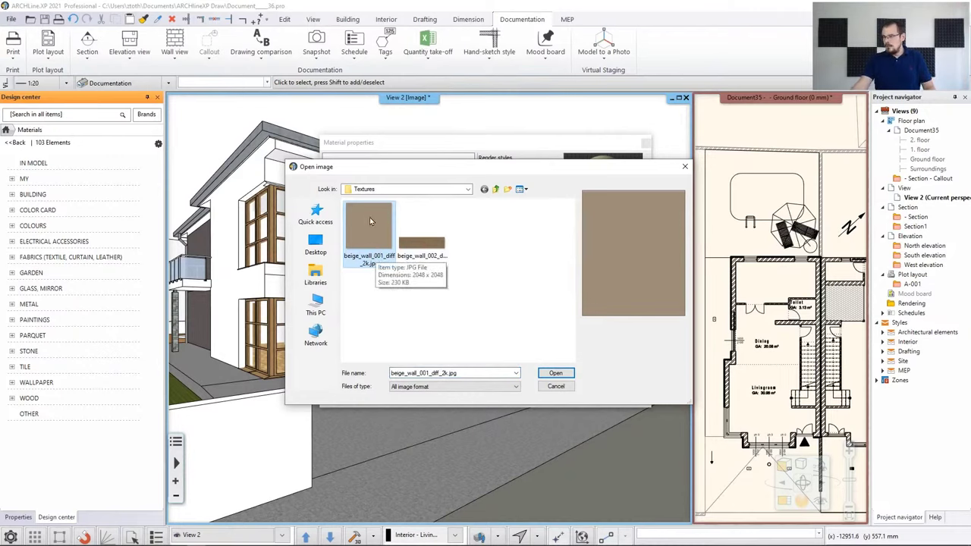
click(556, 373)
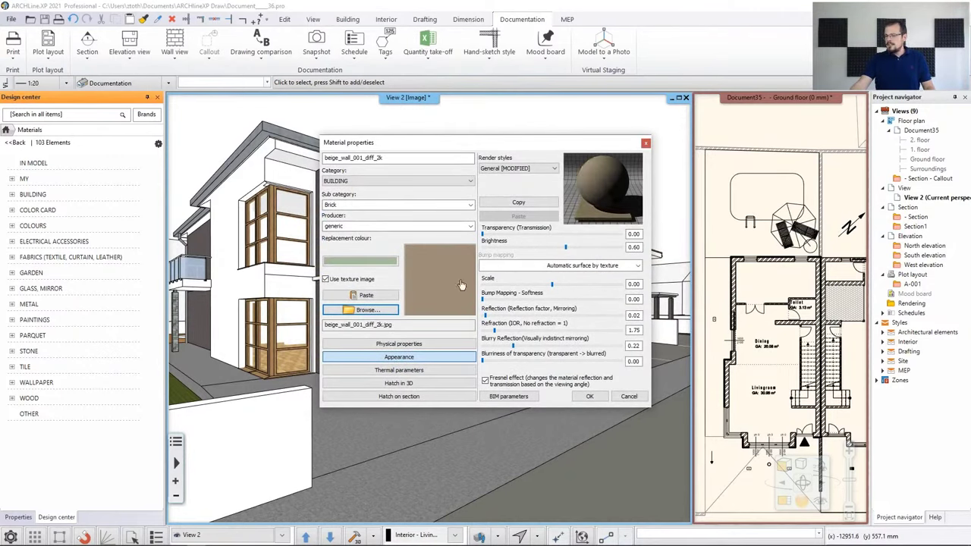
- Assign the new beige_wall_001_diff_2k material to the BUILDING category and the Plaster sub category
click(393, 183)
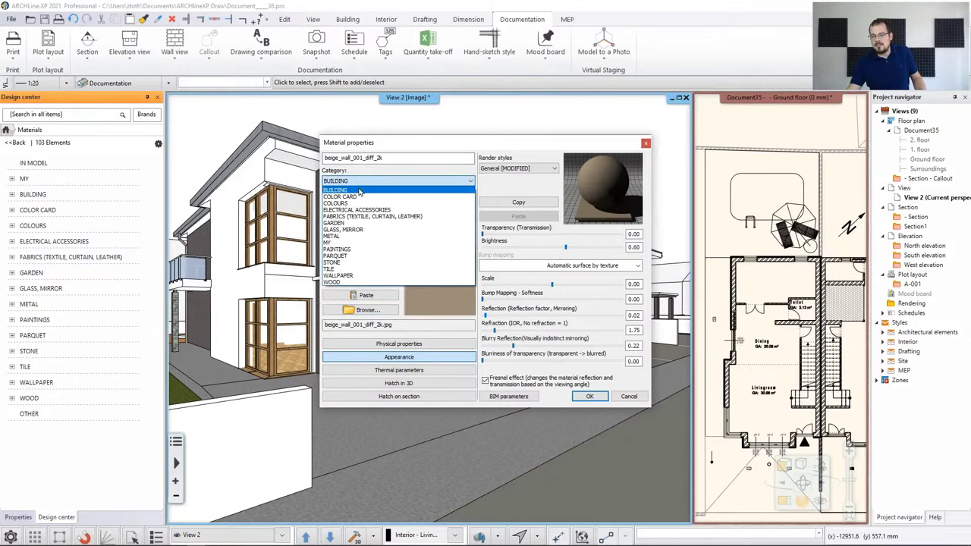
click(360, 193)
click(357, 205)
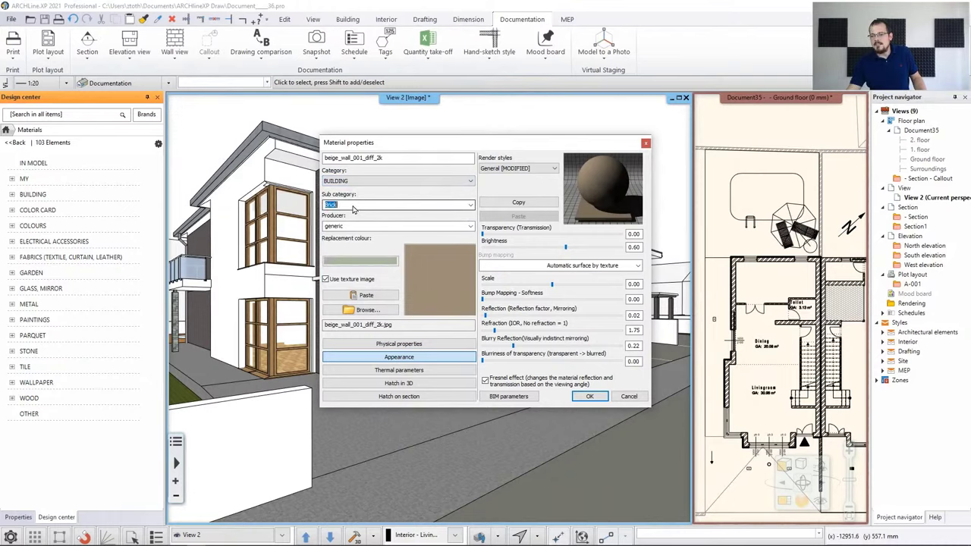
click(470, 204)
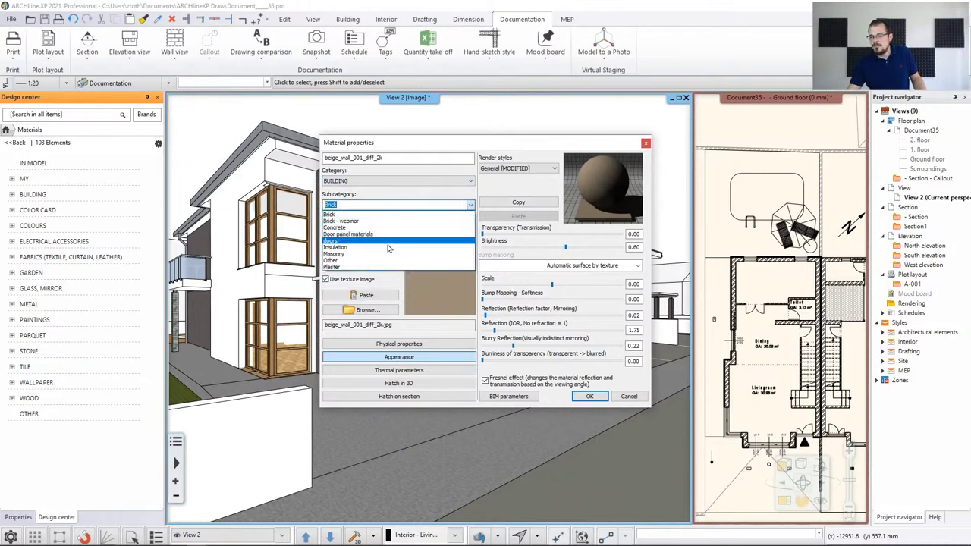
click(338, 267)
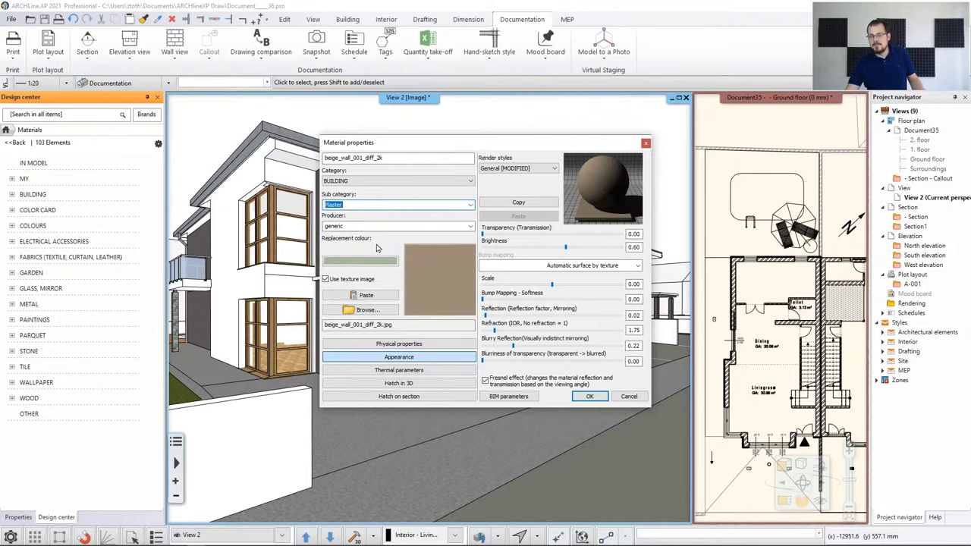
- Check the beige material's texture mapping size and set its render style to Wall
click(399, 344)
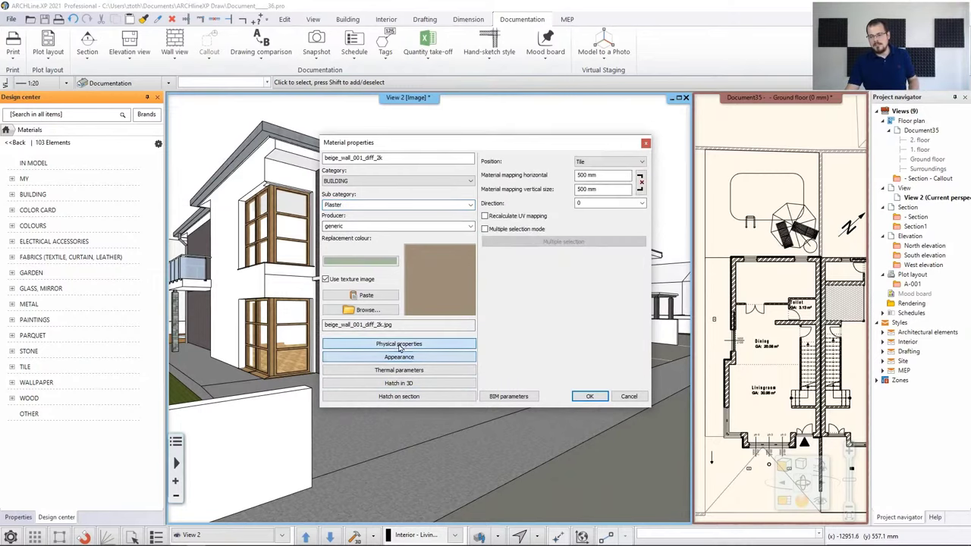
click(591, 191)
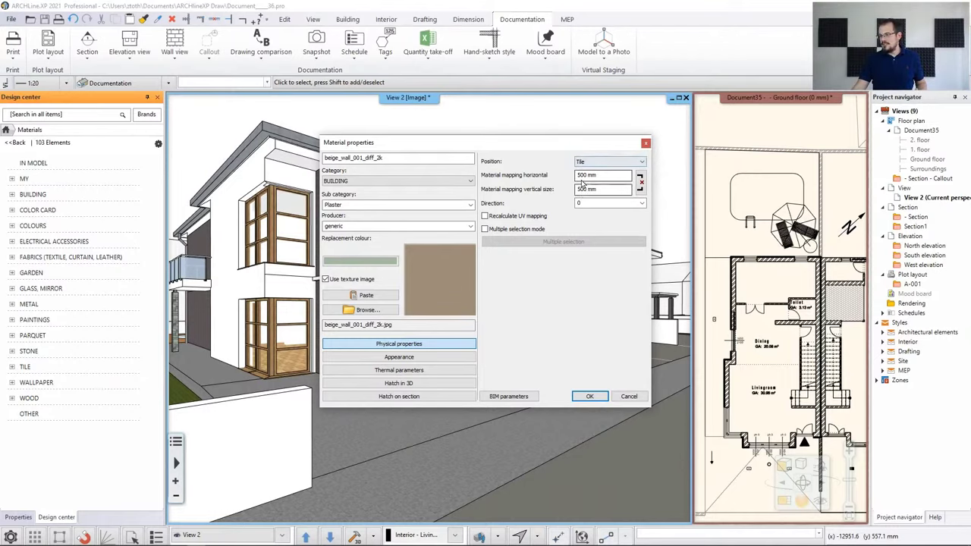
click(585, 175)
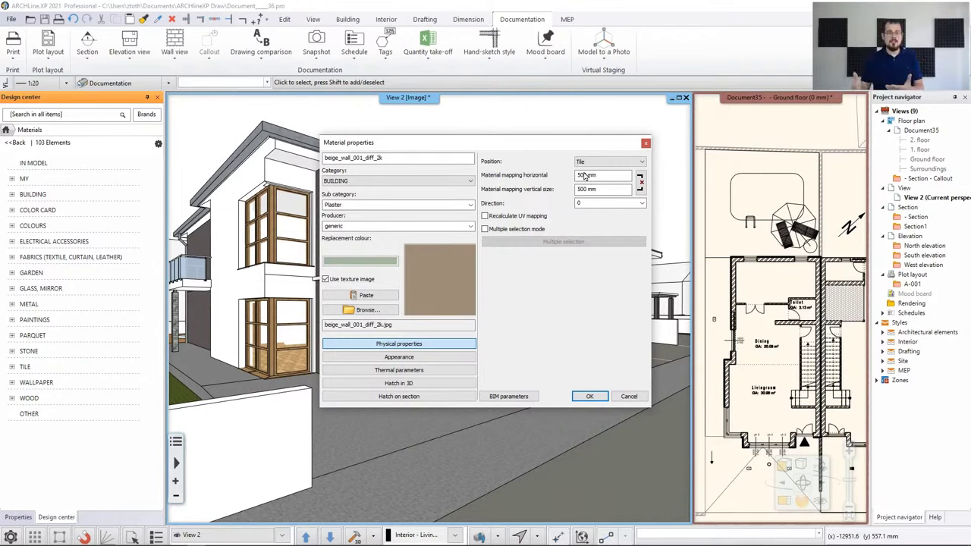
click(444, 357)
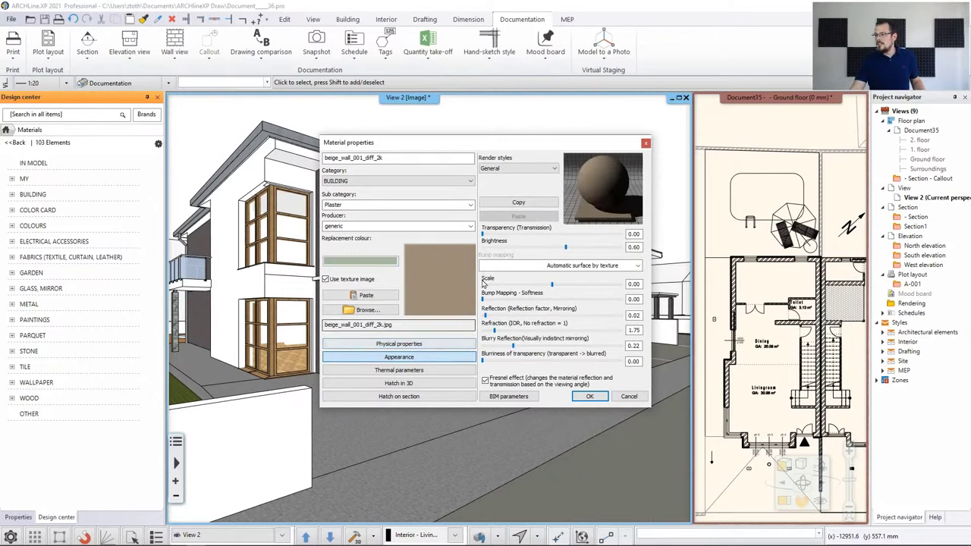
click(513, 175)
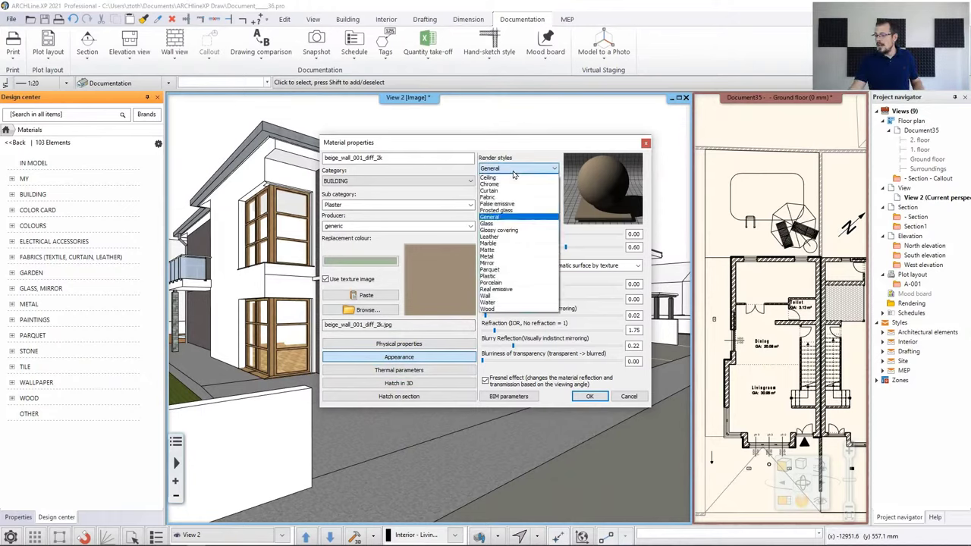
key(Escape)
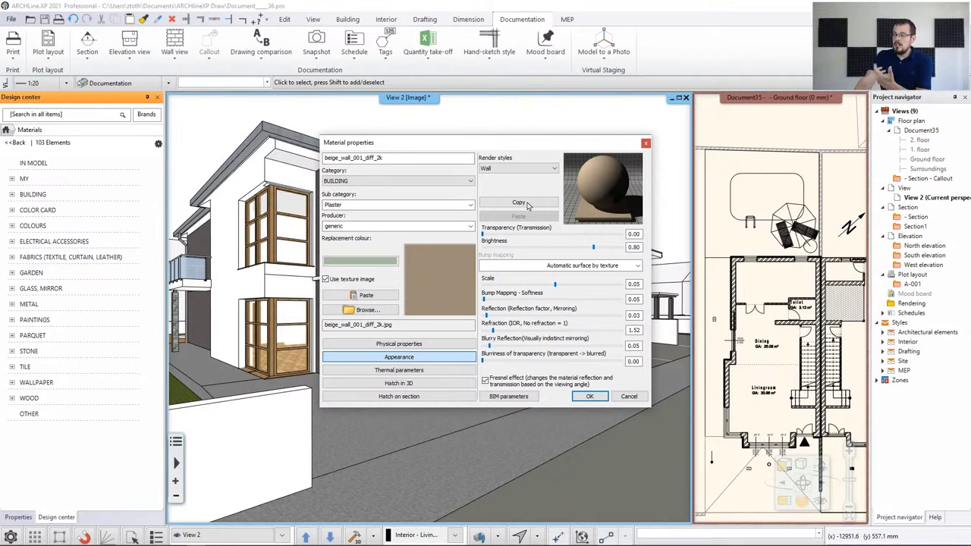
click(523, 168)
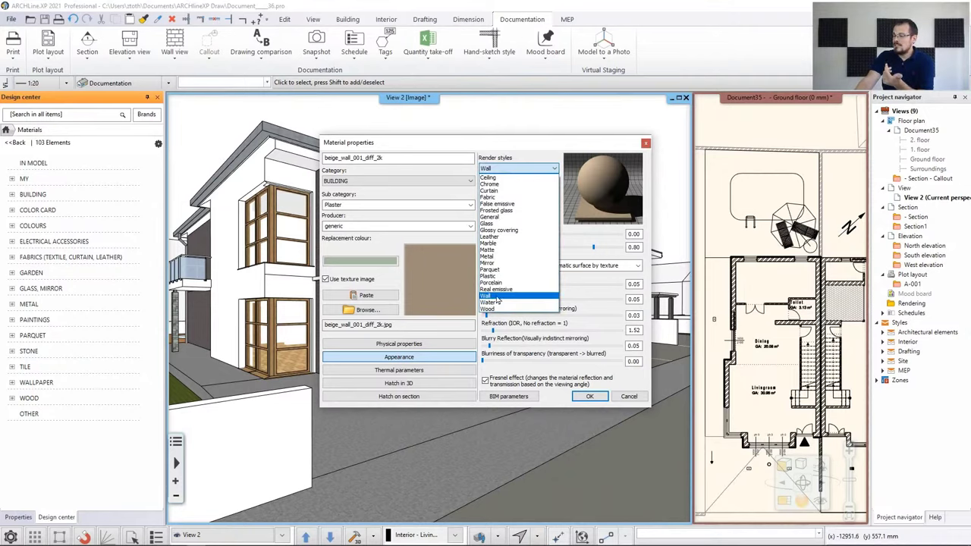
click(497, 296)
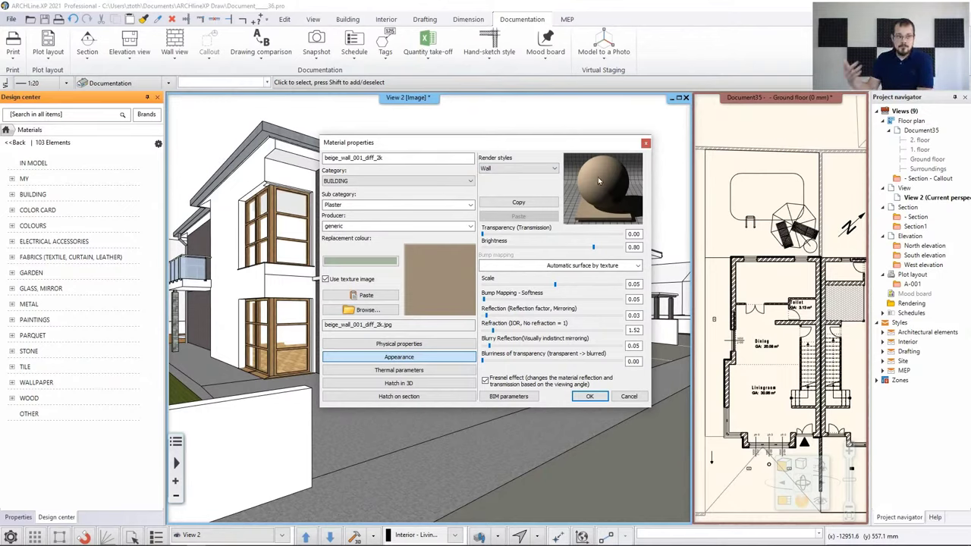
- Review the material's thermal parameters, 3D hatch and section hatch without changing the pattern, and save the new material
click(408, 370)
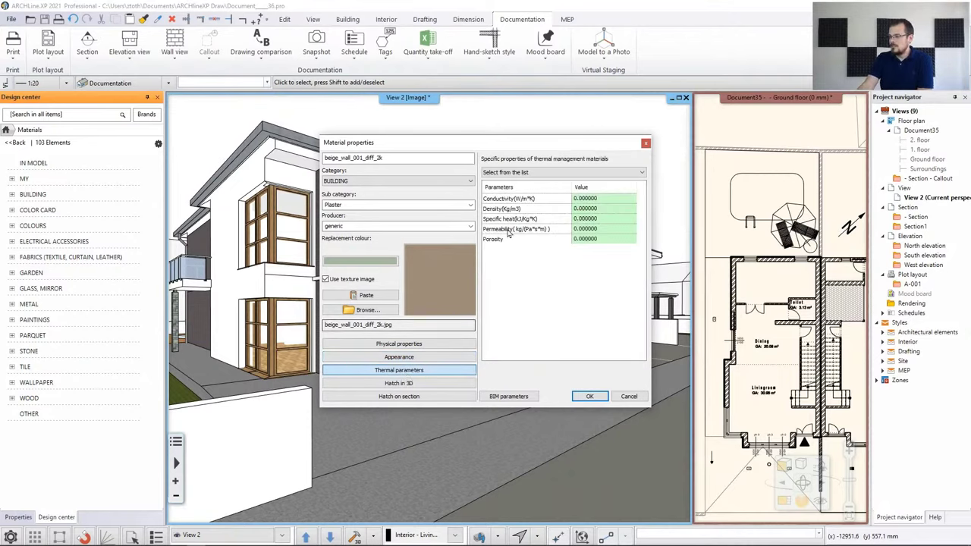
click(412, 385)
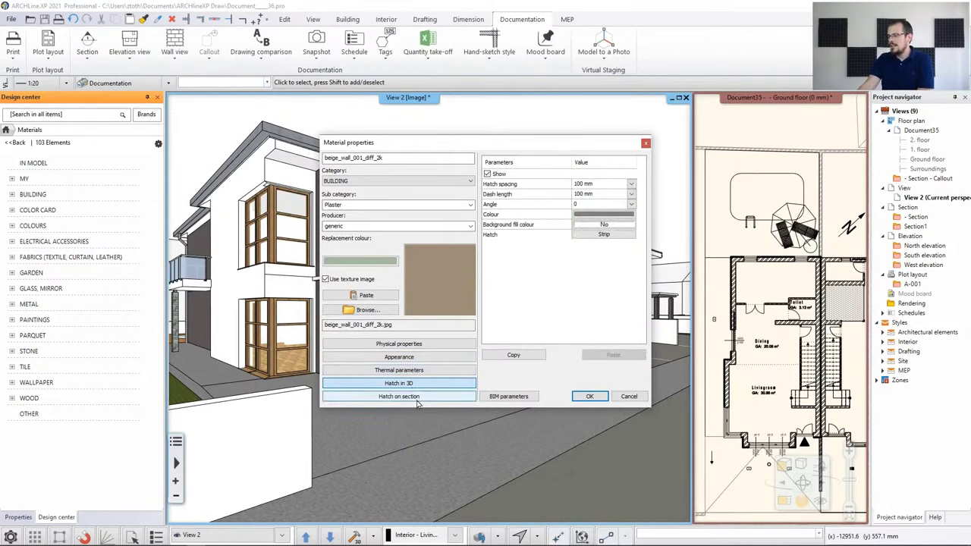
click(418, 397)
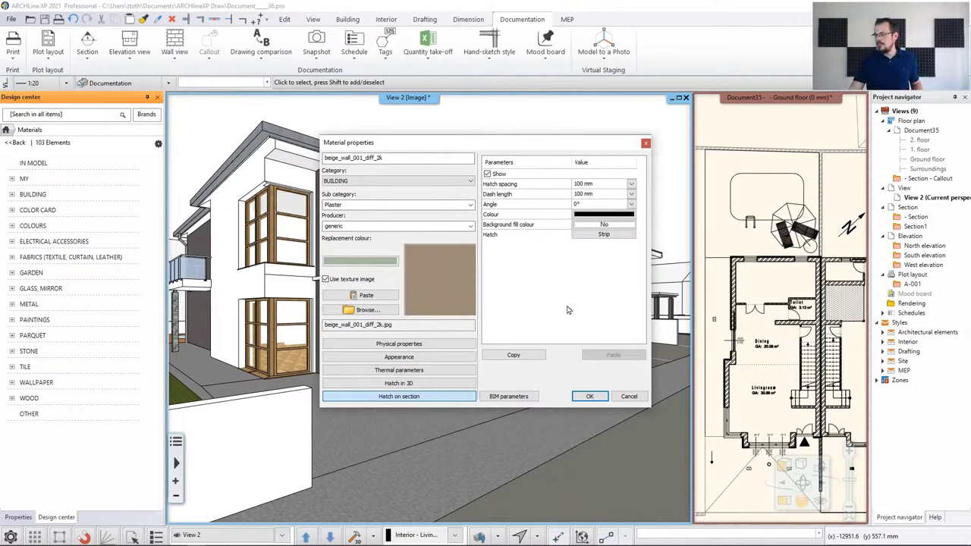
click(606, 234)
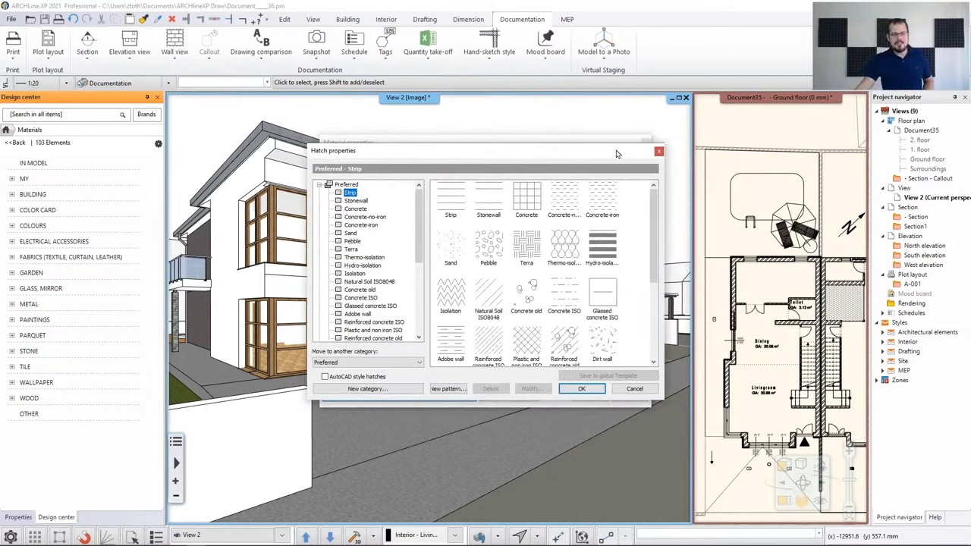
click(657, 151)
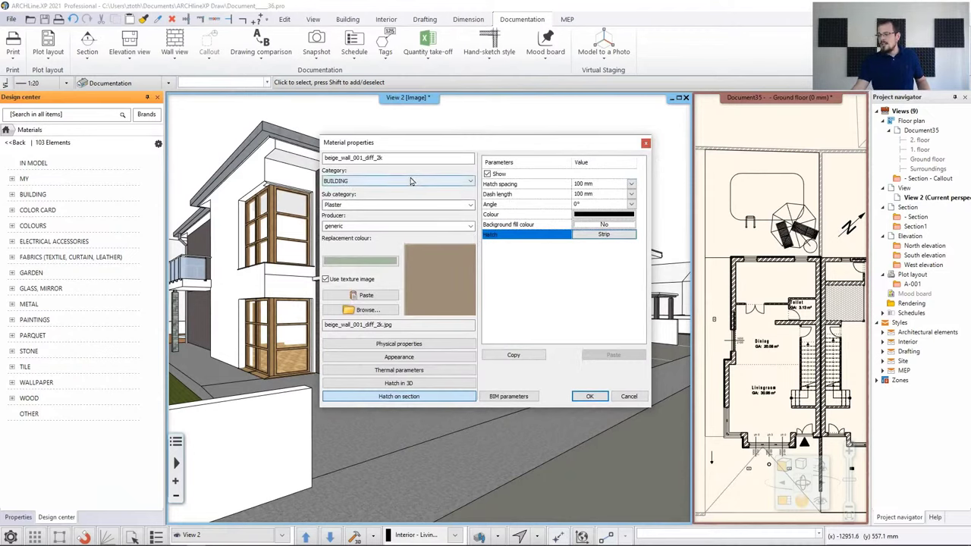
click(590, 396)
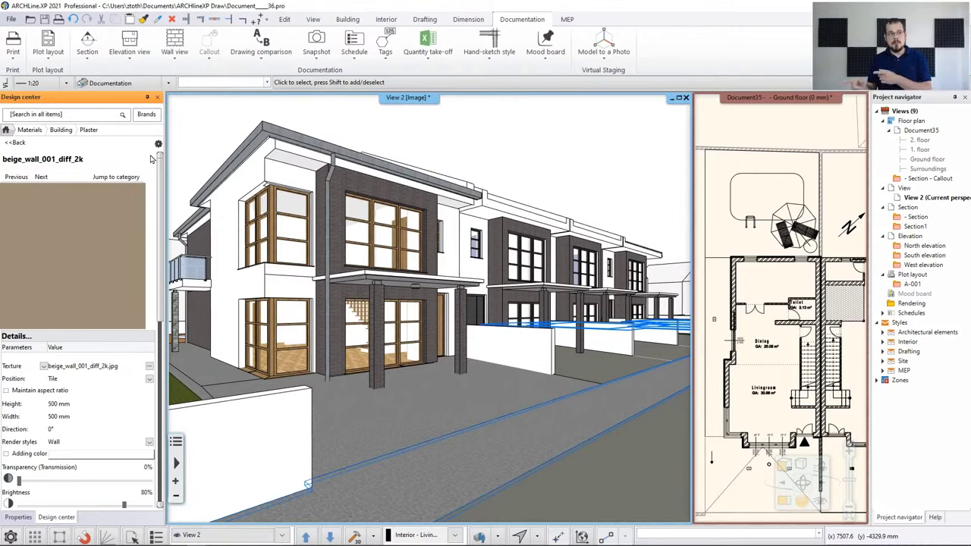
- Replace the brick material of the house's upper front wall with beige_wall_001_diff_2k, using the replacing one material with another option
middle_drag(425, 227, 463, 232)
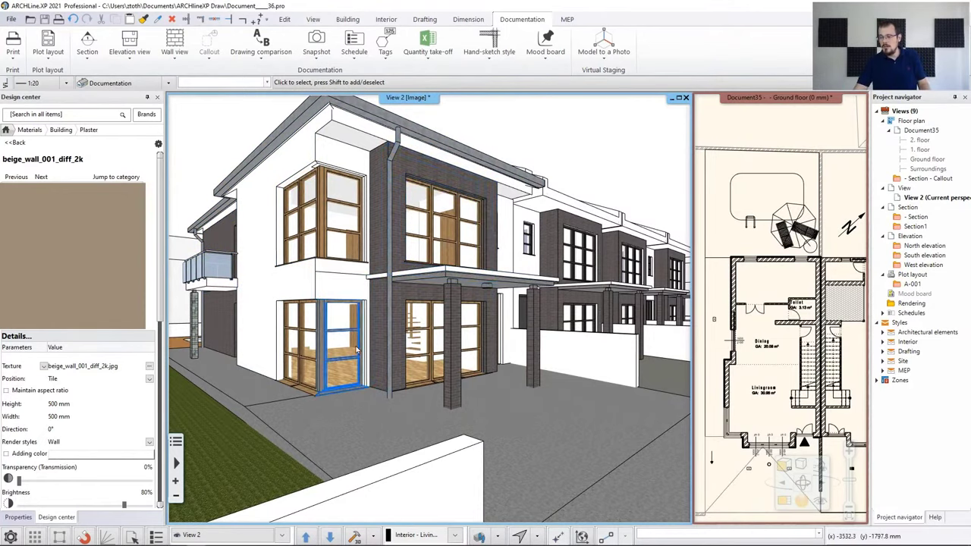
drag(43, 254, 379, 202)
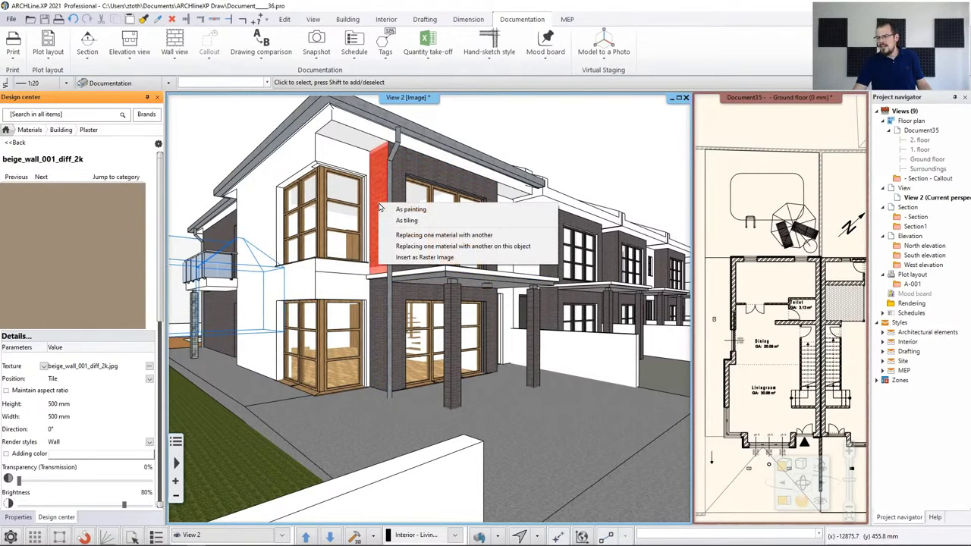
click(444, 235)
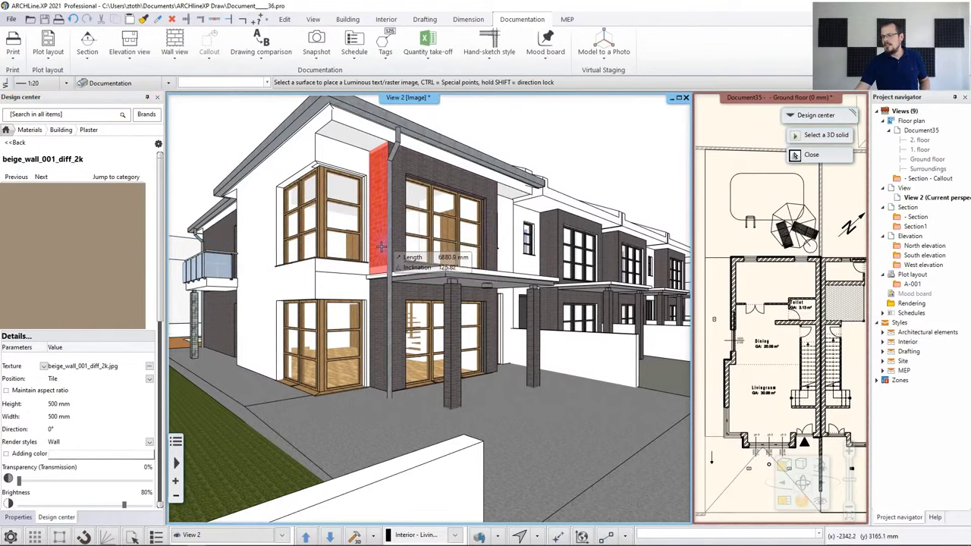
click(381, 246)
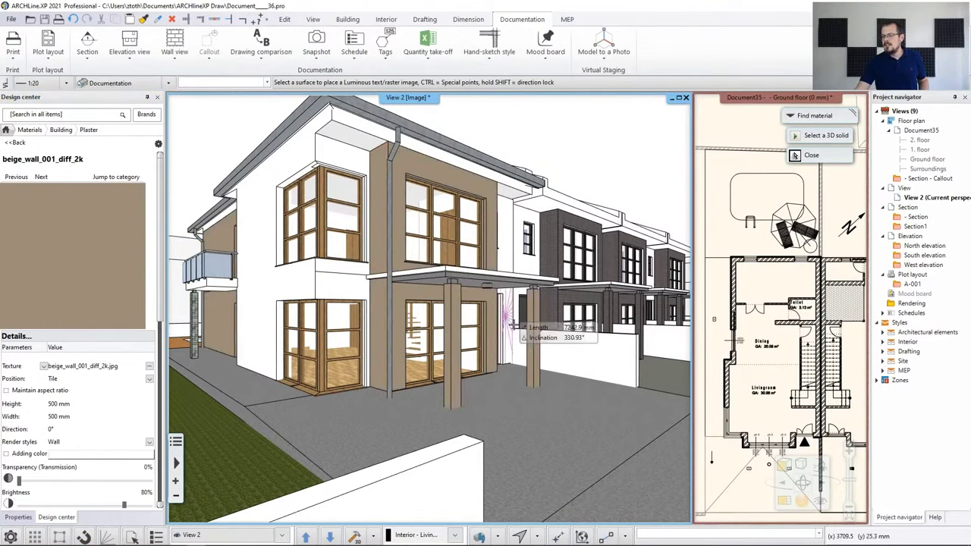
key(Escape)
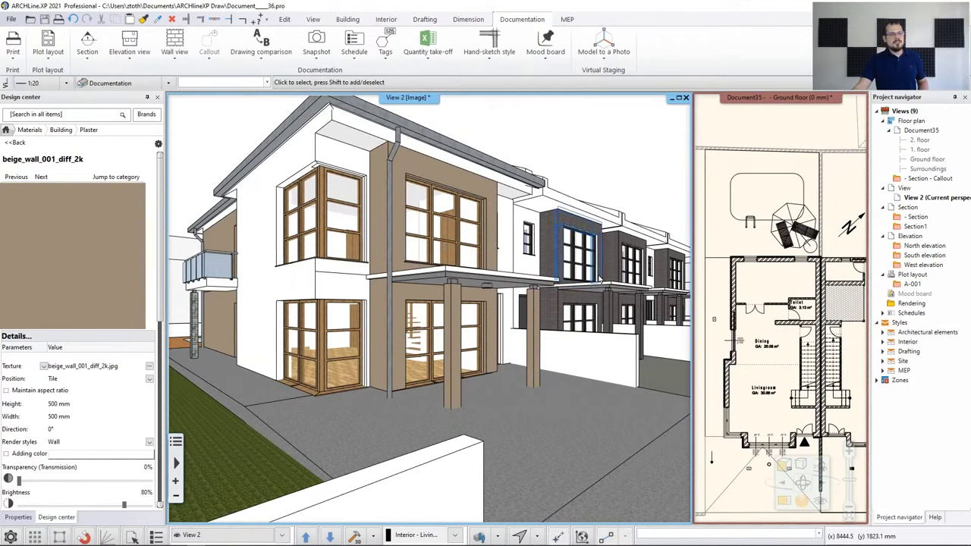
- Replace the stone material on the column under the side balcony with beige_wall_001_diff_2k
scroll(599, 277, up, 2)
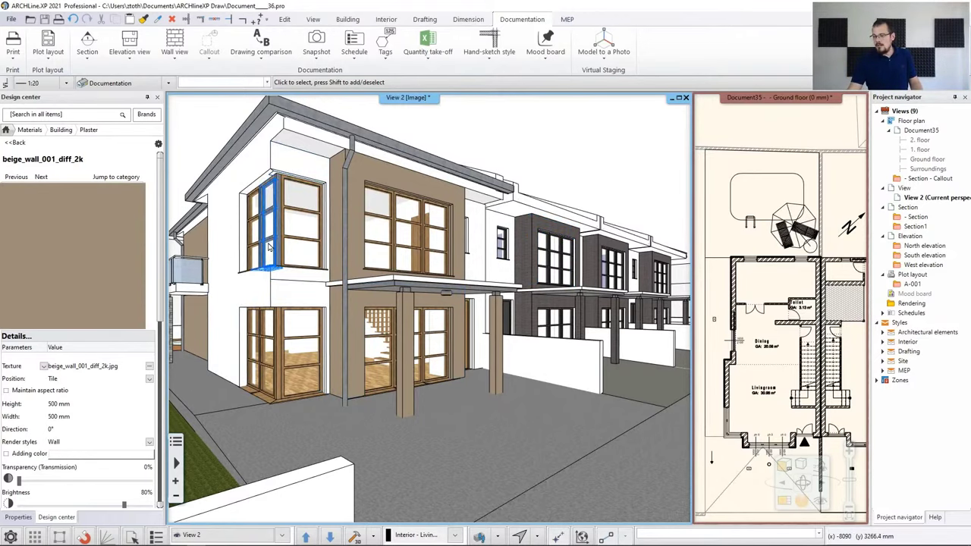
middle_drag(283, 220, 416, 305)
scroll(262, 302, up, 5)
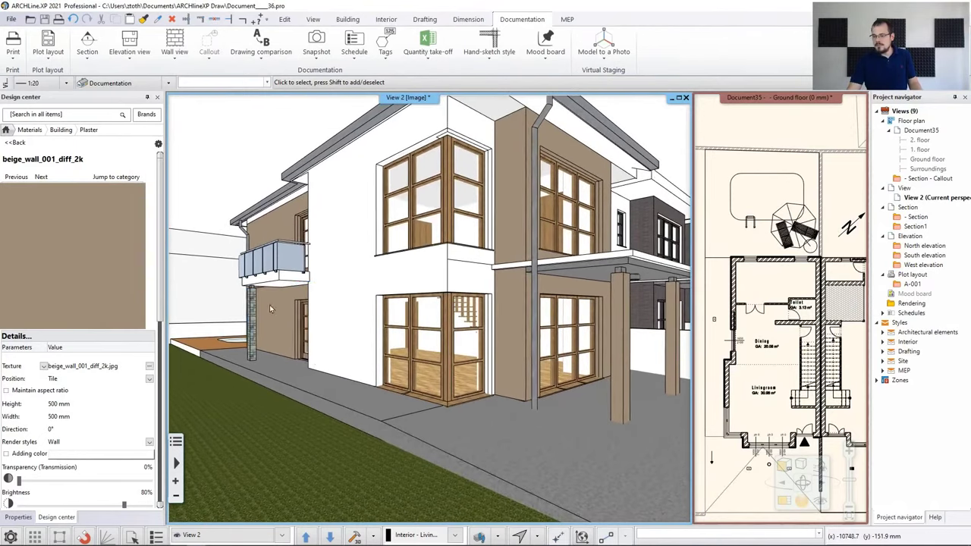
scroll(262, 306, up, 1)
click(258, 257)
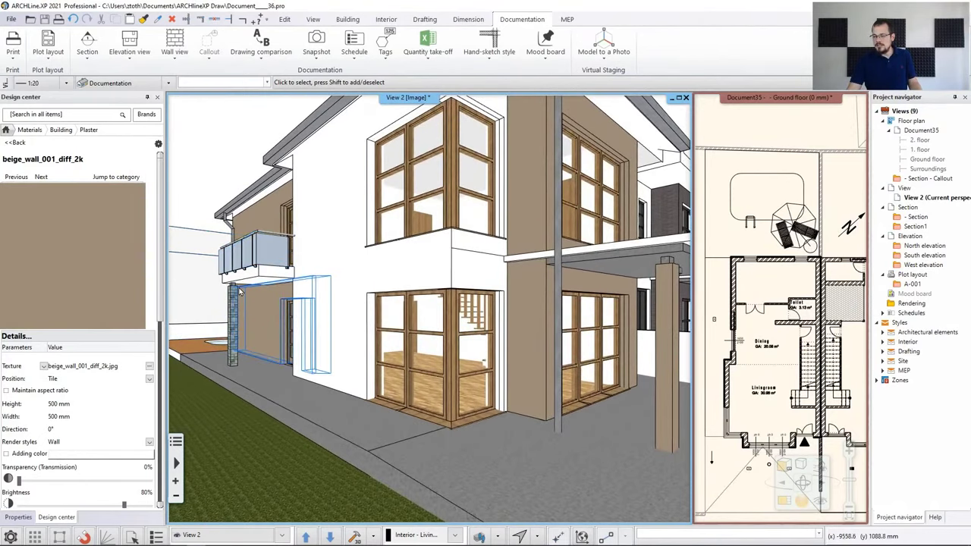
drag(88, 280, 233, 316)
click(266, 368)
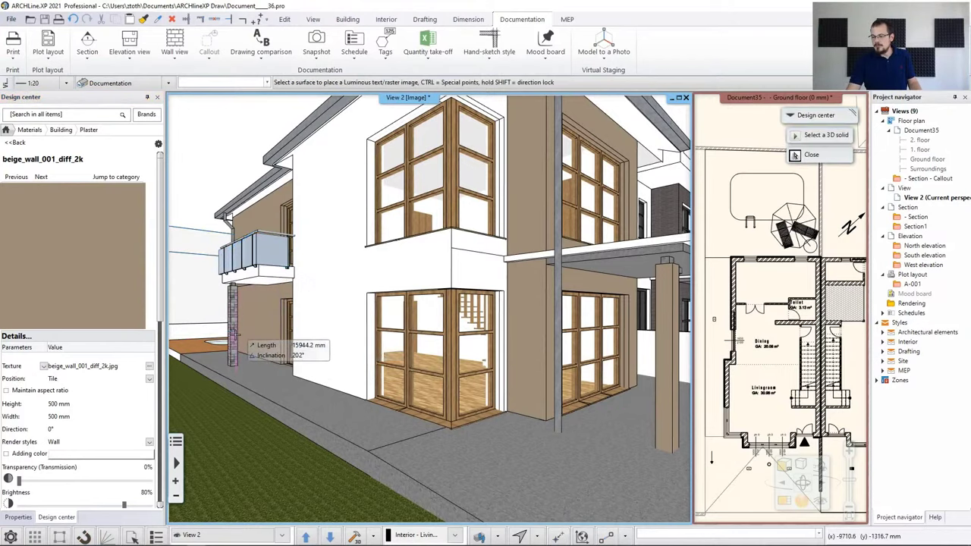
middle_drag(241, 341, 382, 231)
key(Escape)
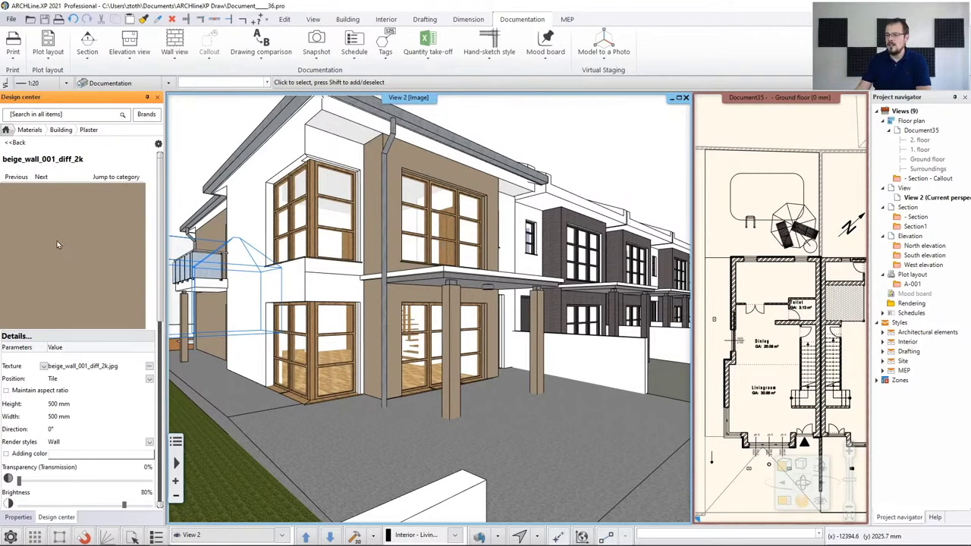
- Create a copy of the beige_wall_001_diff_2k material as a color card, confirm the conversion, and name it wall_coloring
click(158, 144)
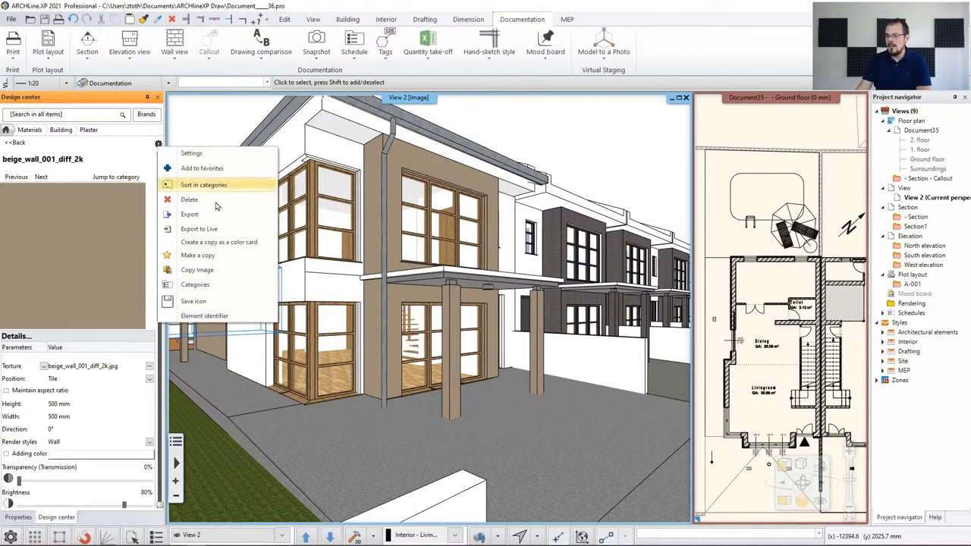
click(238, 243)
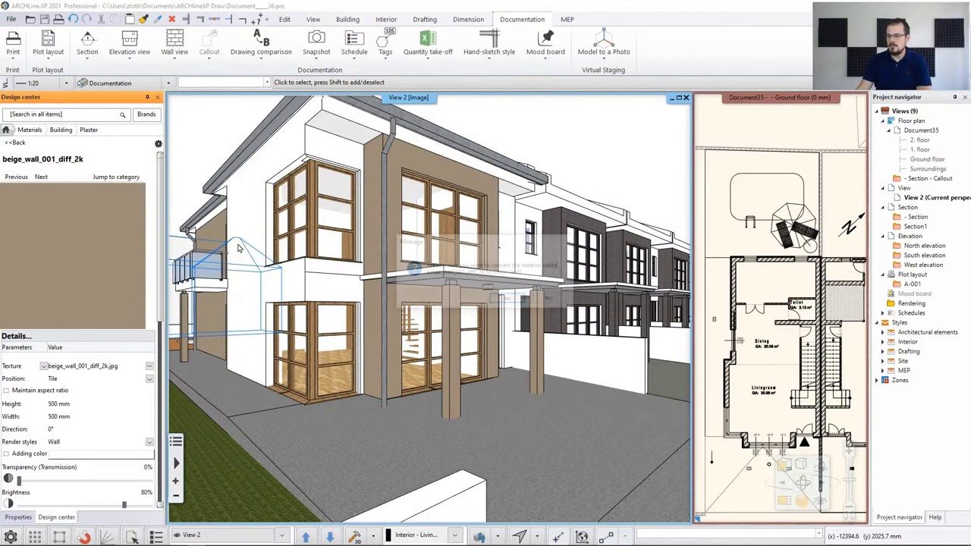
click(508, 299)
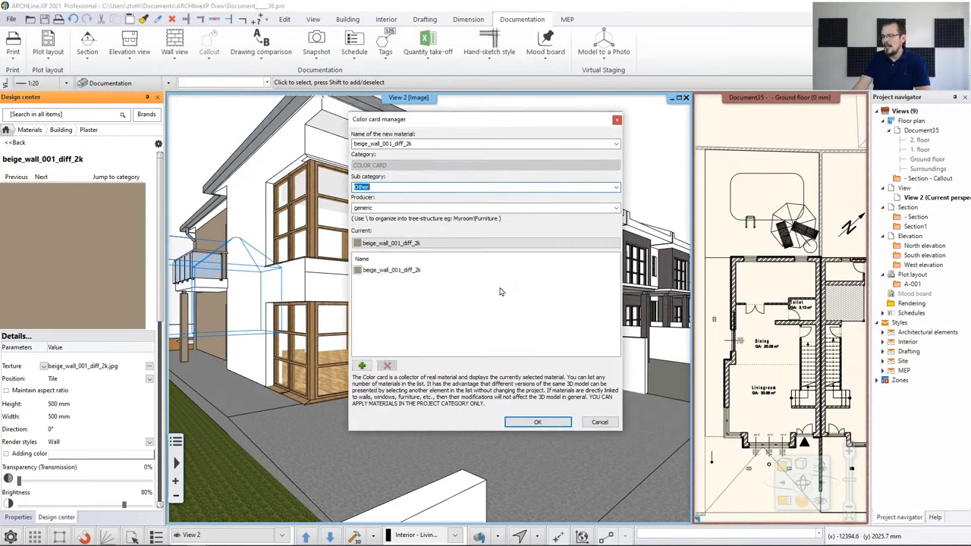
double_click(427, 144)
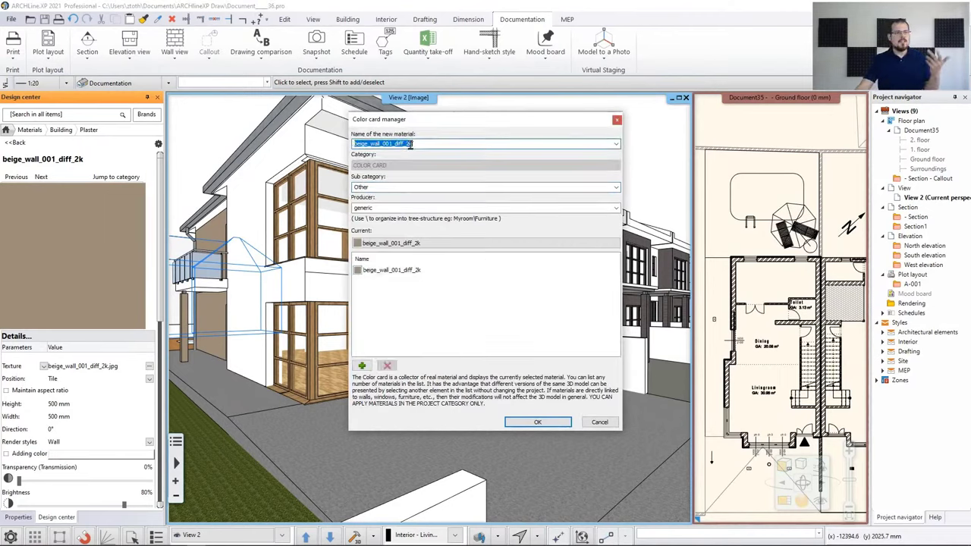
text(w)
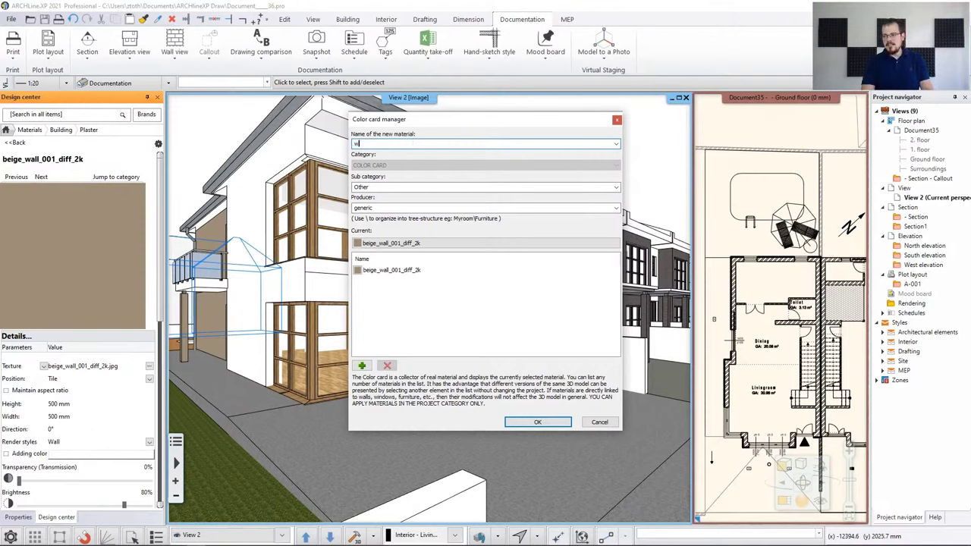
text(all_coloring)
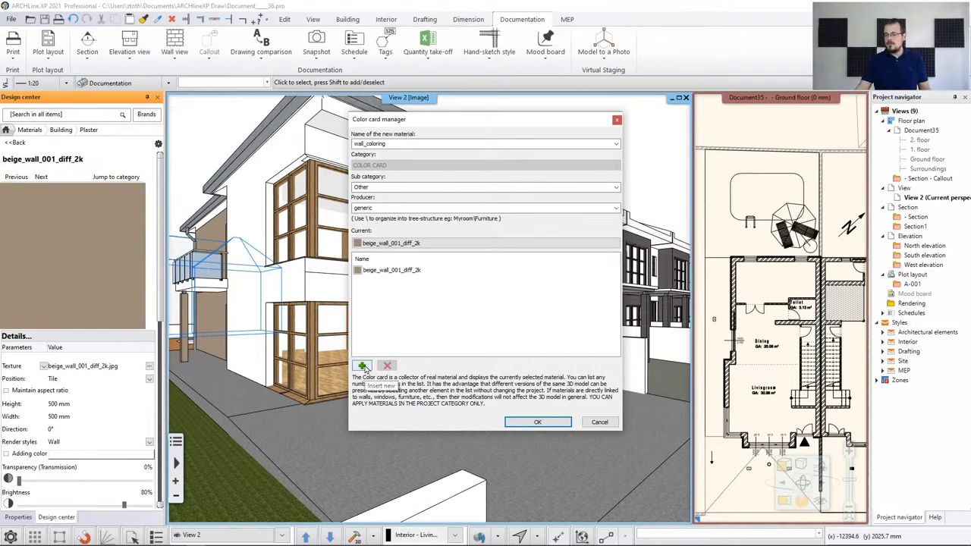
- Add the Brick6 material from the model's materials to the wall_coloring color card
click(363, 366)
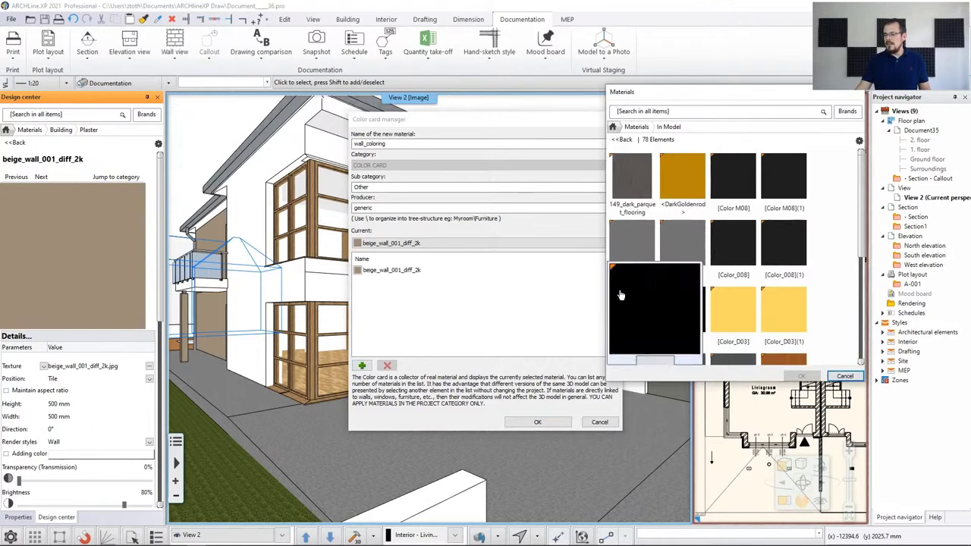
scroll(674, 166, down, 3)
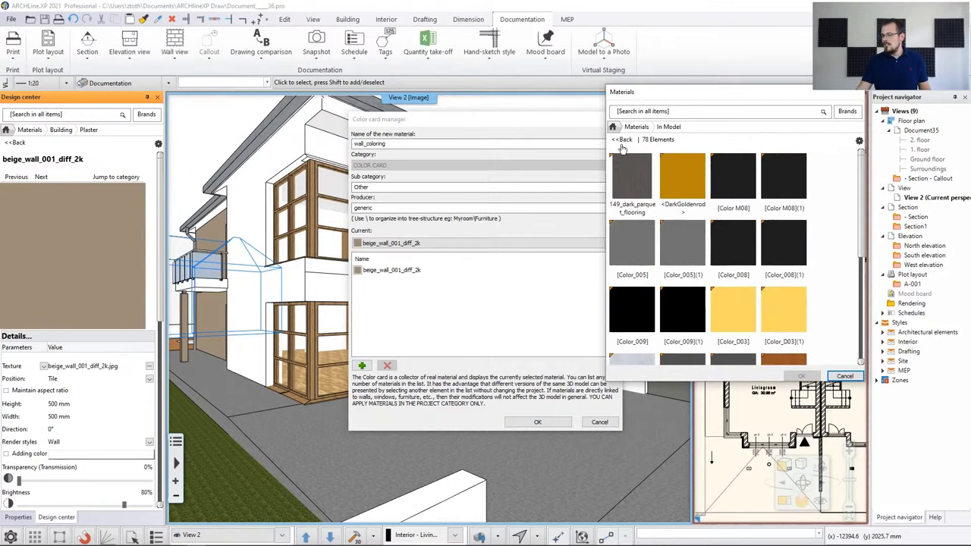
scroll(728, 250, up, 3)
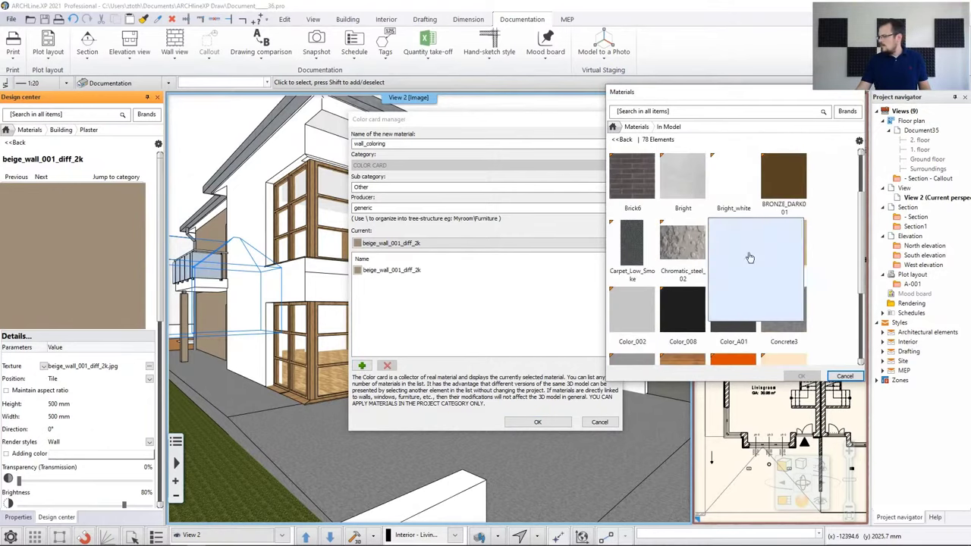
click(640, 189)
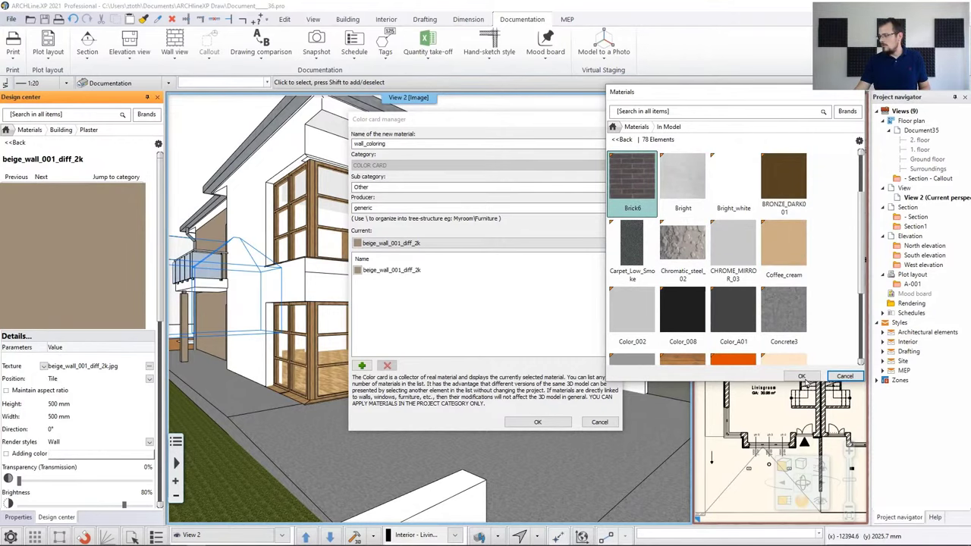
click(800, 376)
- Add the Stonewall_048 material from the model's materials to the wall_coloring color card
click(361, 365)
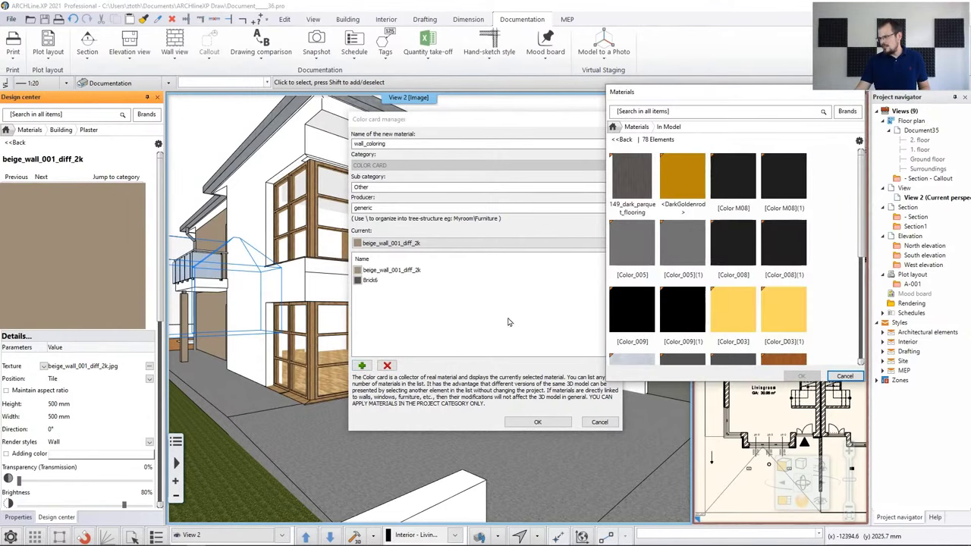
scroll(770, 243, down, 5)
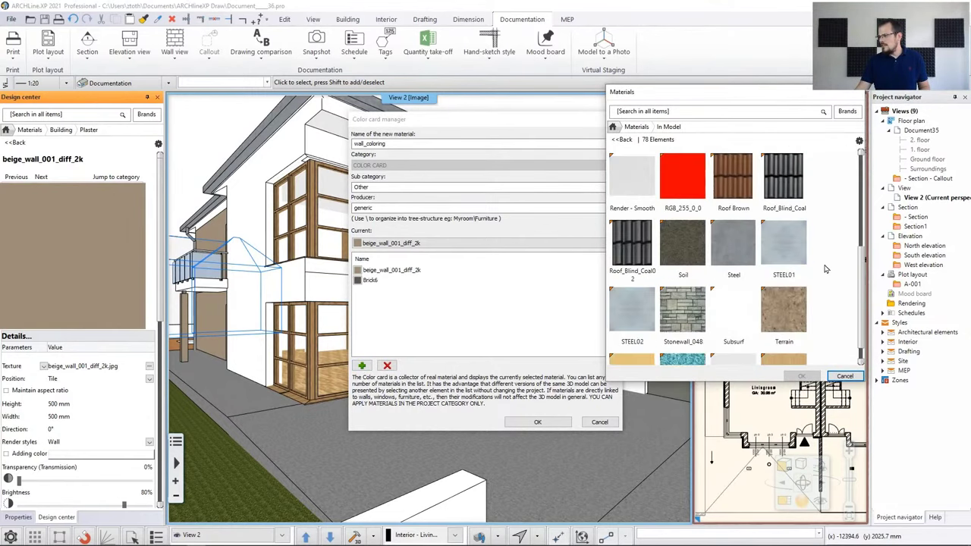
click(694, 331)
click(803, 377)
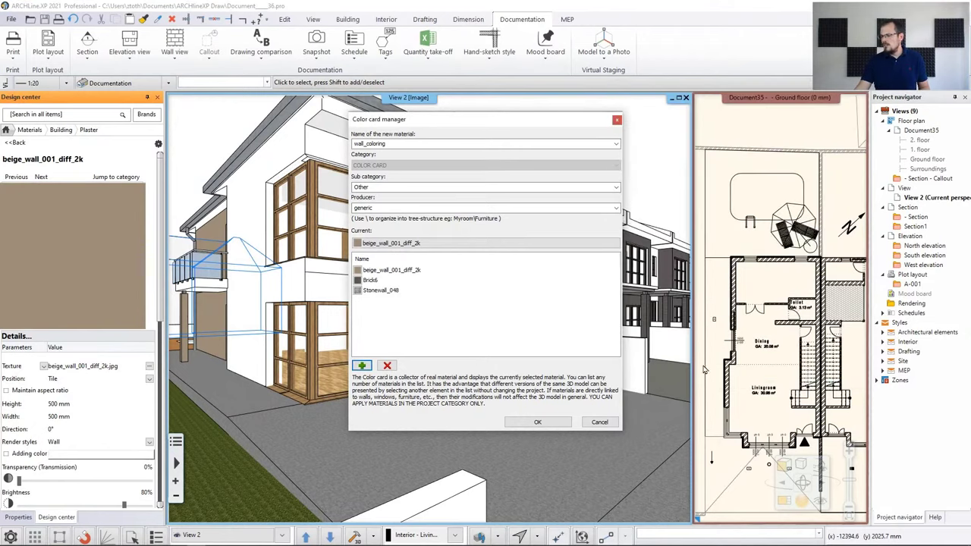
- Try the listed materials as the color card's current one, settle on Brick6, and save the card
click(390, 280)
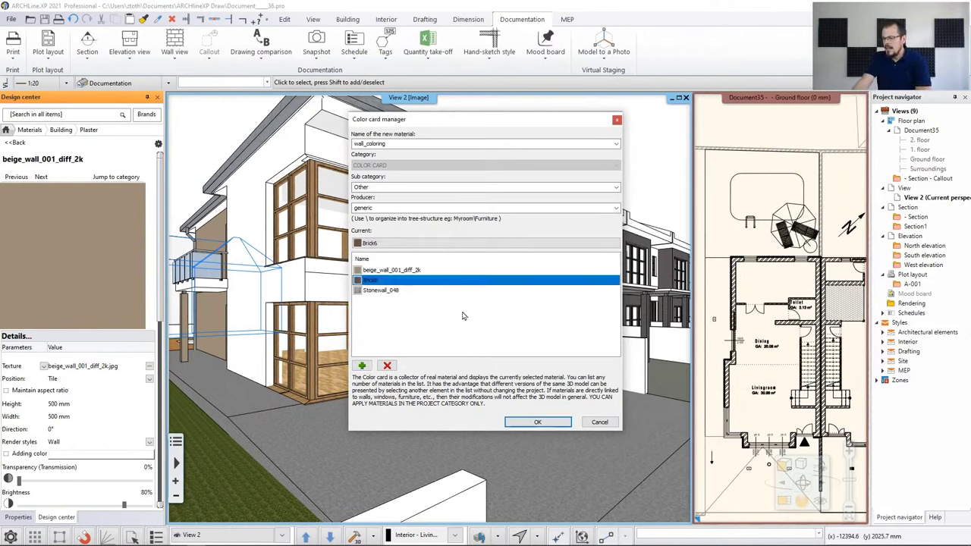
click(391, 271)
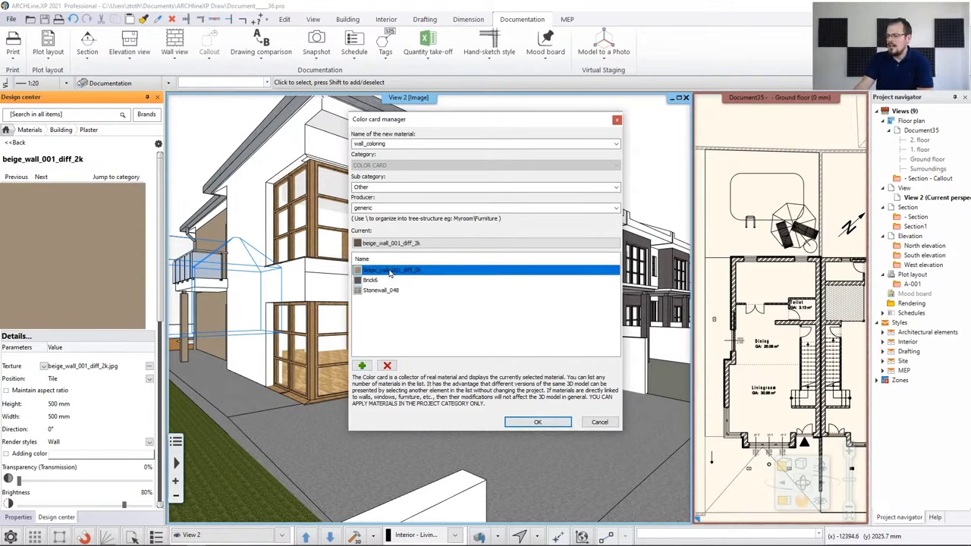
click(378, 282)
click(379, 289)
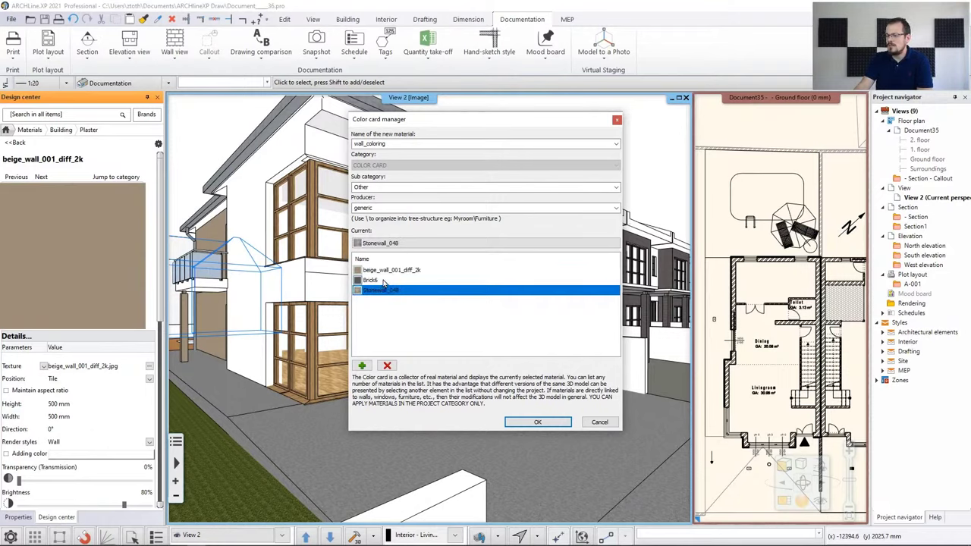
click(385, 281)
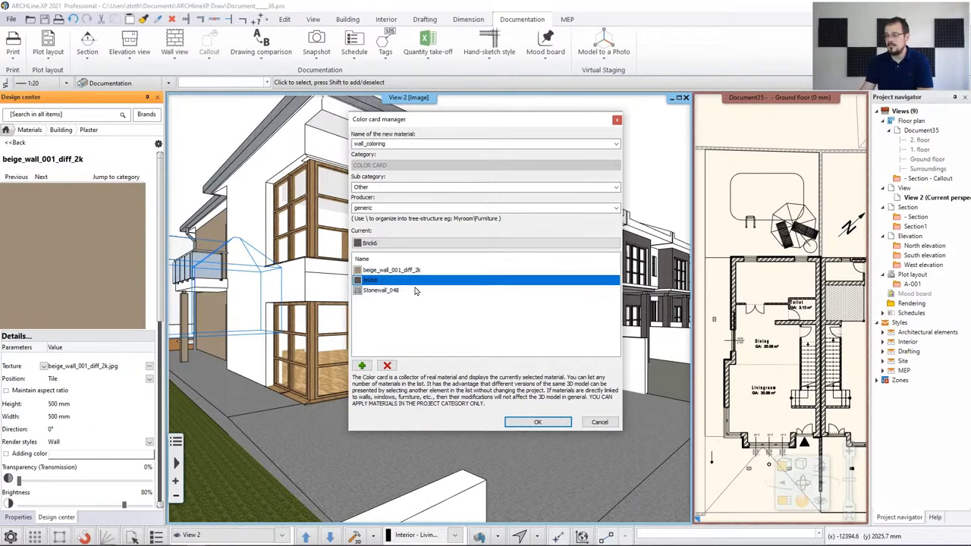
click(538, 422)
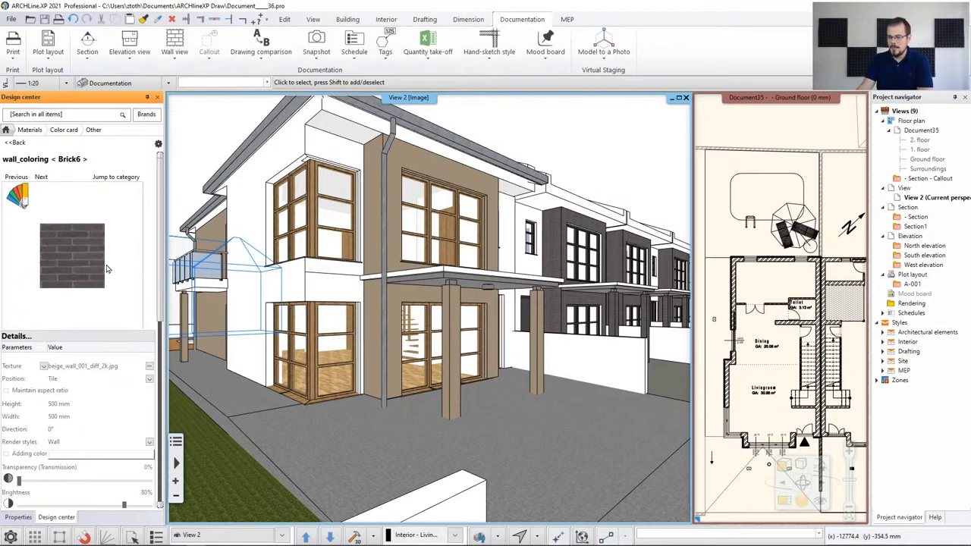
- Replace the beige material on the upper front wall with the wall_coloring color card throughout the model, choosing Brick6
mouse_move(106, 269)
mouse_down()
mouse_move(91, 282)
mouse_move(303, 166)
mouse_move(495, 282)
mouse_move(326, 371)
mouse_move(67, 263)
mouse_move(195, 259)
mouse_move(374, 185)
mouse_up()
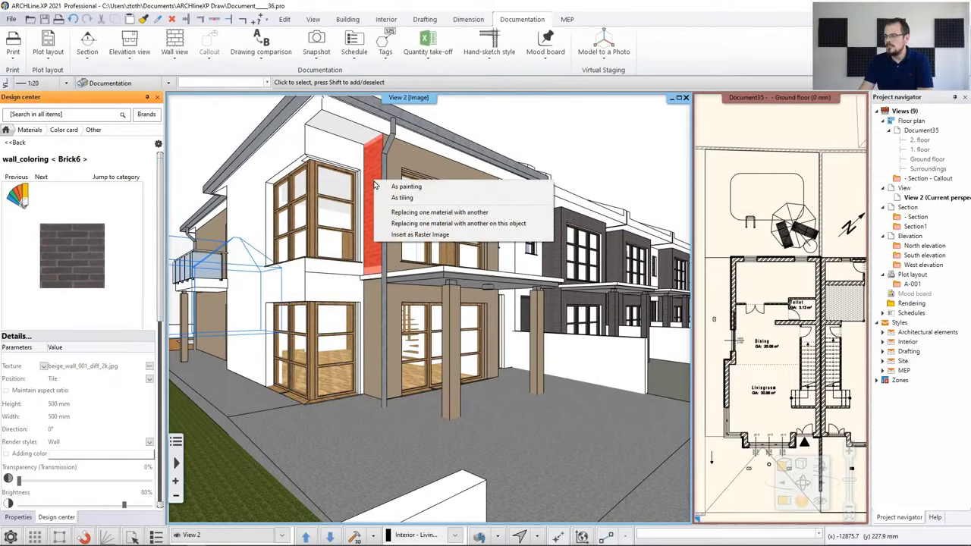
click(423, 214)
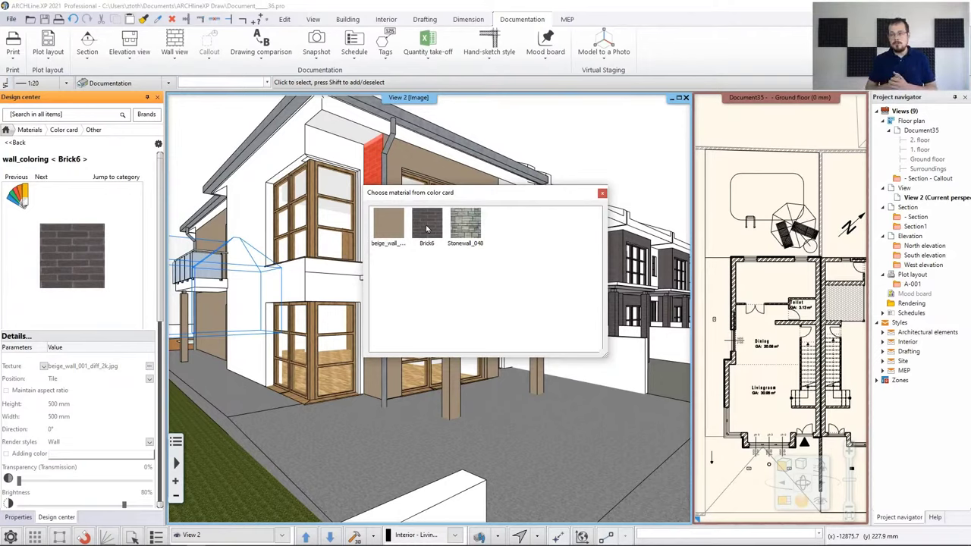
click(427, 229)
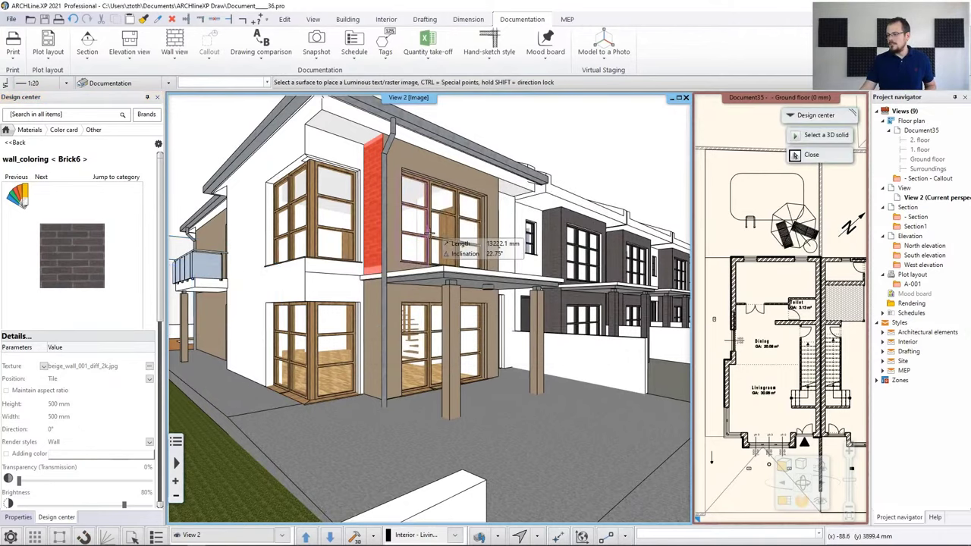
click(374, 244)
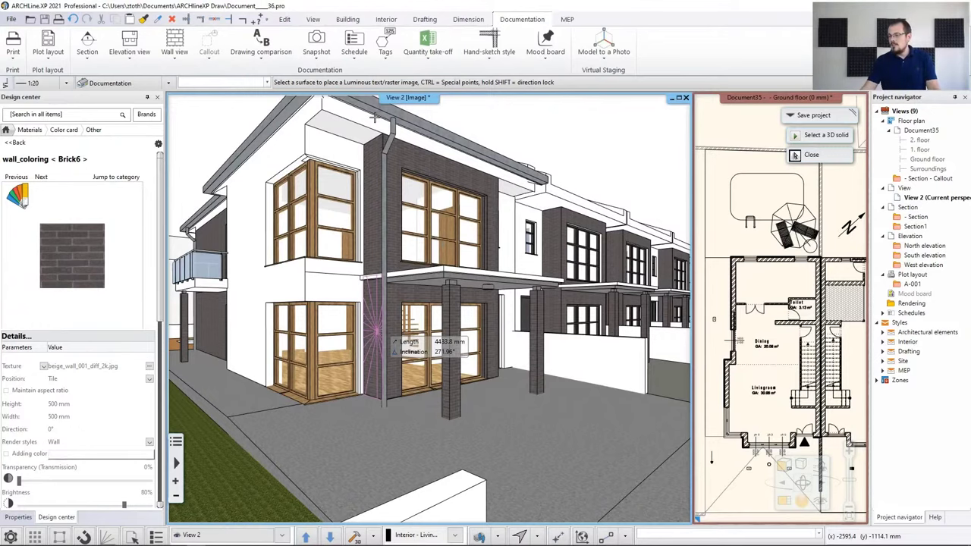
key(Escape)
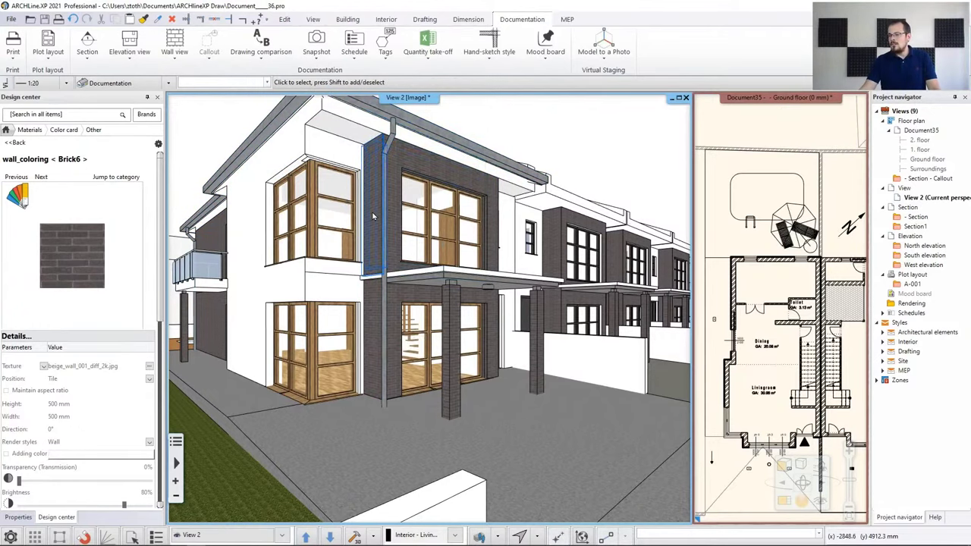
- Switch the front wall's color card between Stonewall_048, beige_wall_001_diff_2k and Brick6 to compare the variants, ending on Brick6
right_click(372, 217)
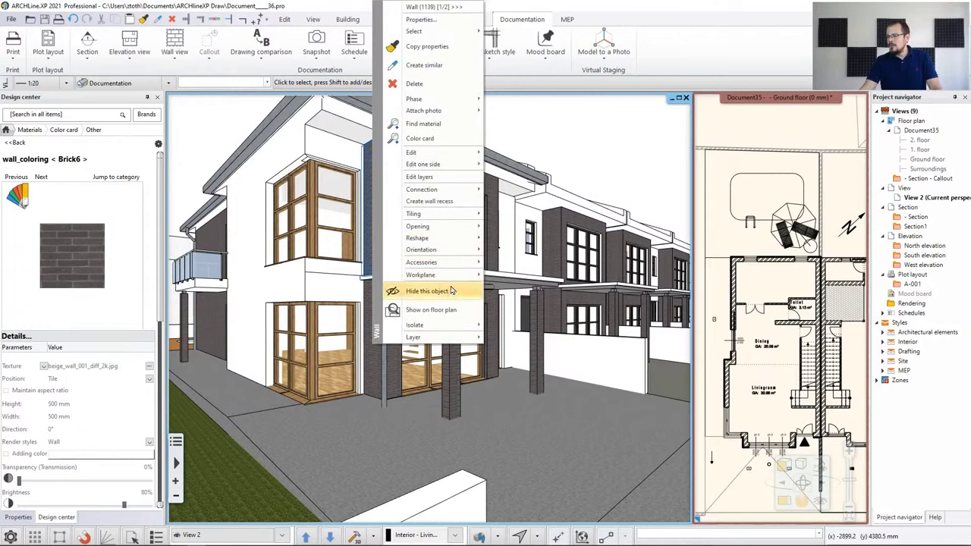
mouse_move(463, 239)
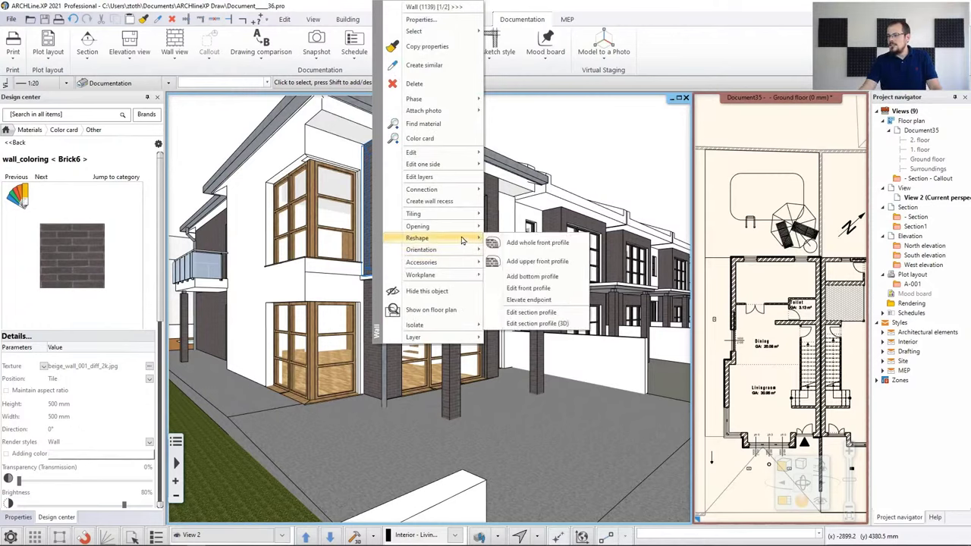
click(427, 138)
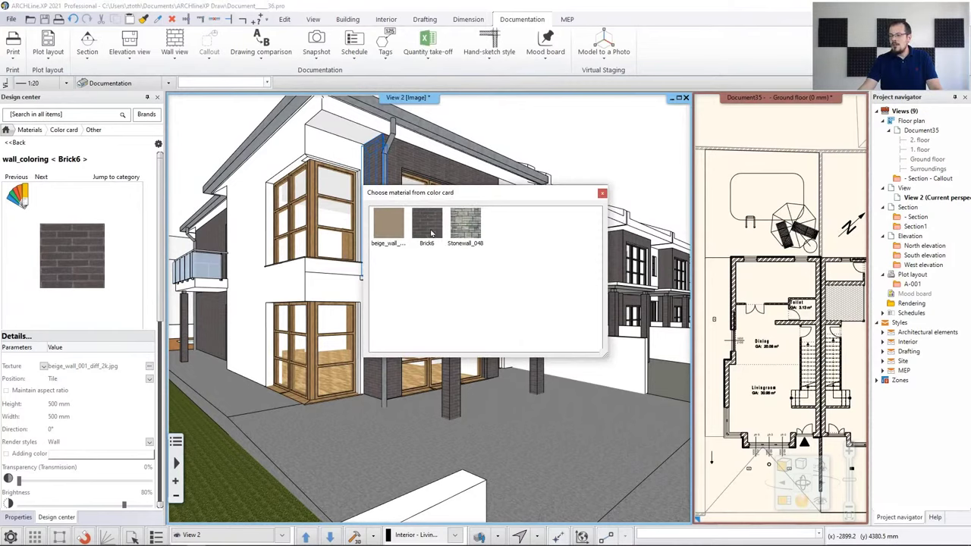
click(465, 232)
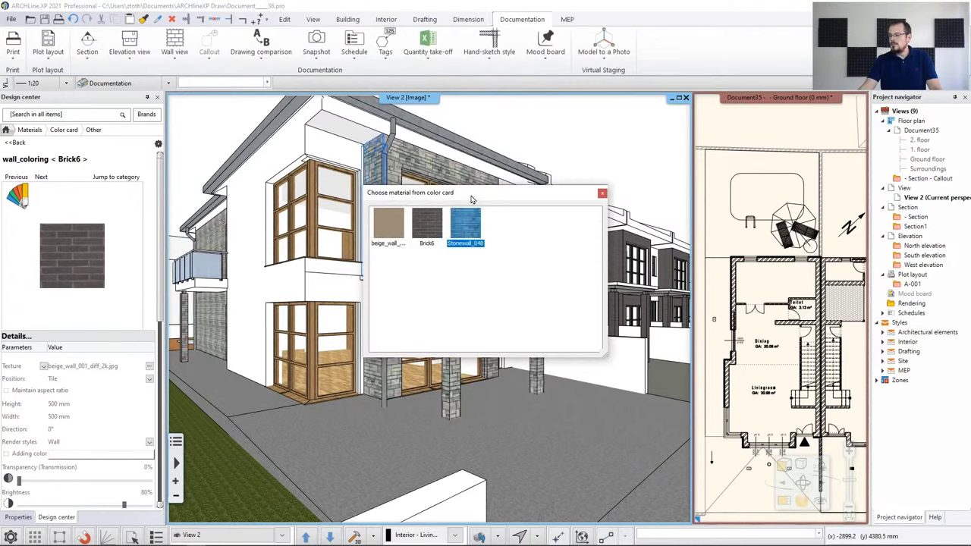
drag(472, 193, 702, 166)
click(607, 203)
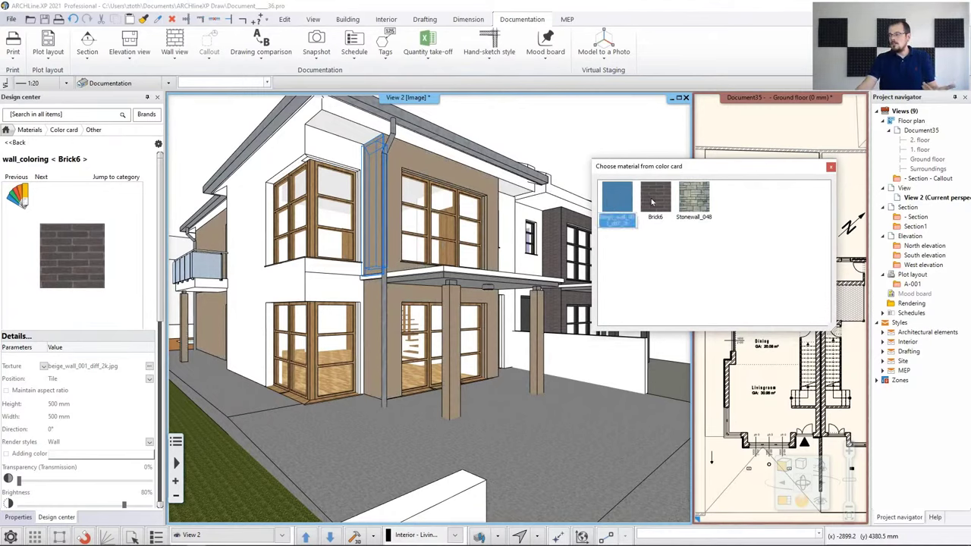
click(692, 201)
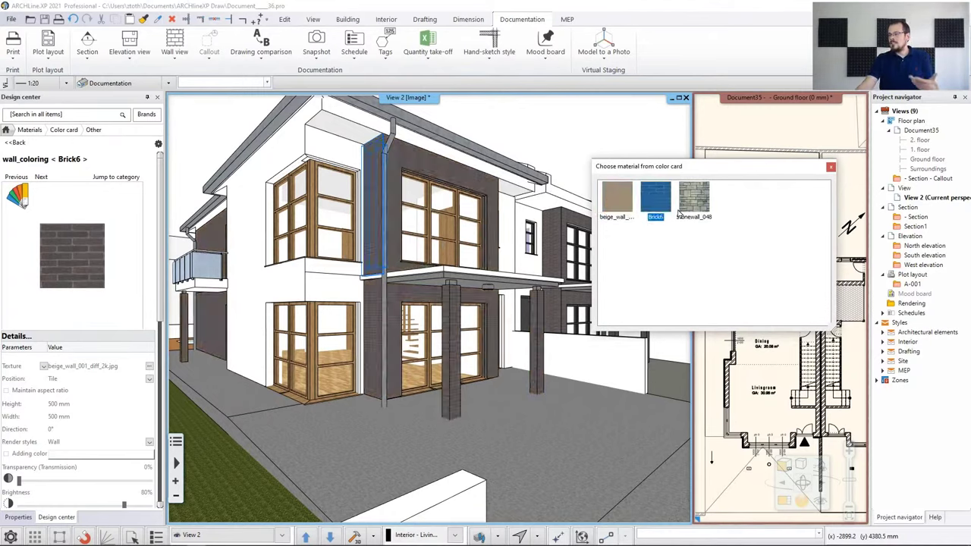
click(616, 206)
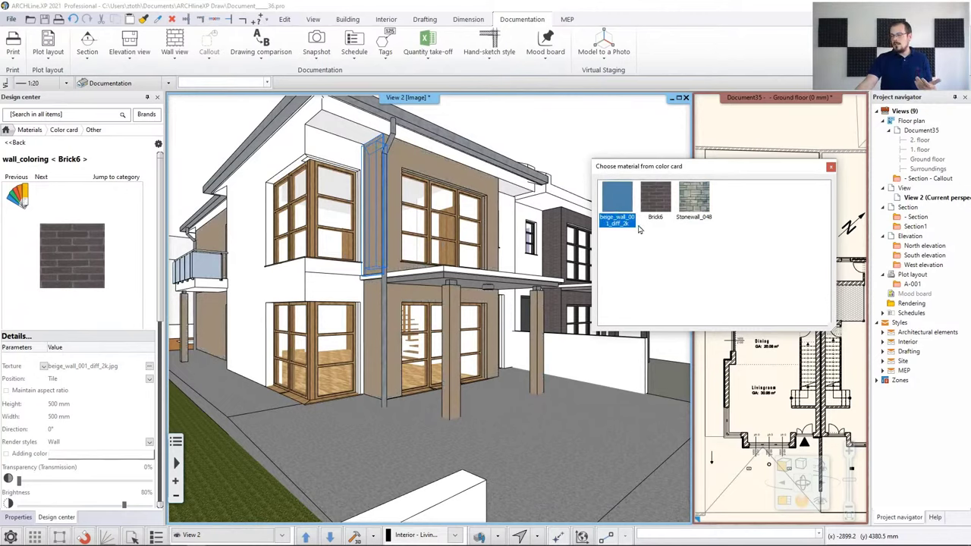
click(655, 203)
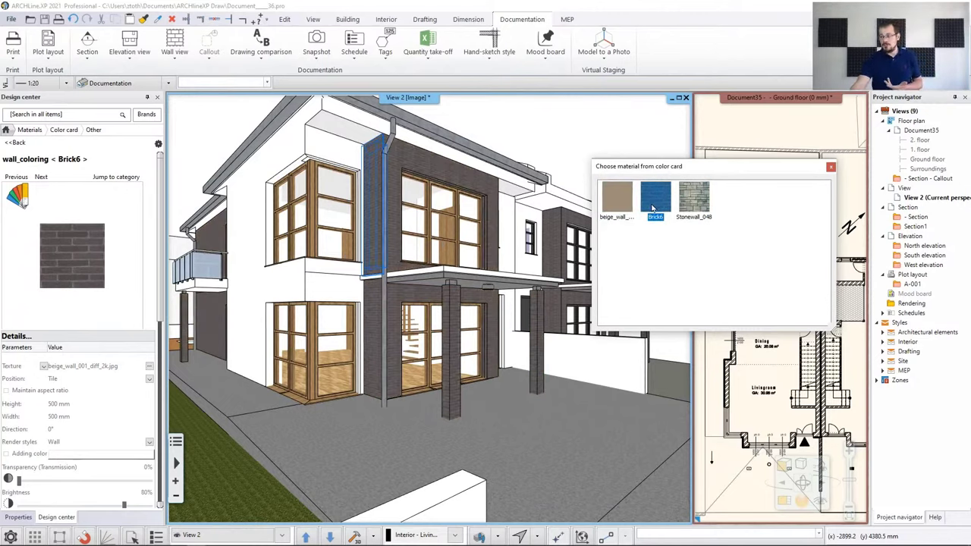
click(703, 206)
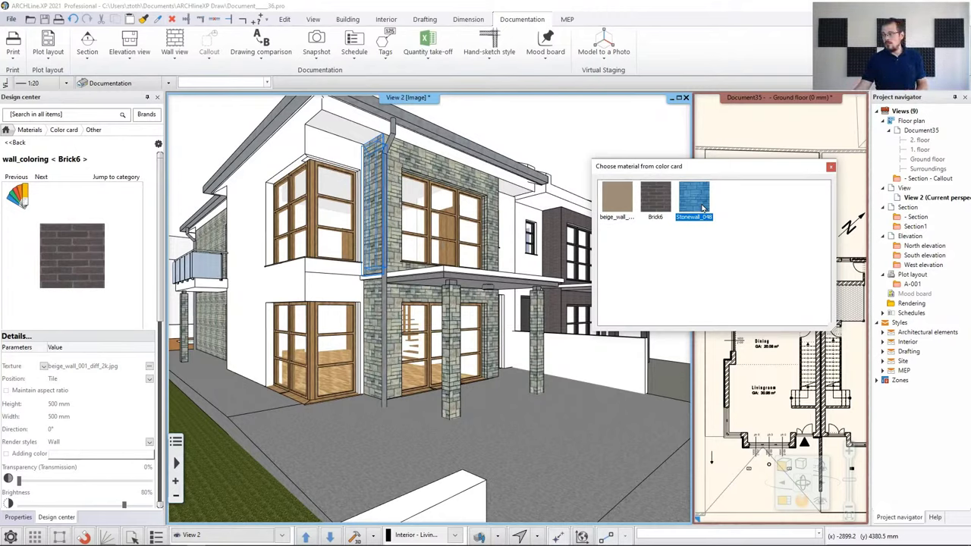
click(663, 201)
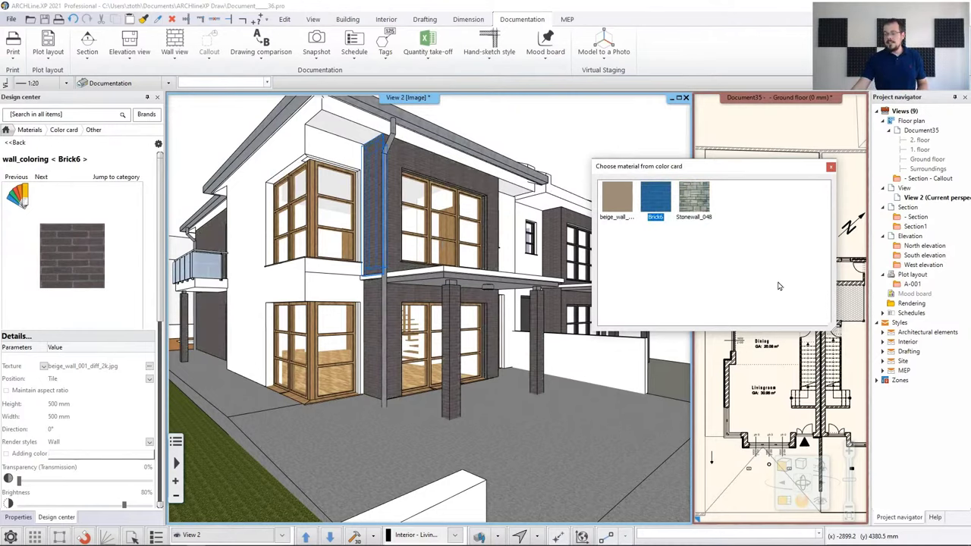
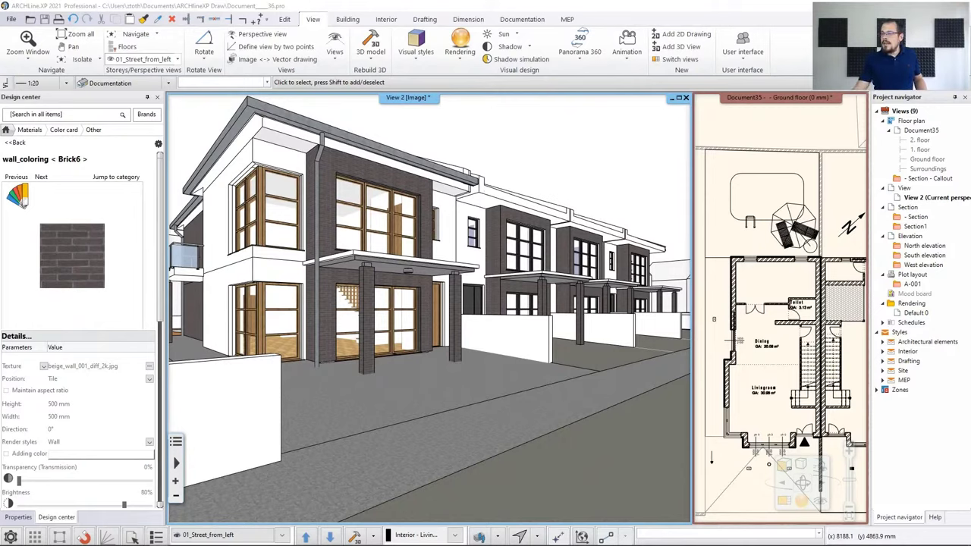
click(461, 64)
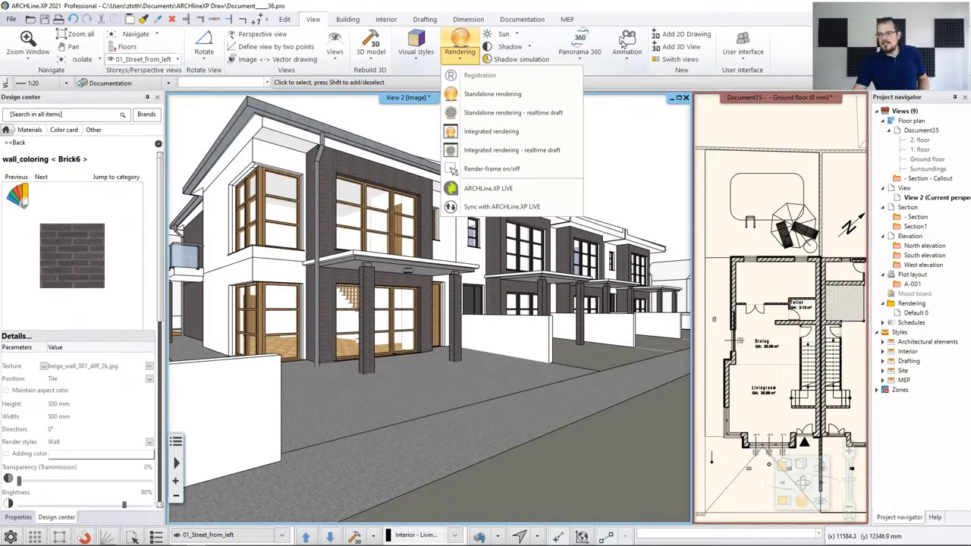
click(523, 146)
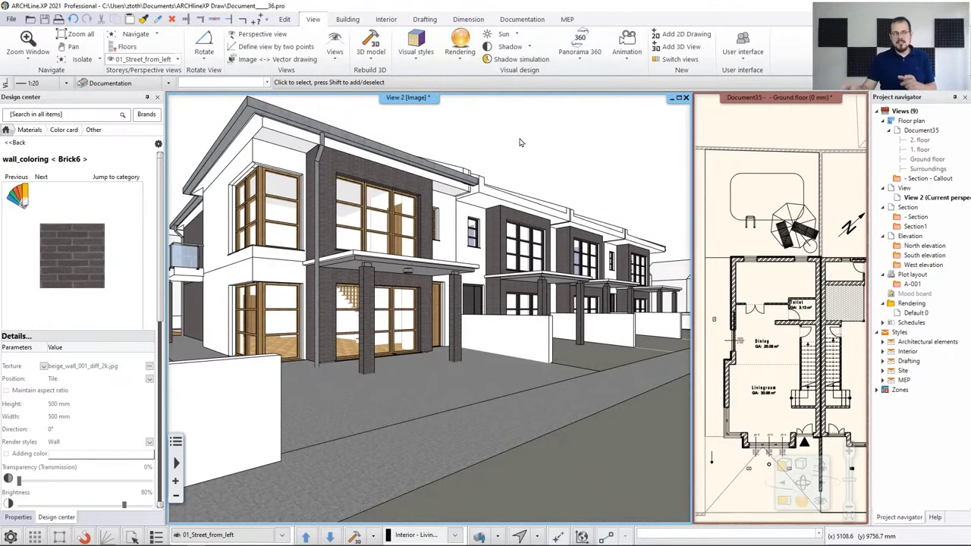
middle_drag(521, 144, 466, 303)
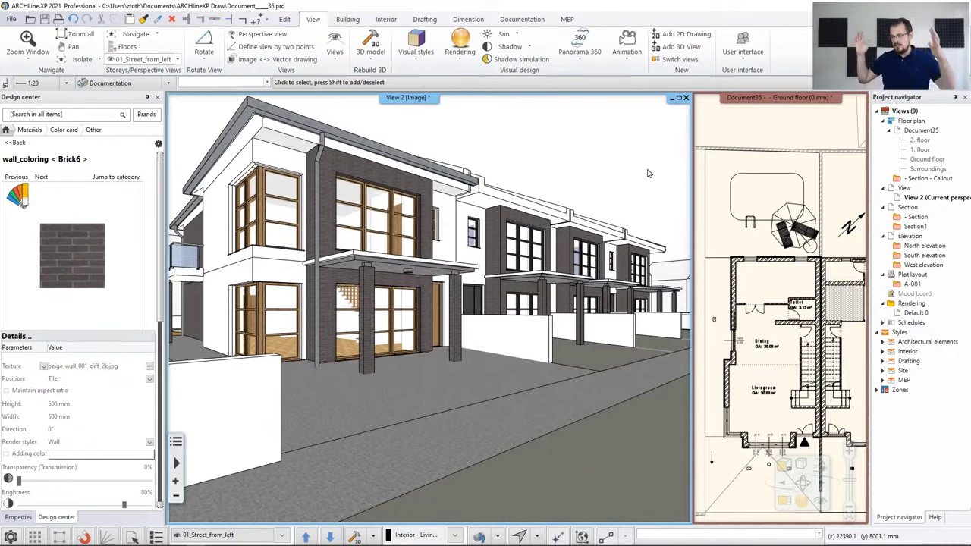
- Turn on the render frame and enlarge the View 2 window, collapsing the Project navigator, so the whole frame fits
click(464, 65)
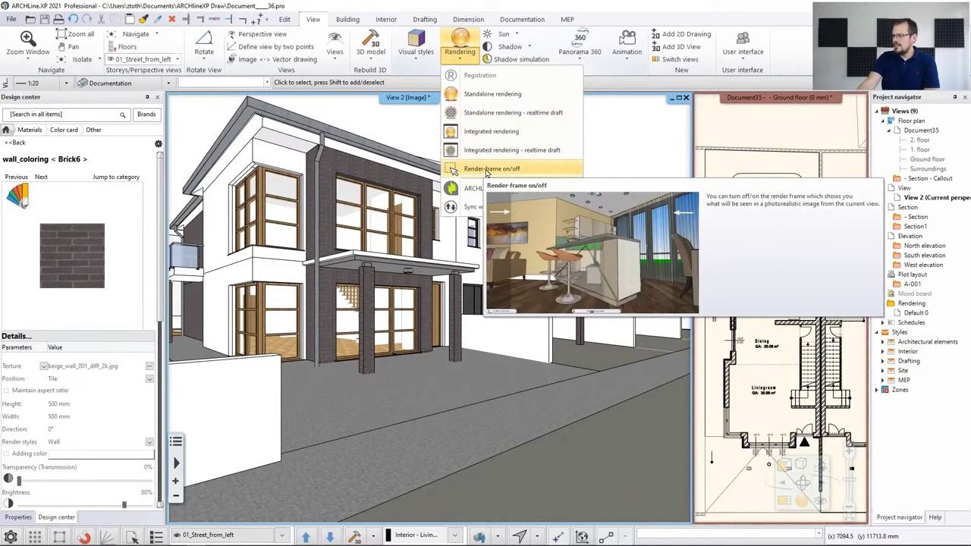
click(486, 169)
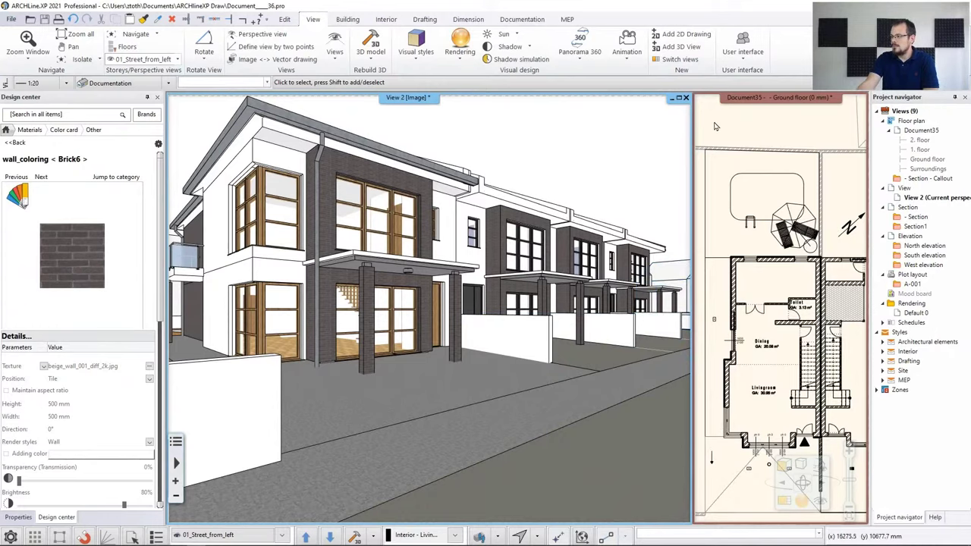
click(679, 98)
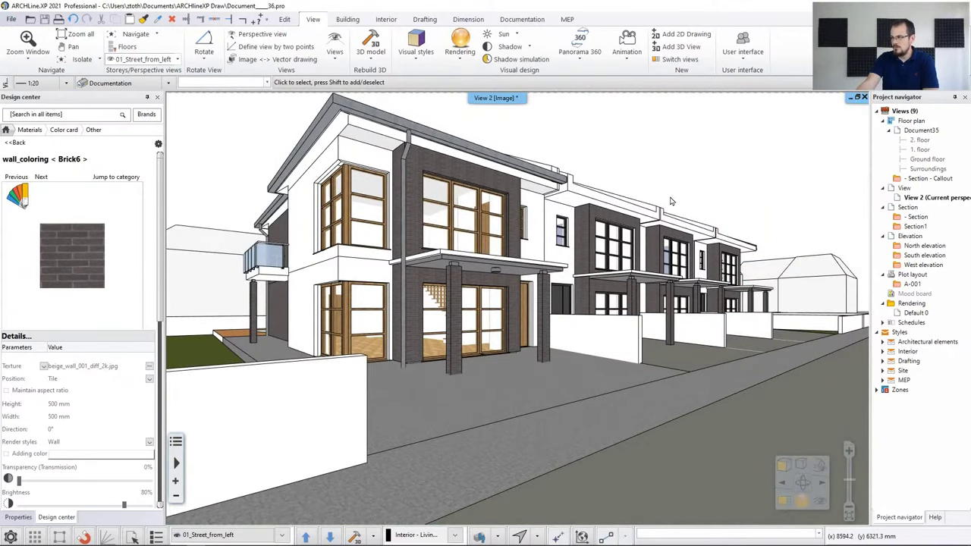
click(955, 100)
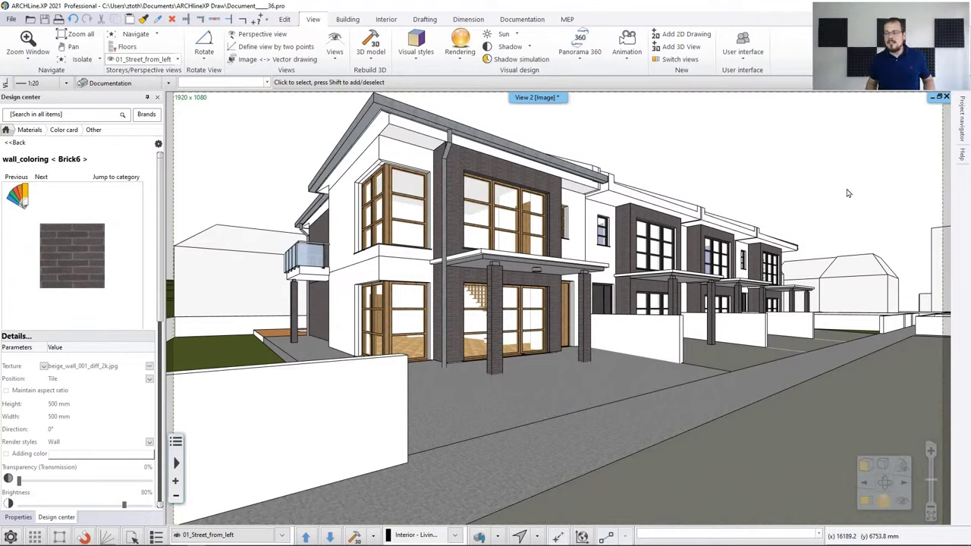
- Set up a standalone real-time draft rendering with 1920x1080 Full HD resolution and Clear daylight sunlight
click(474, 64)
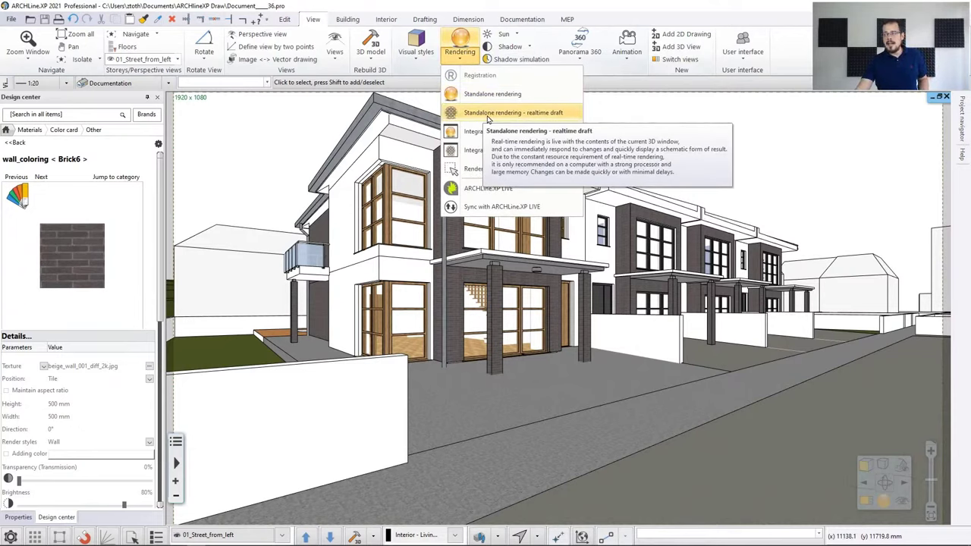
click(487, 114)
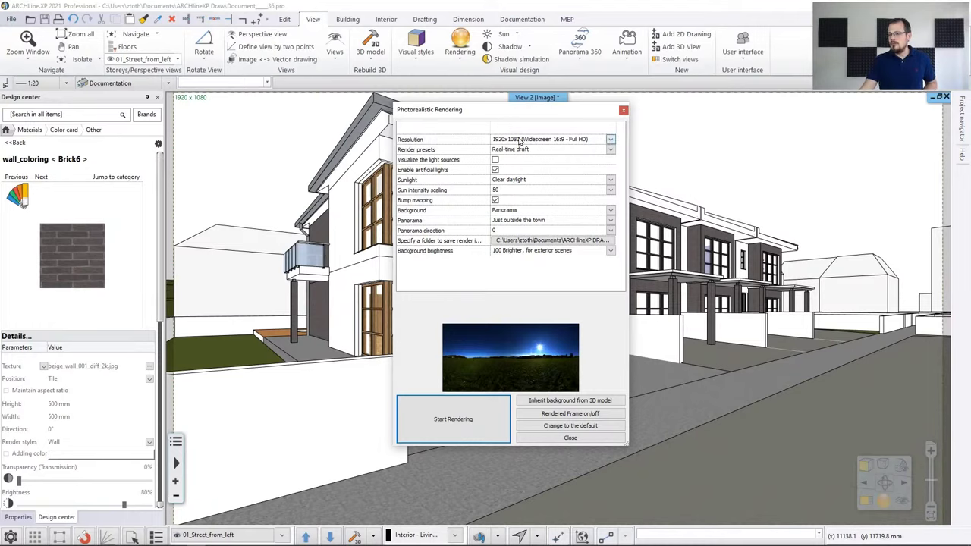
click(610, 140)
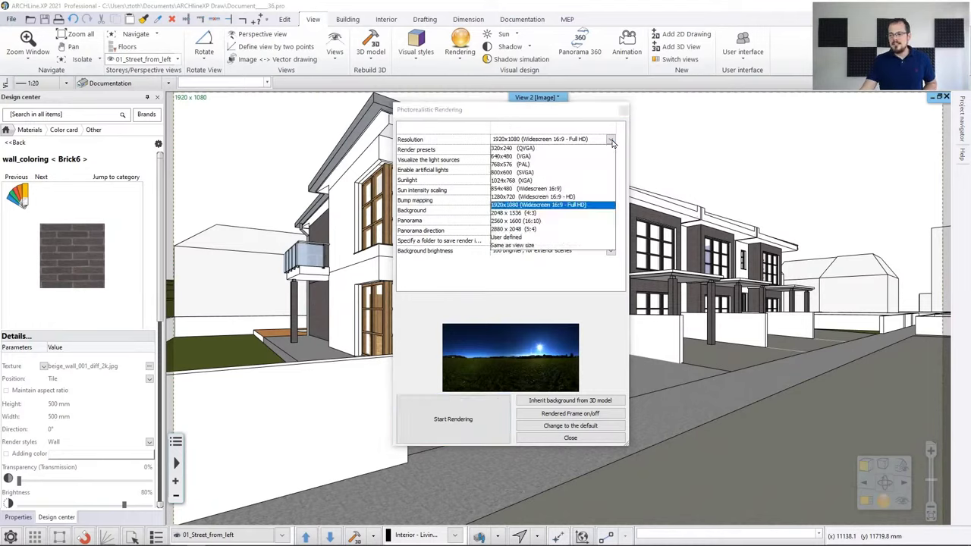
click(543, 116)
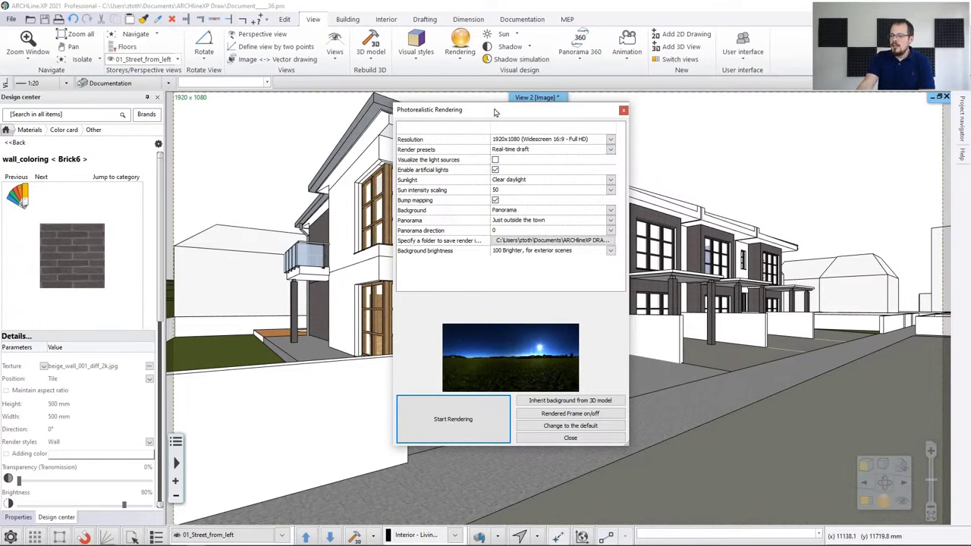
drag(494, 113, 730, 124)
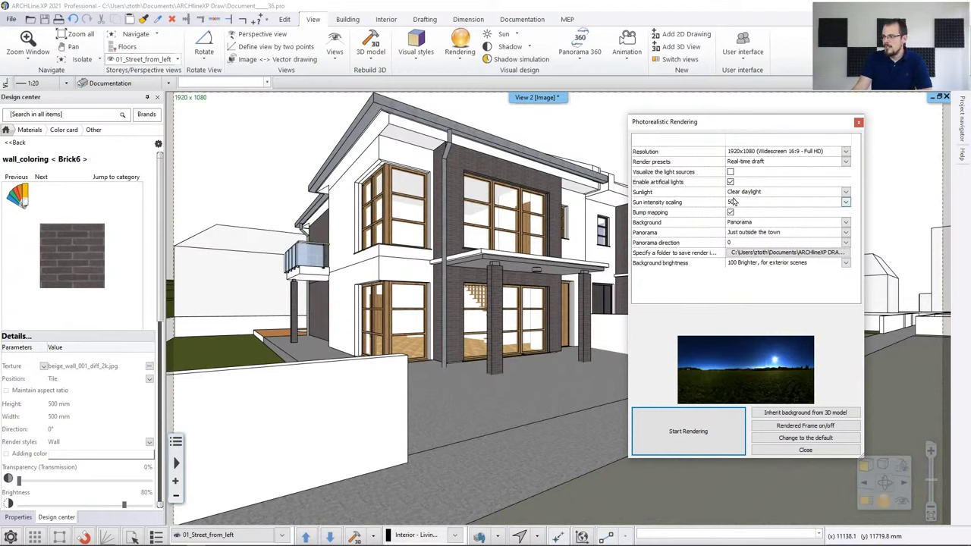
click(846, 192)
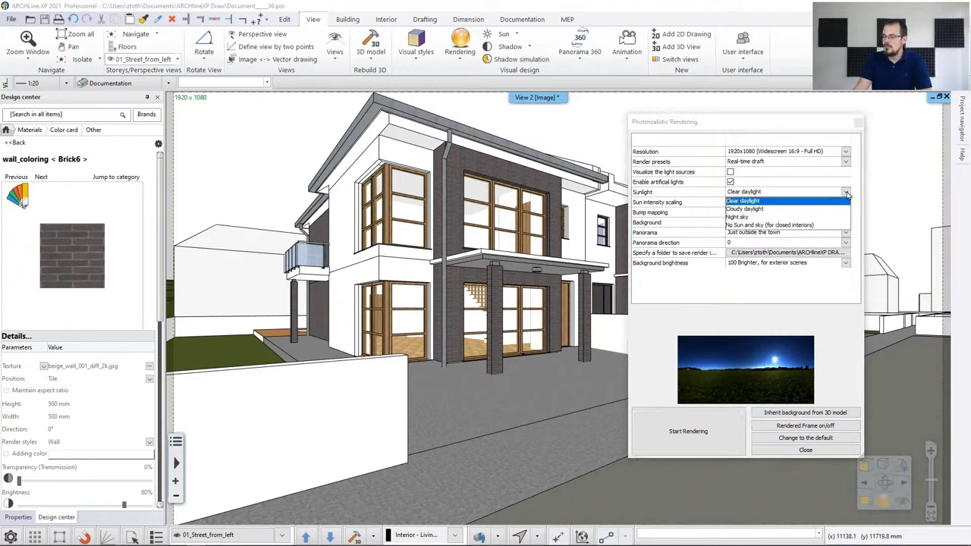
click(781, 200)
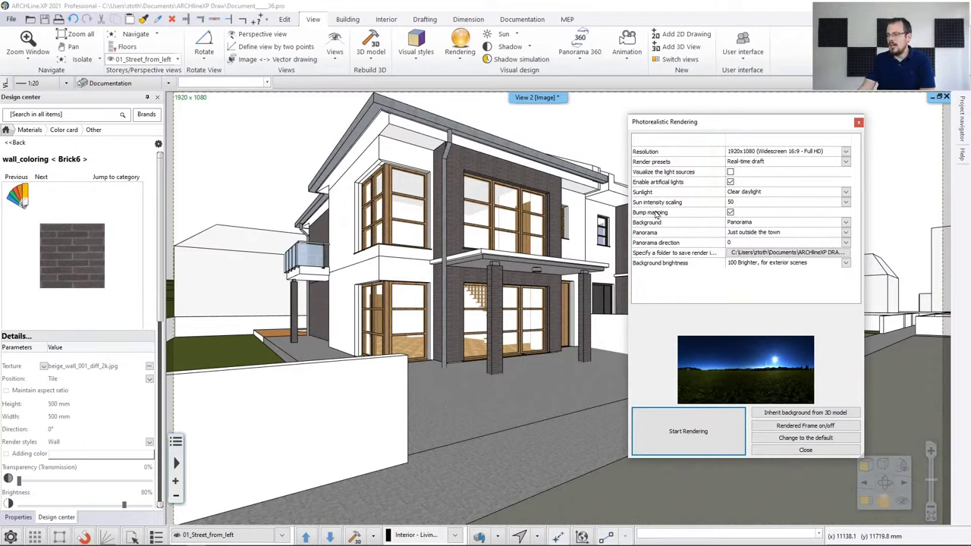
- Try Image as the rendering background and return it to Panorama
click(843, 225)
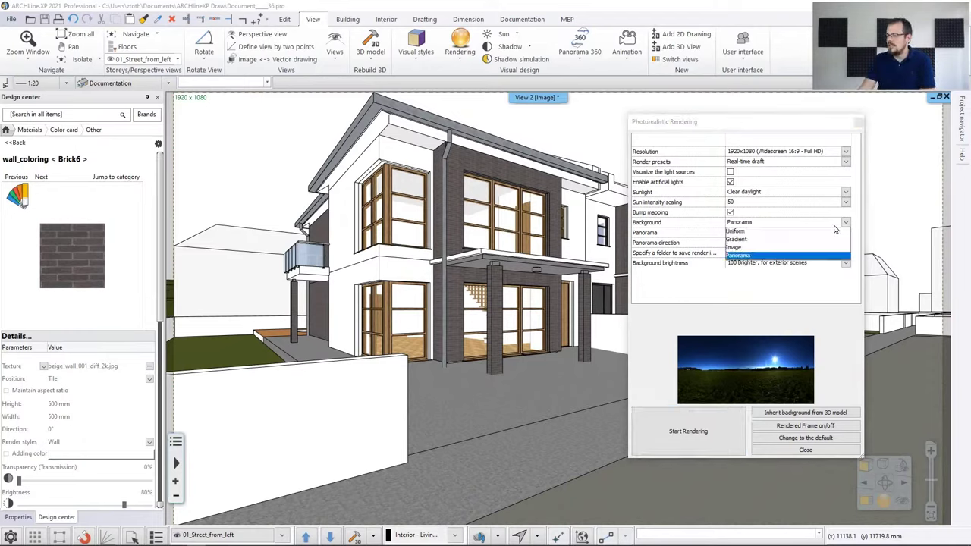
click(755, 248)
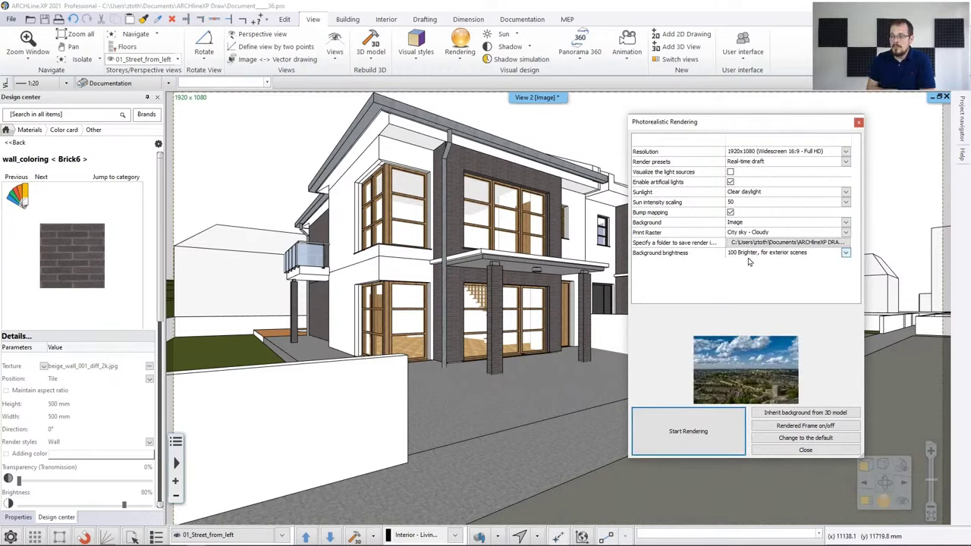
click(844, 223)
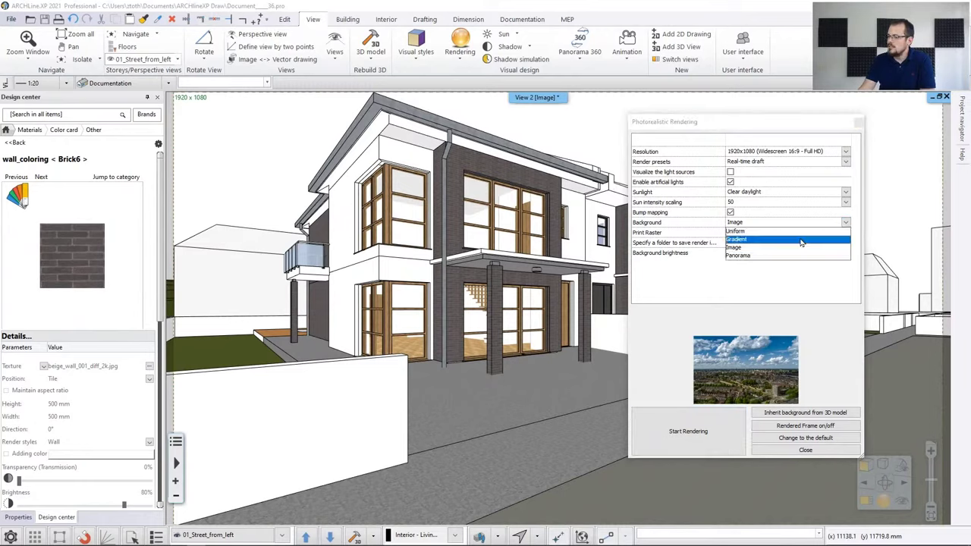
click(776, 257)
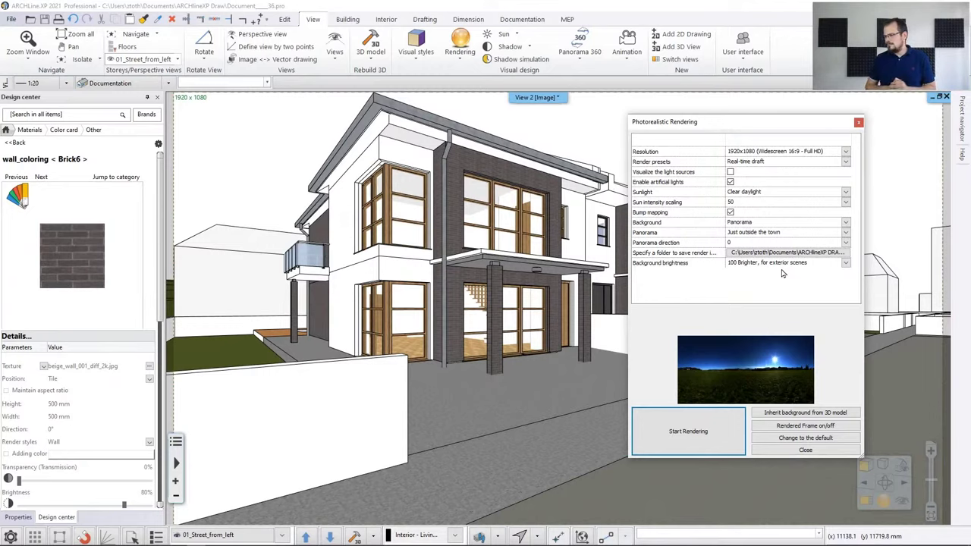
- Compare the Hills in the distance and Sunny plain panoramas, and return to Just outside the town
click(845, 234)
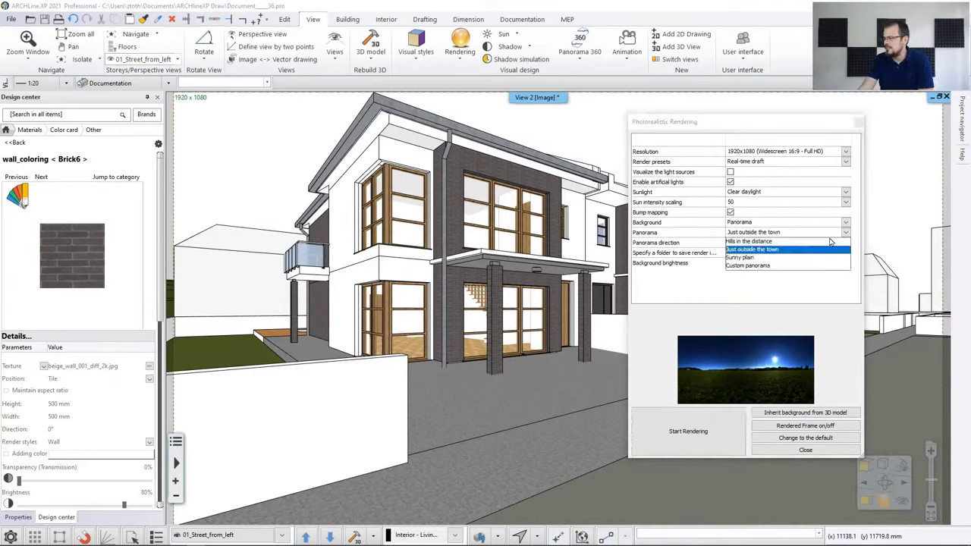
click(832, 241)
click(845, 233)
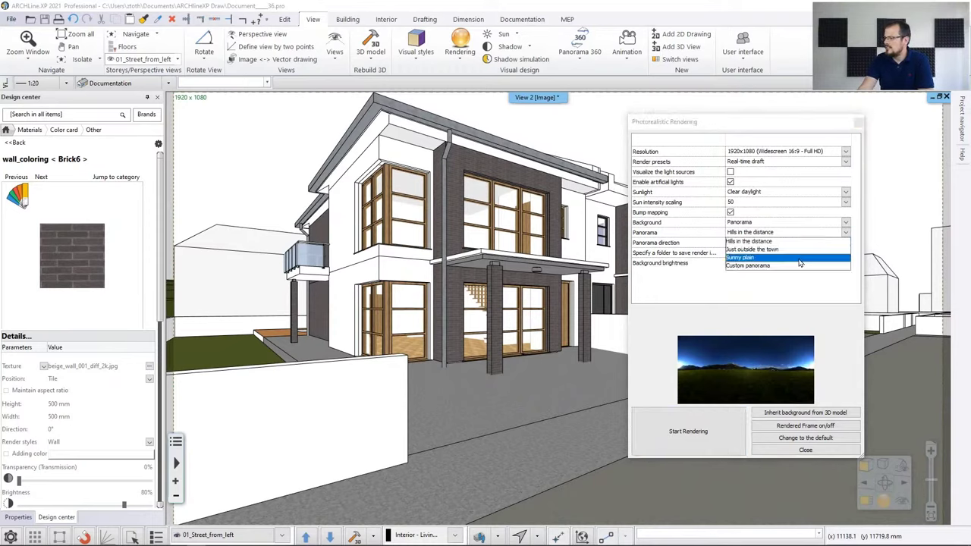
click(833, 257)
click(842, 232)
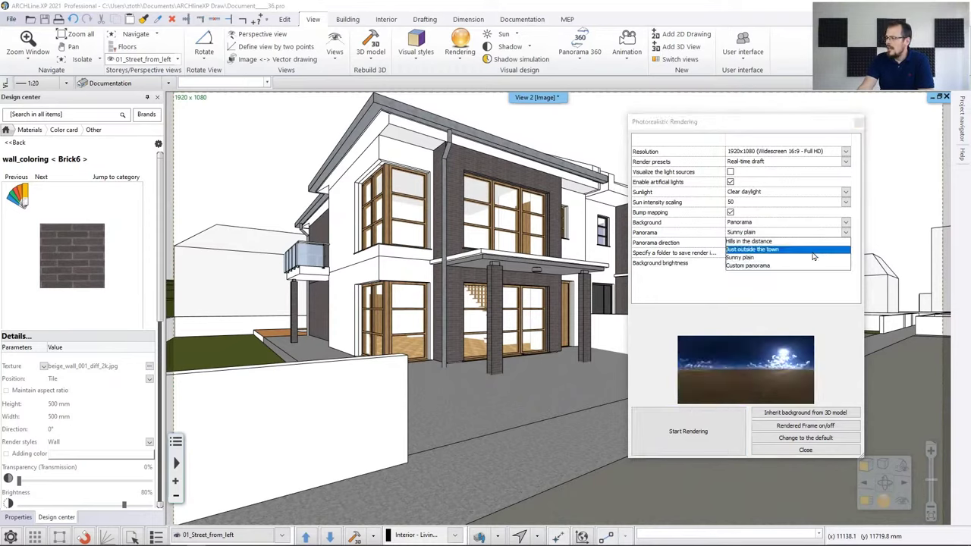
click(812, 252)
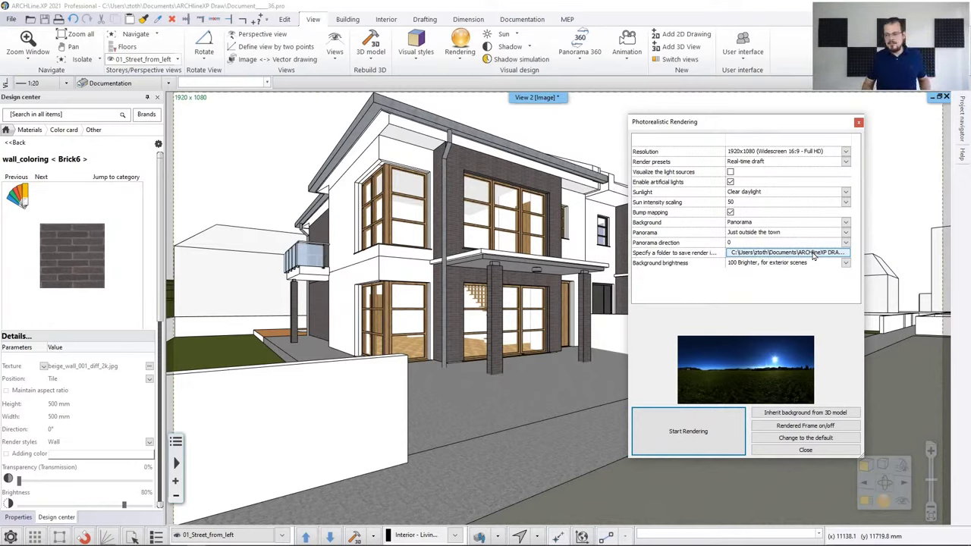
- Render the 01_Street_from_left view as a real-time draft and inspect the brick walls, columns, windows and neighbouring houses in the image
click(690, 432)
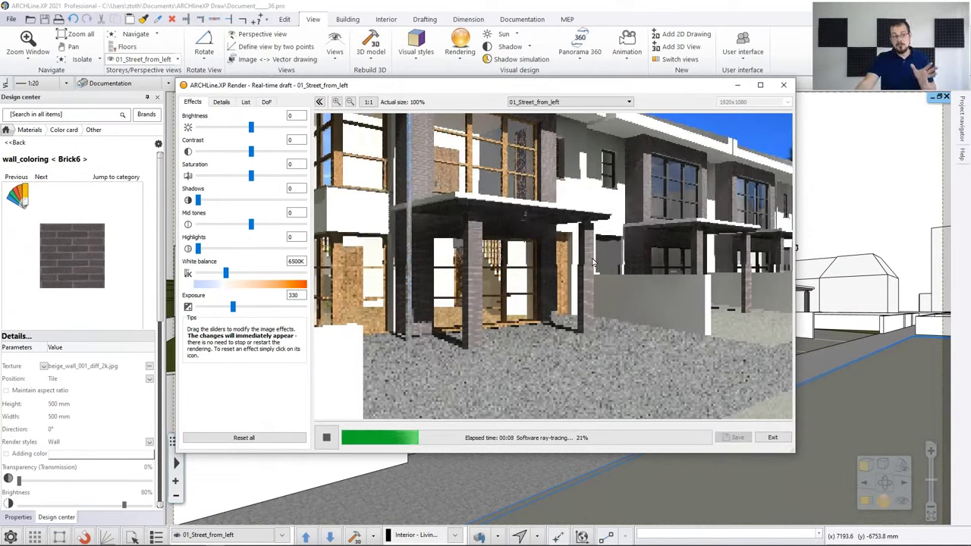
scroll(562, 228, down, 3)
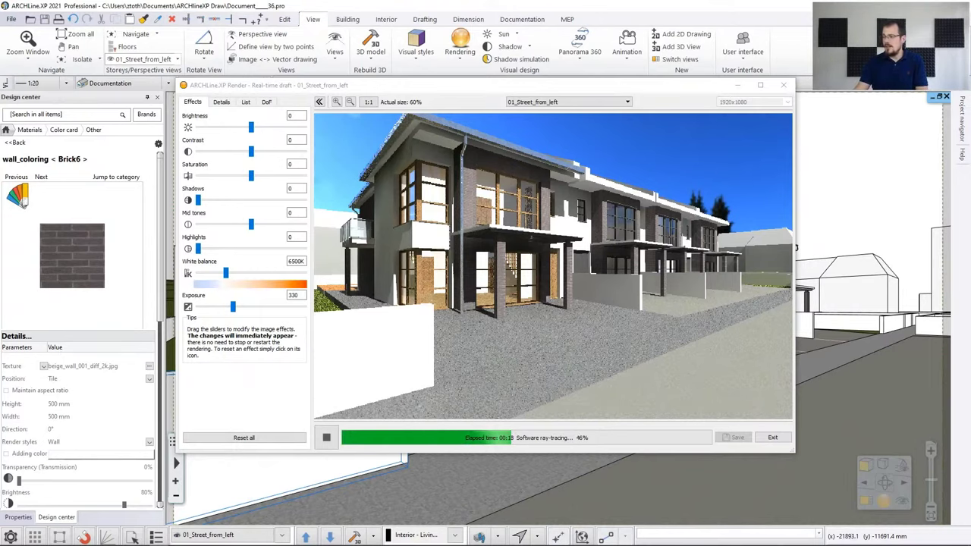
scroll(578, 410, up, 5)
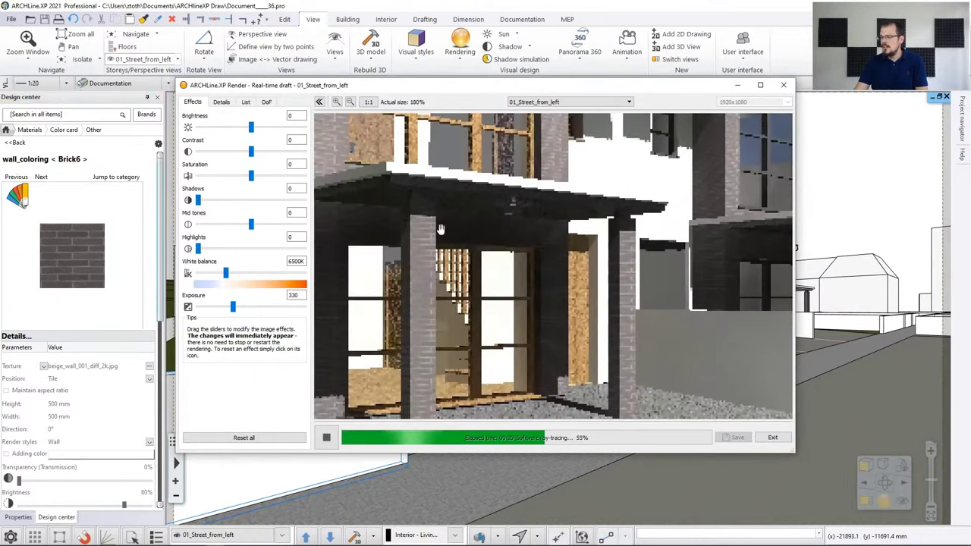
drag(578, 409, 497, 292)
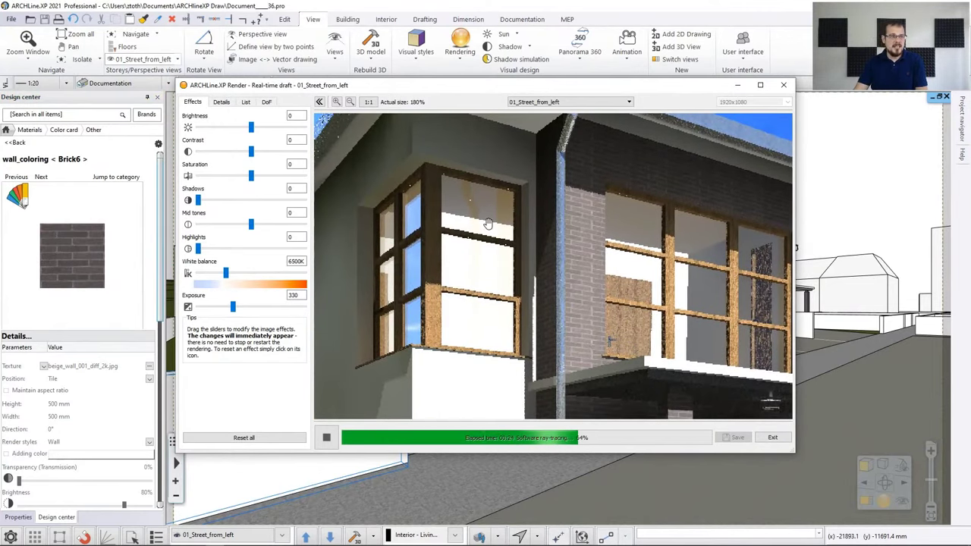
scroll(672, 277, down, 2)
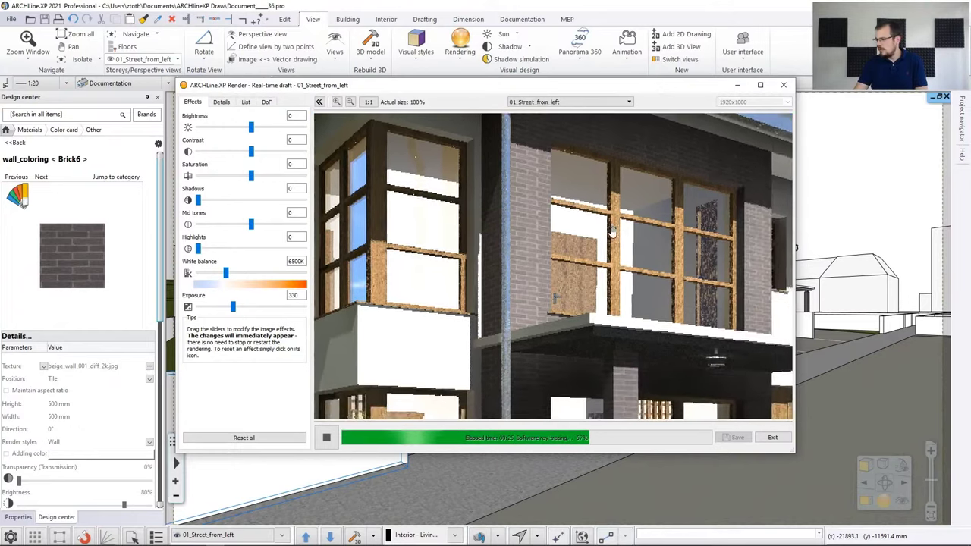
scroll(692, 287, down, 3)
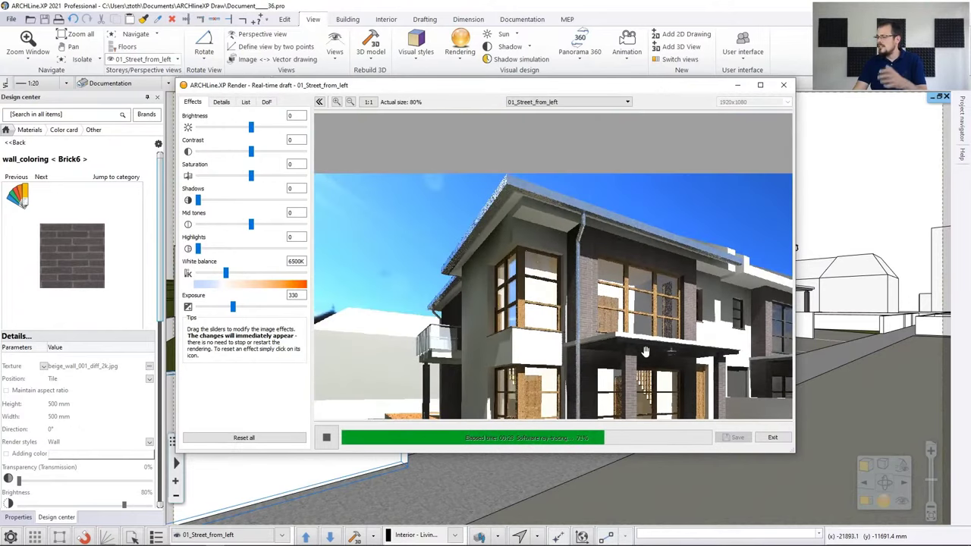
drag(575, 291, 535, 262)
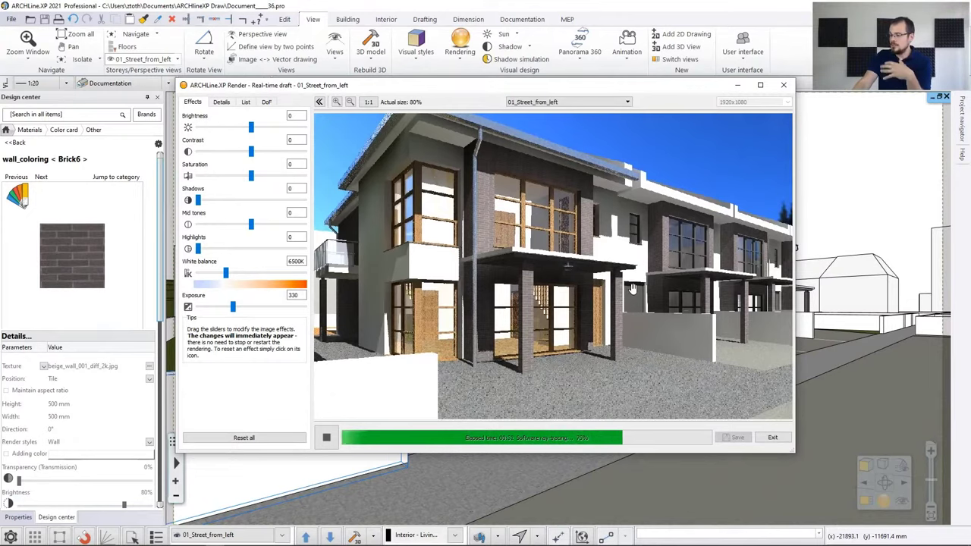
drag(658, 260, 598, 270)
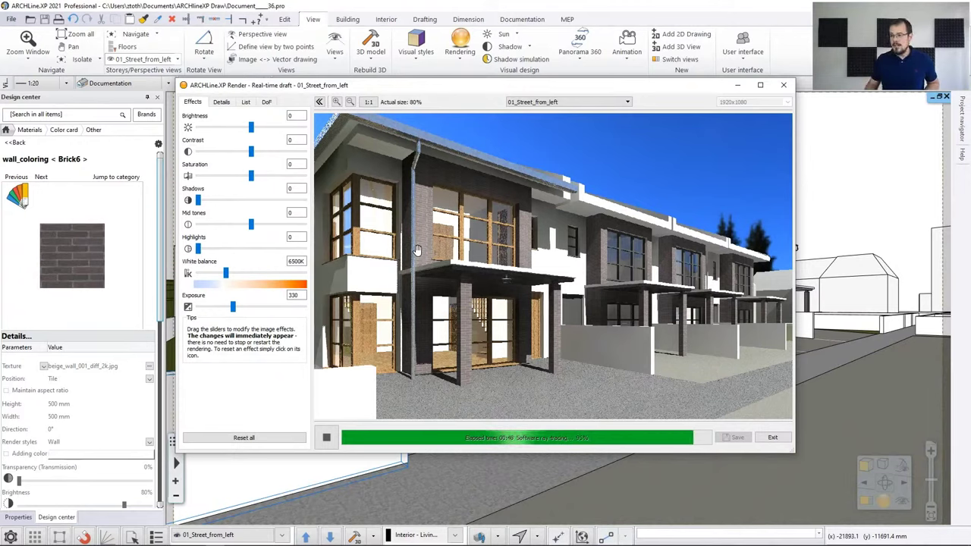
- Review the render's detail settings and available quality presets, and close the render window without saving
click(221, 102)
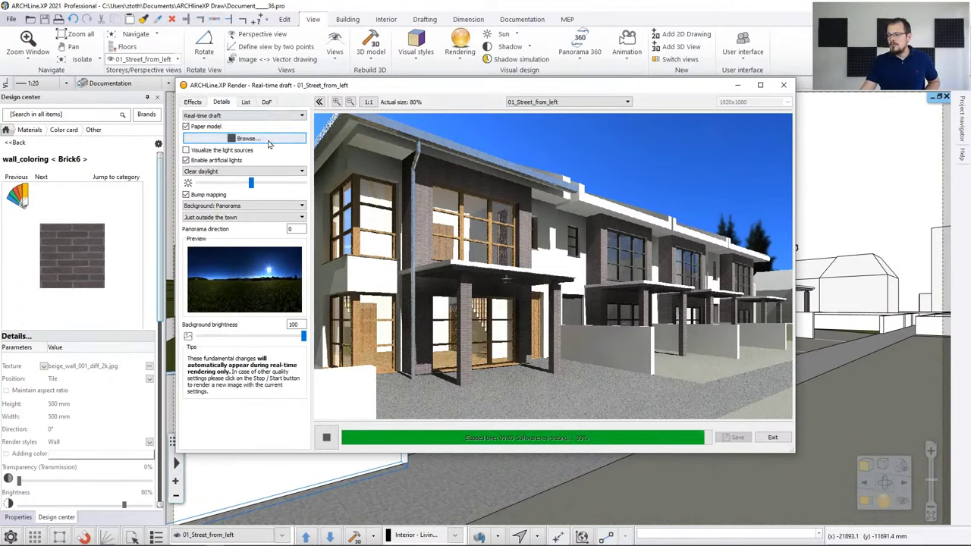
click(293, 114)
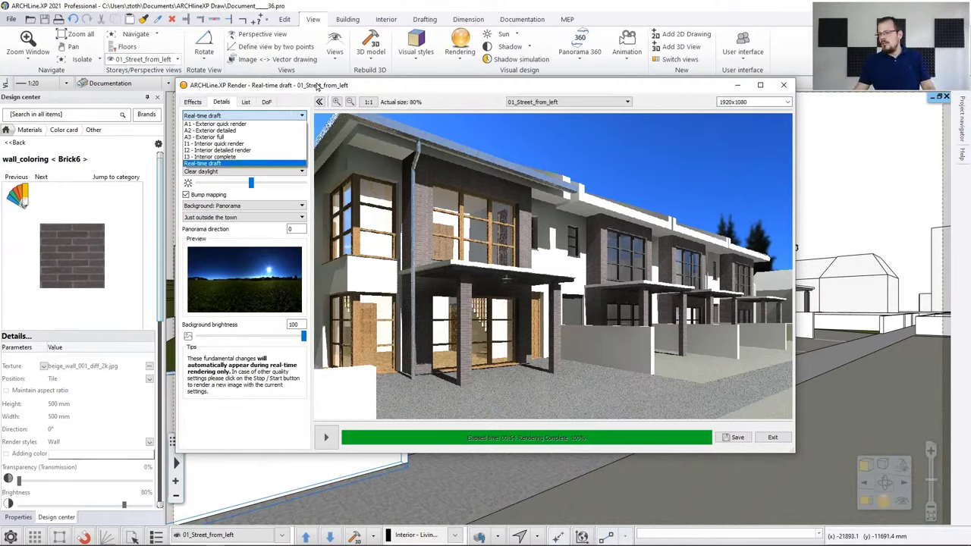
click(318, 87)
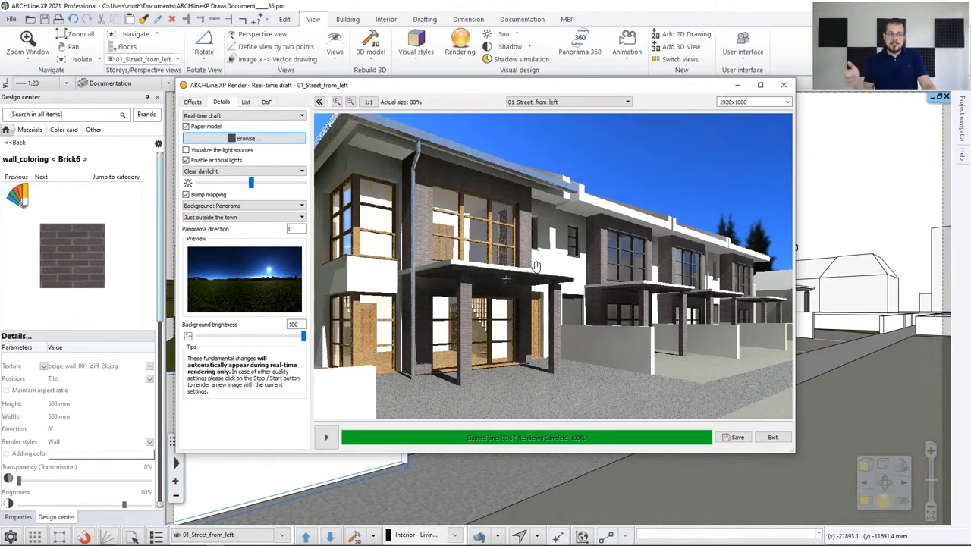
key(Escape)
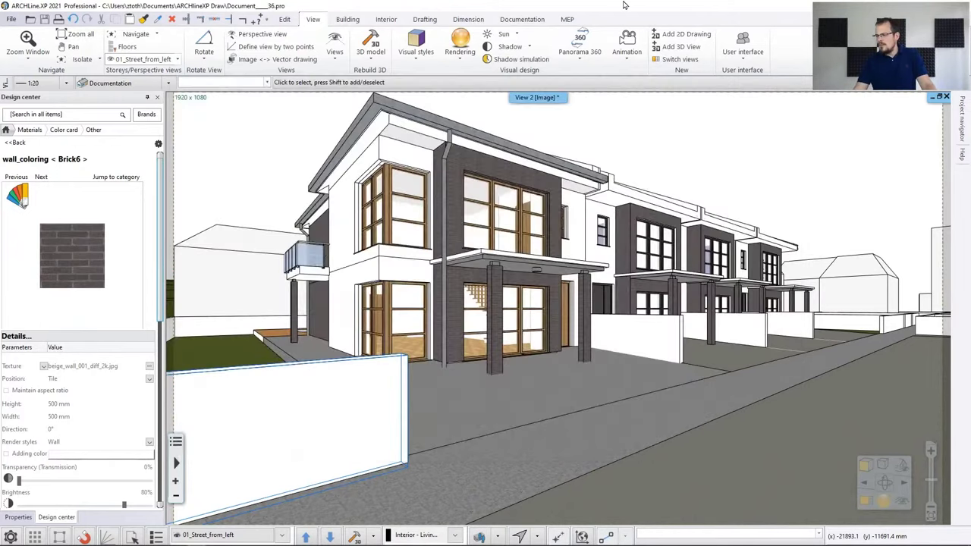
- Frame the front entrance with its brick columns and canopy, and display it as a real-time draft render
scroll(516, 233, up, 6)
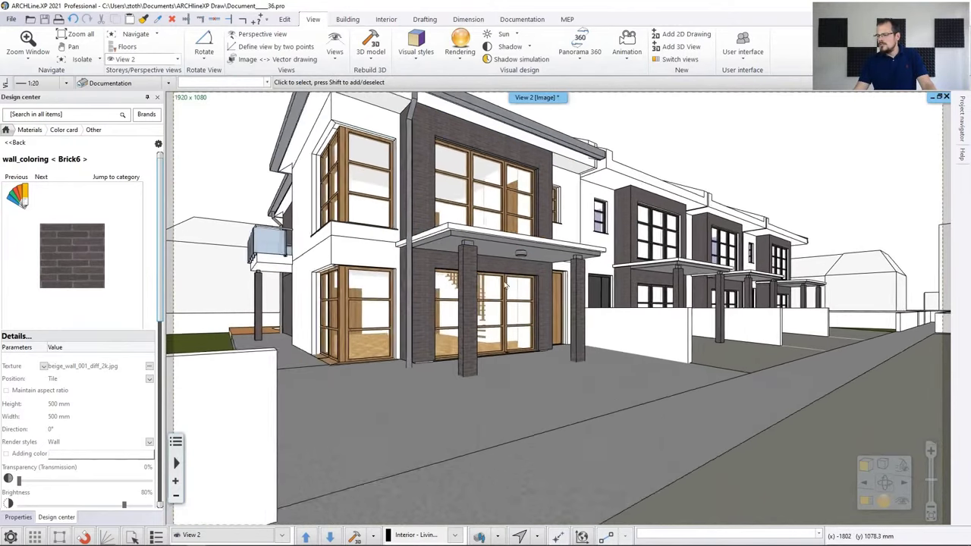
scroll(482, 278, up, 5)
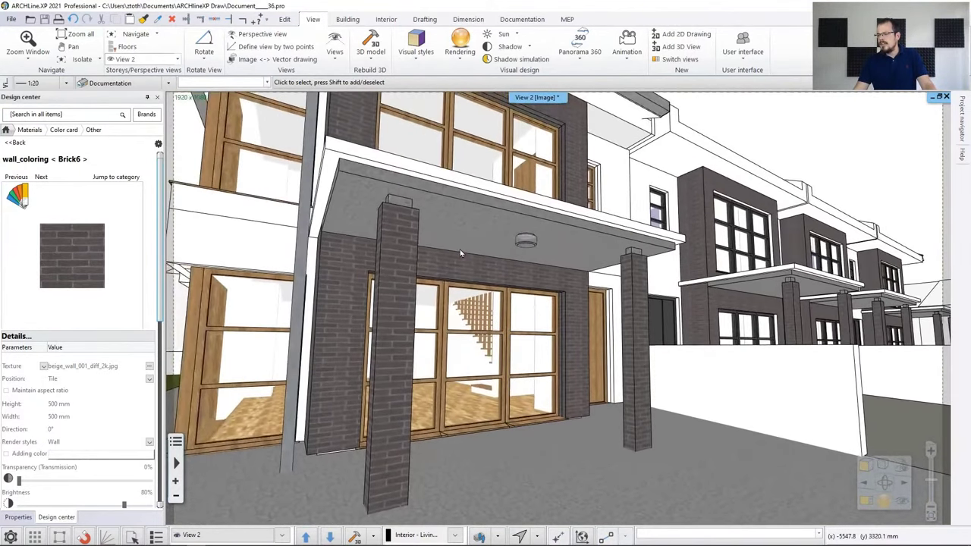
scroll(466, 269, up, 3)
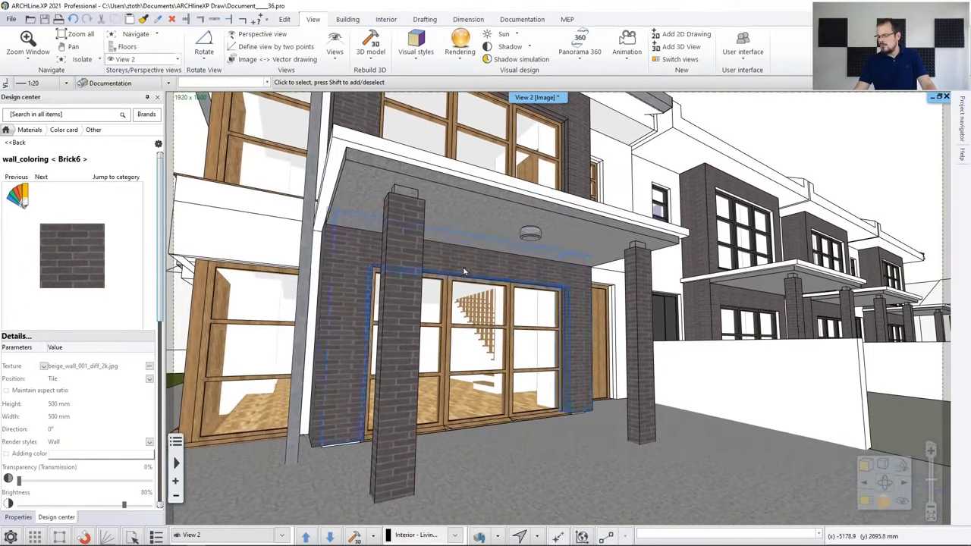
click(459, 45)
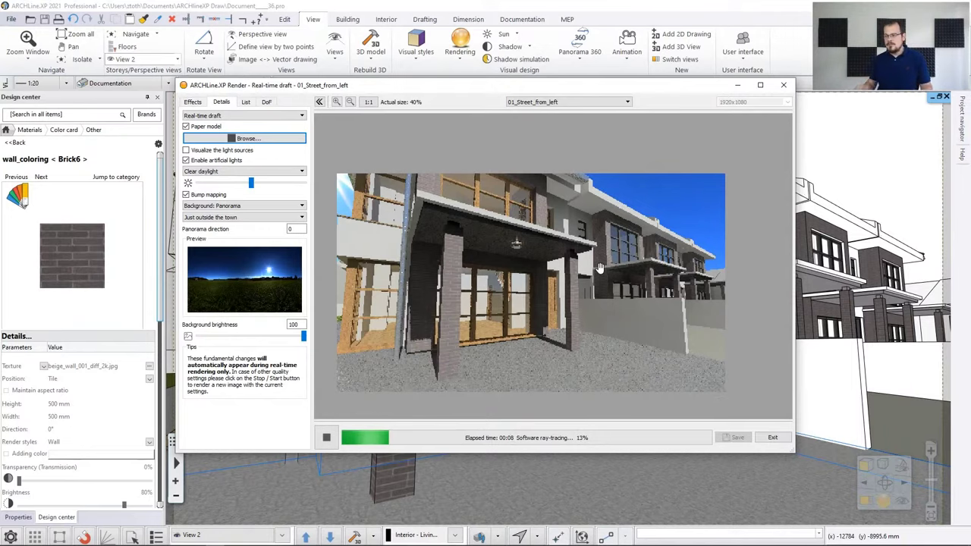
- Switch to the 02_Overview_front view, view its real-time draft render, and quit the render window without saving
key(Escape)
scroll(279, 535, down, 1)
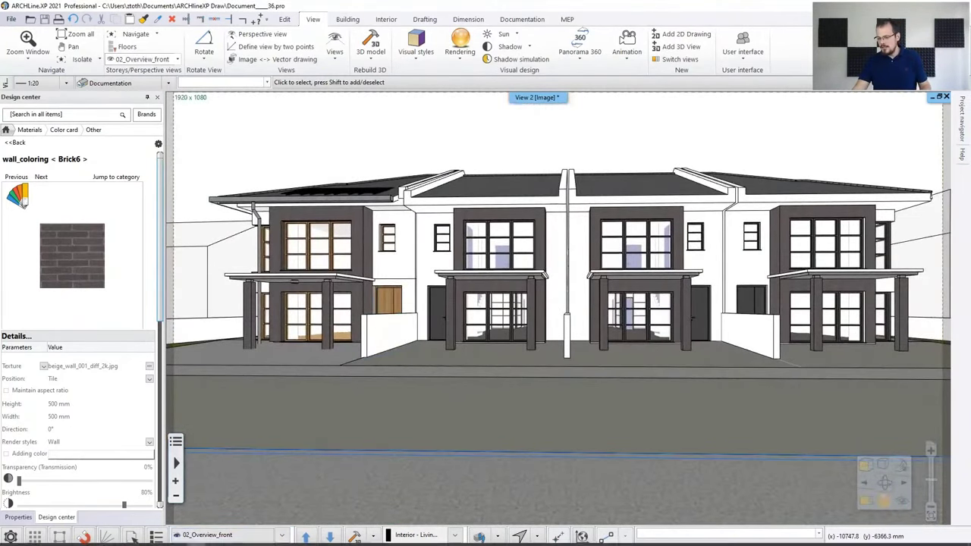
click(206, 538)
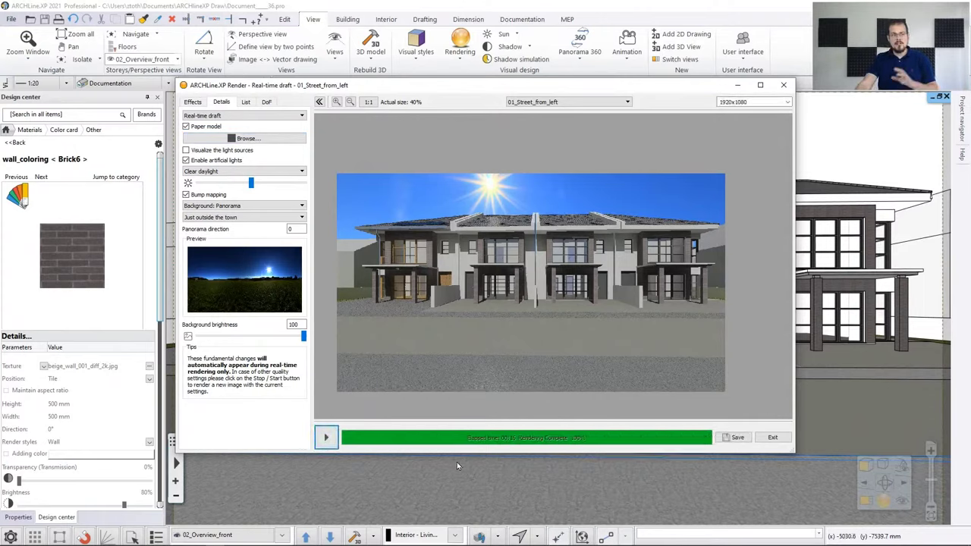
click(772, 437)
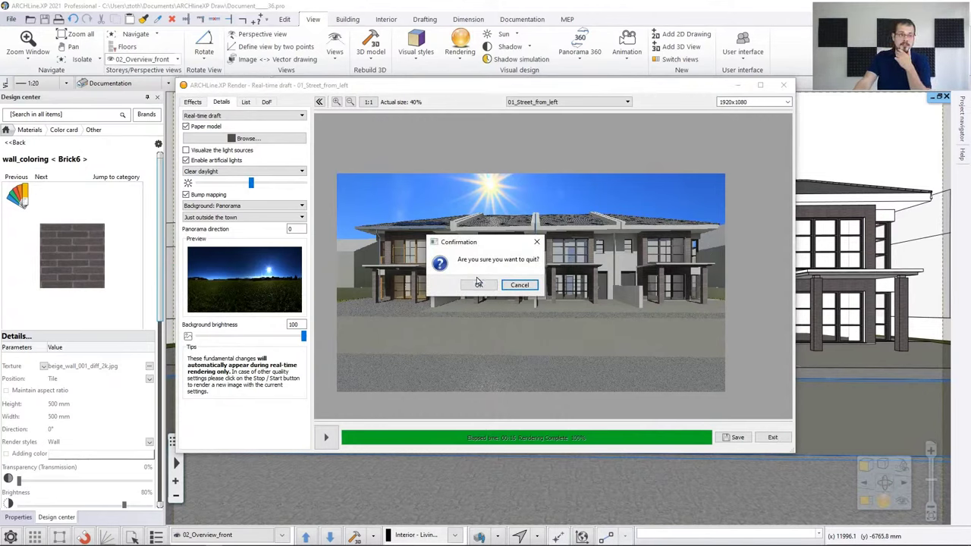
click(486, 287)
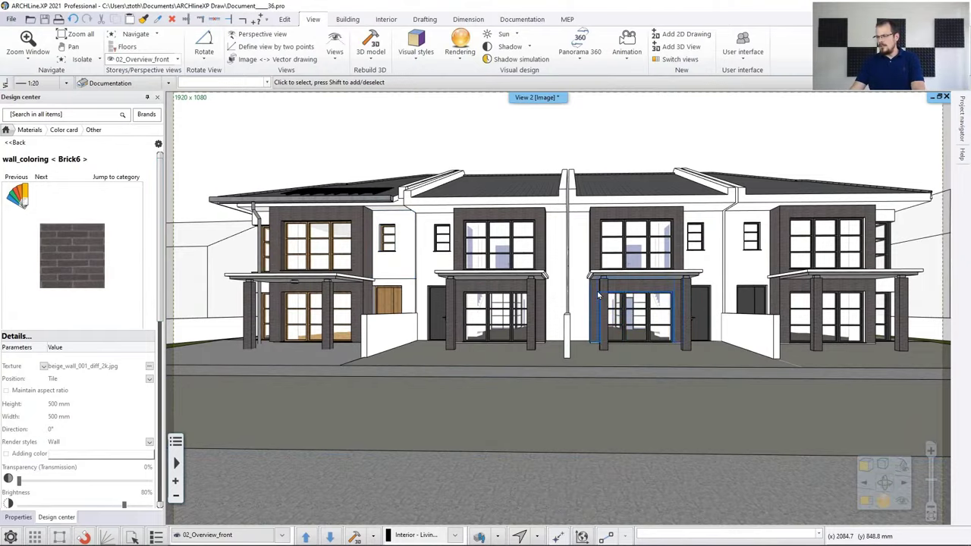
- Return to the 01_Street_from_left view and start a standalone rendering with the A01 - Exterior quick preset
key(Page_Down)
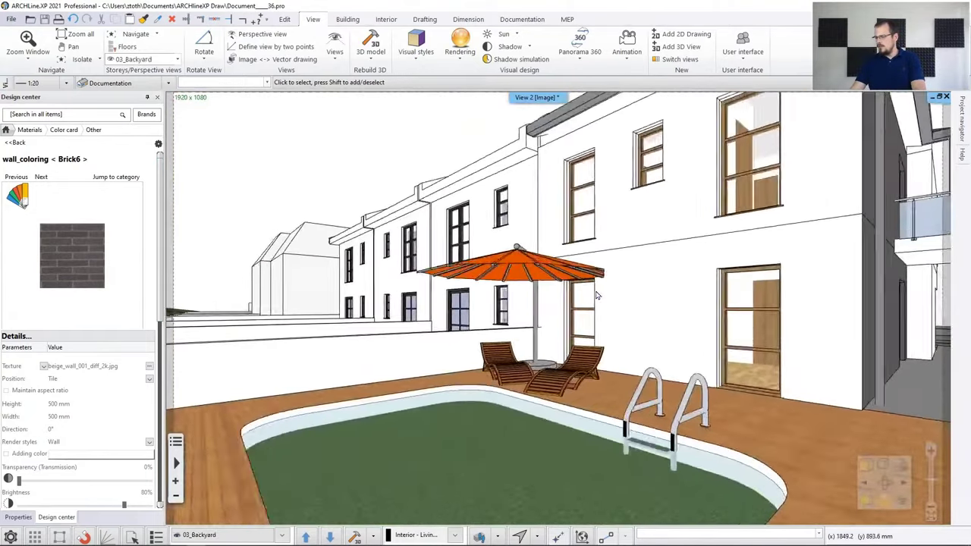
key(Page_Down)
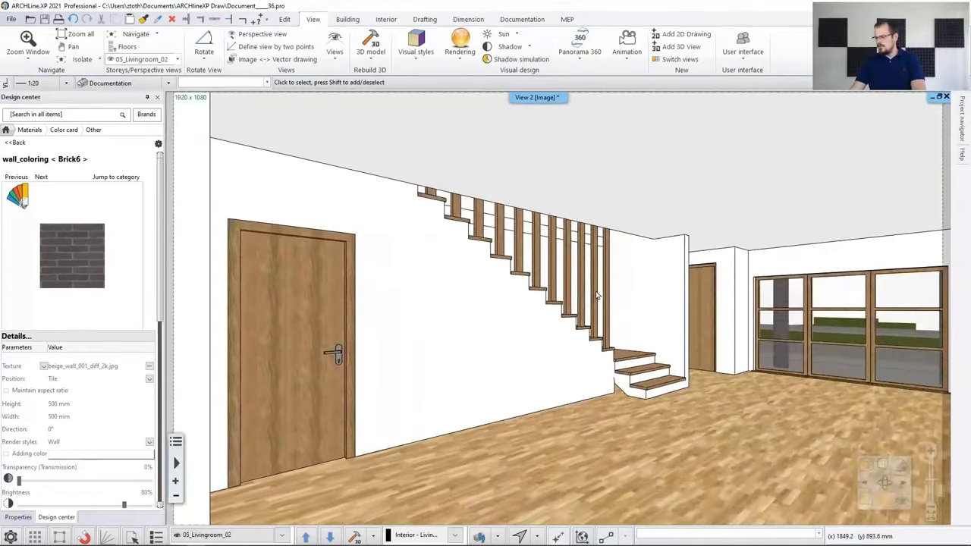
key(Page_Down)
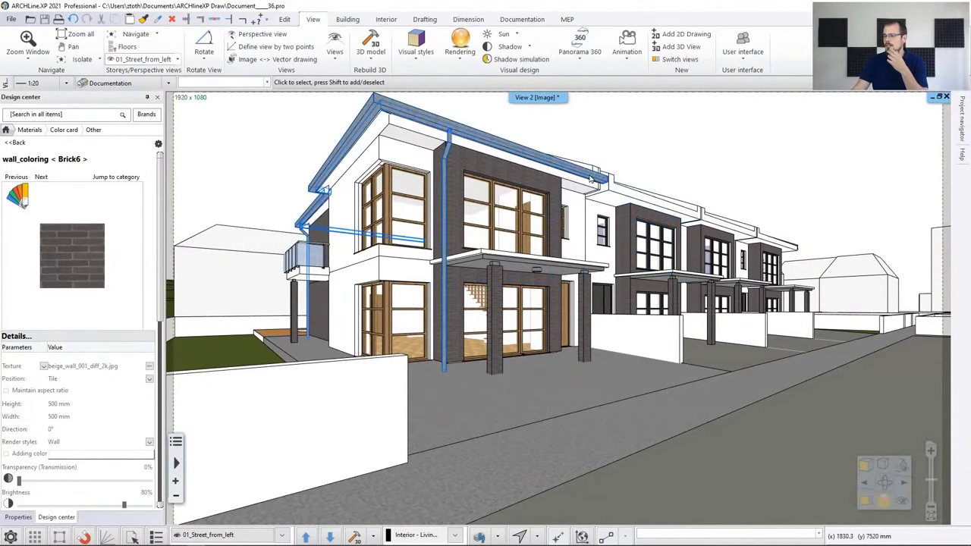
click(462, 55)
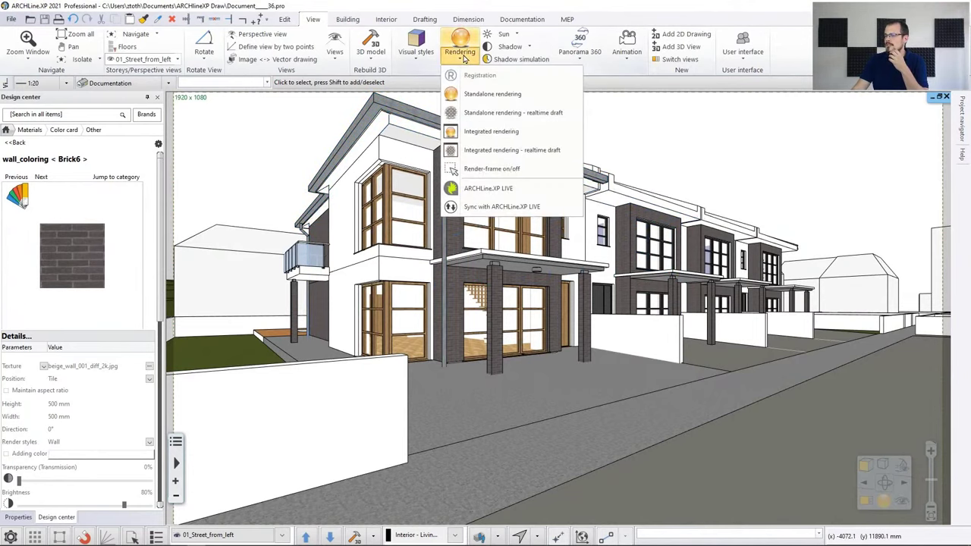
click(472, 94)
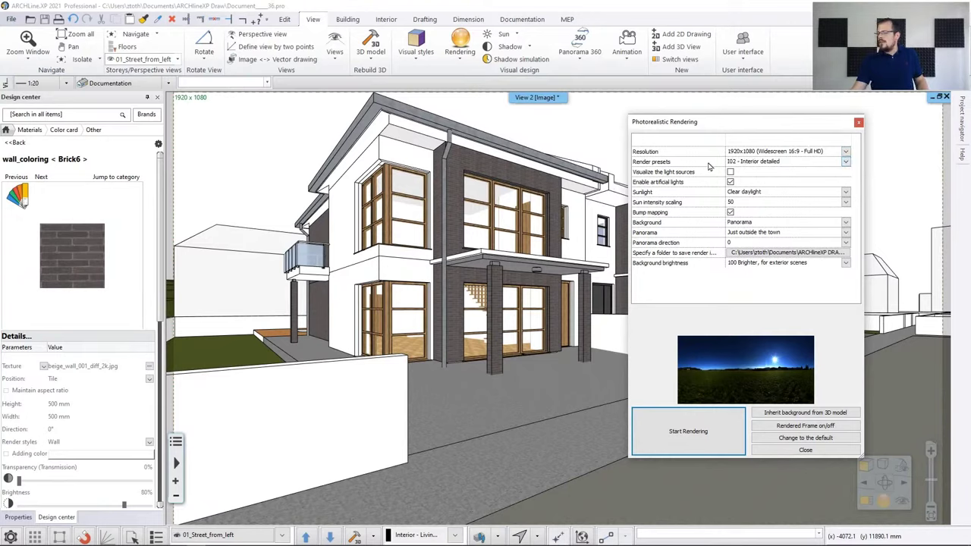
click(846, 163)
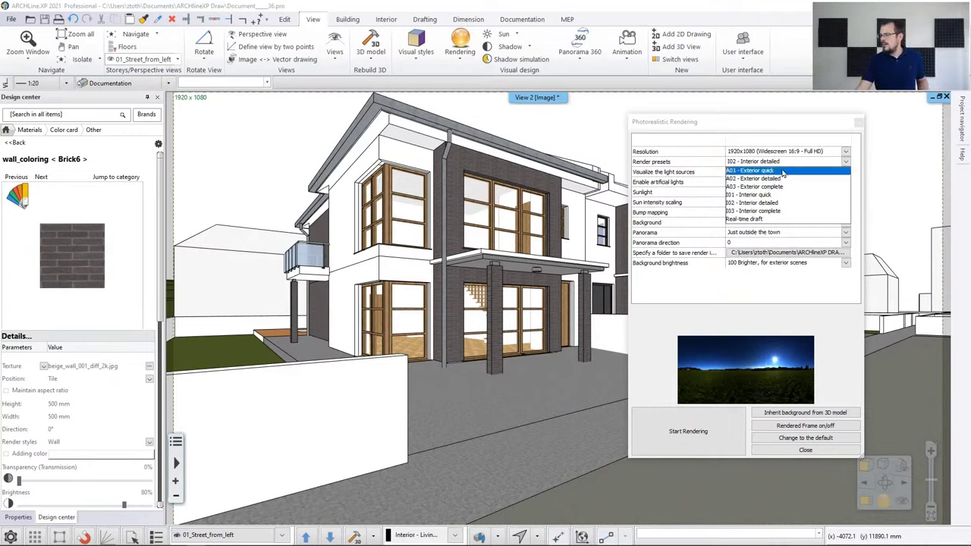
click(785, 170)
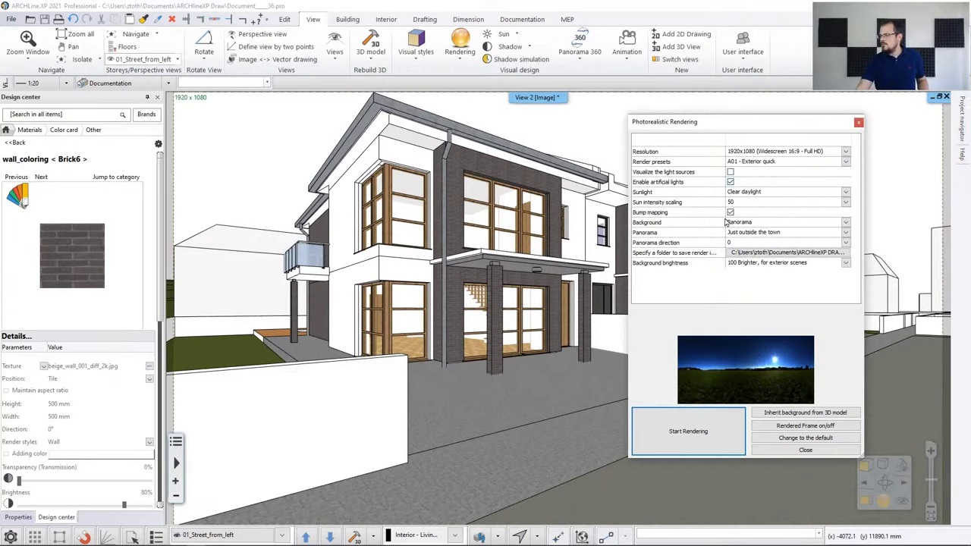
click(703, 443)
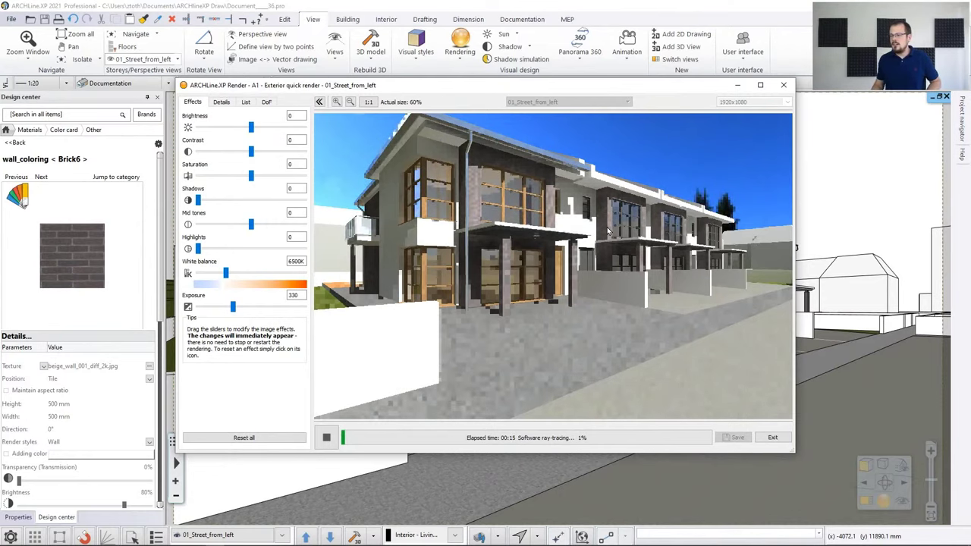
- Inspect the brick columns, canopy, windows and neighbouring houses in the exterior quick render while it is calculated
scroll(450, 212, up, 2)
drag(451, 212, 520, 270)
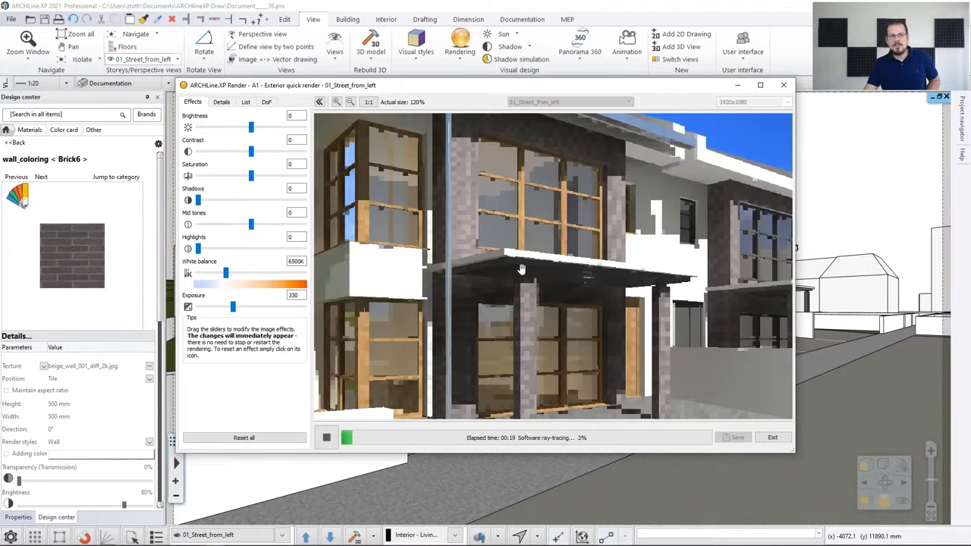
scroll(521, 269, down, 2)
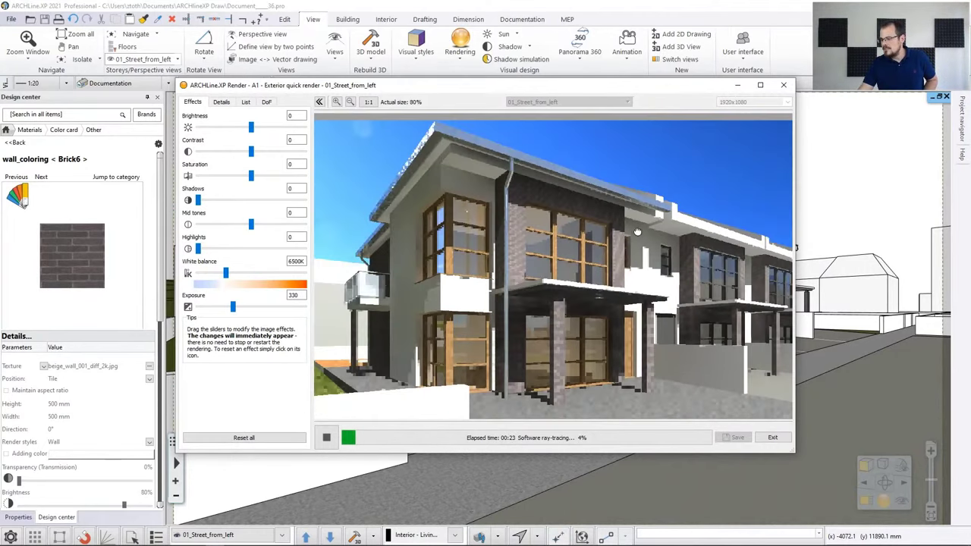
scroll(636, 218, down, 1)
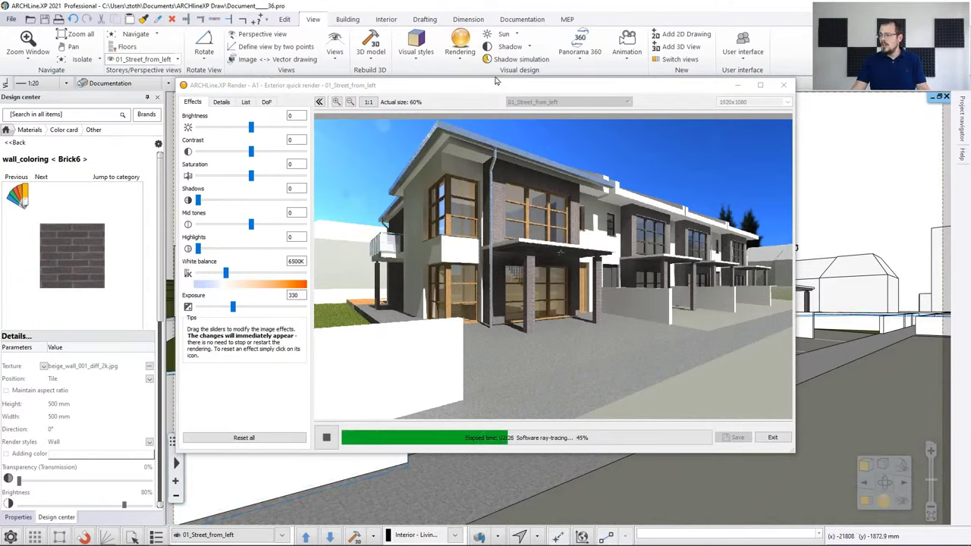
click(536, 326)
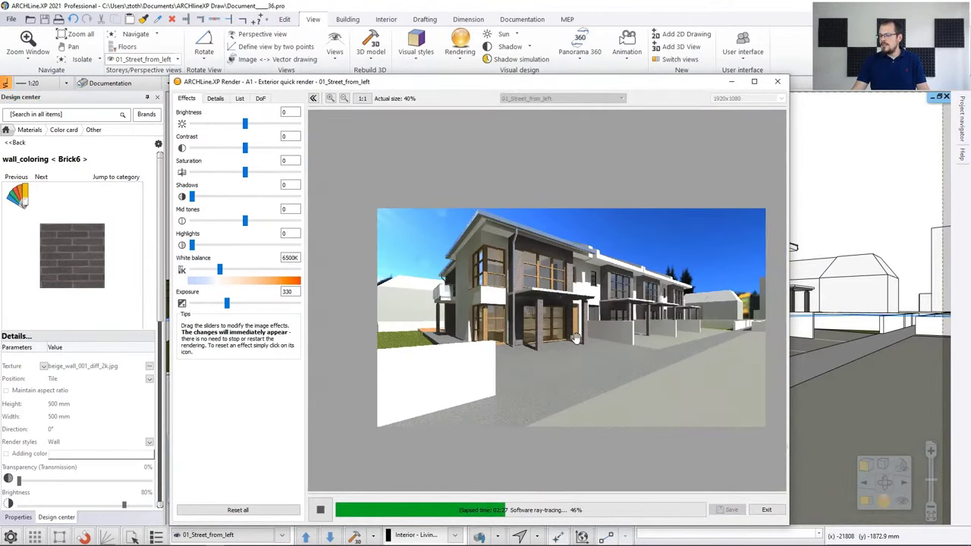
scroll(580, 338, down, 2)
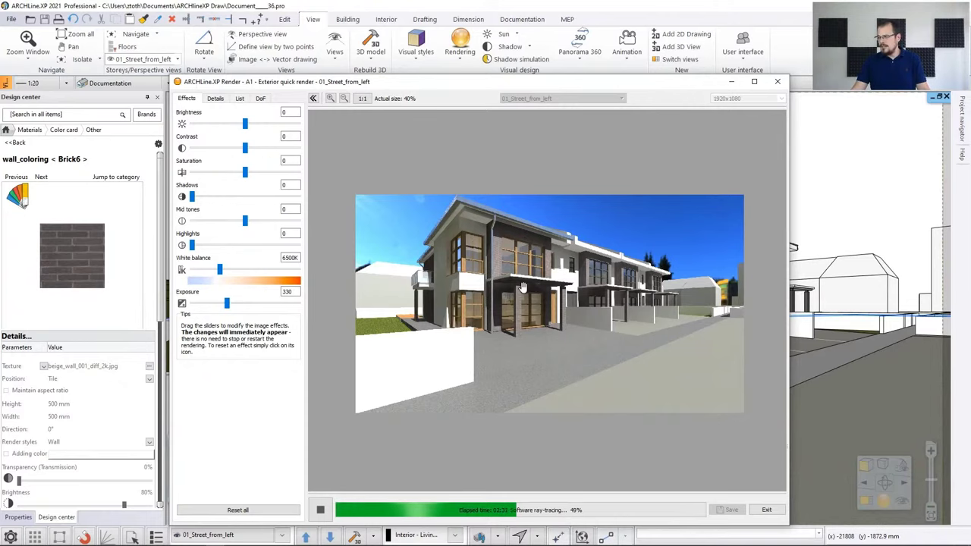
scroll(520, 279, up, 5)
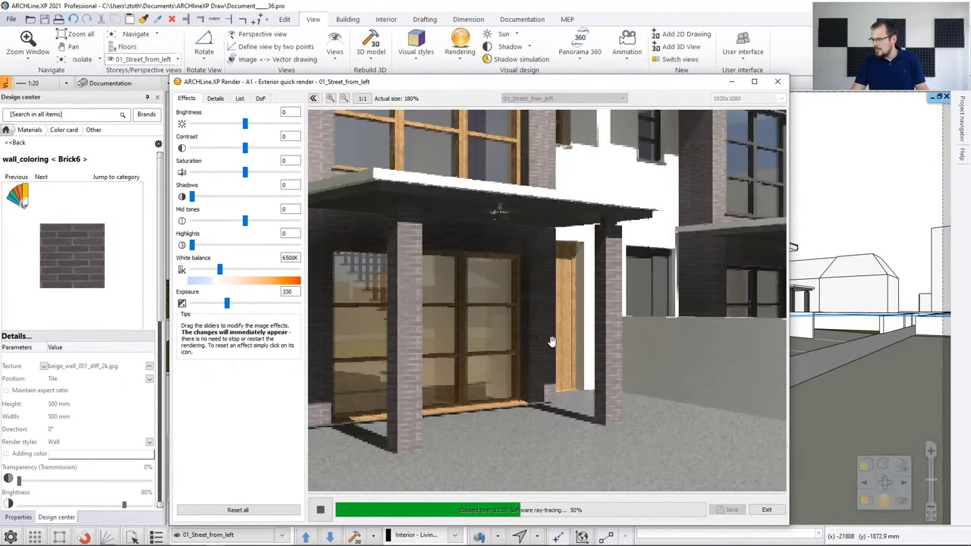
scroll(513, 314, down, 1)
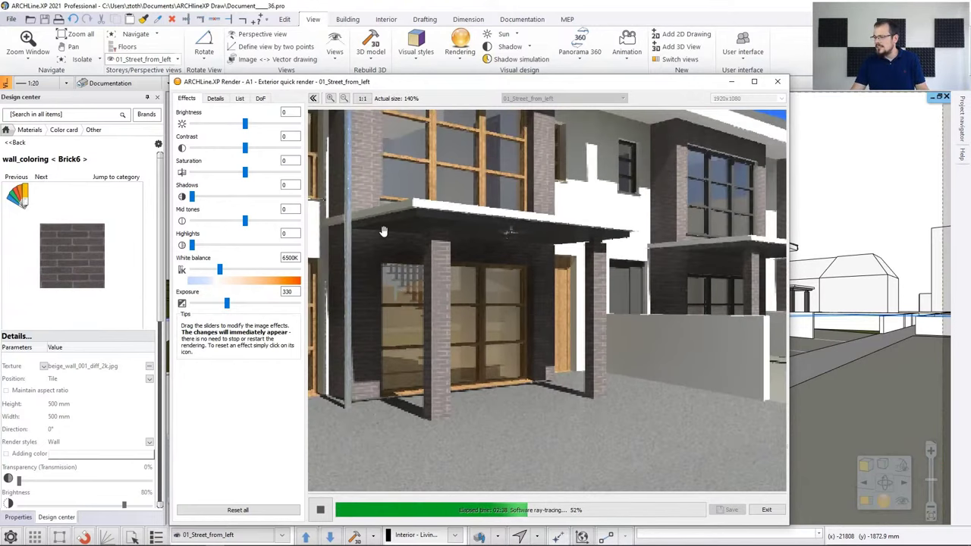
drag(387, 228, 461, 297)
scroll(561, 337, down, 2)
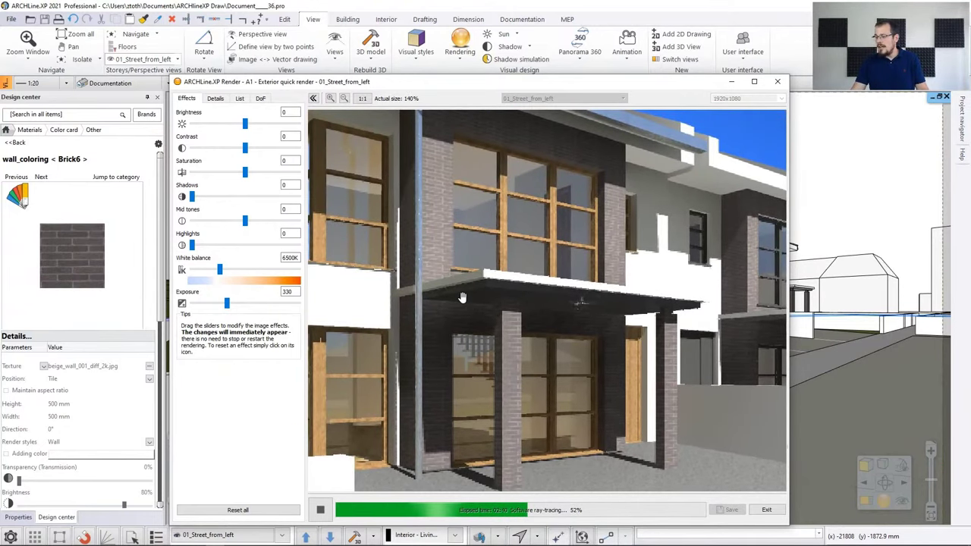
drag(544, 297, 394, 265)
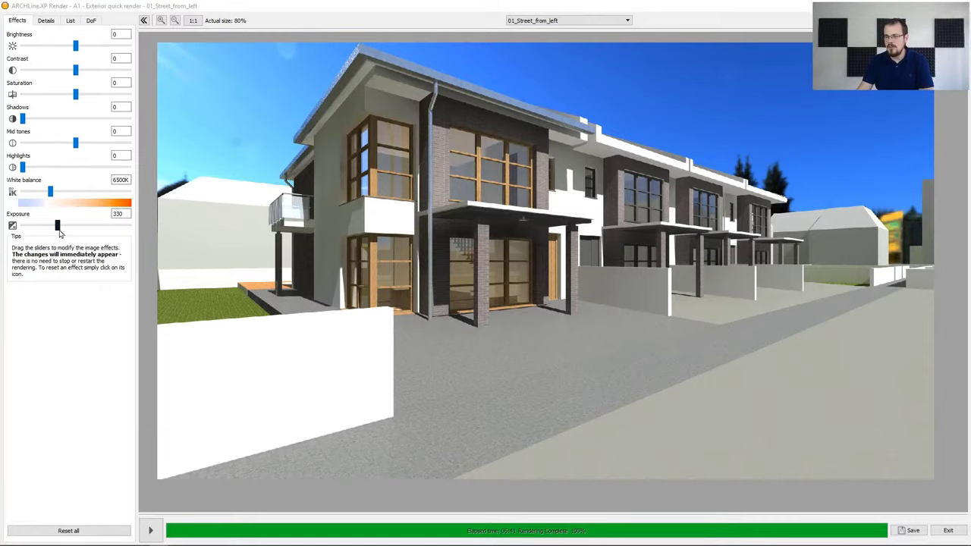
- Try an exposure of 498 on the rendered image and bring the exposure down to 321
drag(56, 228, 74, 234)
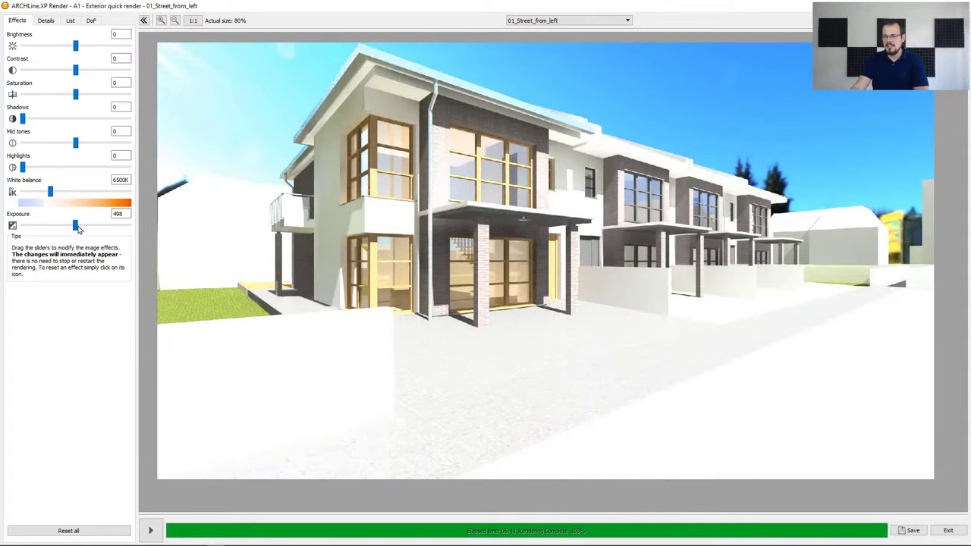
drag(61, 232, 56, 232)
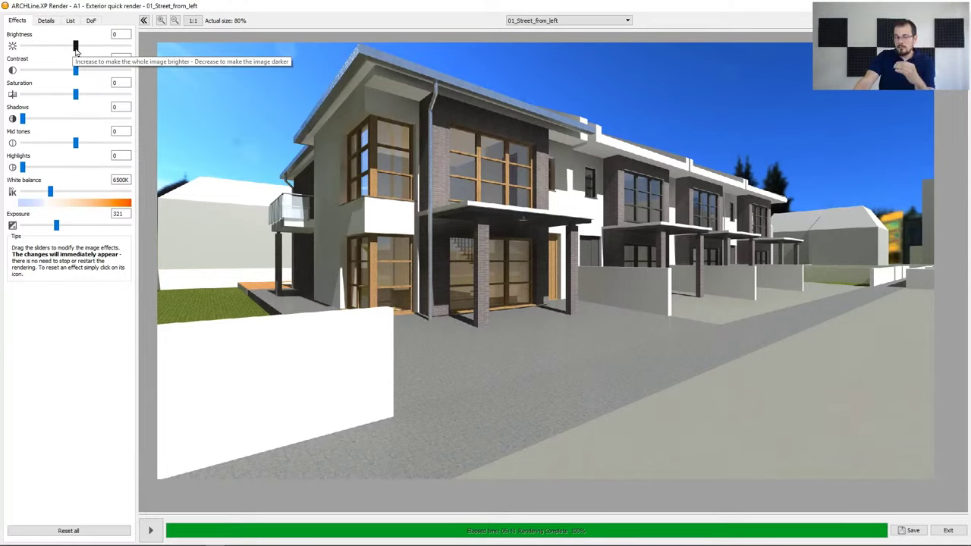
- Compare brighter and darker versions of the rendered image, from 12 down to -46, and set the brightness to -16
drag(76, 47, 82, 47)
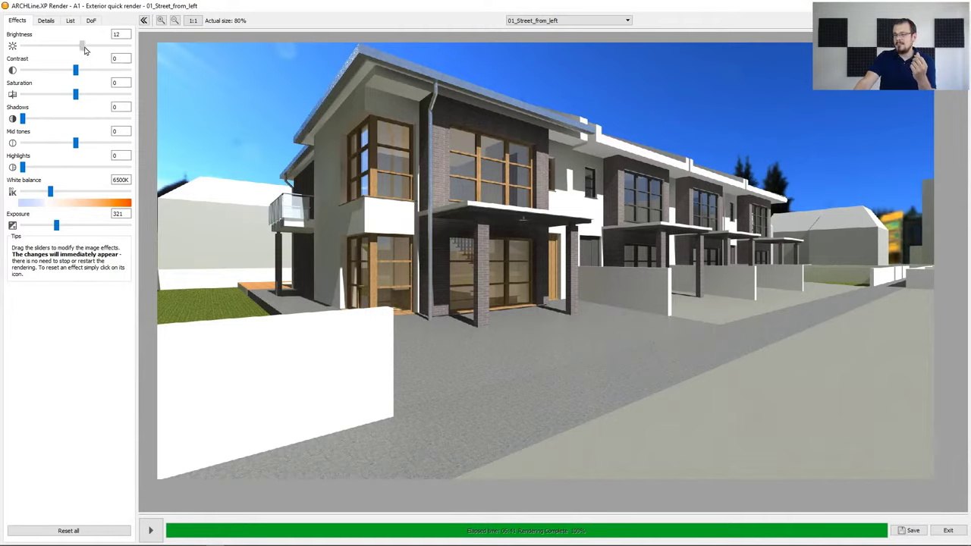
click(84, 47)
drag(84, 49, 56, 49)
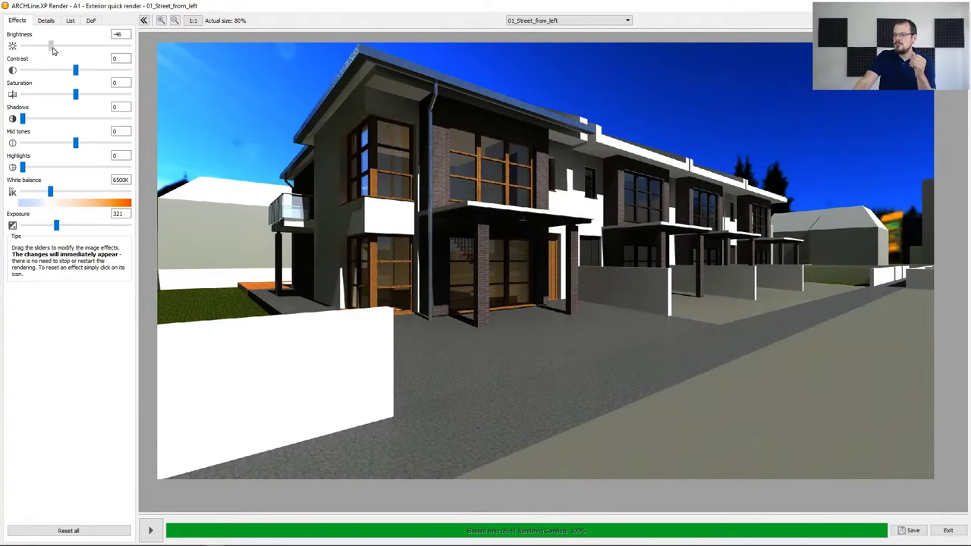
drag(53, 47, 58, 46)
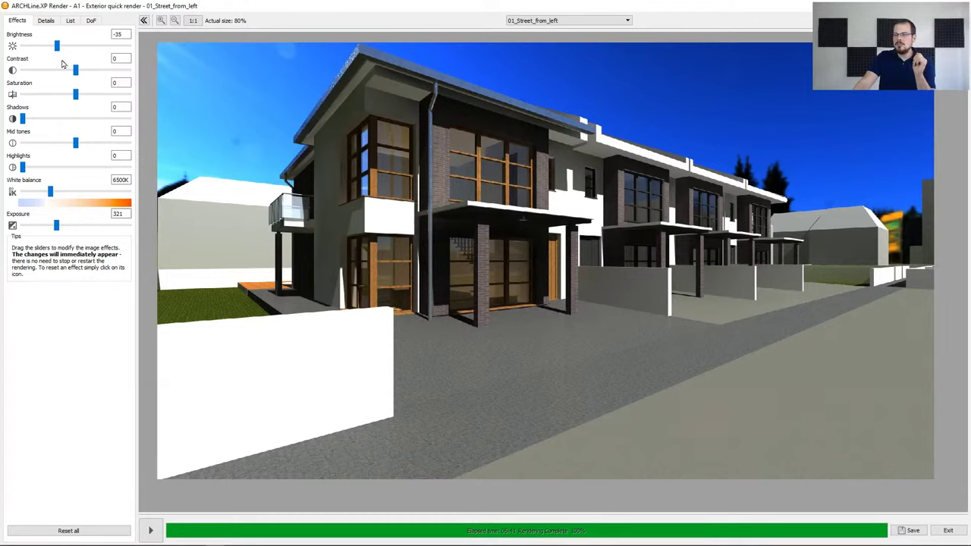
drag(56, 46, 62, 48)
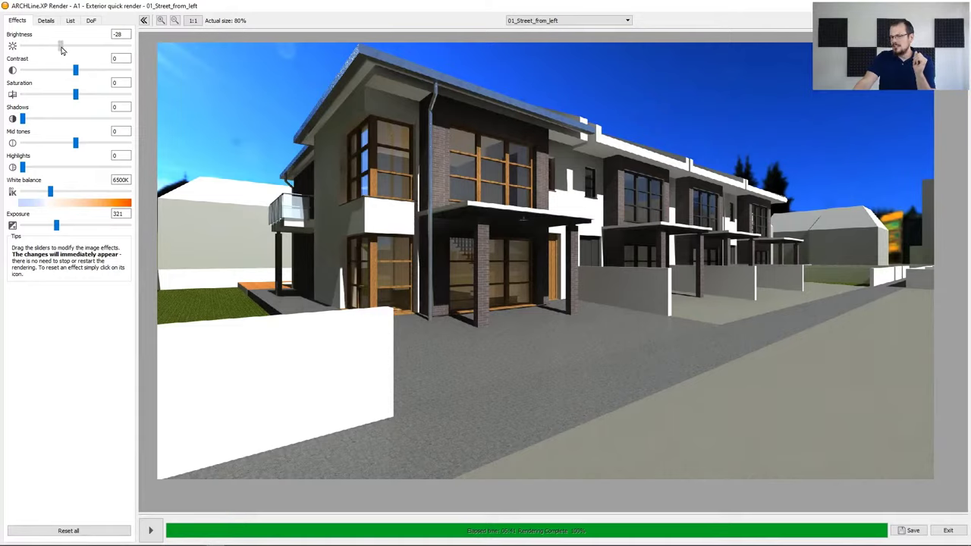
drag(61, 46, 65, 50)
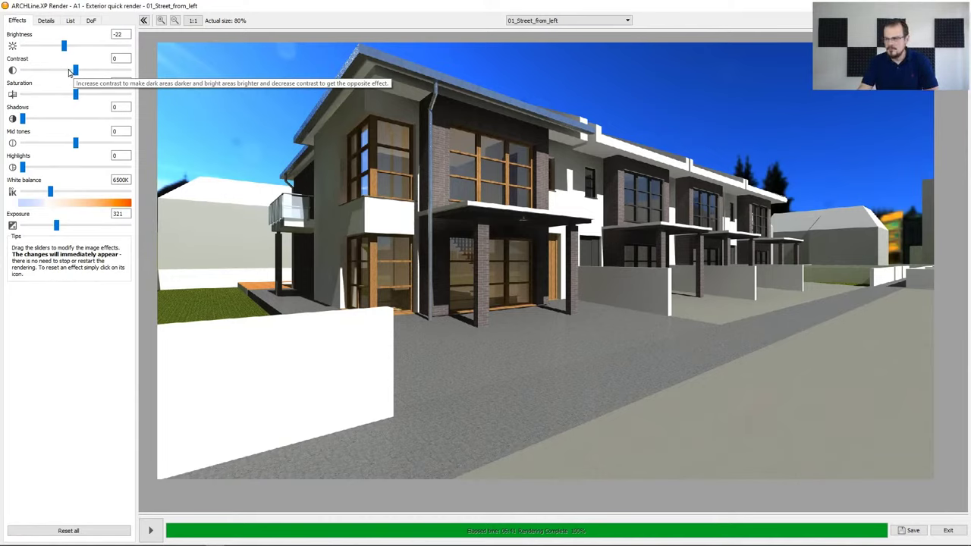
drag(64, 47, 67, 47)
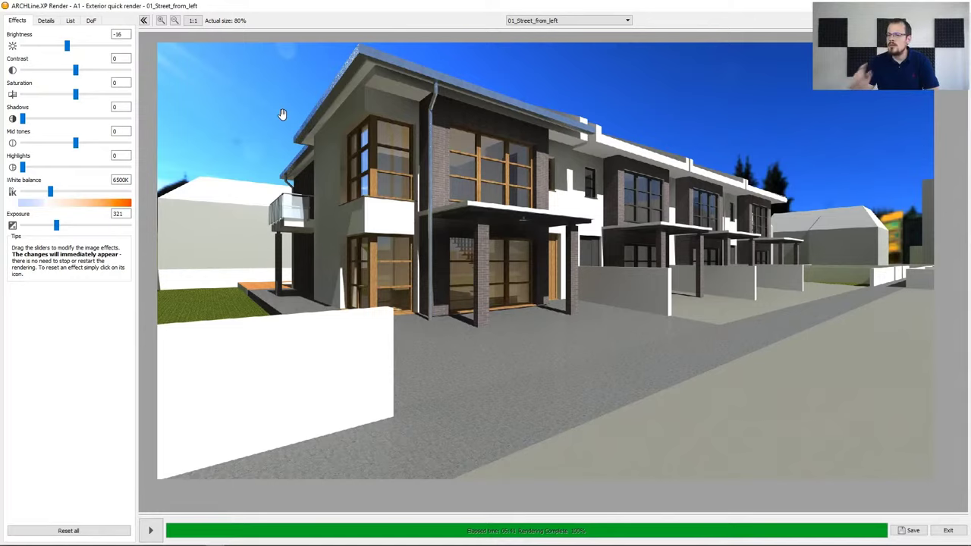
- Try a contrast of 28 on the rendered image and reset the contrast to its default
mouse_move(75, 71)
mouse_down()
mouse_move(57, 76)
mouse_move(90, 76)
mouse_up()
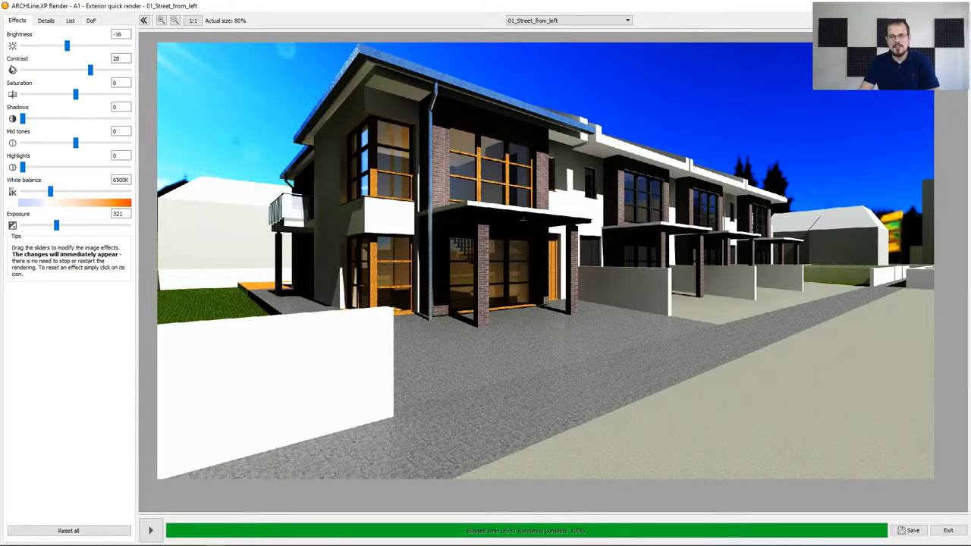
click(12, 69)
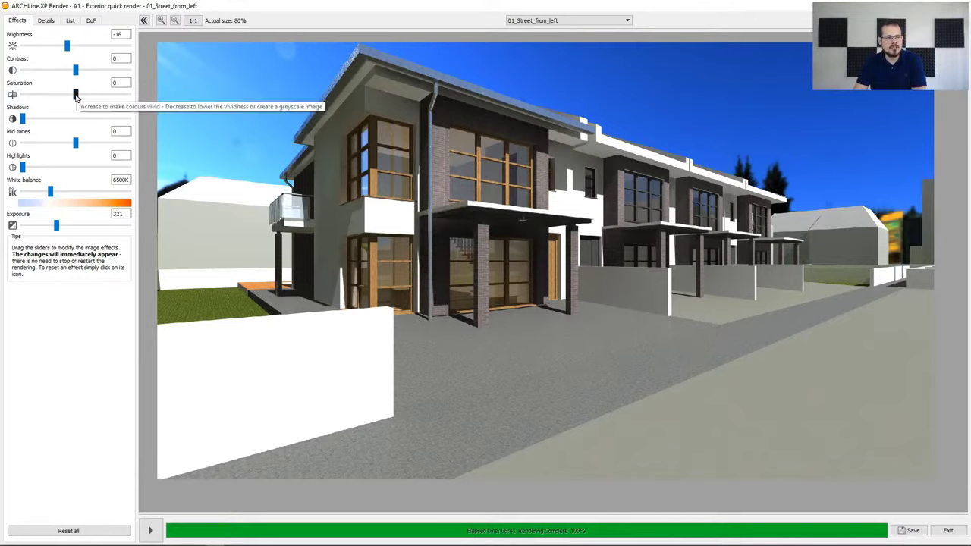
- Try saturation values of -100 and 100 on the rendered image and reset the saturation to its default
drag(75, 95, 21, 107)
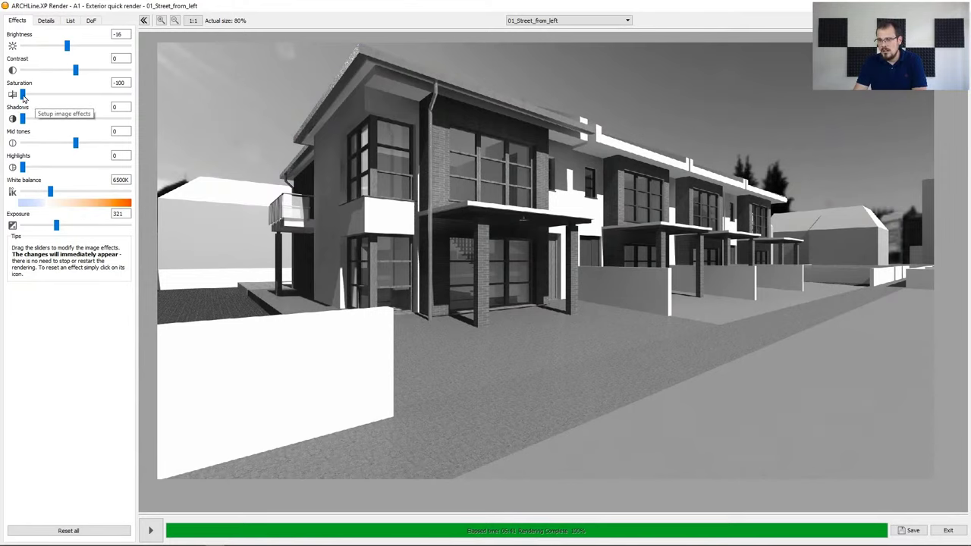
drag(22, 96, 128, 96)
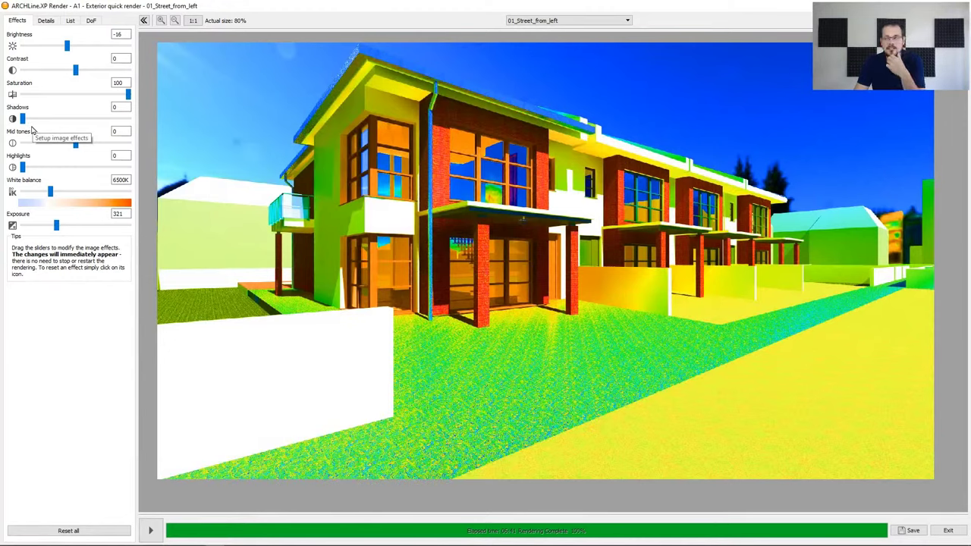
click(12, 94)
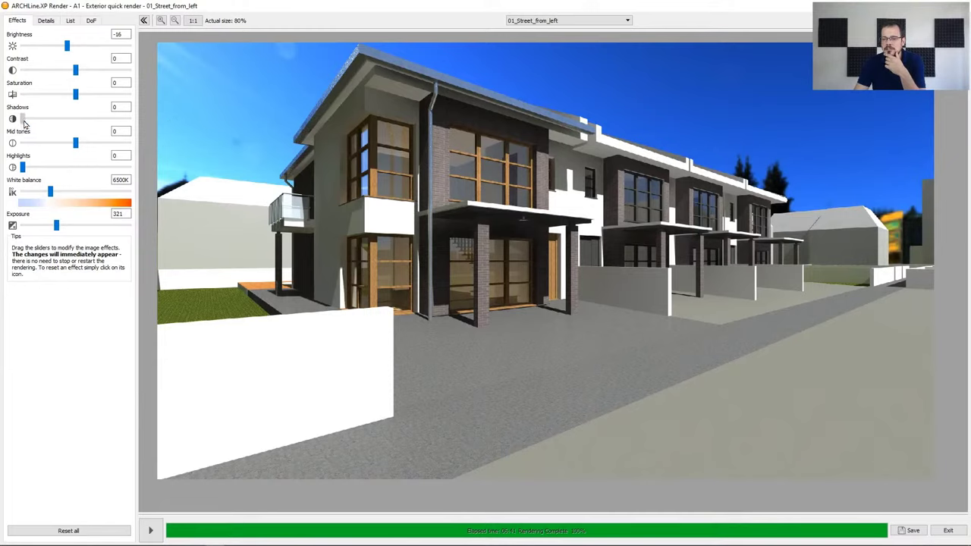
- Try shadows at 16 and mid tones at -38 on the rendered image, resetting each effect to its default
drag(24, 123, 38, 119)
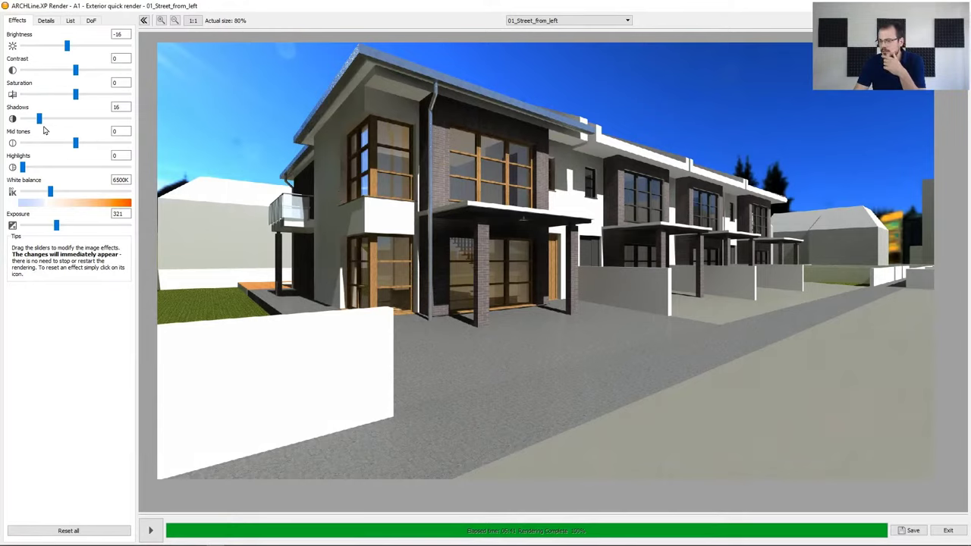
click(12, 118)
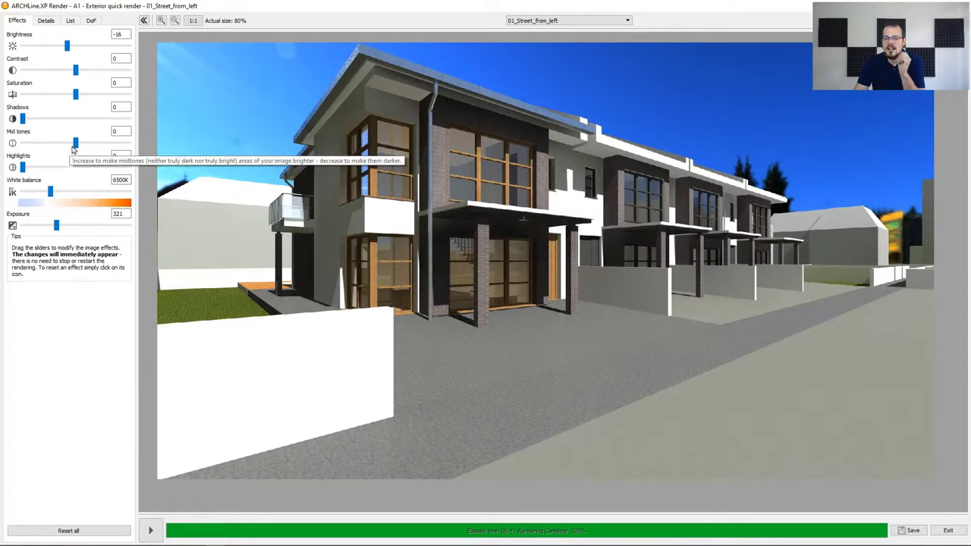
drag(75, 145, 52, 147)
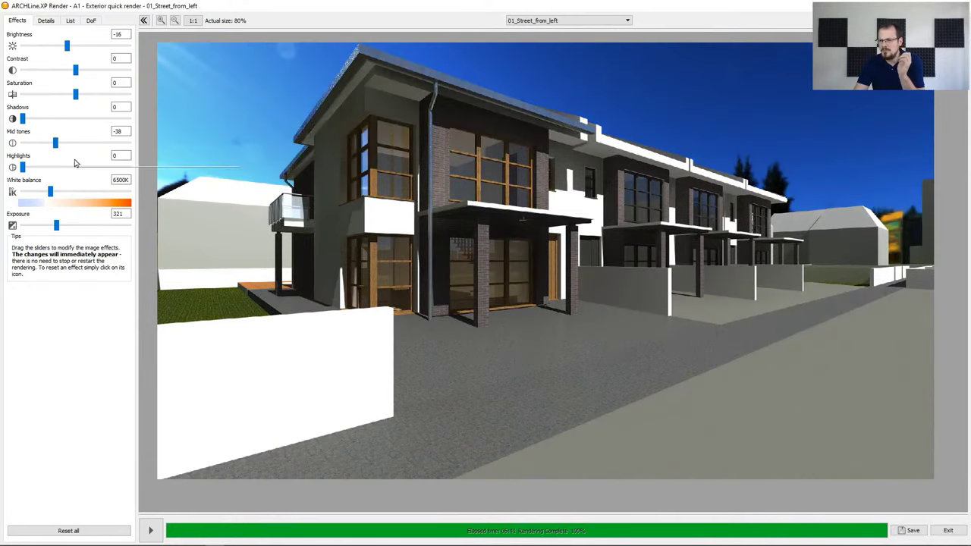
click(13, 147)
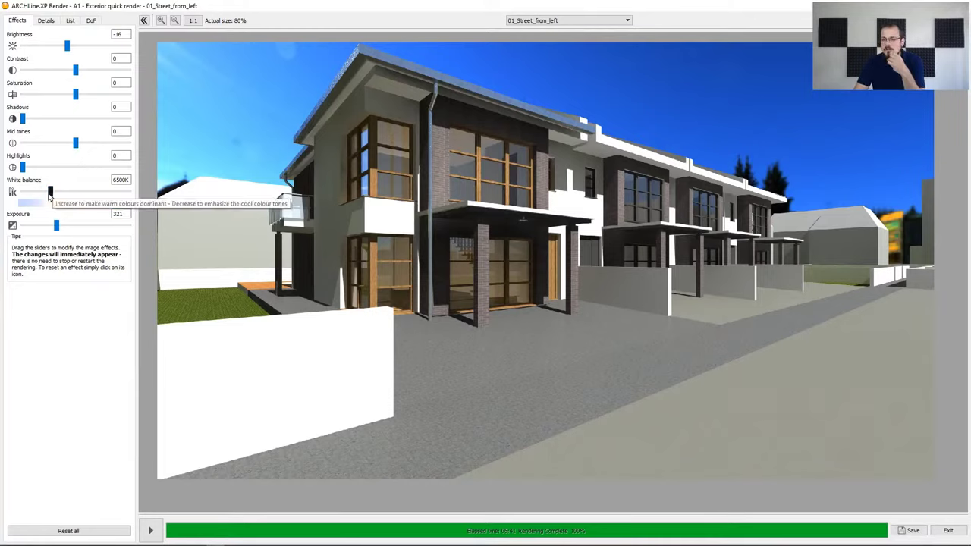
- Try a cooler white balance of 4435 and a warmer 7022, and reset the white balance to its default
drag(51, 192, 31, 192)
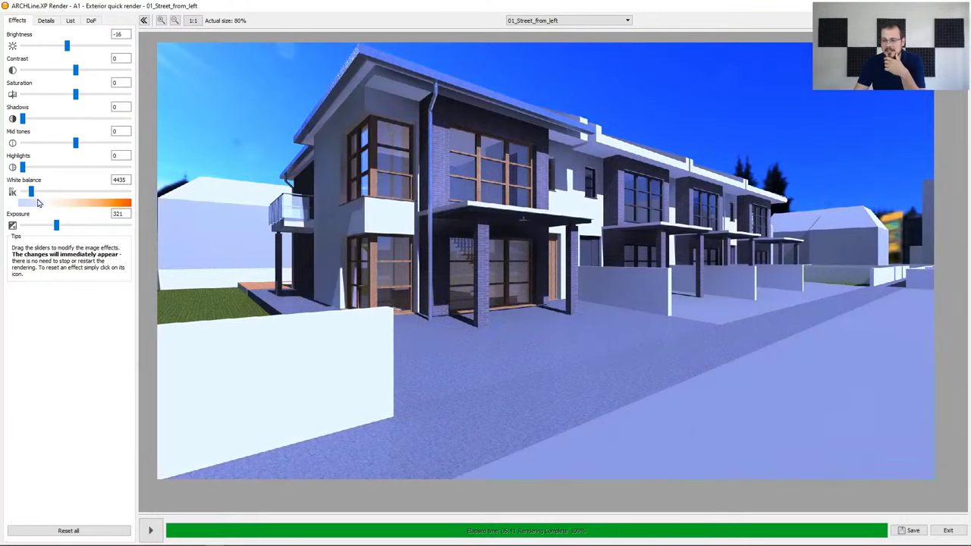
drag(31, 192, 54, 191)
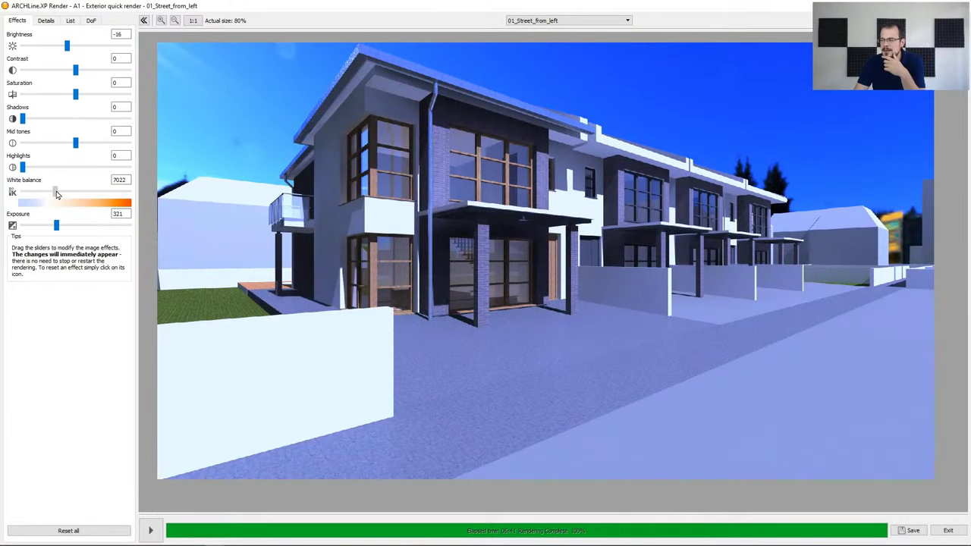
click(82, 199)
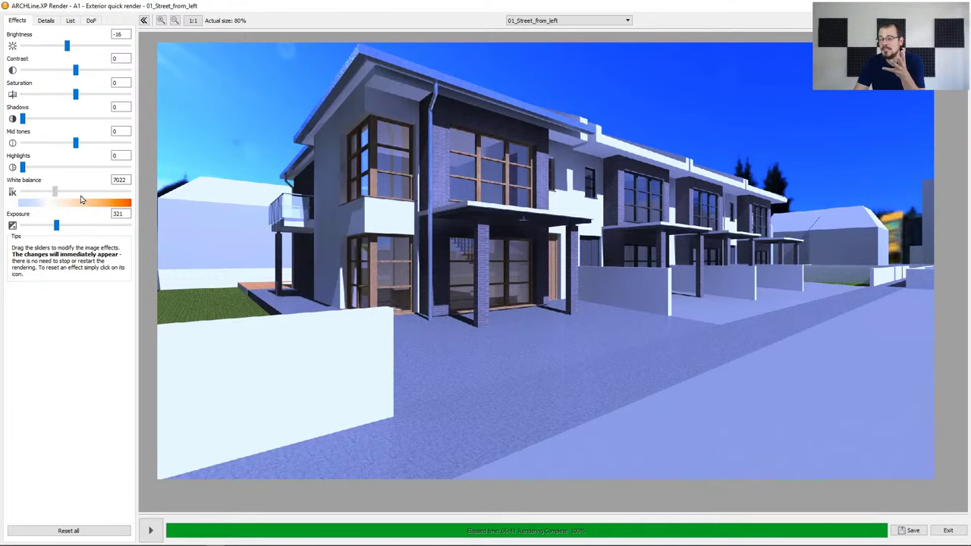
click(12, 193)
- Set the rendered image's brightness to -13
drag(60, 231, 61, 220)
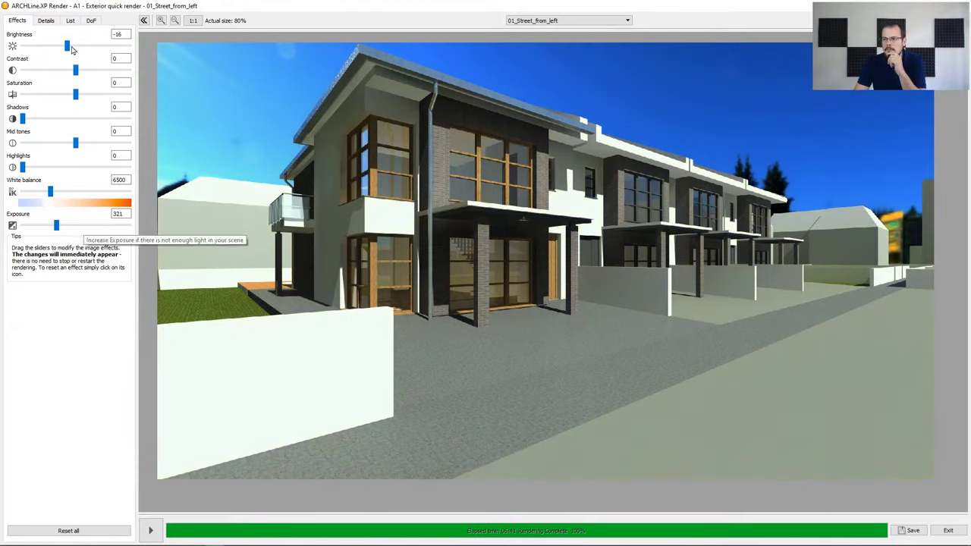
drag(68, 49, 70, 53)
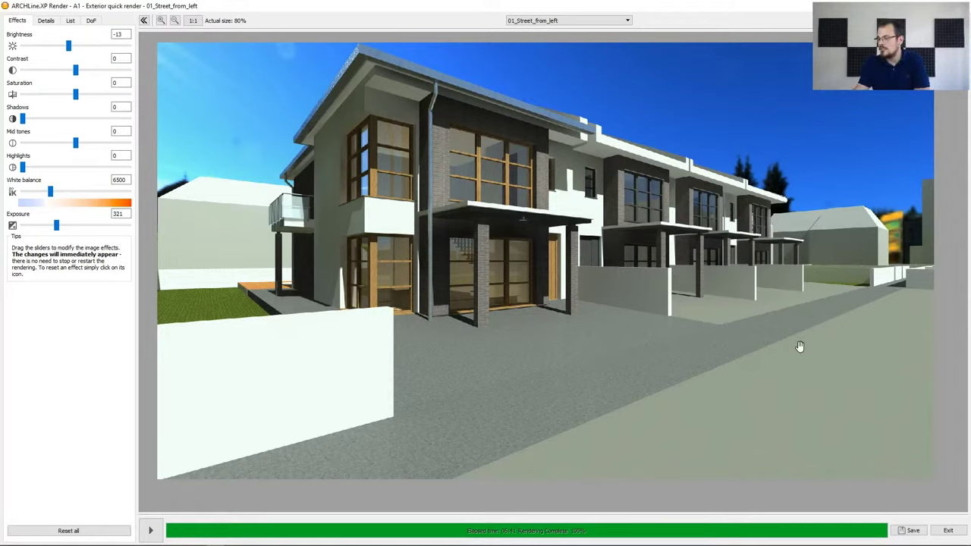
- Save the rendered image as the PNG file Street_from_left_try1.png in the document's Render folder
click(910, 530)
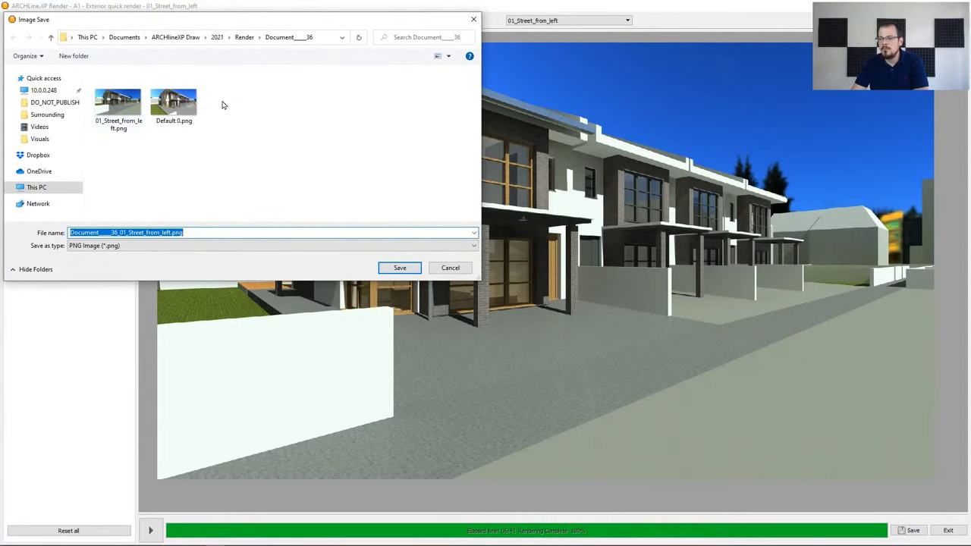
click(135, 232)
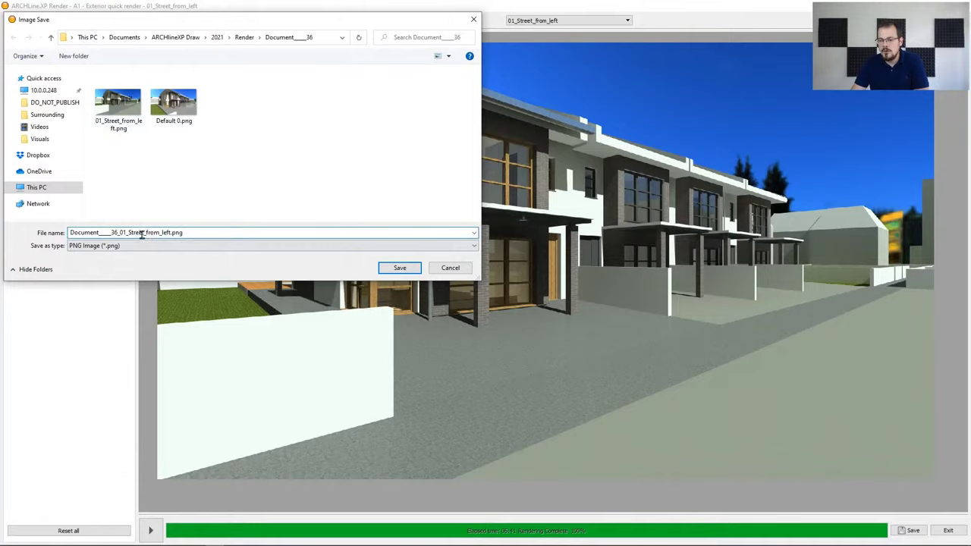
drag(129, 233, 69, 233)
key(BackSpace)
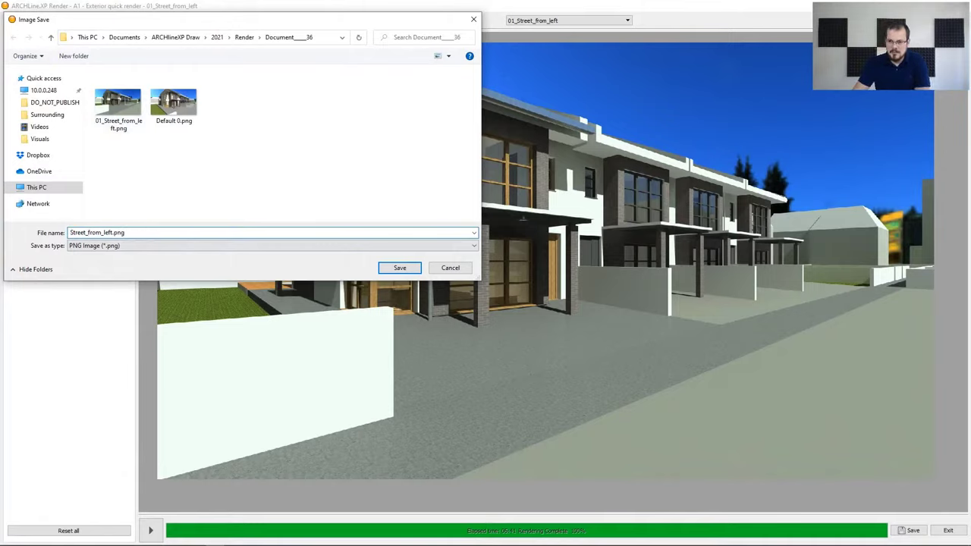
click(112, 232)
text(_try)
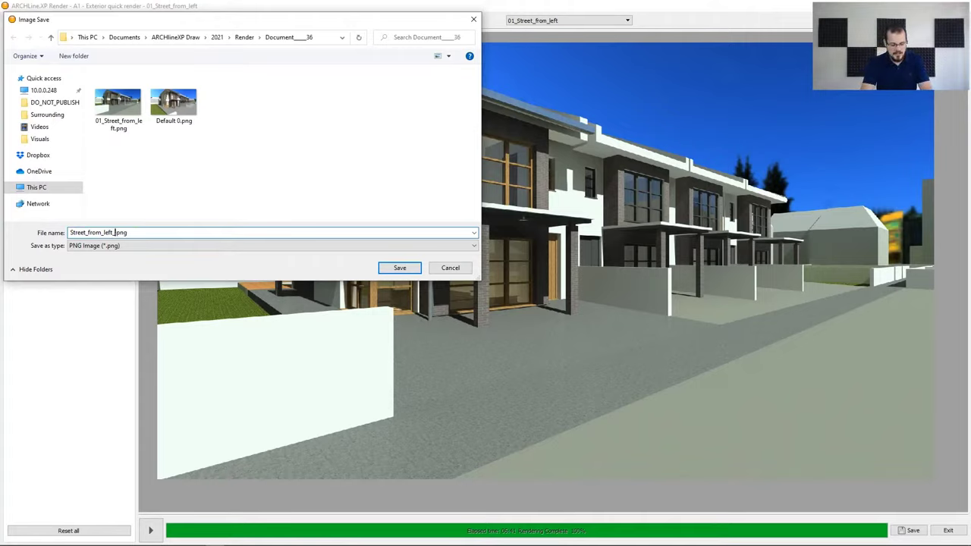
text(1)
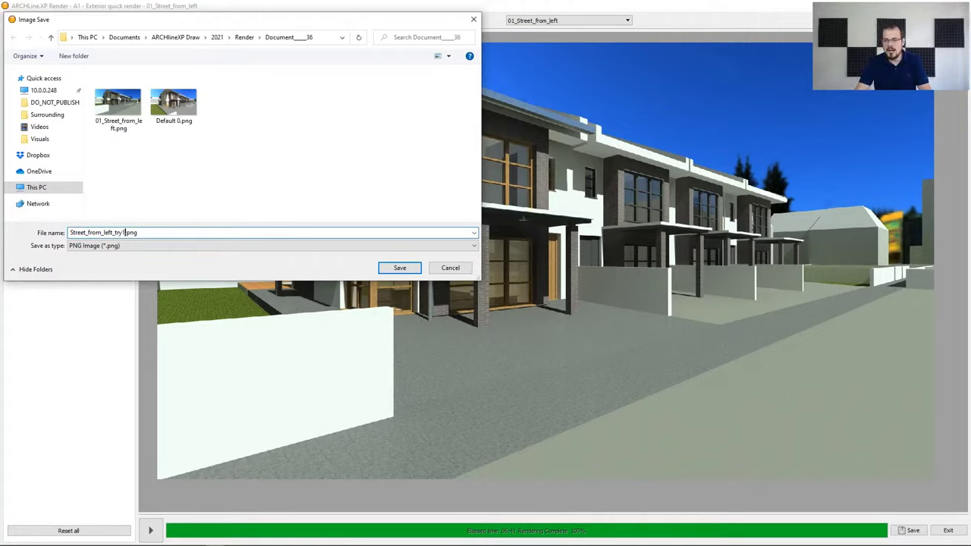
click(400, 267)
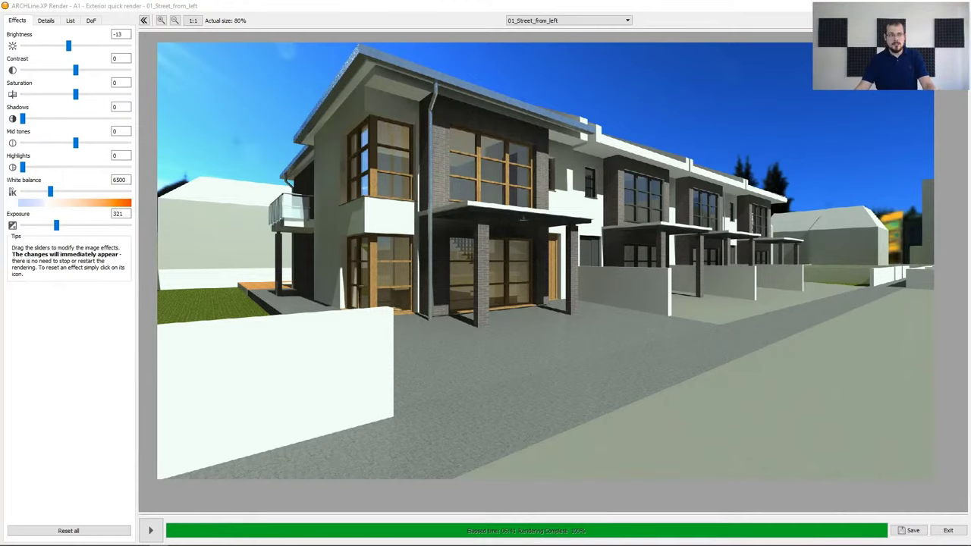
- Shrink the render window to uncover the saved image behind it, review the available render presets, and maximize the window again
double_click(794, 8)
drag(783, 27, 617, 100)
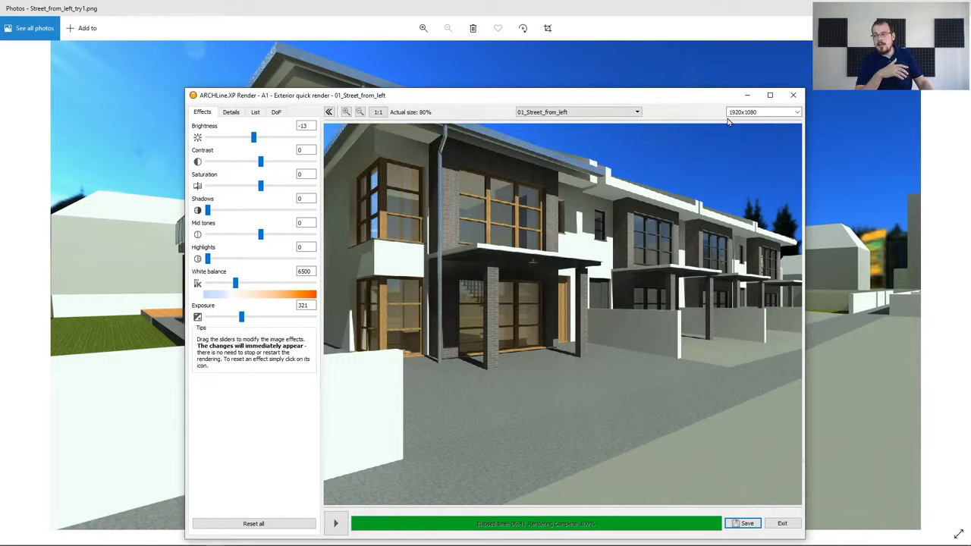
click(231, 112)
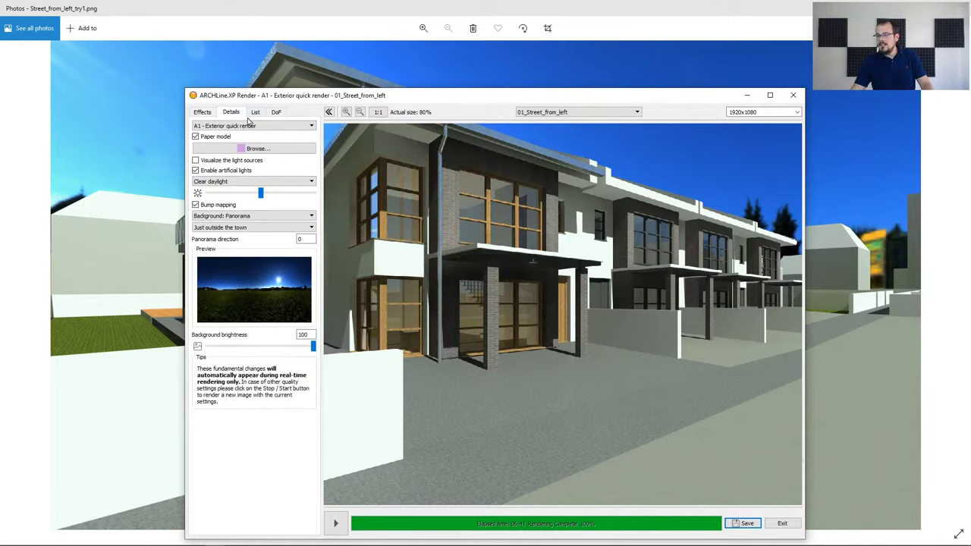
click(292, 126)
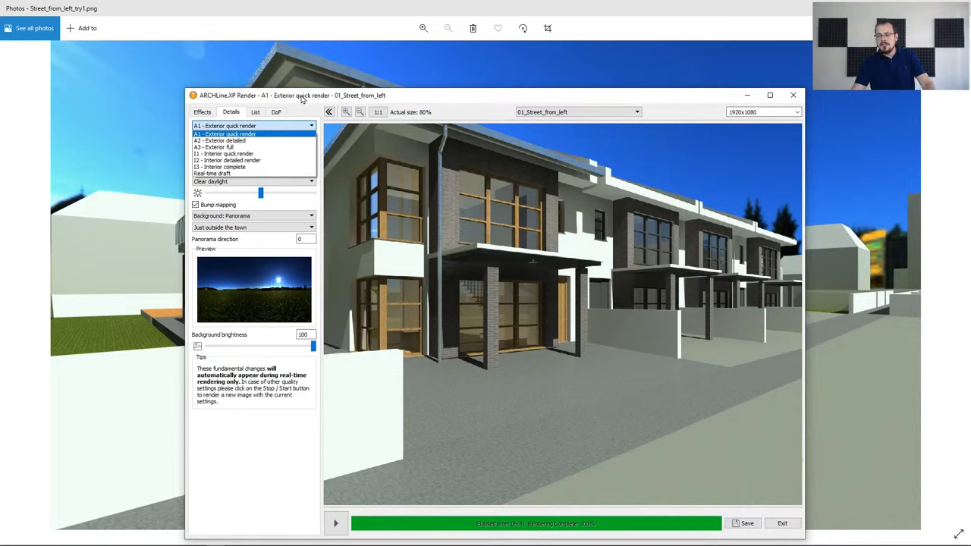
click(301, 98)
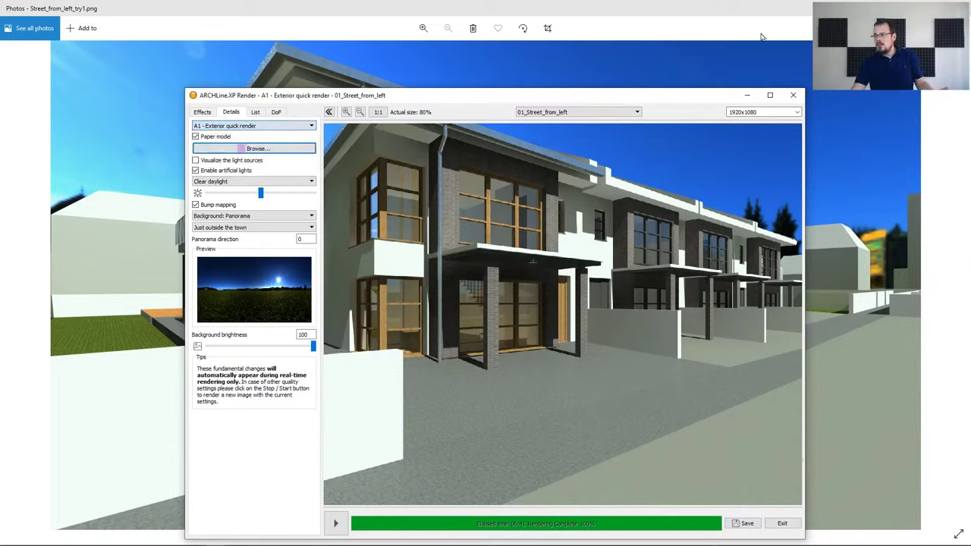
click(770, 95)
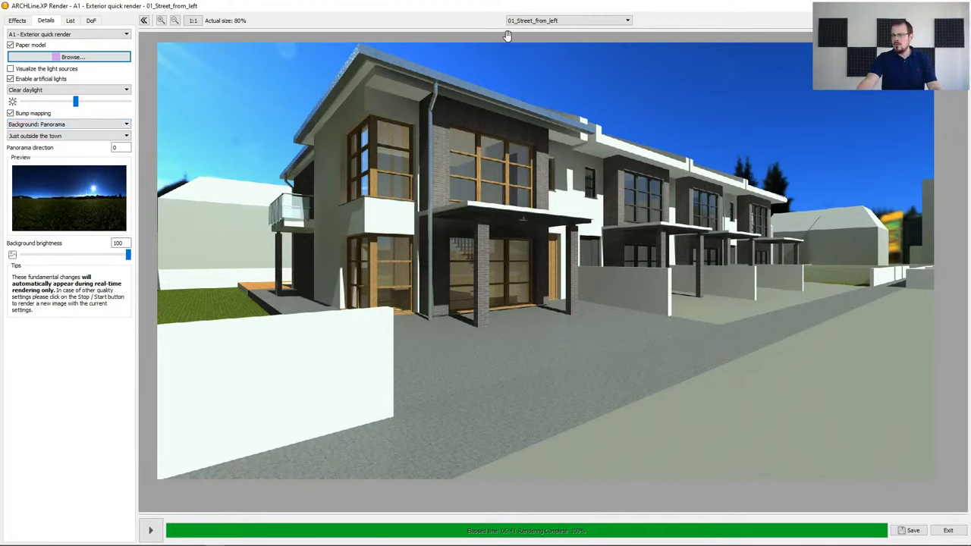
- Look over the selectable camera views, the depth of field settings and the list for rendering several views in one job
click(570, 23)
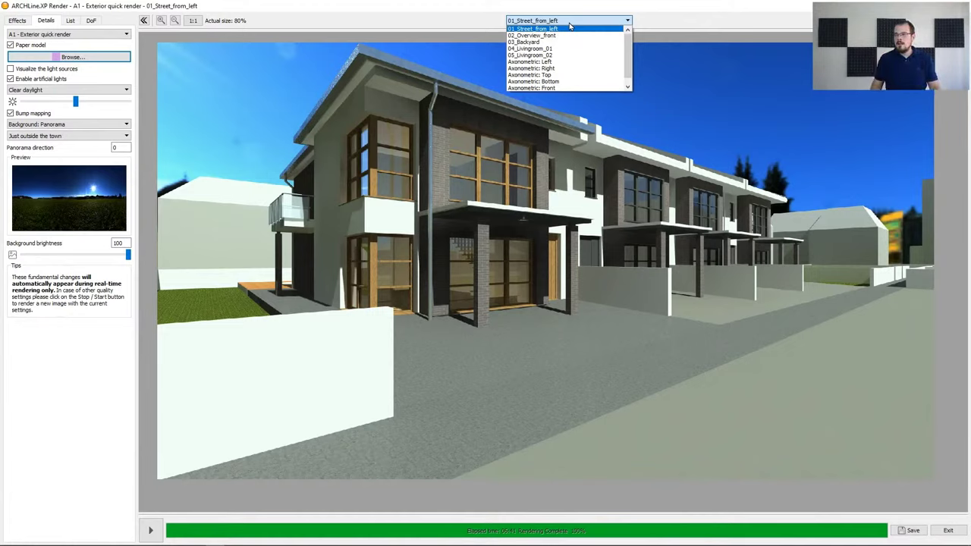
click(91, 24)
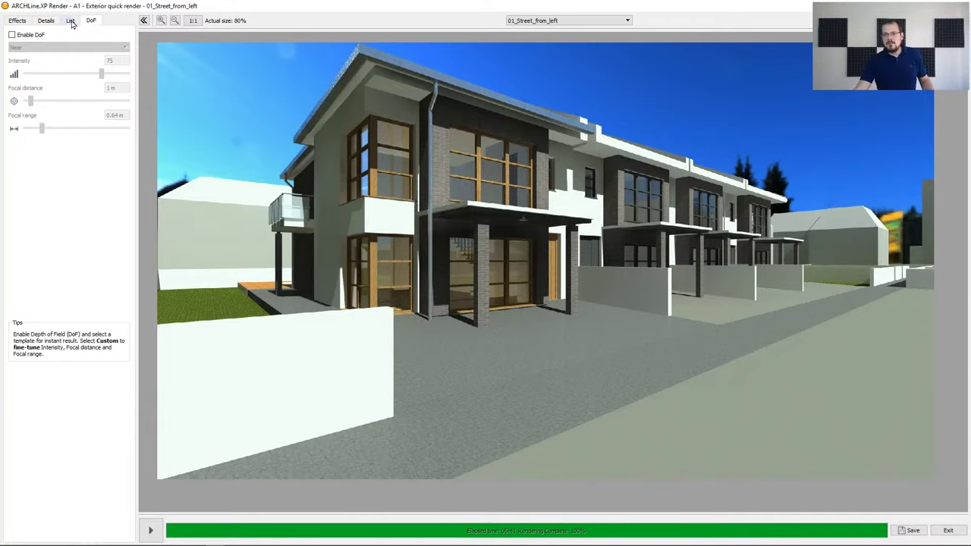
click(70, 22)
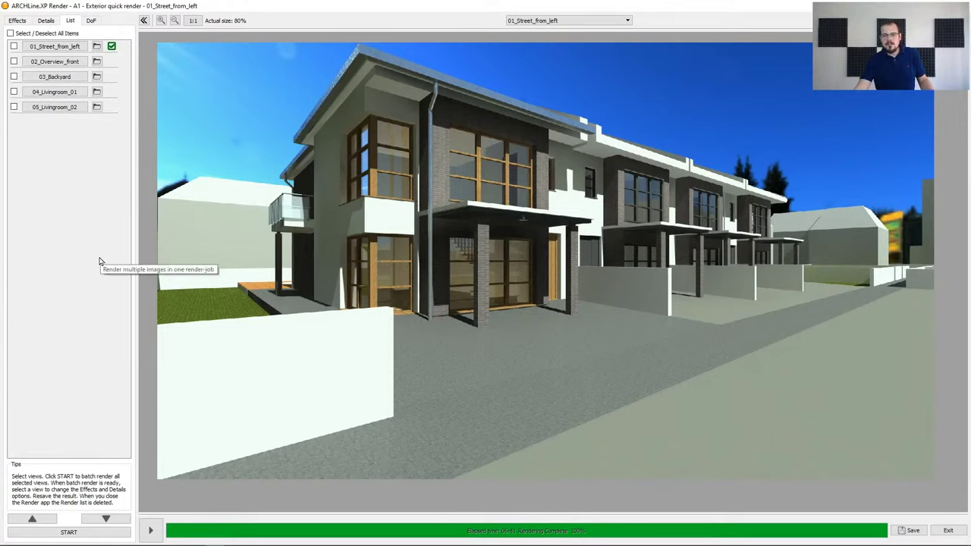